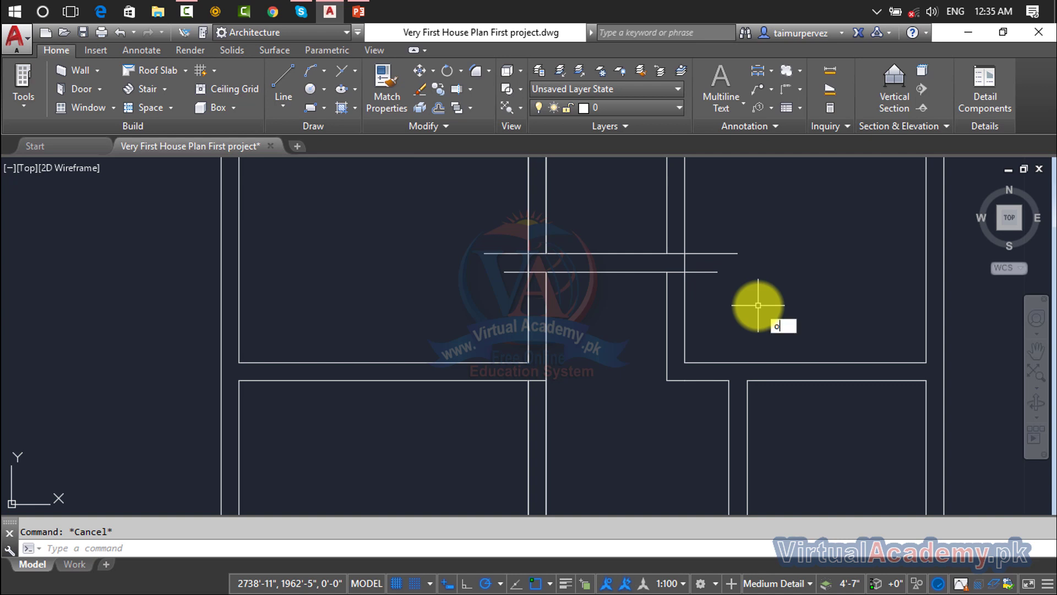
- Offset both ends of the upper horizontal wall line below the small top-centre room 6" up, and both ends of the lower line 6" down
key(Return)
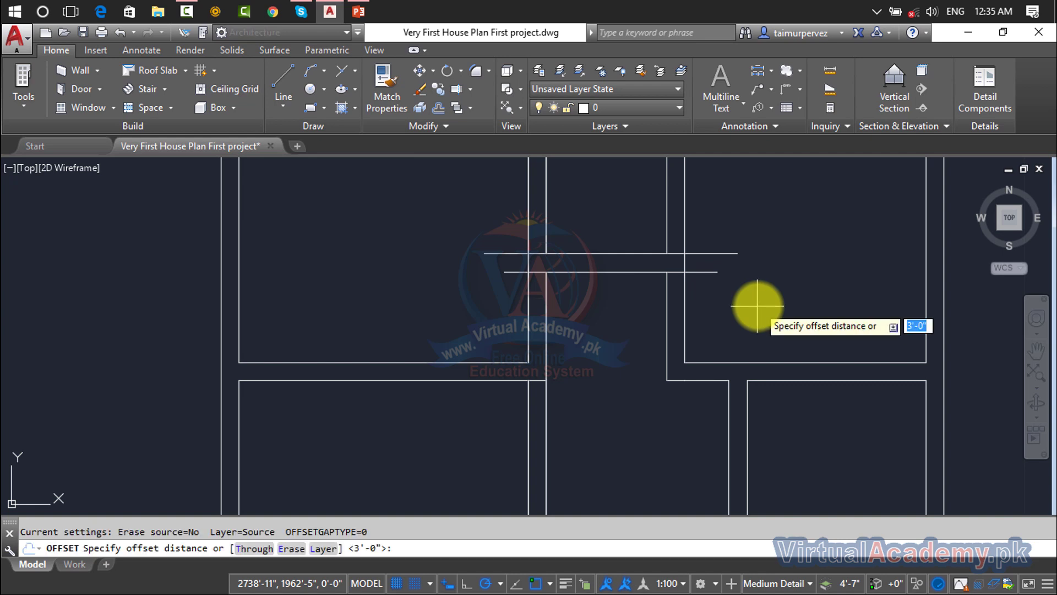
key(Return)
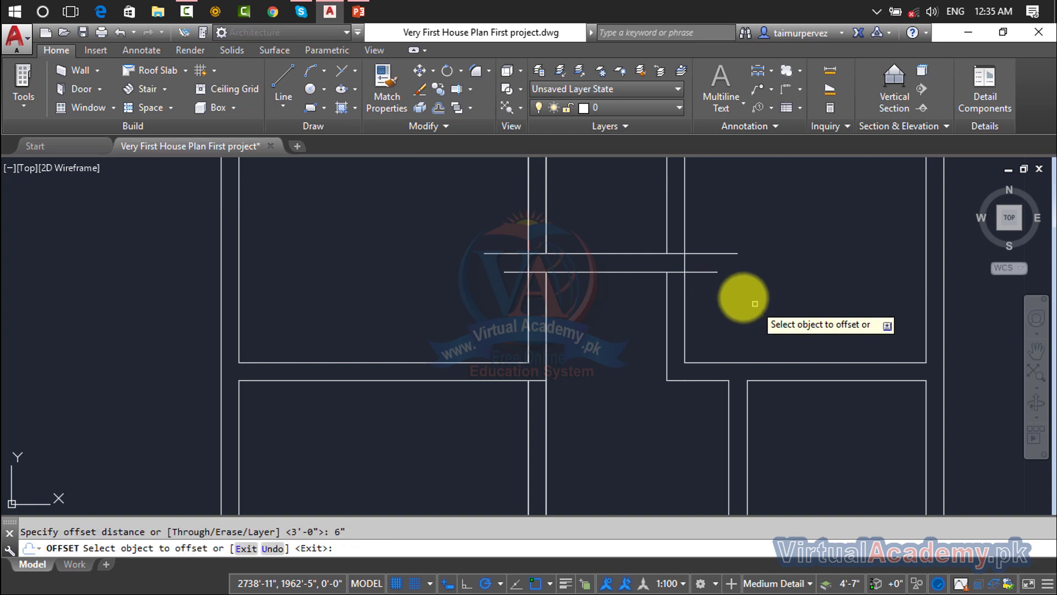
click(707, 254)
click(708, 231)
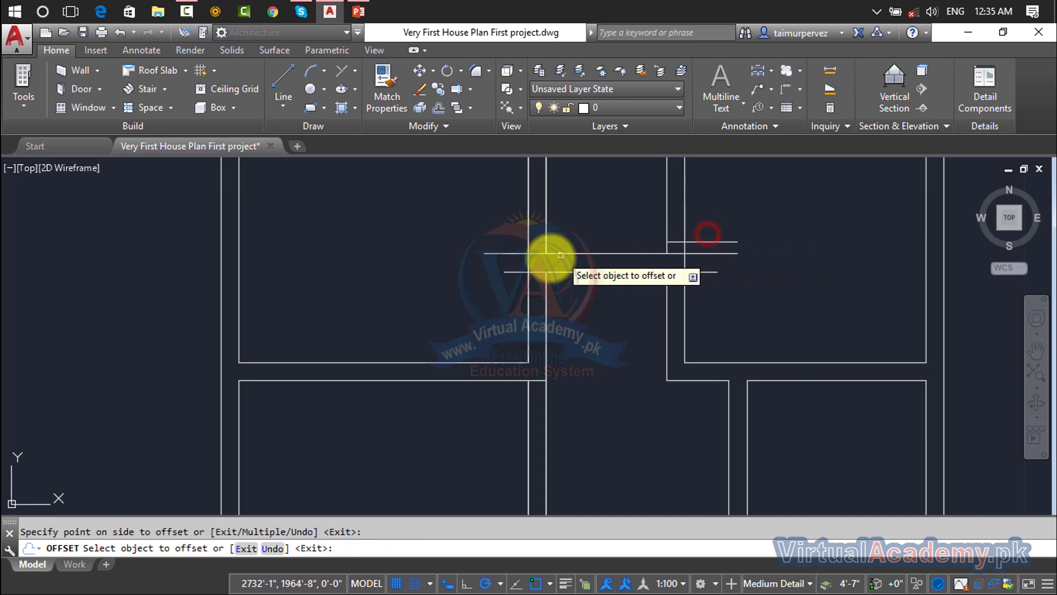
click(504, 253)
click(521, 220)
click(509, 271)
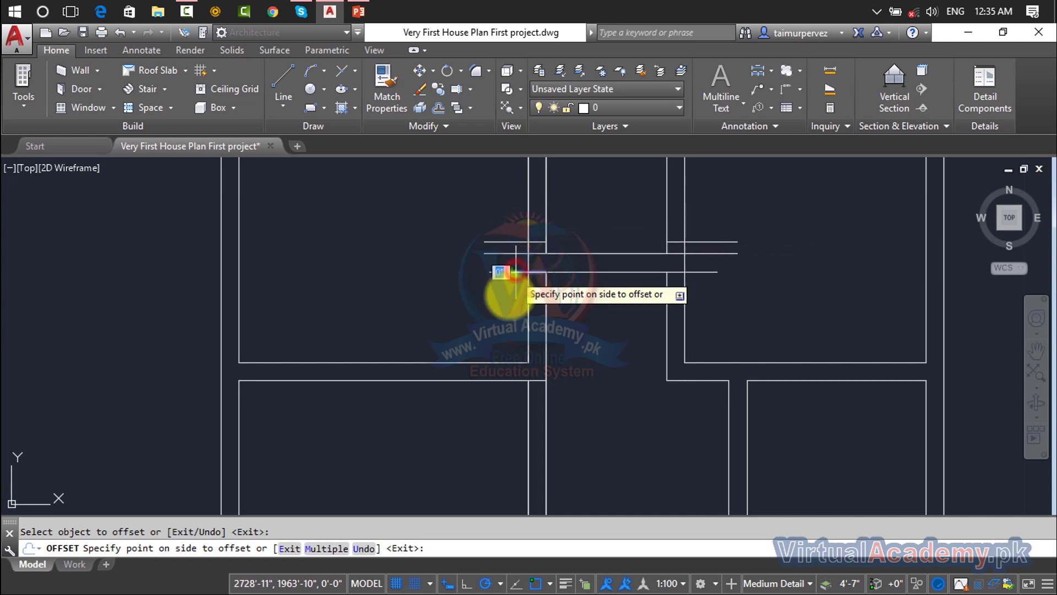
click(506, 289)
click(706, 274)
click(705, 308)
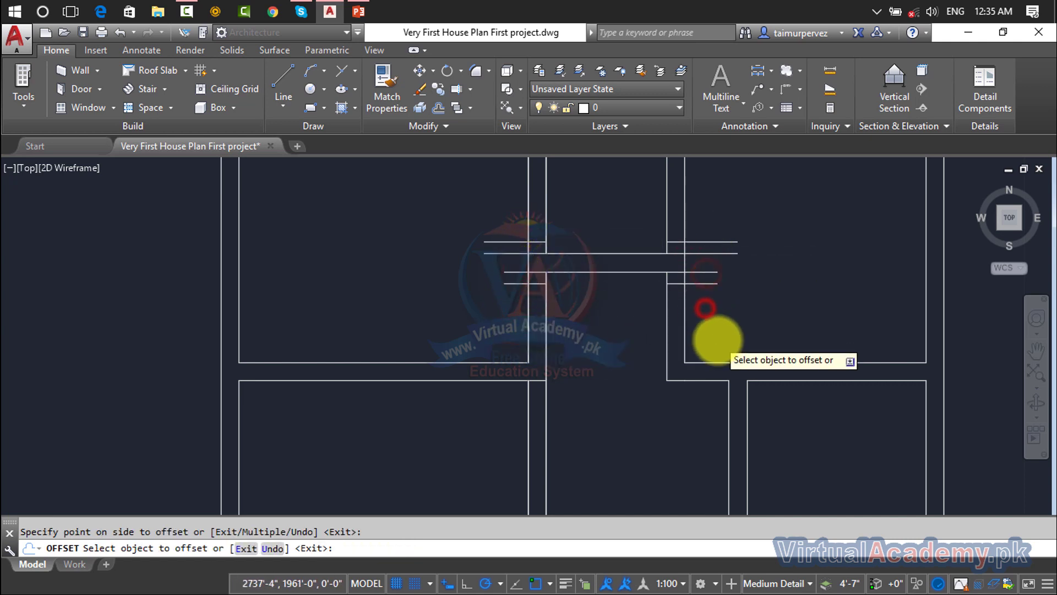
- Offset the line end projecting past the central wall at the bottom-left room's upper corner 6" down
scroll(716, 338, down, 2)
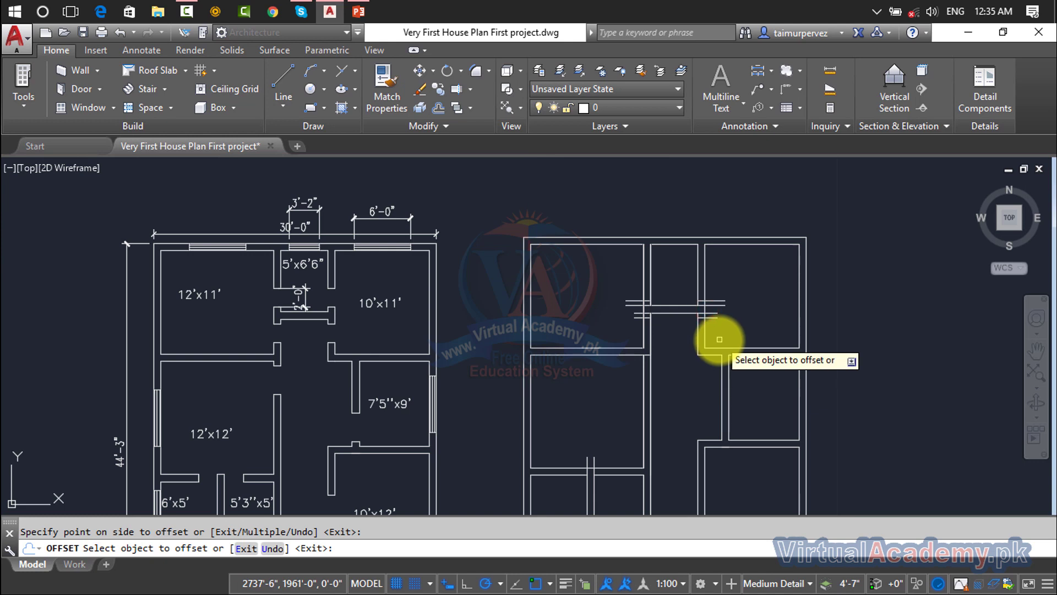
middle_drag(619, 330, 658, 264)
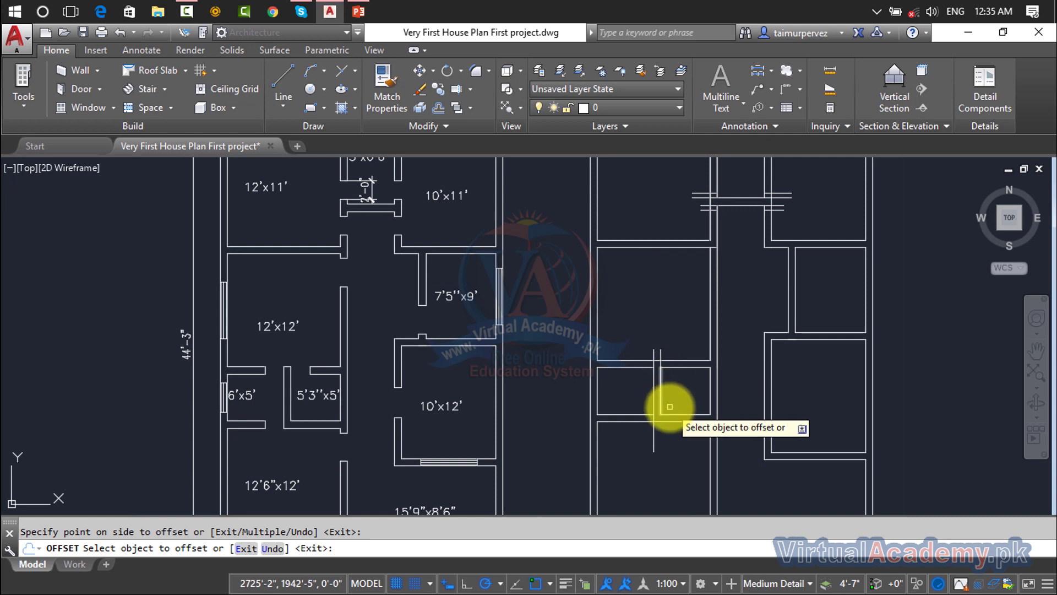
middle_drag(687, 443, 684, 354)
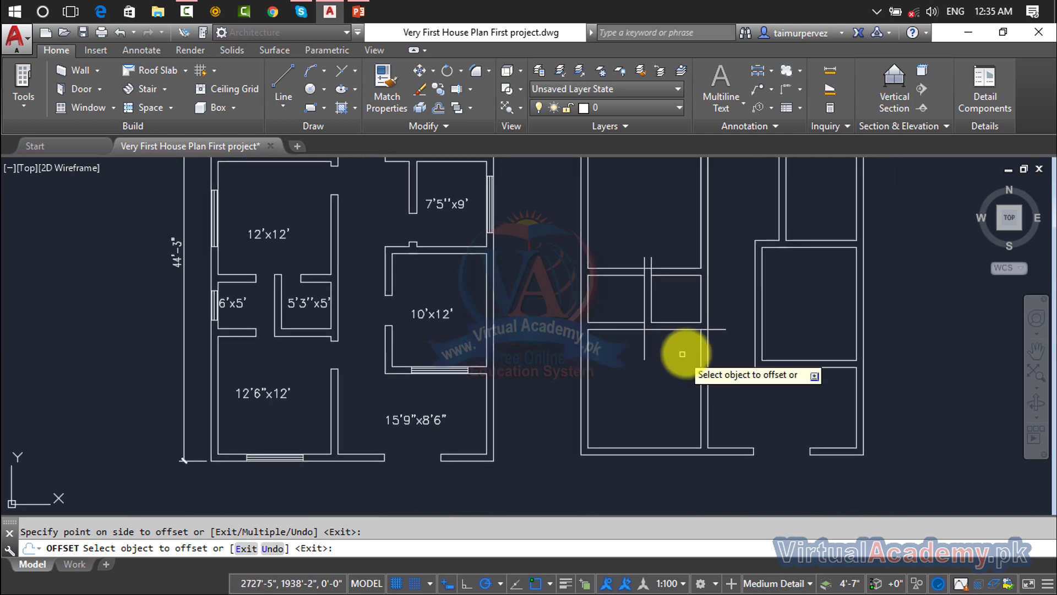
click(720, 329)
click(730, 373)
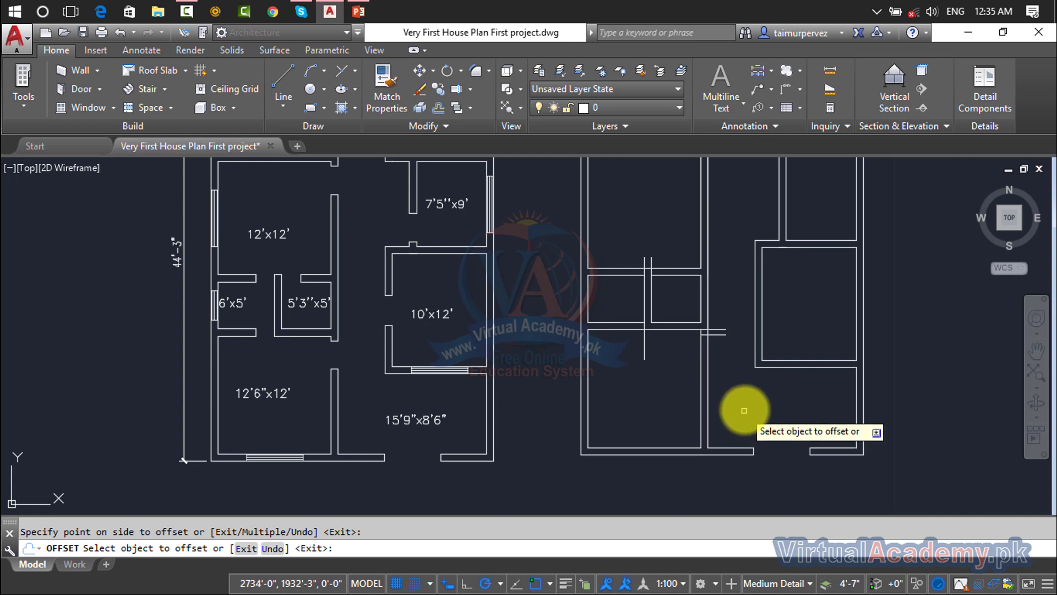
middle_drag(769, 358, 669, 452)
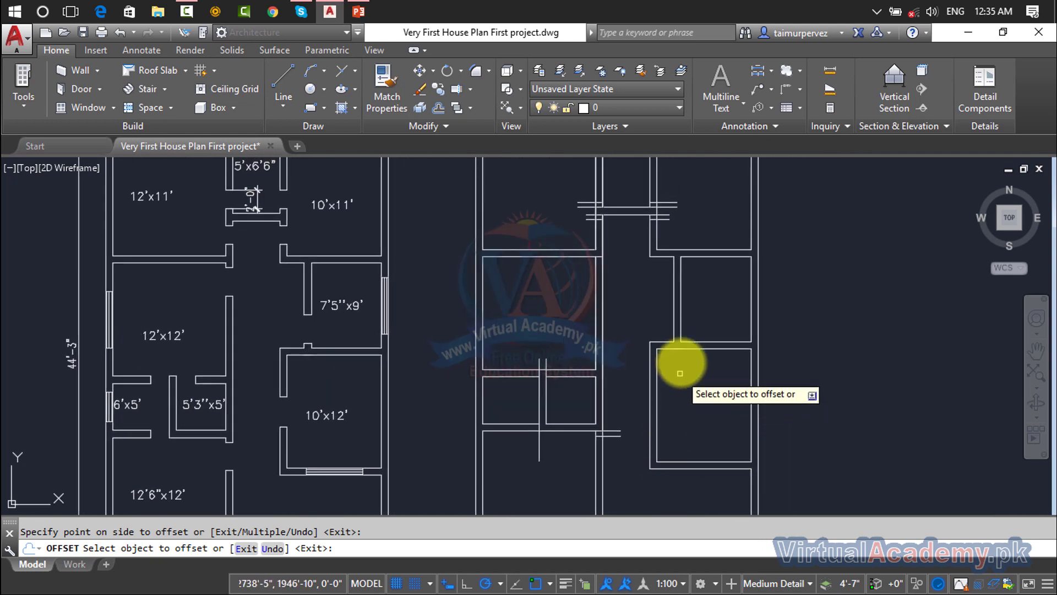
key(Escape)
- Draw a line across the open lower end of the vertical wall beside the middle-right room
scroll(670, 345, up, 5)
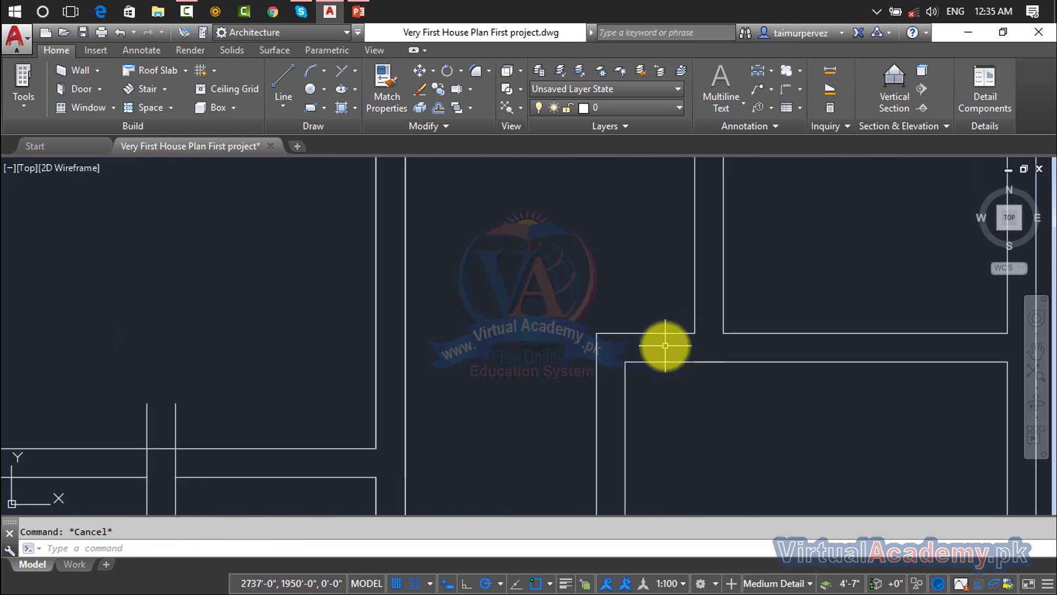
text(l)
key(Return)
click(695, 333)
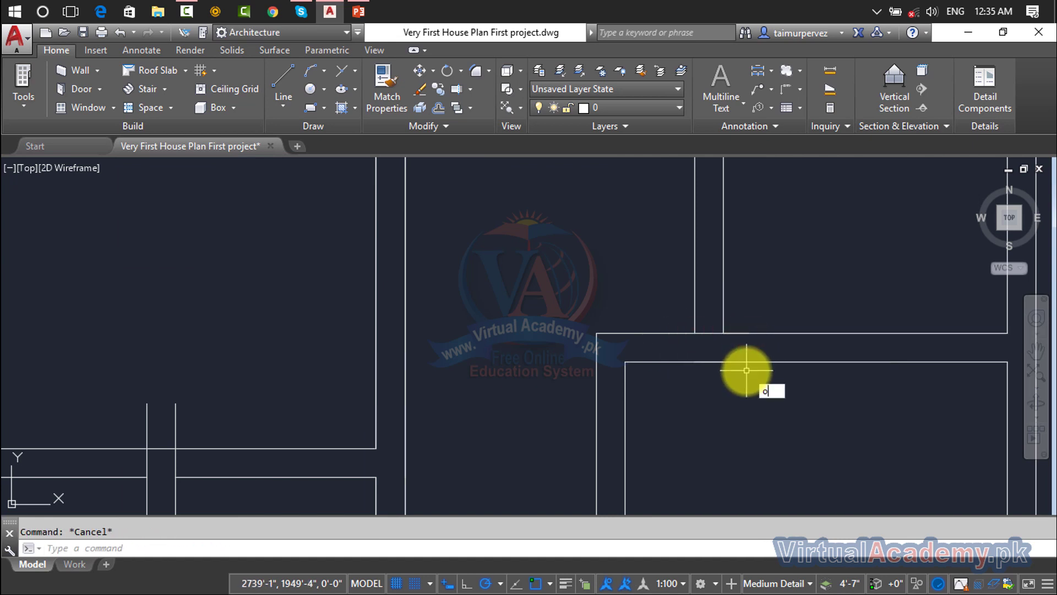
- Offset the line across the base of the middle-right room's vertical wall 6" up
key(Return)
text(6")
key(Return)
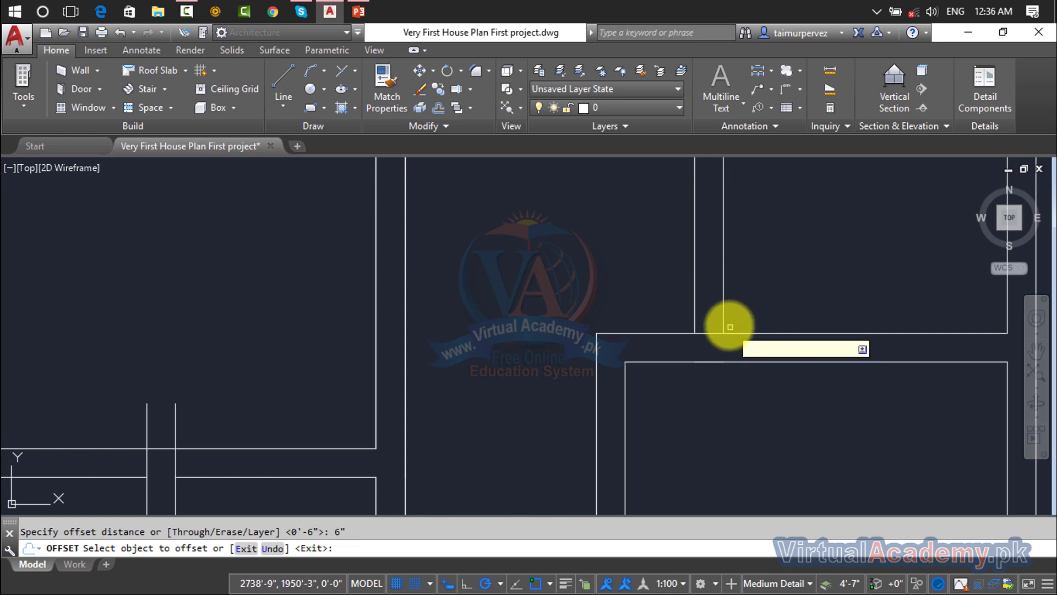
click(728, 332)
click(738, 296)
scroll(738, 295, down, 5)
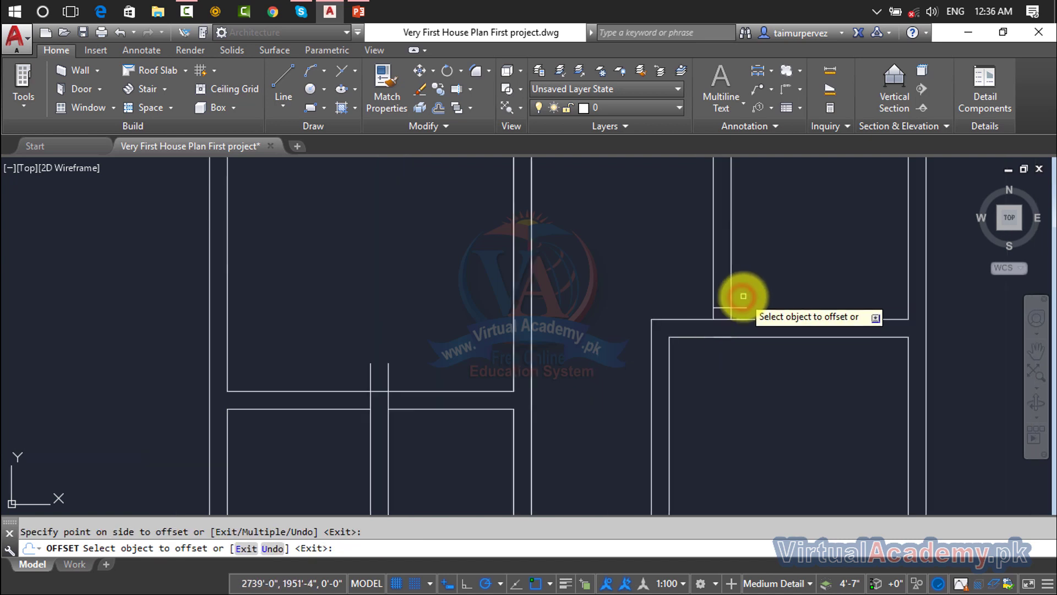
middle_drag(738, 292, 743, 376)
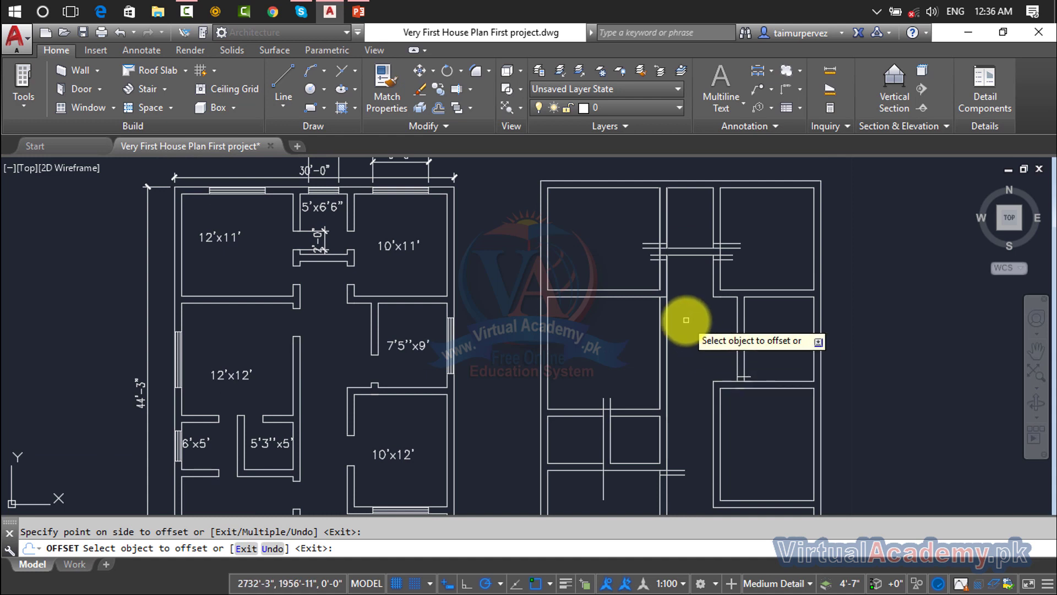
key(Escape)
- Try a 3' downward offset of the lower door jamb line at the top-left room's wall
scroll(671, 270, up, 6)
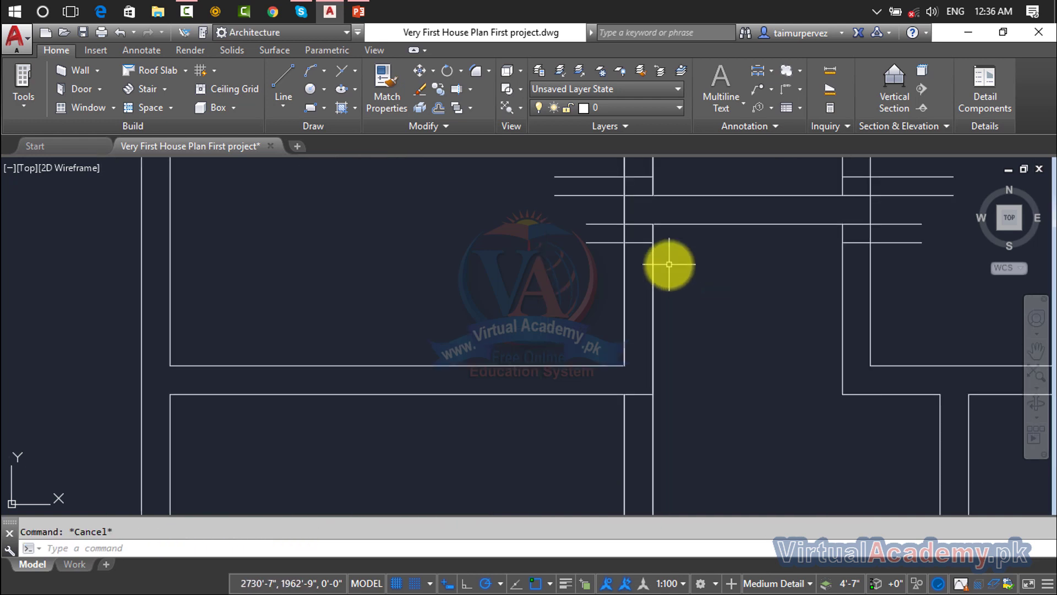
key(Return)
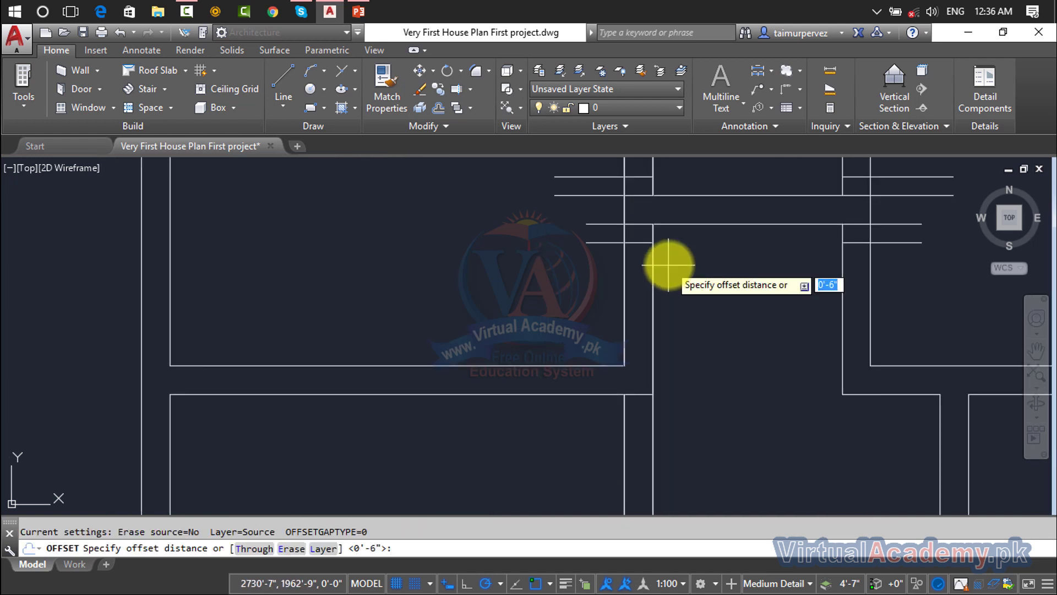
text(3')
key(Return)
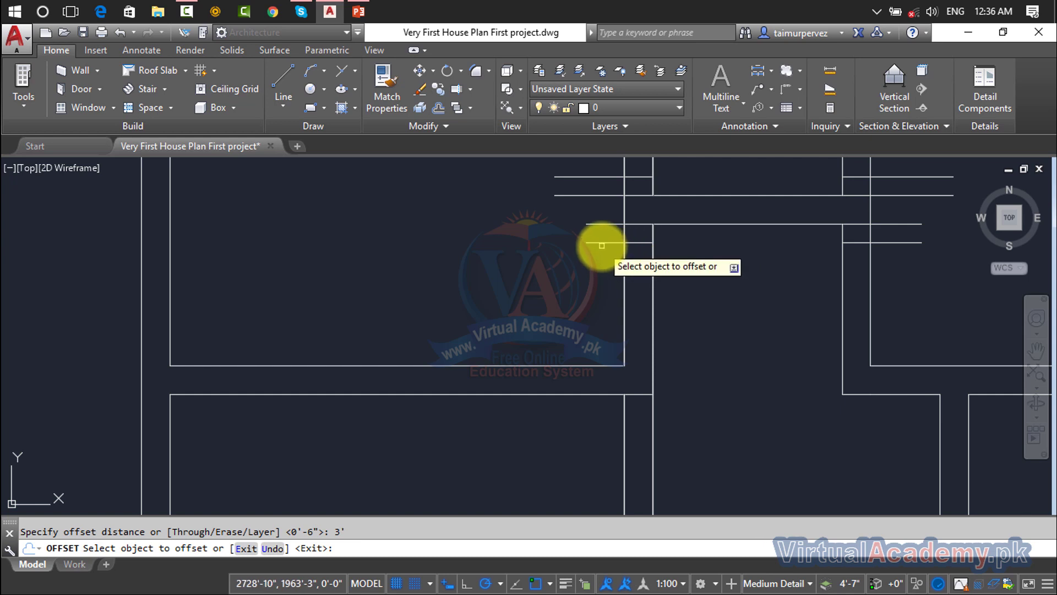
click(601, 243)
click(602, 276)
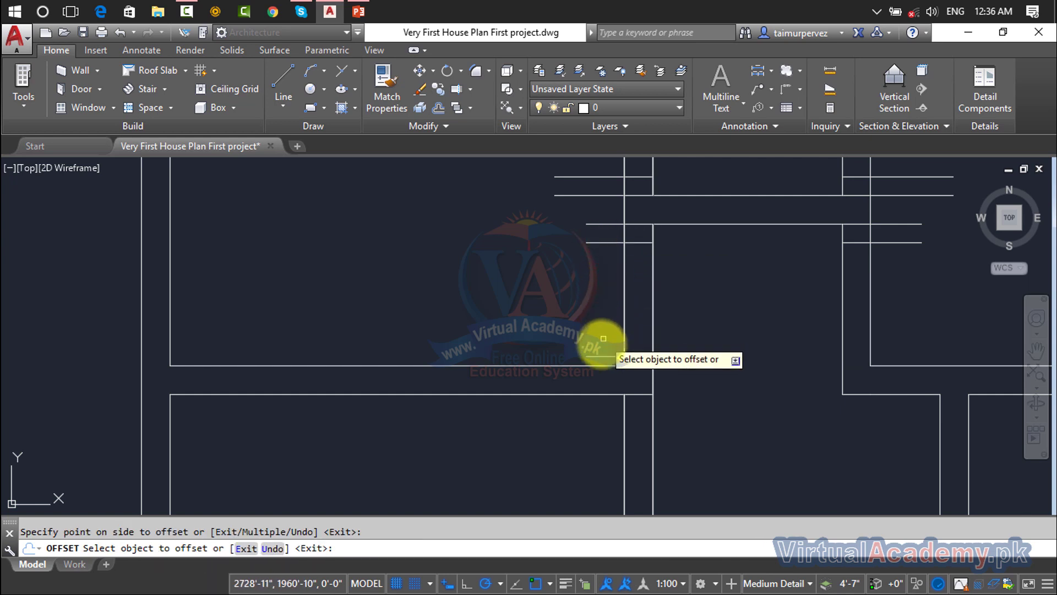
key(Escape)
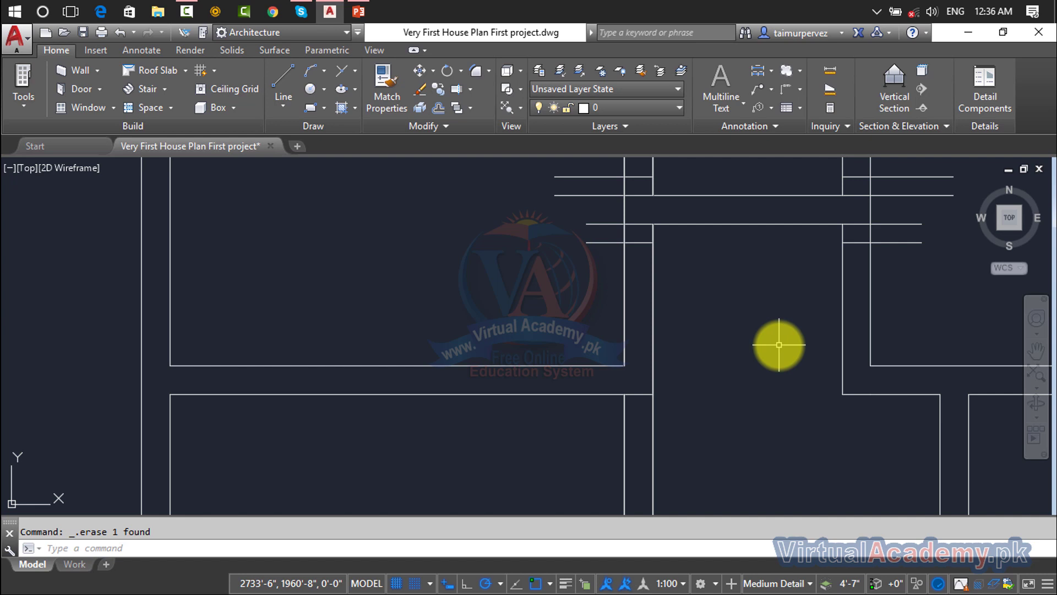
- Offset the lower jamb lines on both the left and right corridor walls 2'6" down to mark the door openings
text(o)
key(Return)
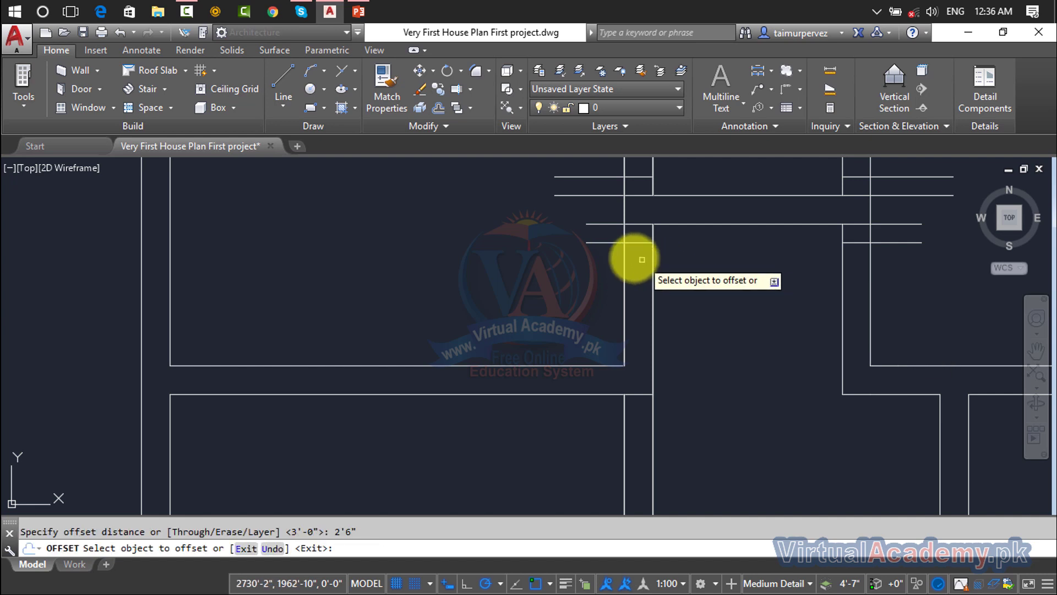
click(606, 243)
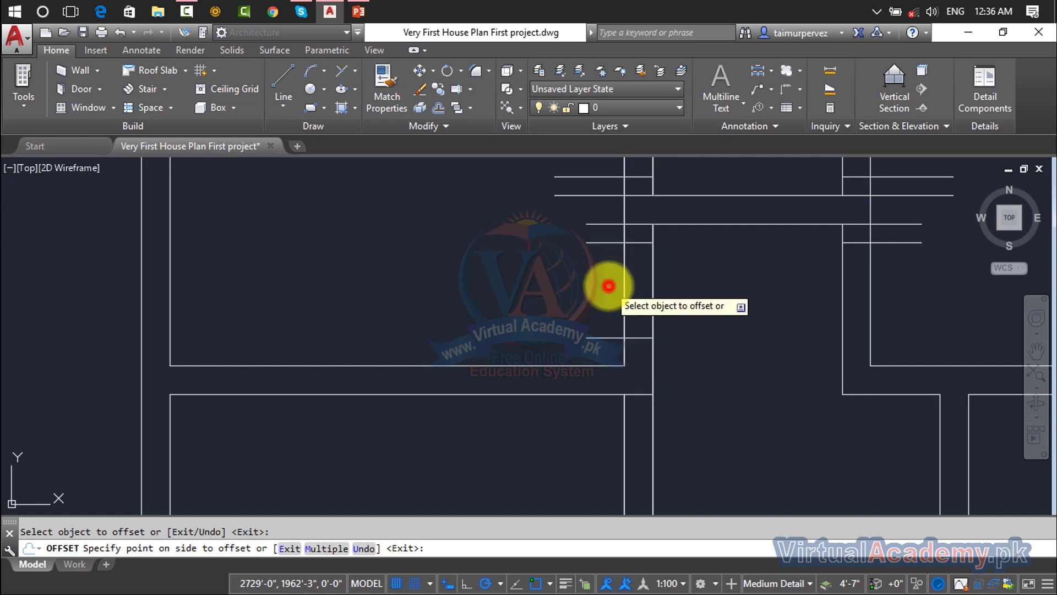
click(609, 286)
click(894, 242)
click(900, 322)
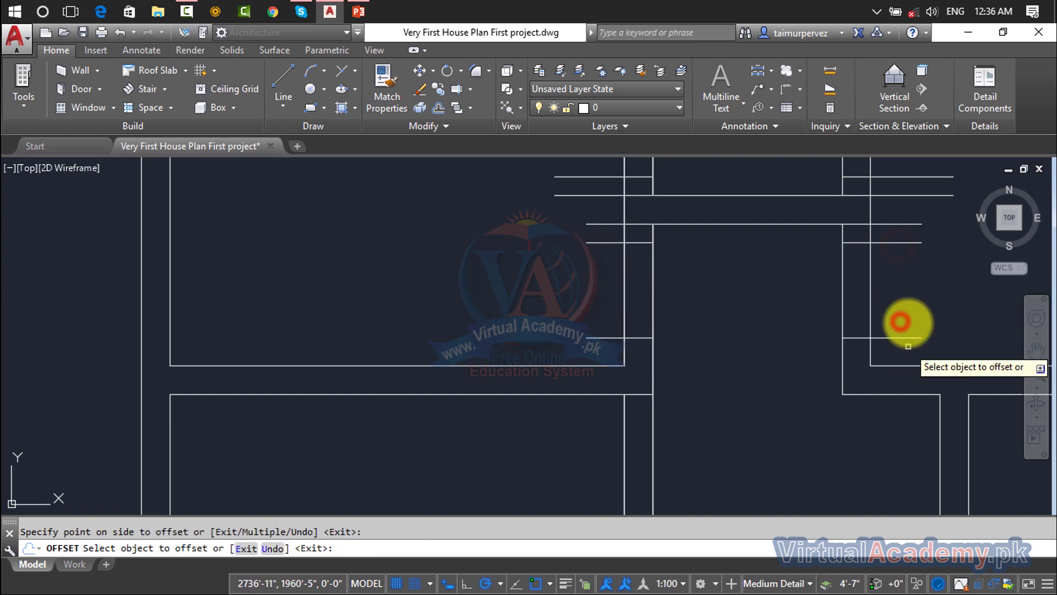
scroll(900, 322, down, 3)
middle_drag(903, 314, 922, 312)
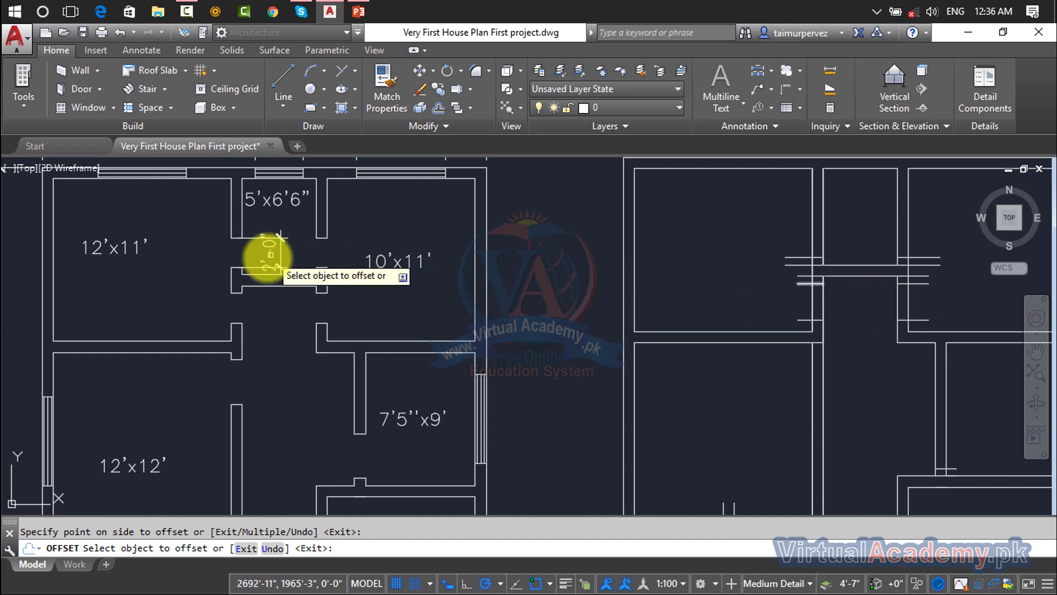
click(270, 257)
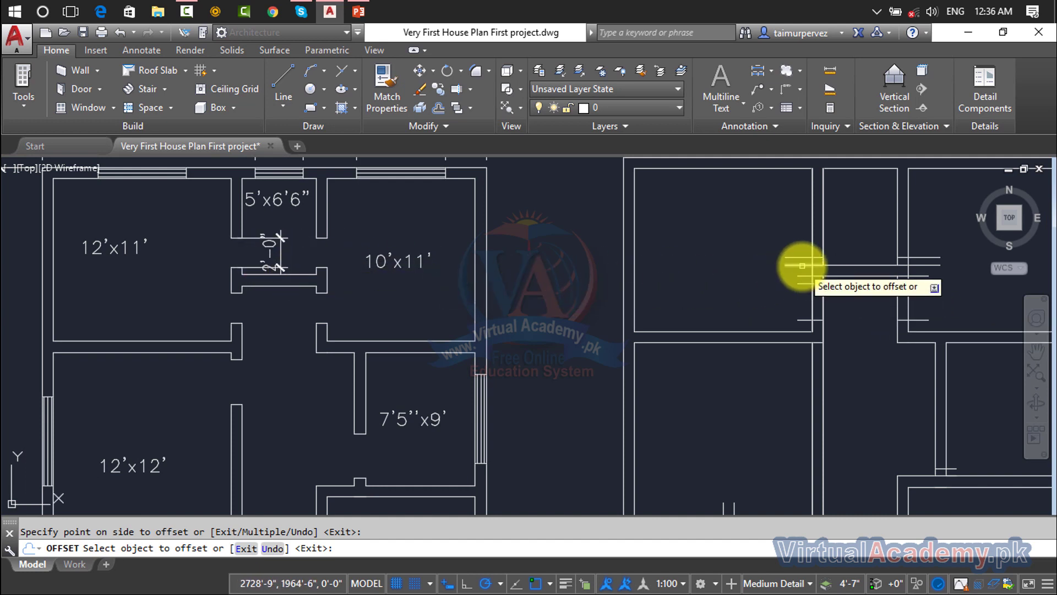
key(Escape)
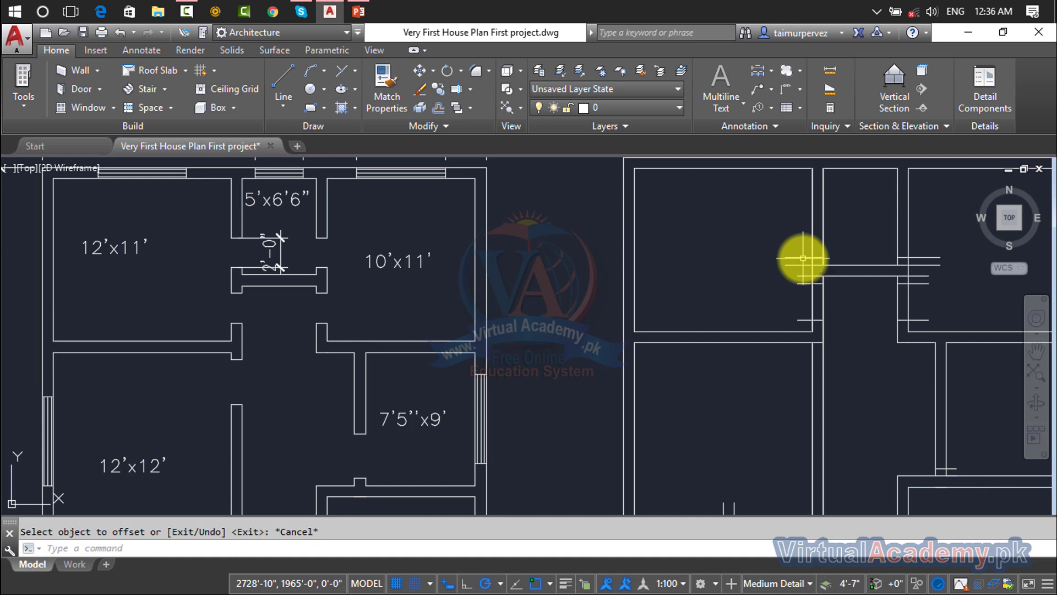
- Offset the upper jamb lines on both the left and right walls 2' up to mark the small room's side openings
text(o)
key(Return)
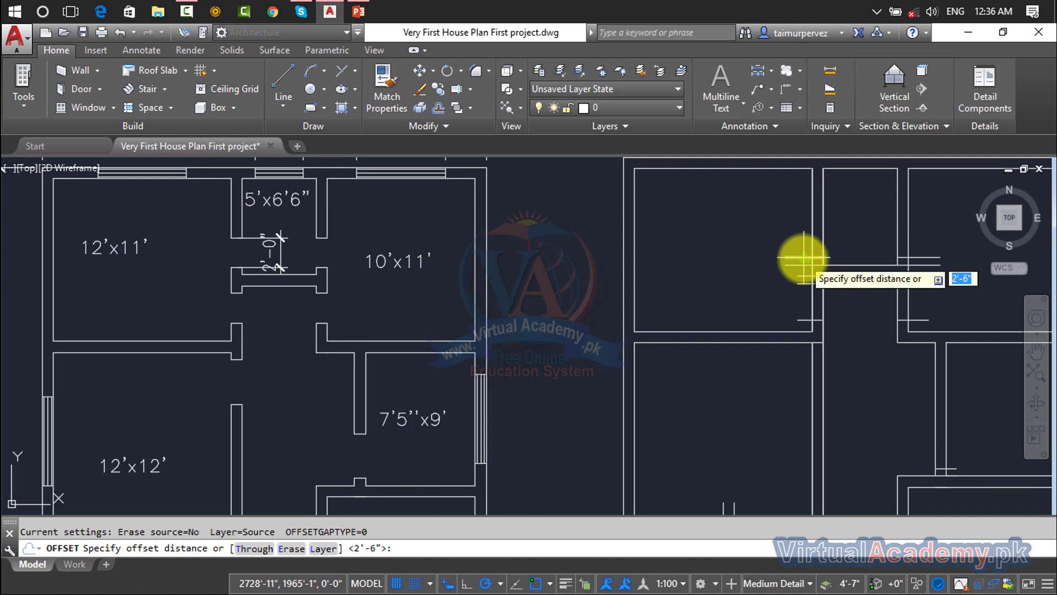
text(2')
key(Return)
click(803, 259)
click(802, 229)
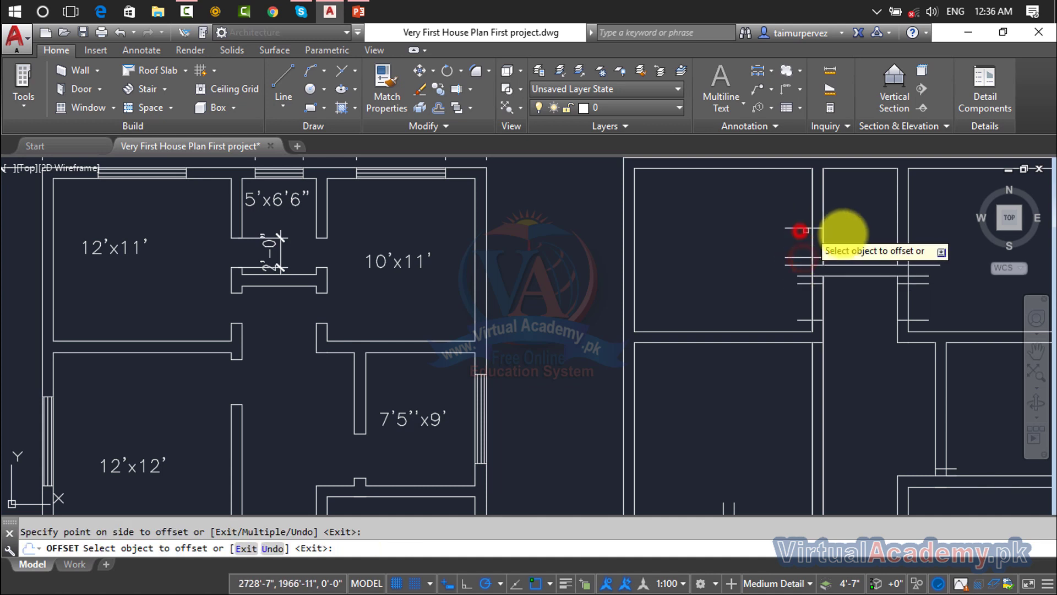
click(925, 256)
click(919, 217)
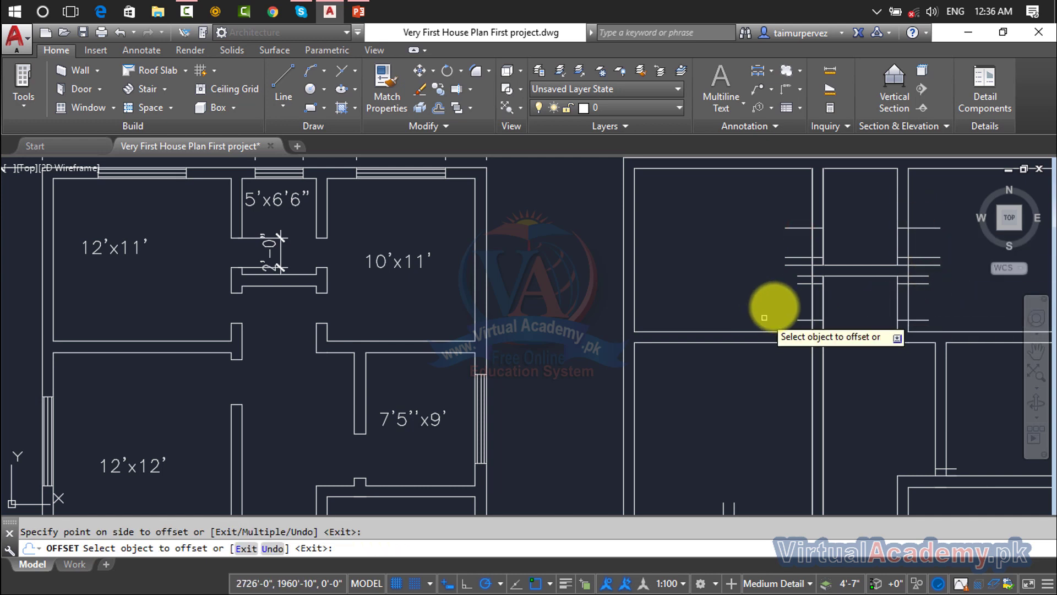
key(Escape)
- Trim the vertical wall lines between the jamb lines to cut the 2' and 2'6" openings in both walls
scroll(929, 239, up, 4)
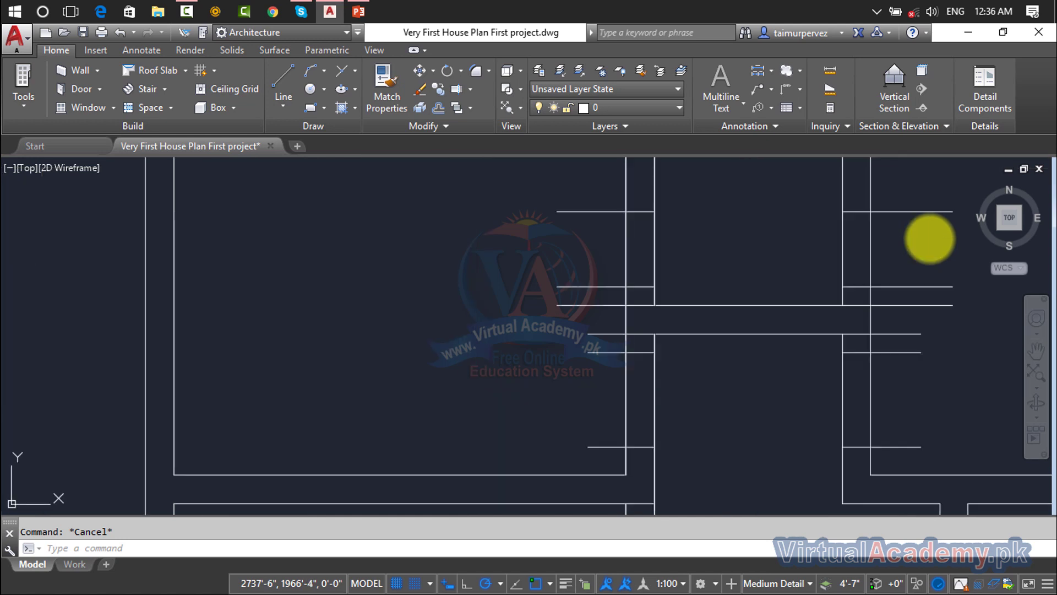
key(Return)
key(Return)
click(930, 238)
click(465, 253)
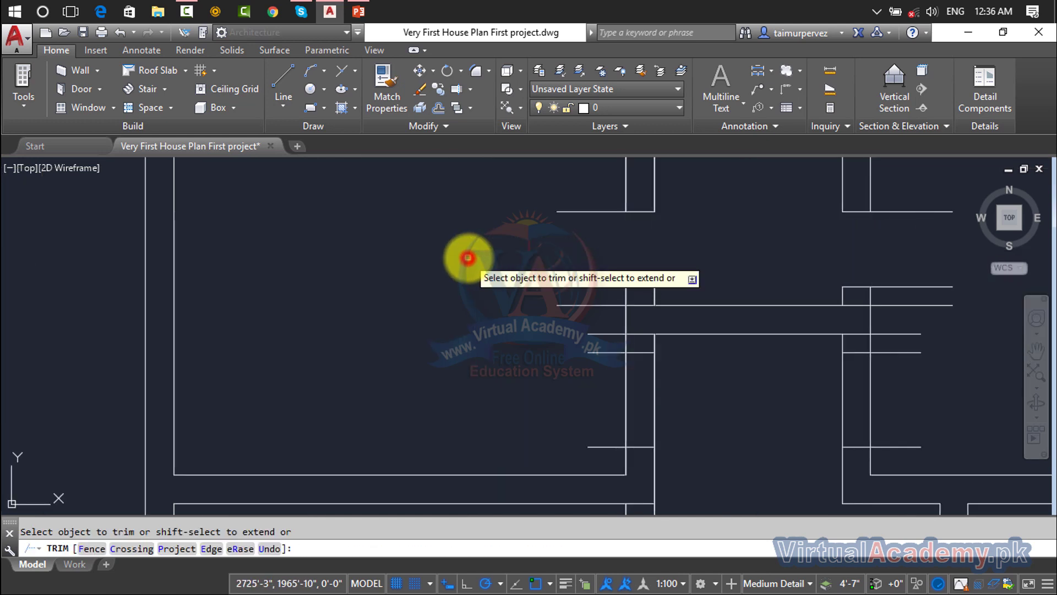
click(906, 397)
click(510, 388)
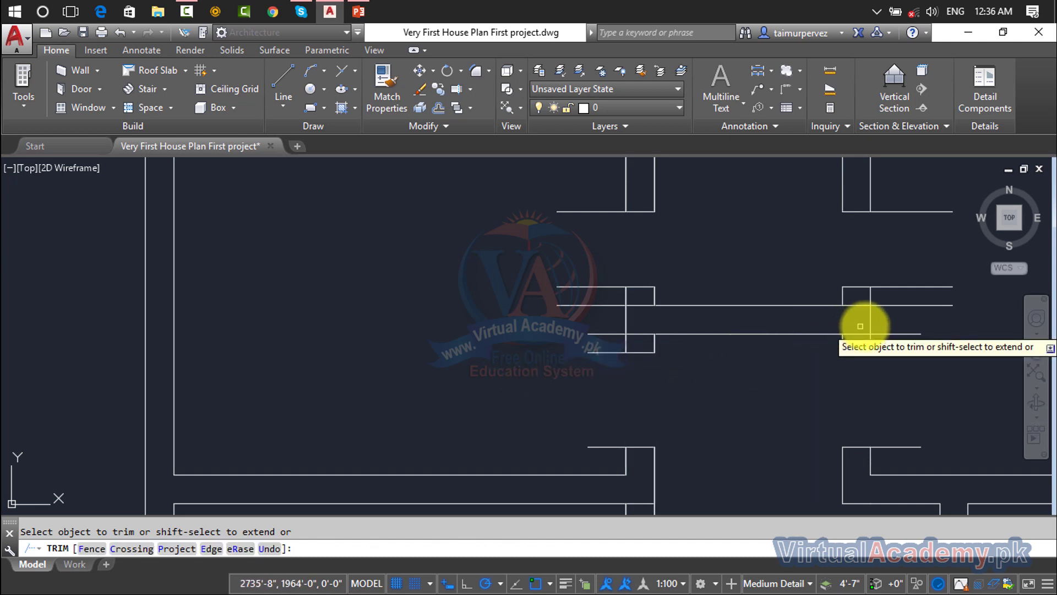
- Trim the horizontal wall lines crossing inside the left and right wall junctions between the openings
click(862, 303)
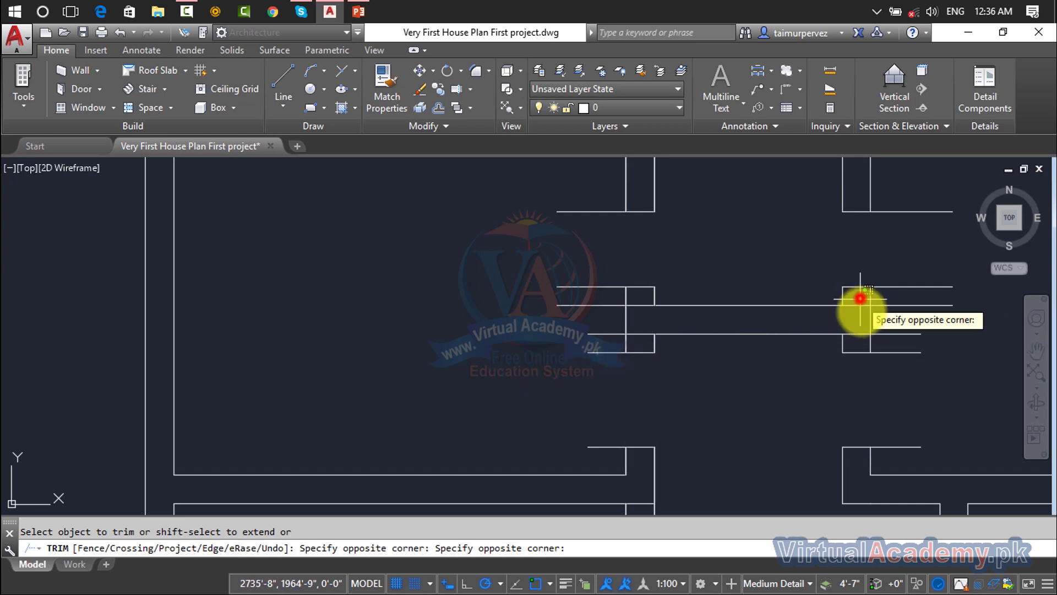
click(854, 342)
click(638, 305)
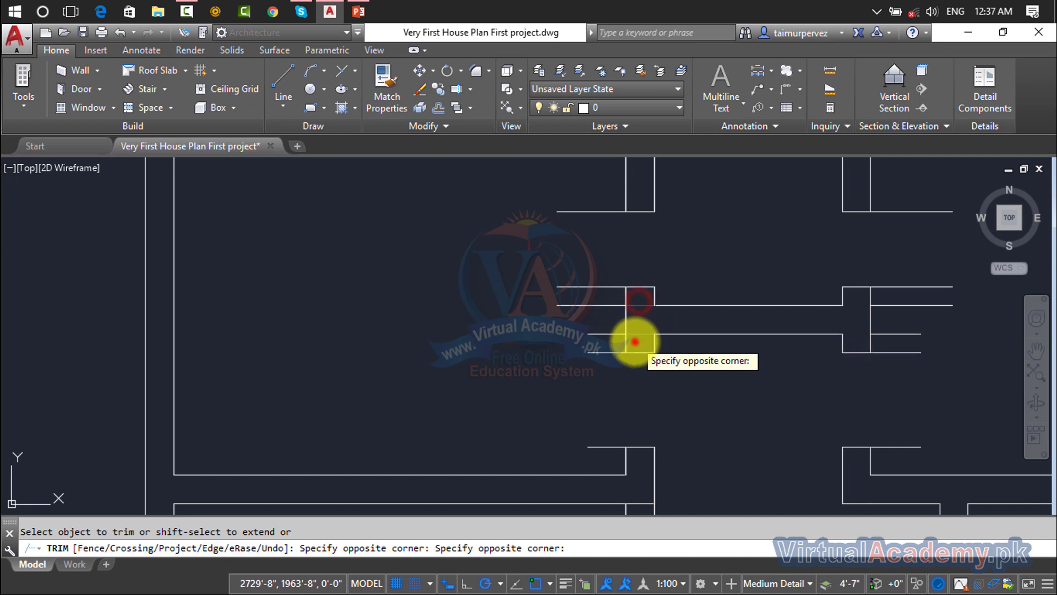
click(633, 341)
scroll(733, 243, down, 3)
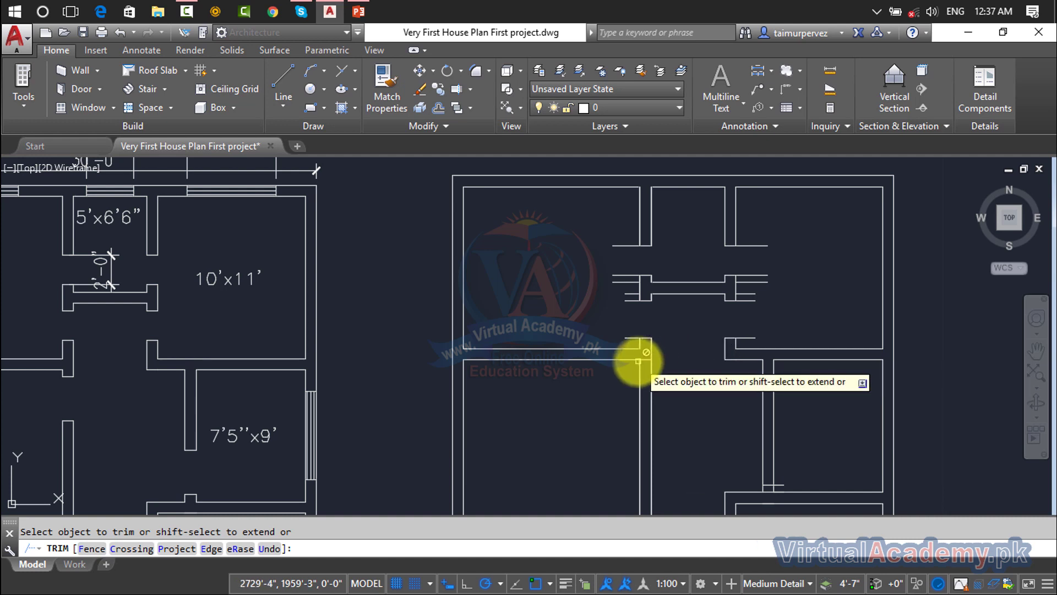
- Trim the overhanging ends of the lower jamb lines on the outer sides of the left and right corridor walls
click(780, 264)
click(740, 345)
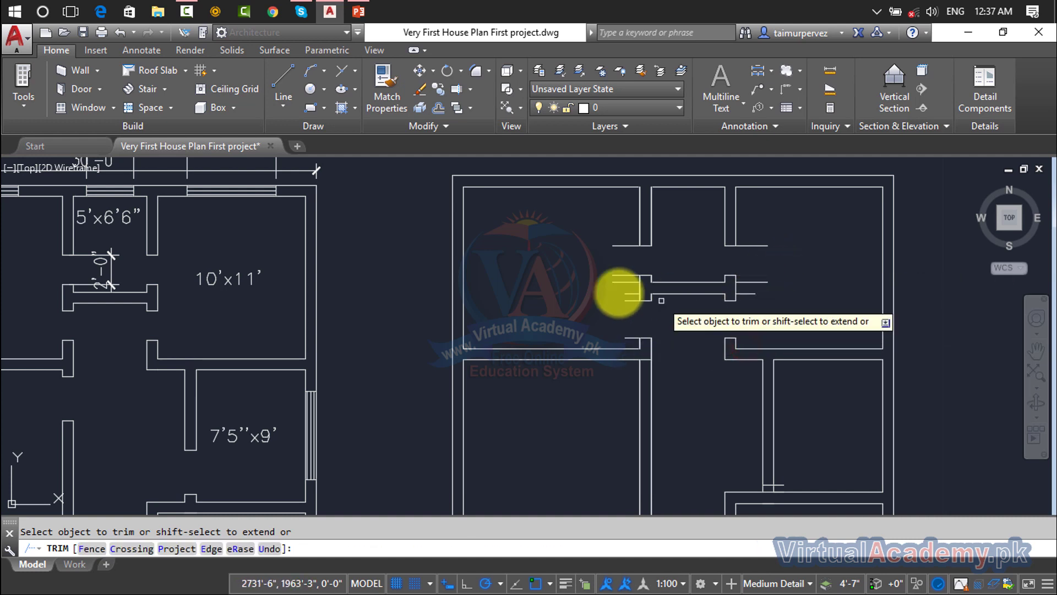
click(618, 272)
click(628, 342)
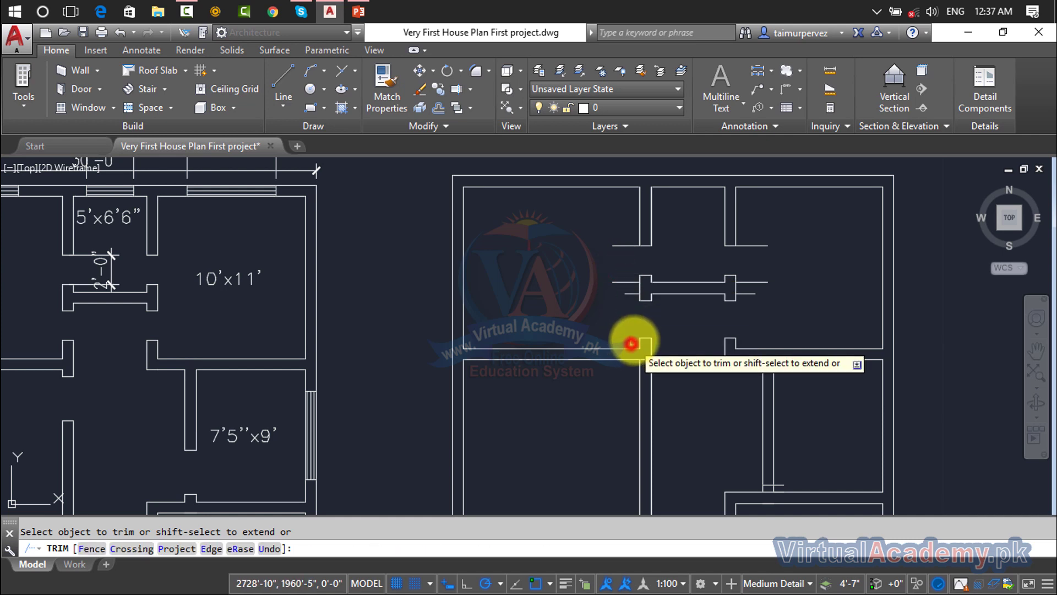
key(Escape)
click(782, 262)
key(Escape)
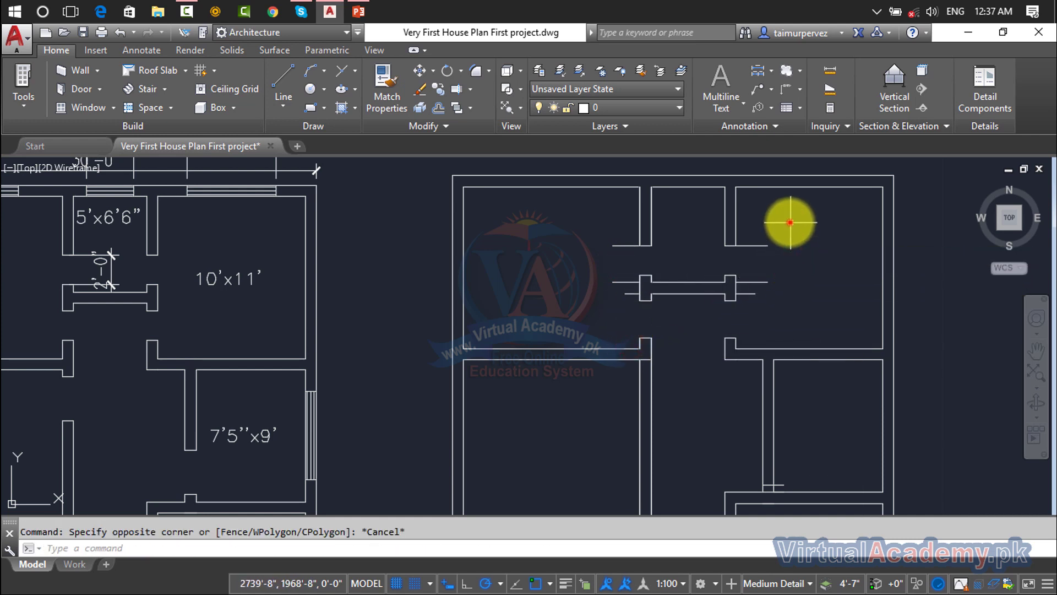
click(790, 222)
key(Escape)
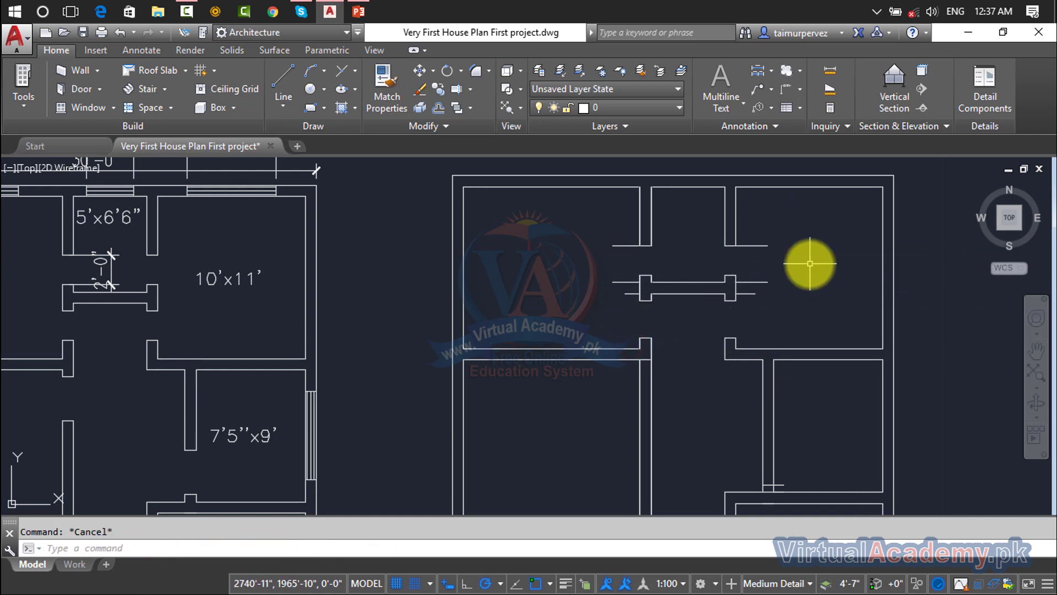
- Trim the overhanging ends of the uppermost jamb lines beside the small room's left and right walls
text(te cor)
key(Return)
click(793, 228)
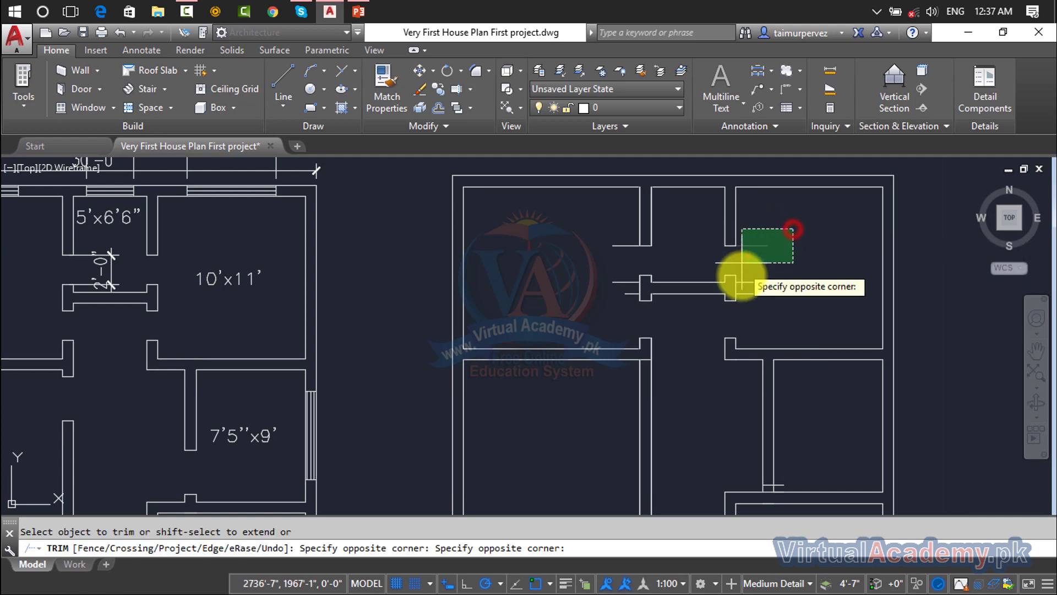
click(743, 306)
click(603, 225)
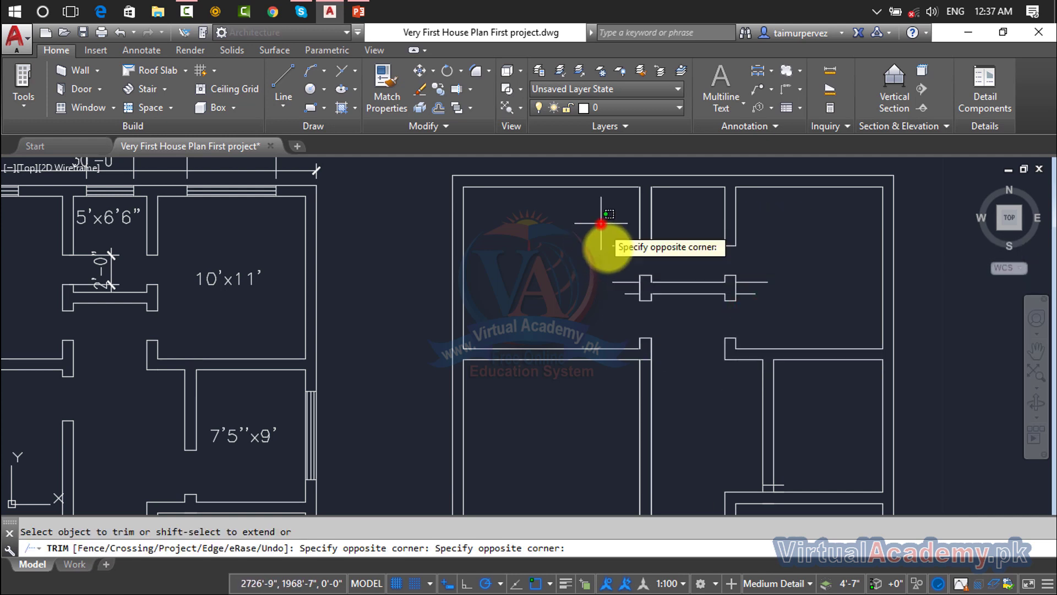
click(623, 315)
key(Escape)
- Erase the leftover line stubs outside the left and right ends of the short horizontal wall below the small room
click(802, 264)
click(750, 336)
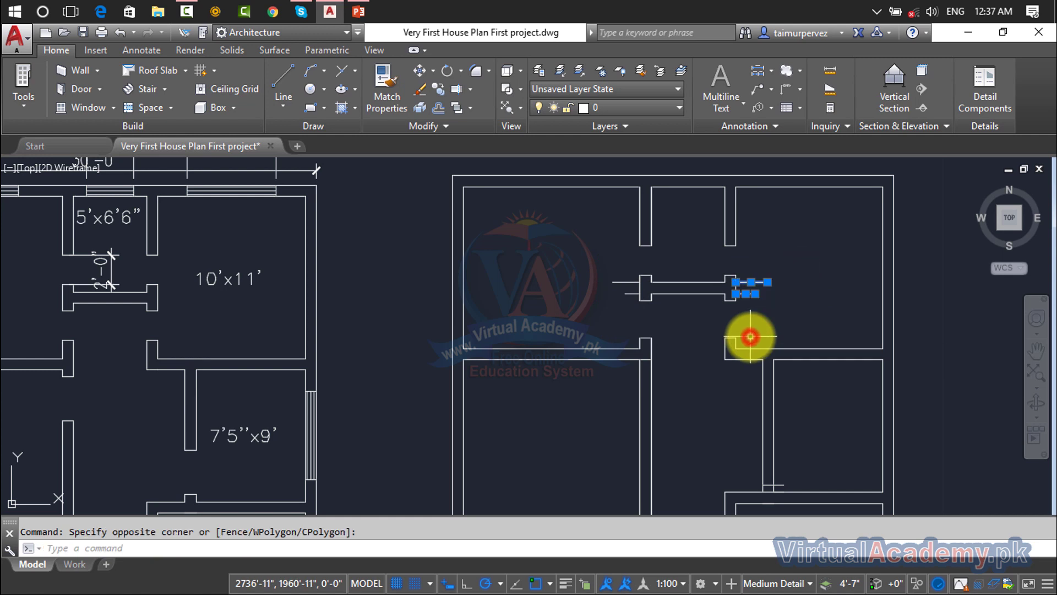
key(Delete)
click(597, 256)
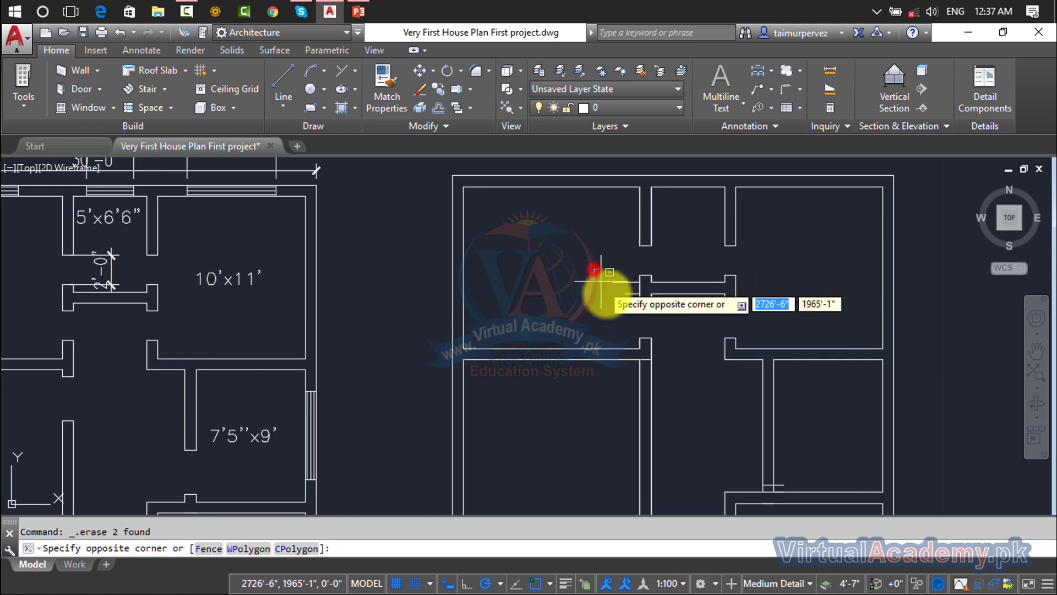
click(628, 319)
click(625, 307)
click(616, 278)
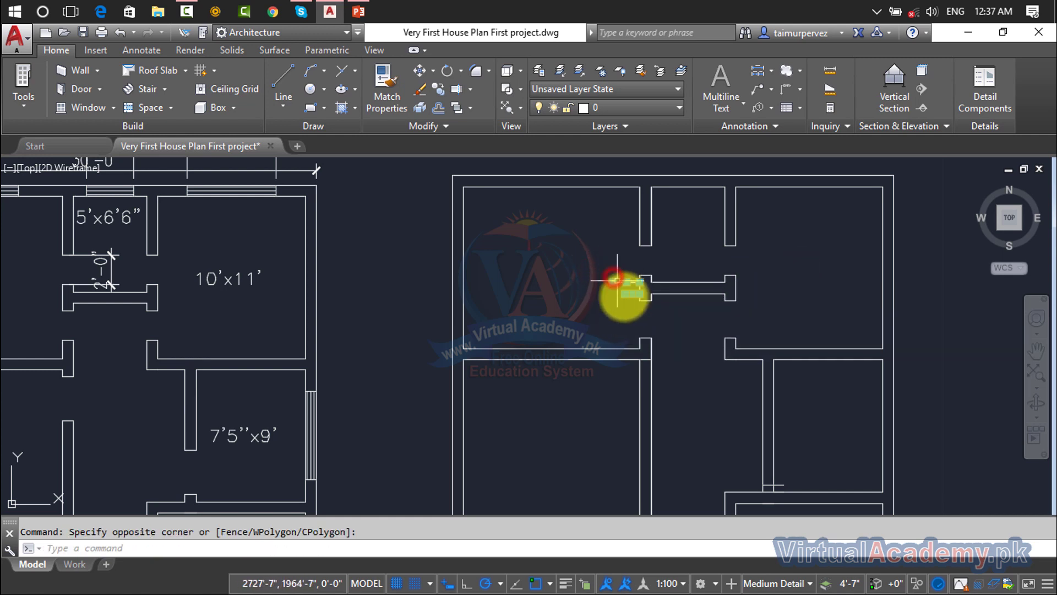
key(Delete)
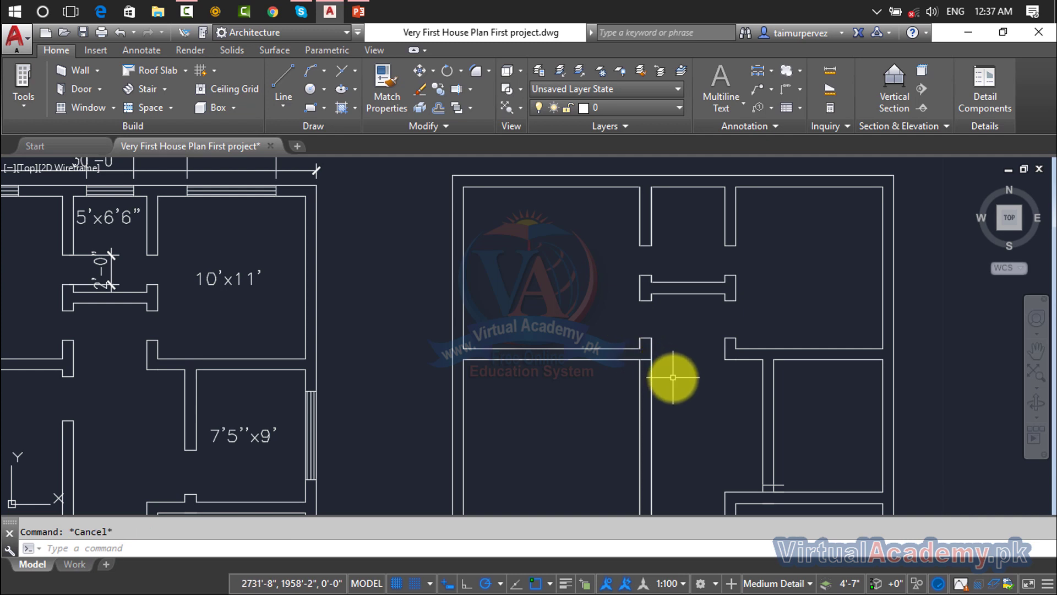
text(n)
key(Escape)
key(Return)
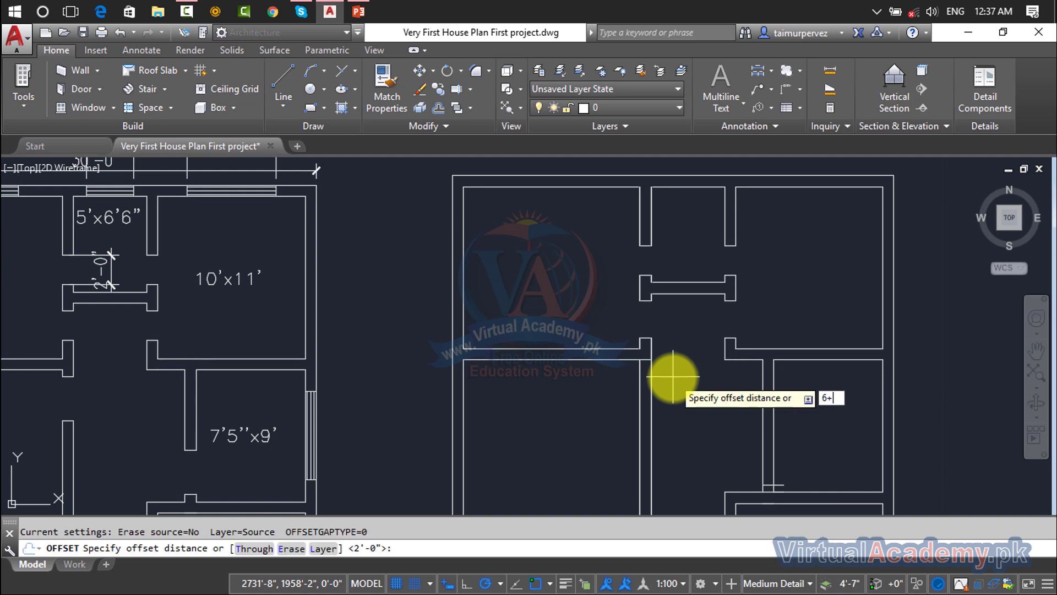
text(6+")
key(Return)
key(Escape)
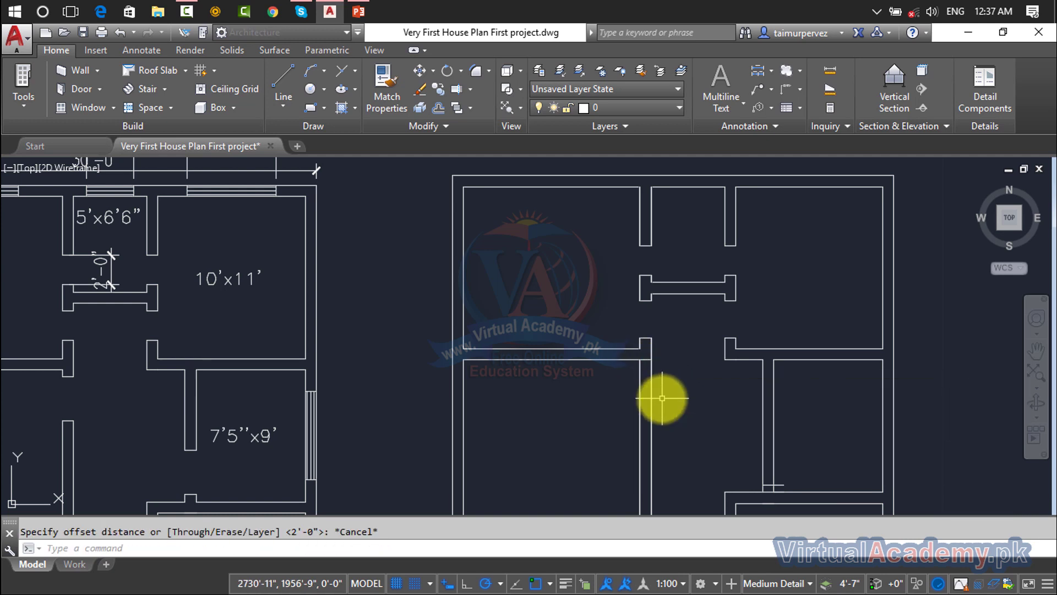
- Offset the short line across the left corridor wall, at the underside of the horizontal wall junction, 6" down
key(Return)
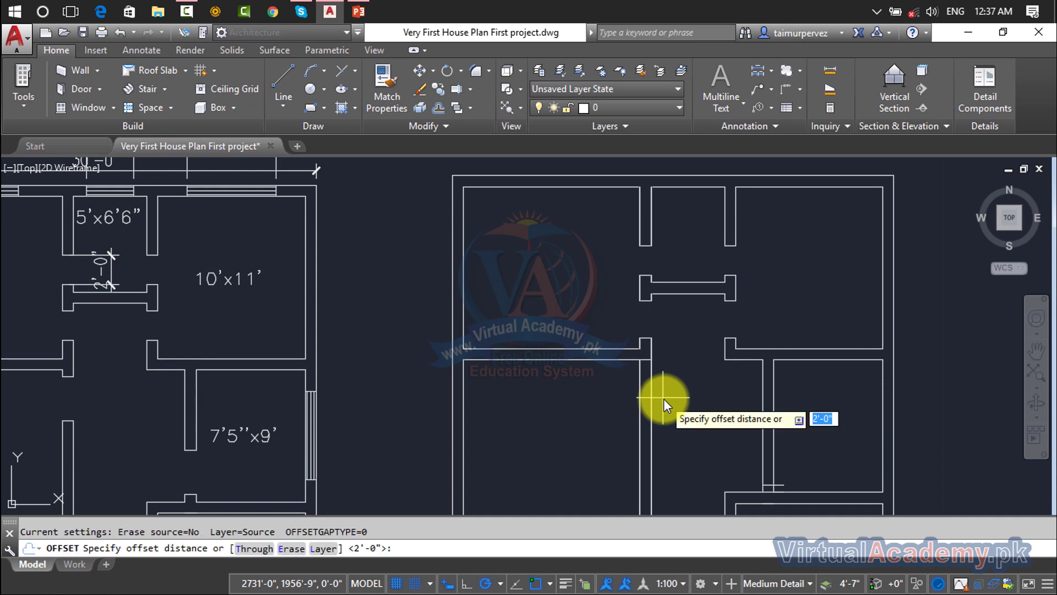
text(6)
key(Return)
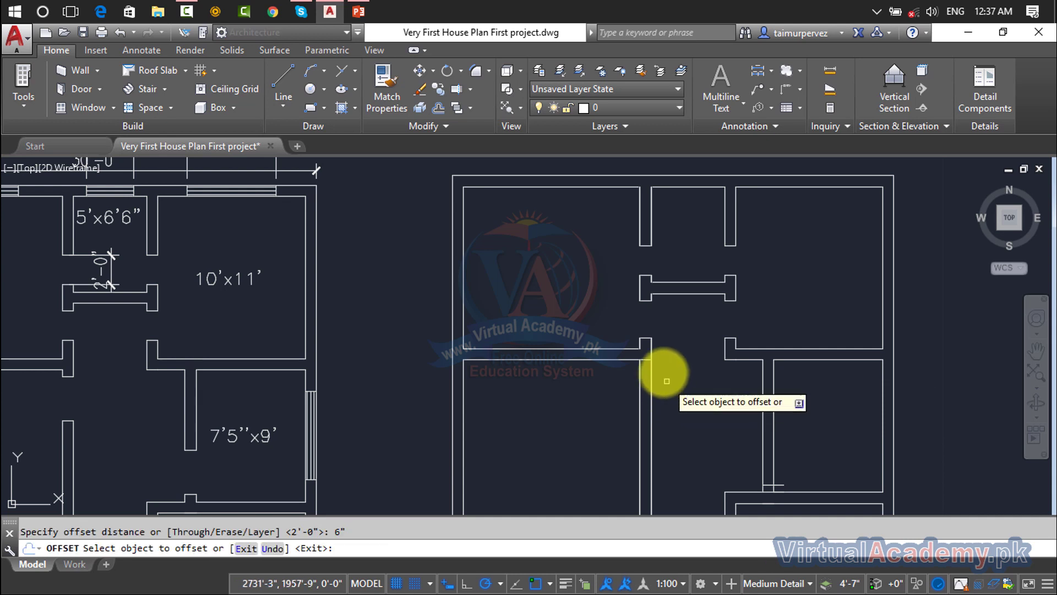
click(640, 358)
click(661, 413)
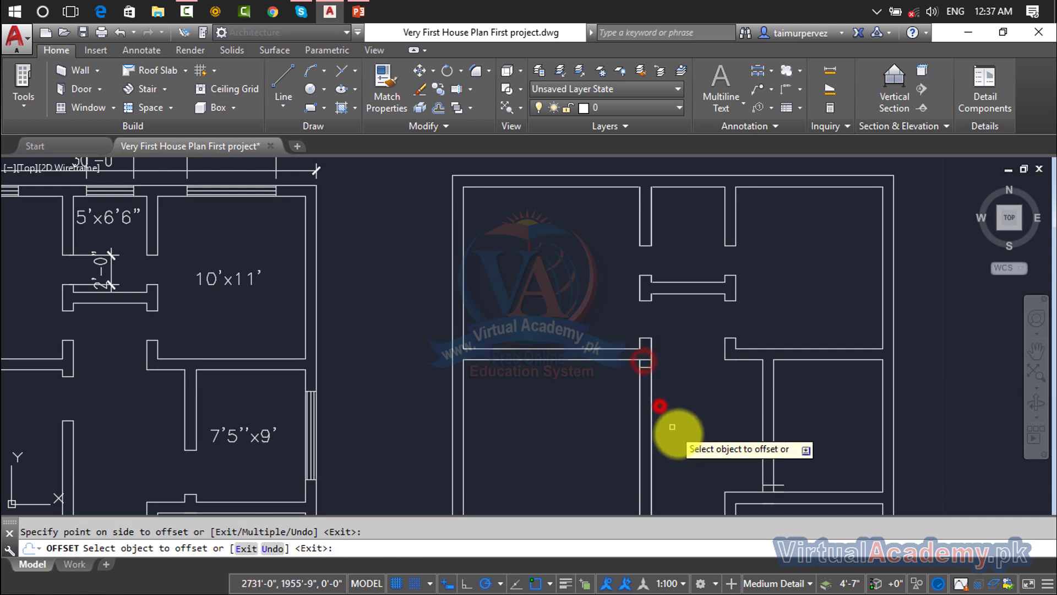
key(Escape)
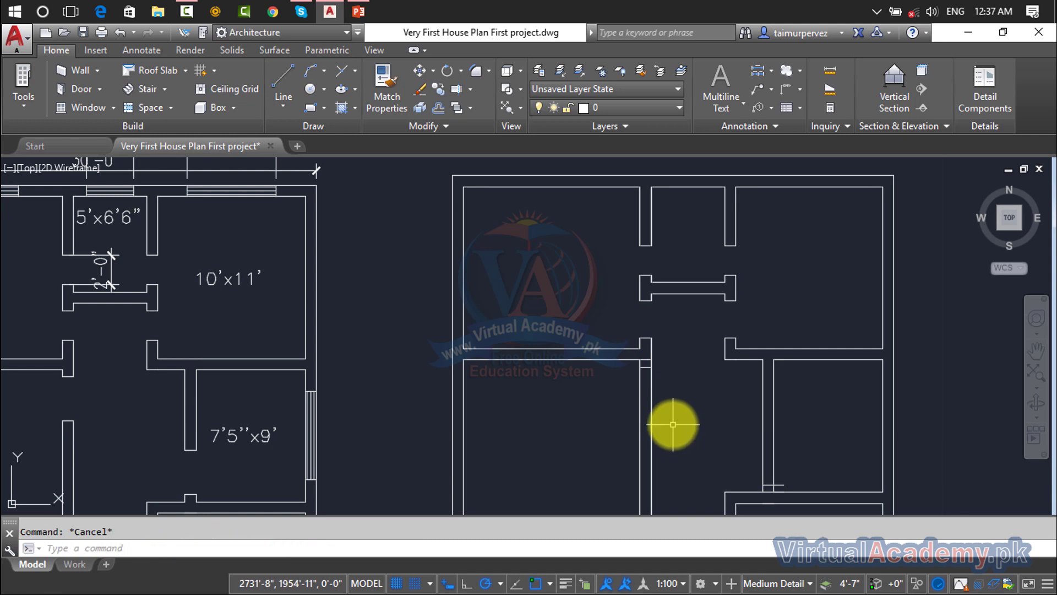
- Offset the new jamb line in the left corridor wall 3' down to mark the door opening of the room beside it
text(o)
key(Return)
text(3')
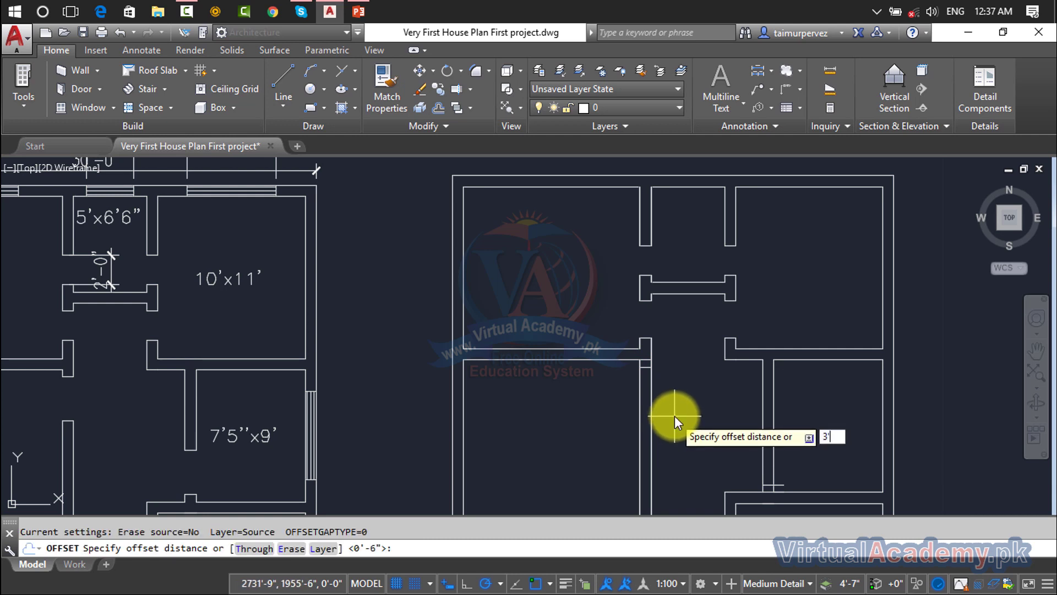
key(Return)
click(643, 365)
click(655, 423)
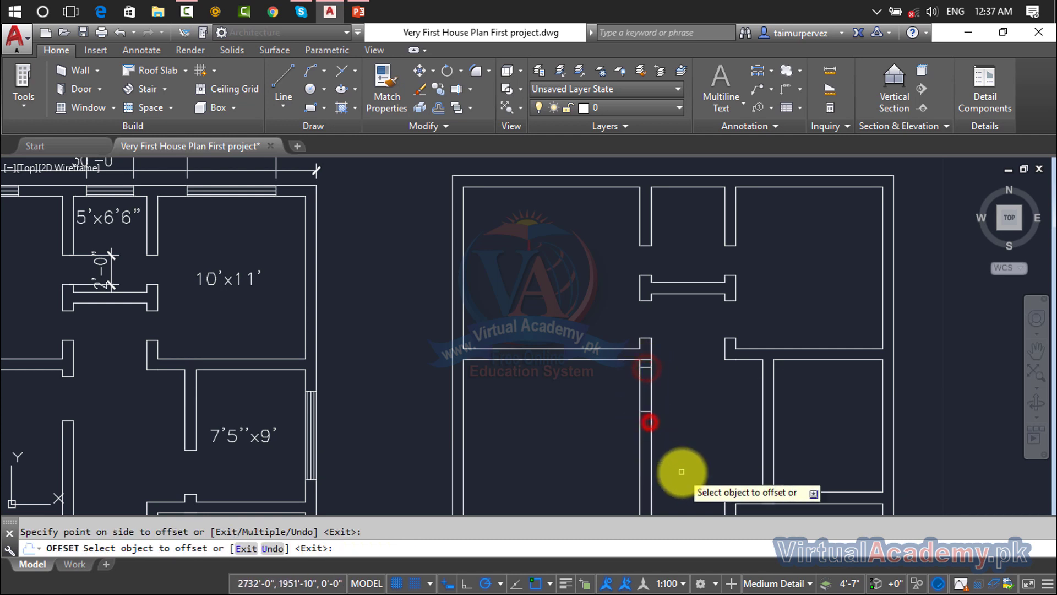
key(Escape)
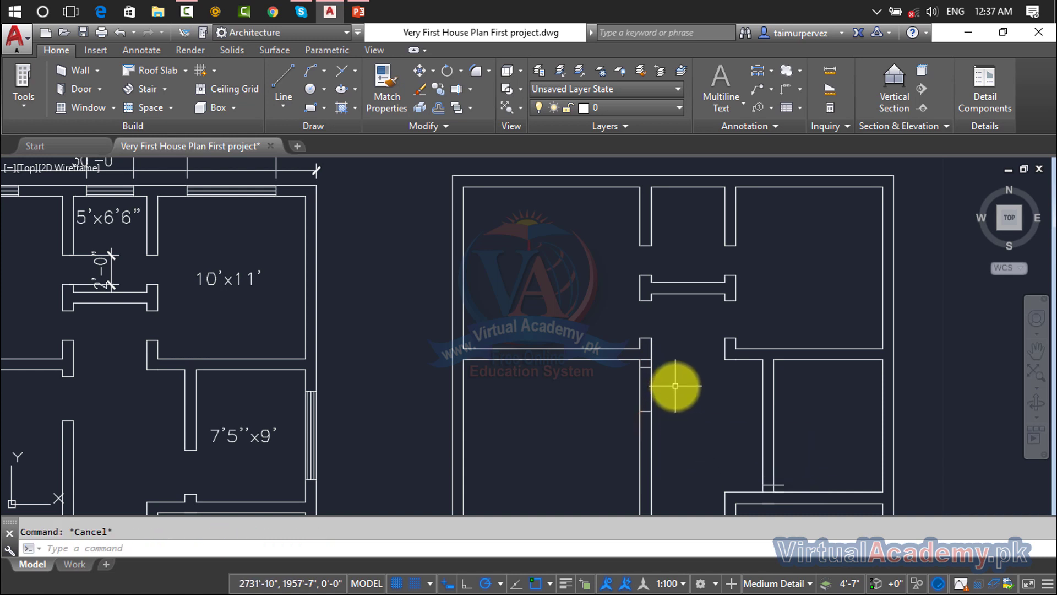
- Trim the left corridor wall between the jamb lines to cut the 3' opening, and erase the leftover line at the junction above
text(tr)
key(Return)
key(Escape)
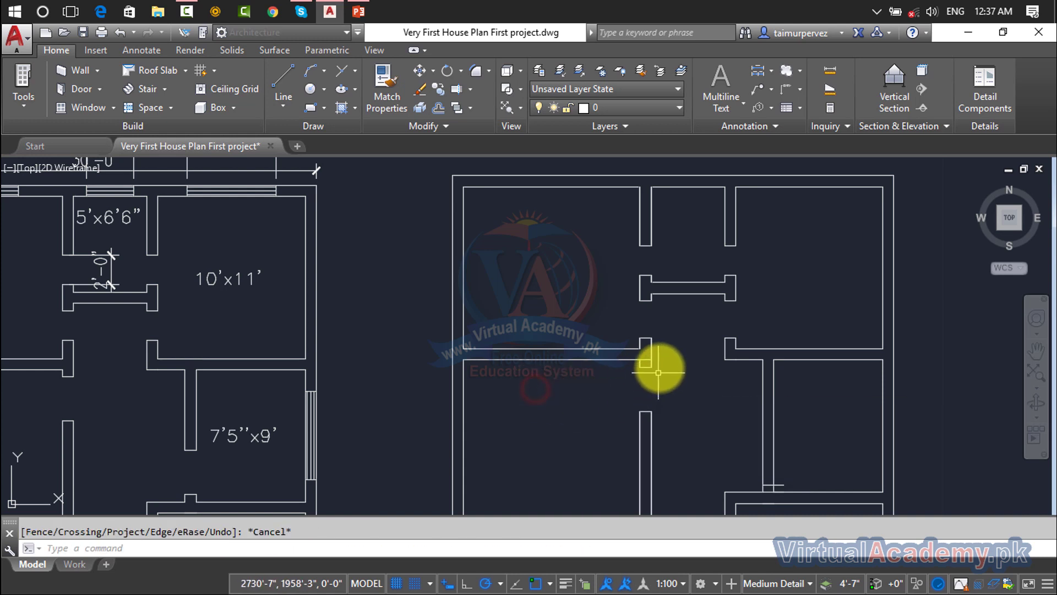
scroll(644, 355, up, 2)
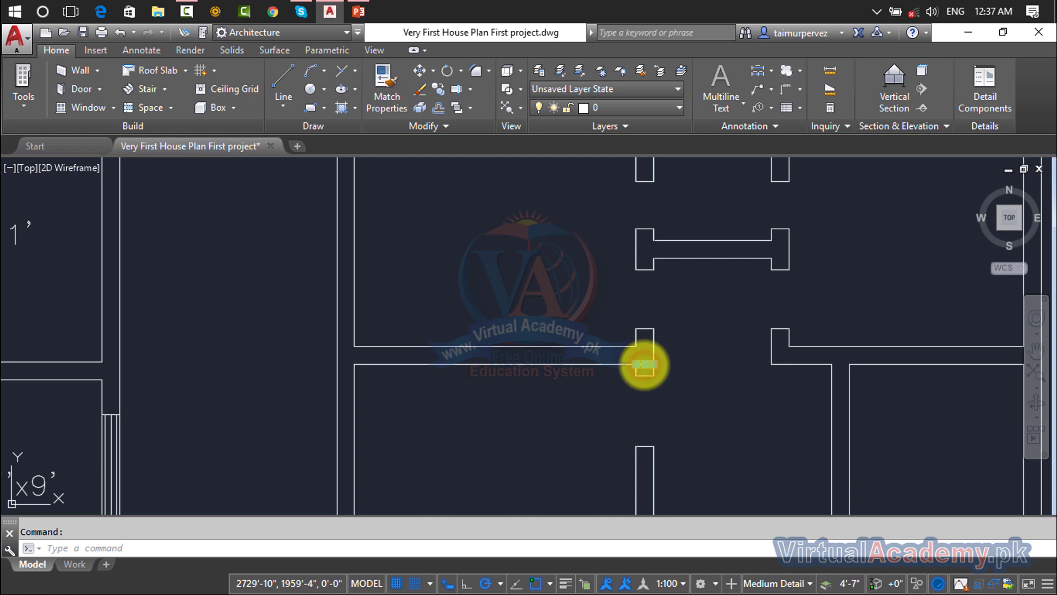
key(Delete)
- Offset the lower jamb line in the right-hand room's left wall 3' up to mark its door opening
scroll(649, 366, down, 5)
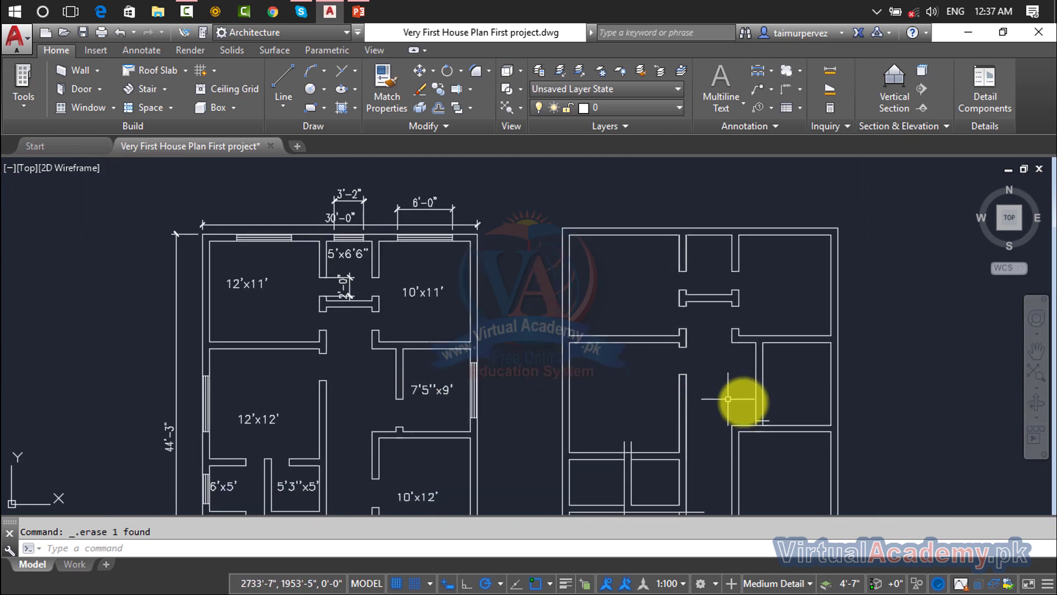
scroll(757, 429, up, 4)
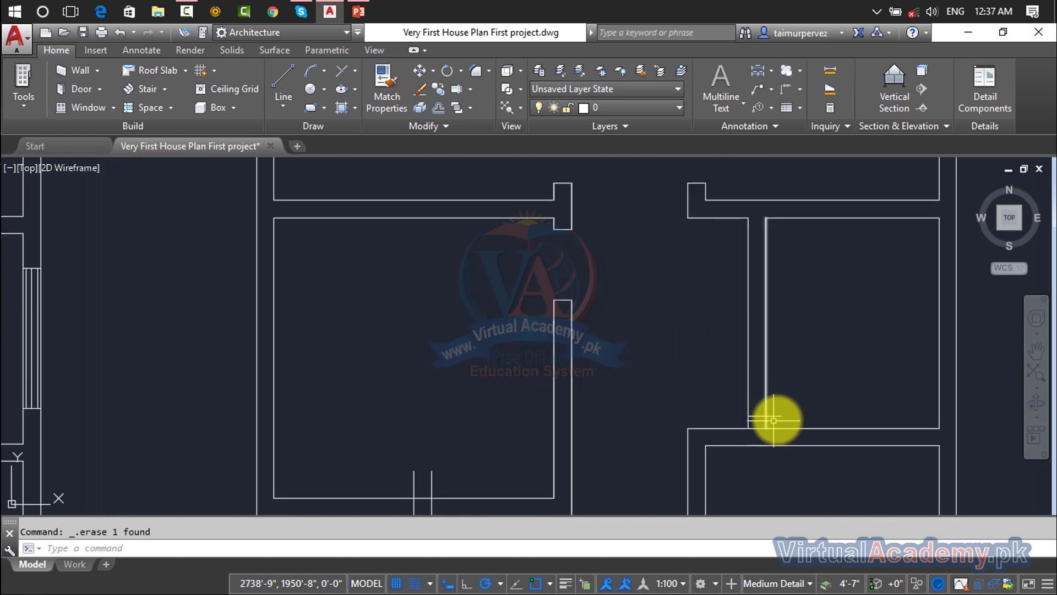
text(o)
key(Return)
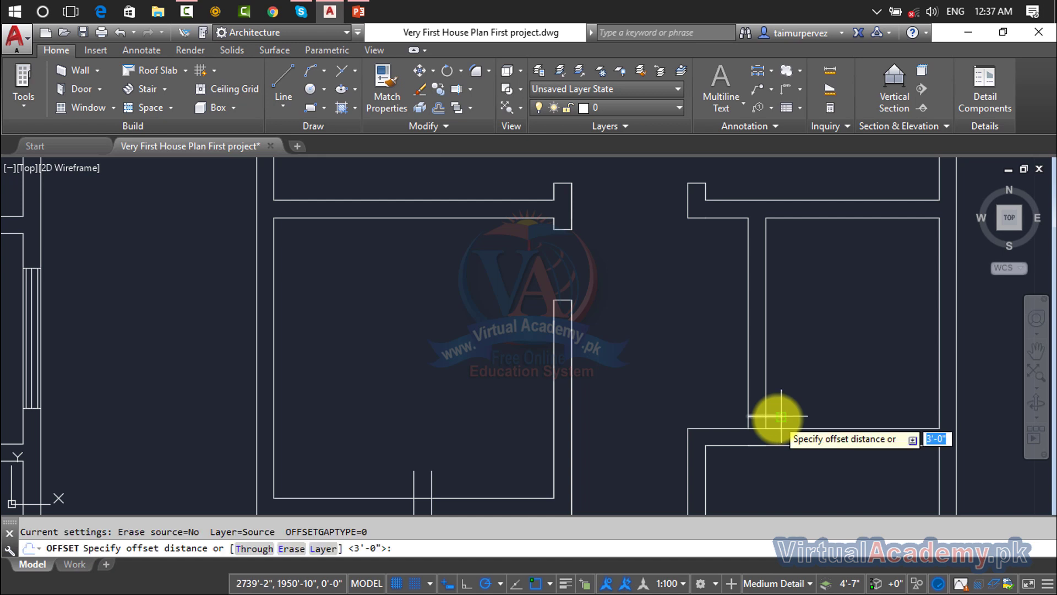
key(Return)
click(769, 370)
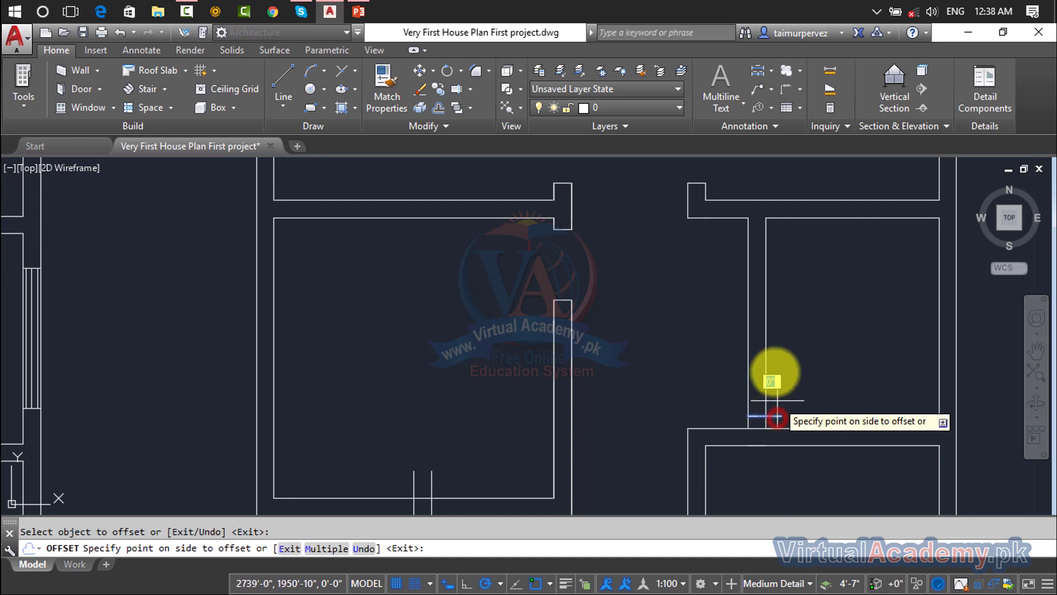
click(775, 373)
key(Escape)
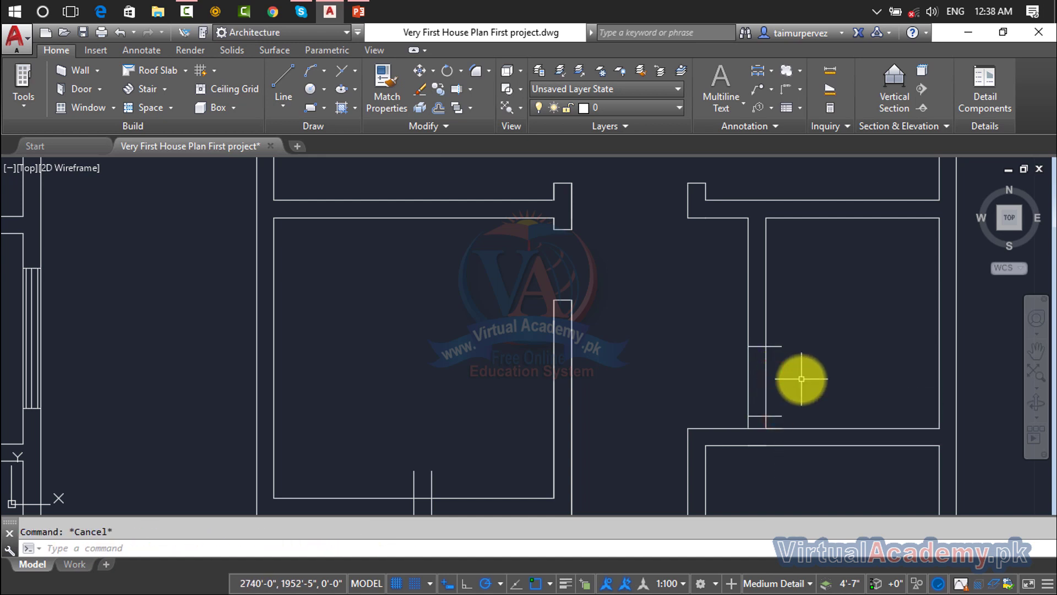
- Trim both vertical wall lines between the jamb lines to cut the 3' opening in the right-hand room's left wall
text(tr)
click(801, 378)
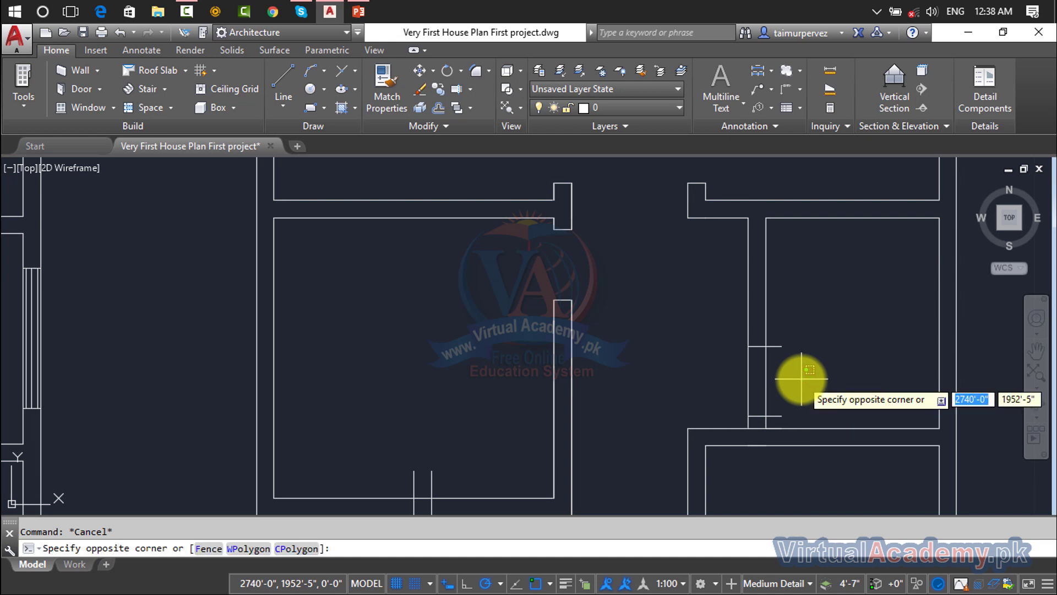
key(Escape)
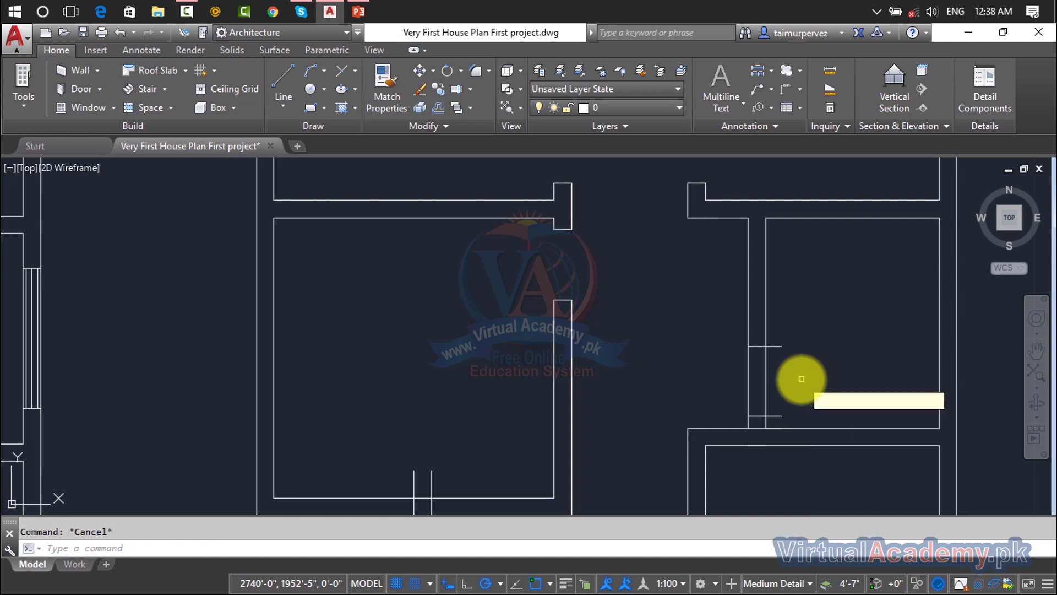
key(Return)
click(802, 378)
click(678, 380)
key(Escape)
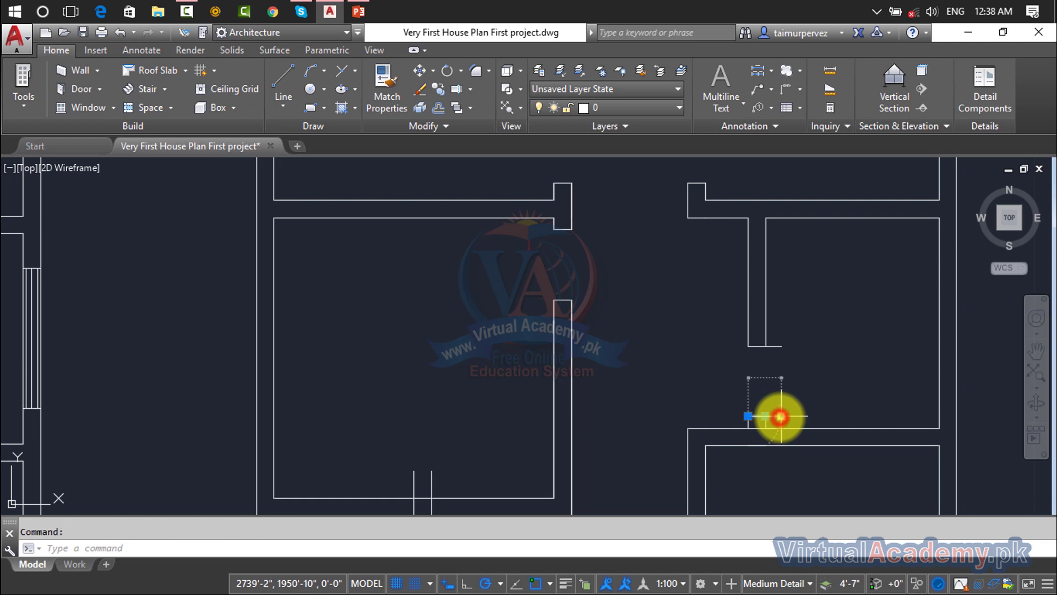
key(Escape)
- Try to trim the overhanging jamb ends in the right-hand room using only the two jamb lines as cutting edges
key(Return)
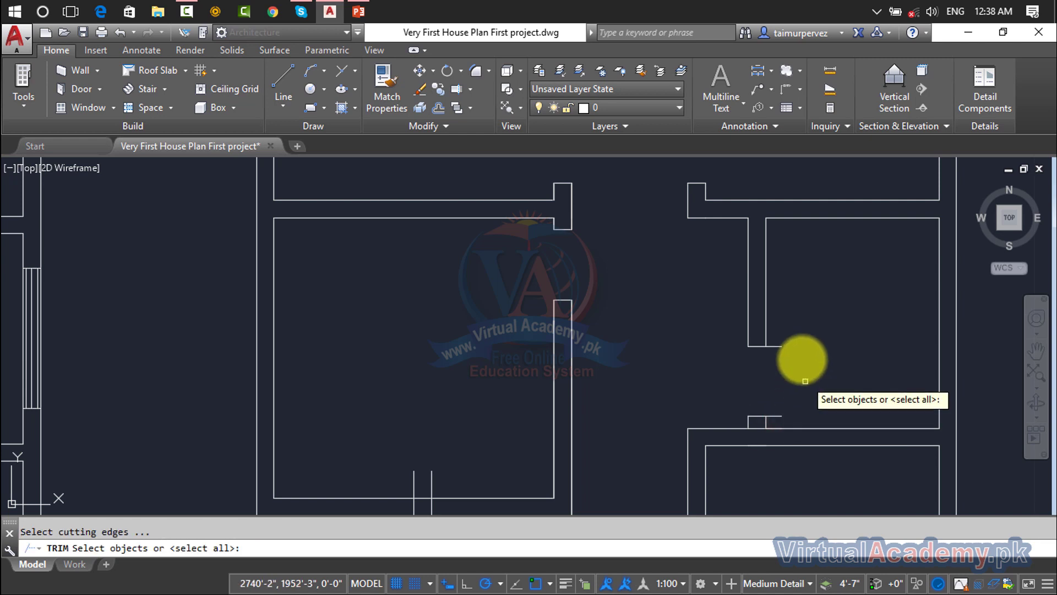
click(803, 328)
click(774, 423)
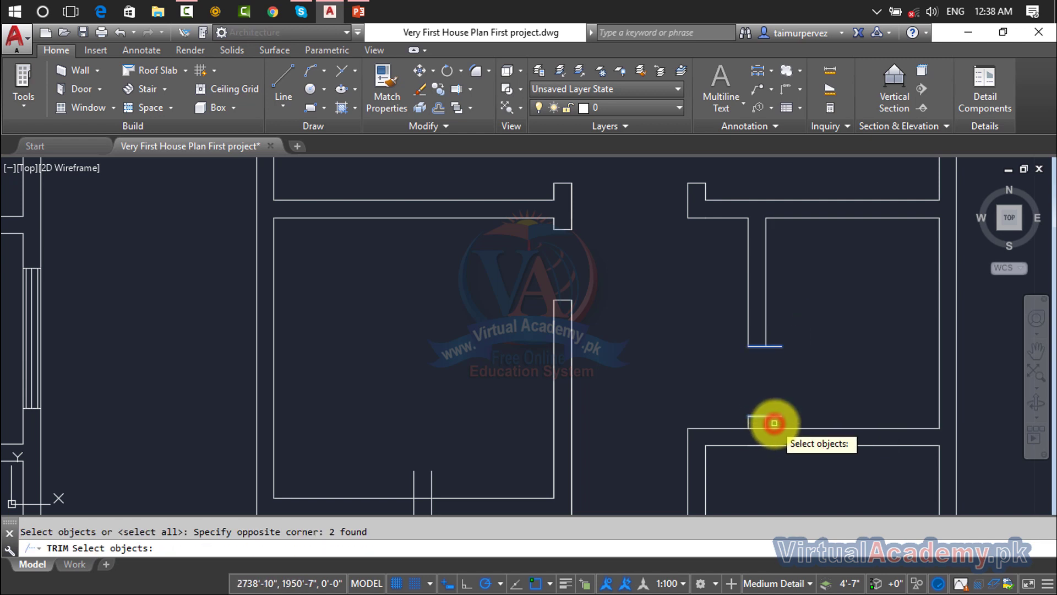
key(Return)
click(796, 335)
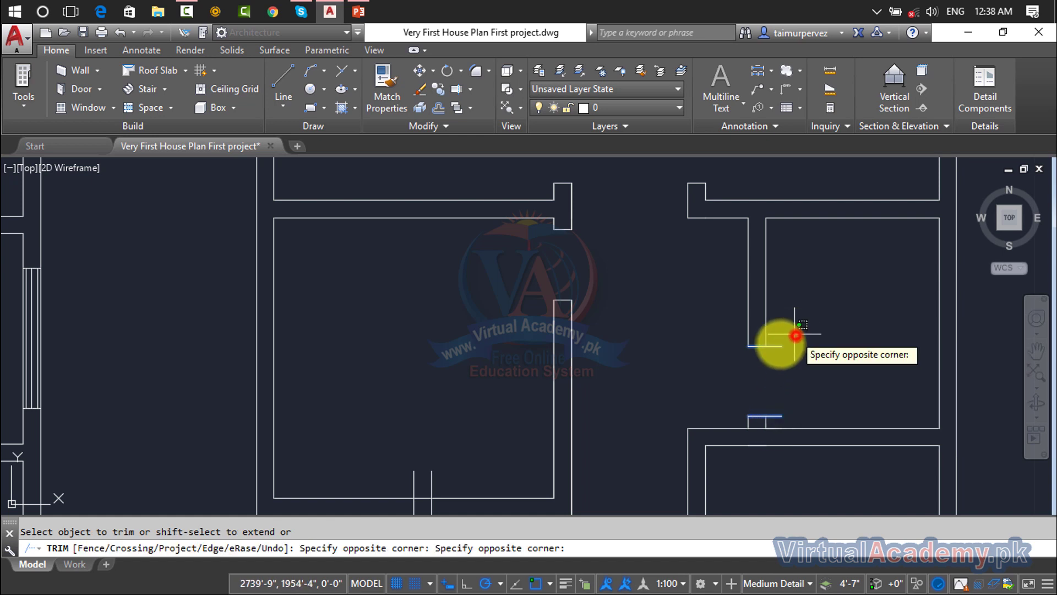
click(774, 424)
key(Escape)
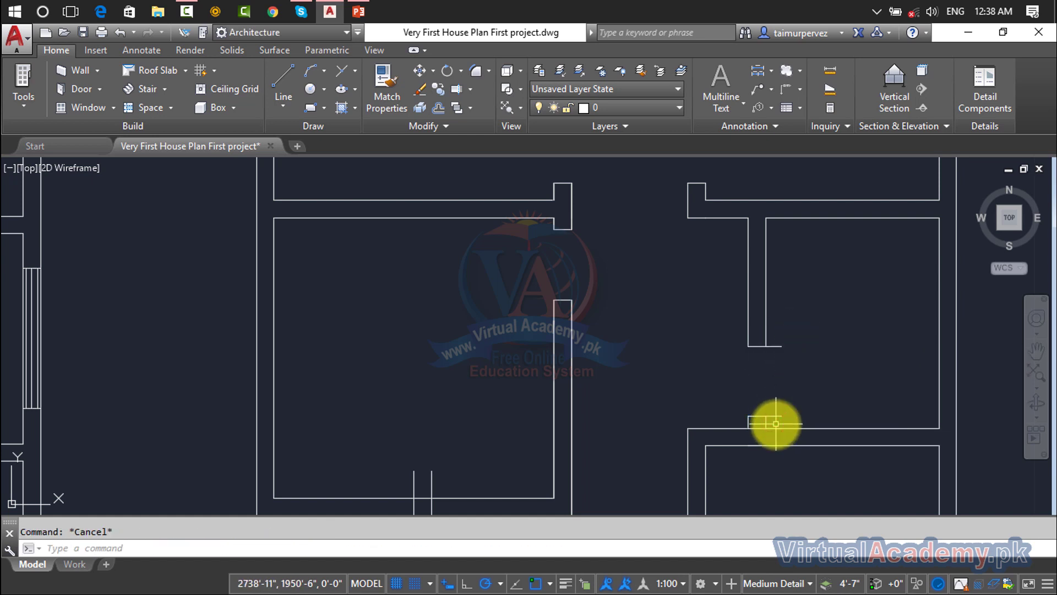
- Trim the overhanging ends of both jamb lines at the right-hand room's door opening back to the wall face
key(Return)
click(795, 330)
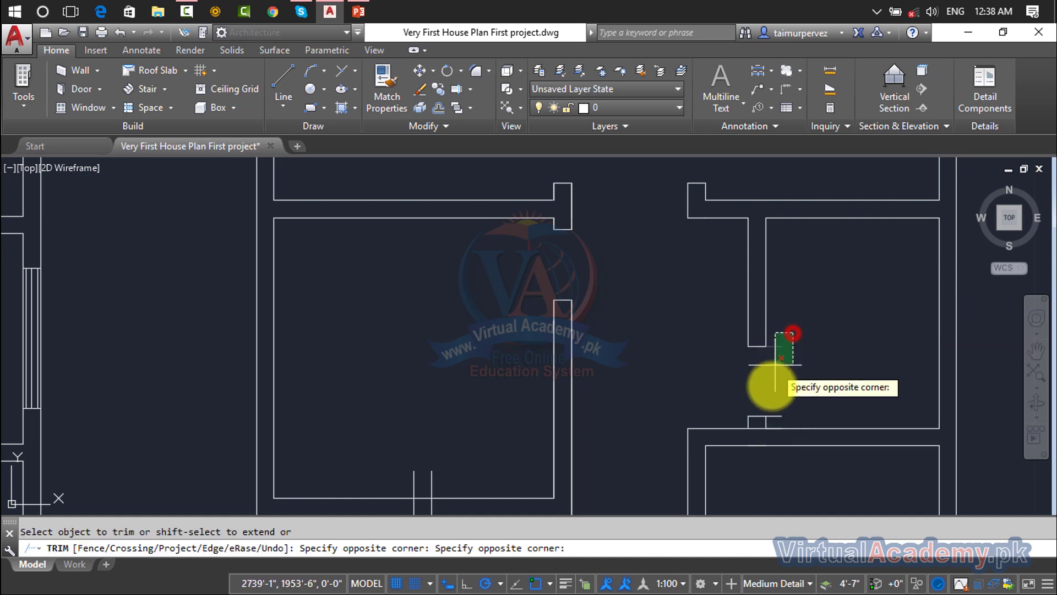
click(774, 428)
scroll(802, 338, down, 3)
scroll(790, 371, up, 5)
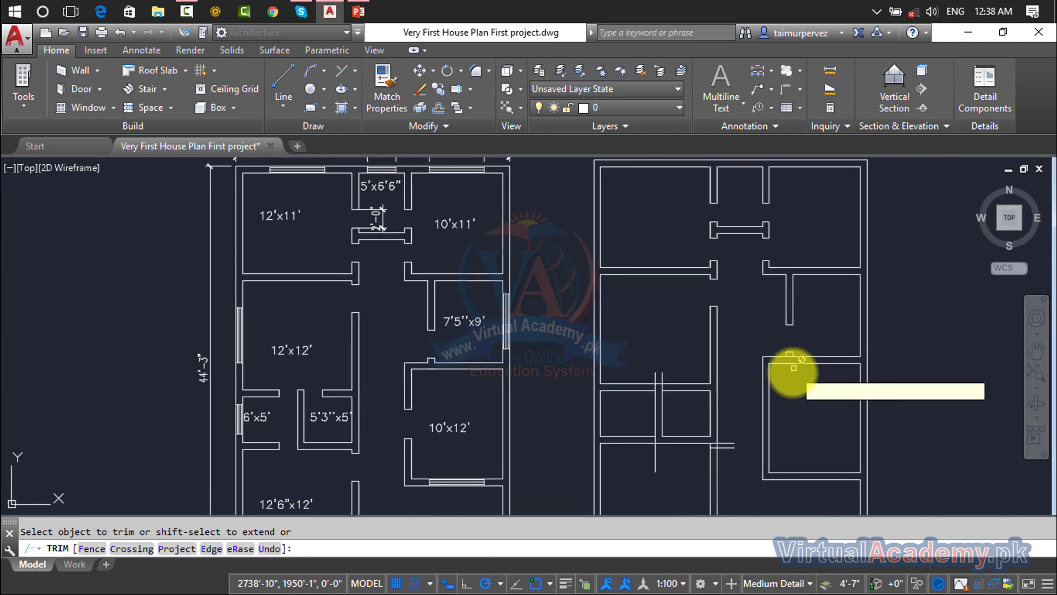
- Erase the leftover line segment across the base of the short jamb stub at the small right-hand room's door opening
scroll(791, 357, up, 3)
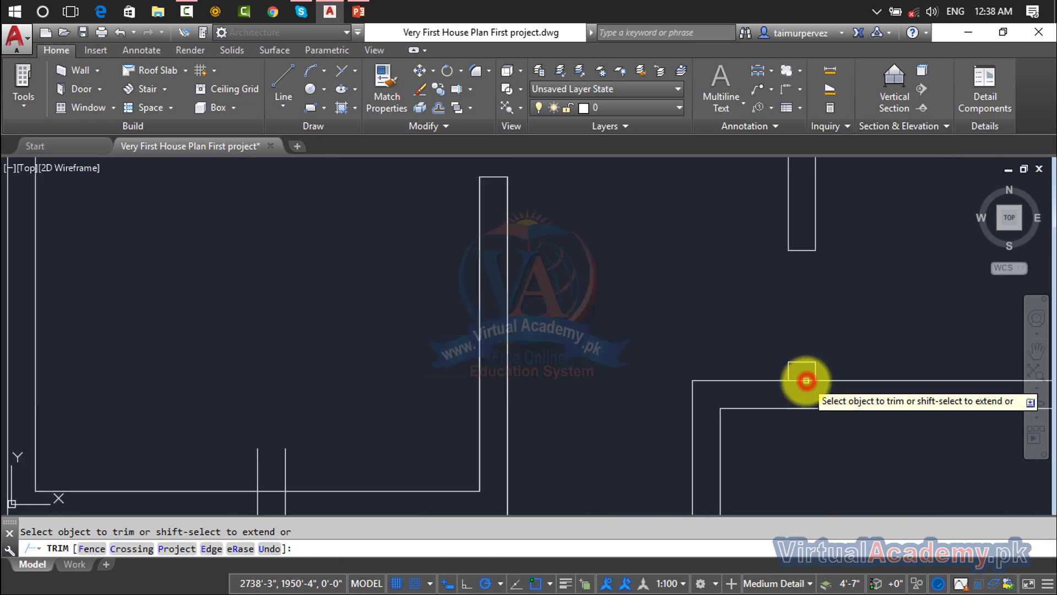
right_click(804, 380)
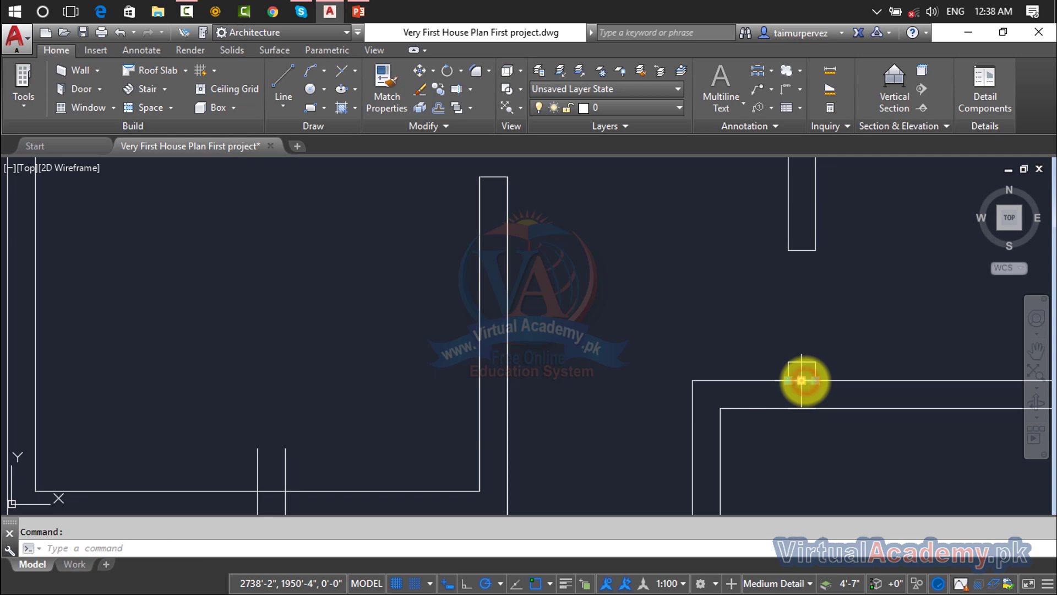
scroll(806, 377, down, 5)
scroll(799, 382, up, 4)
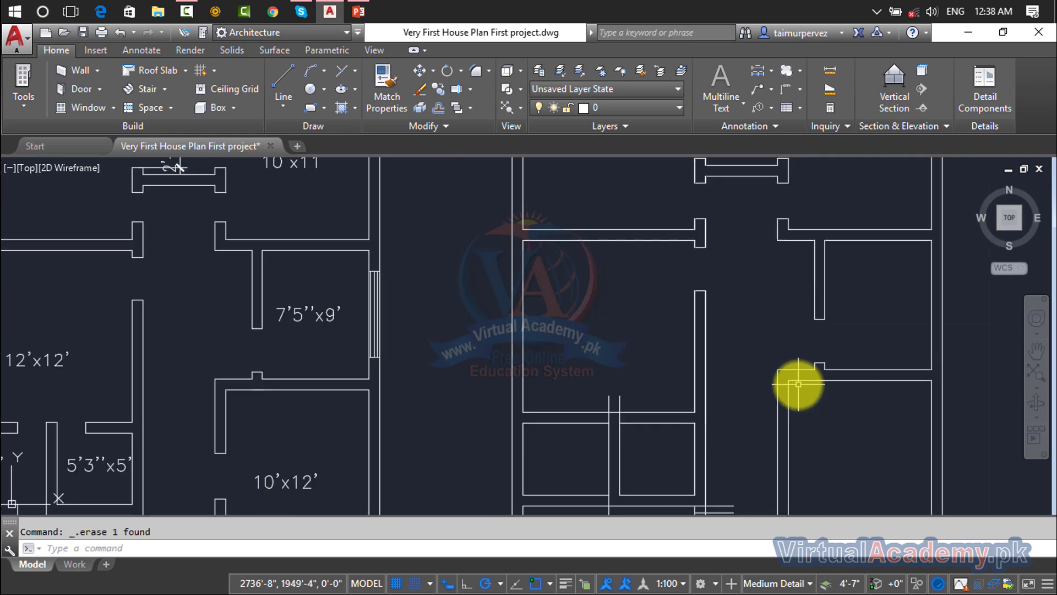
scroll(813, 413, down, 2)
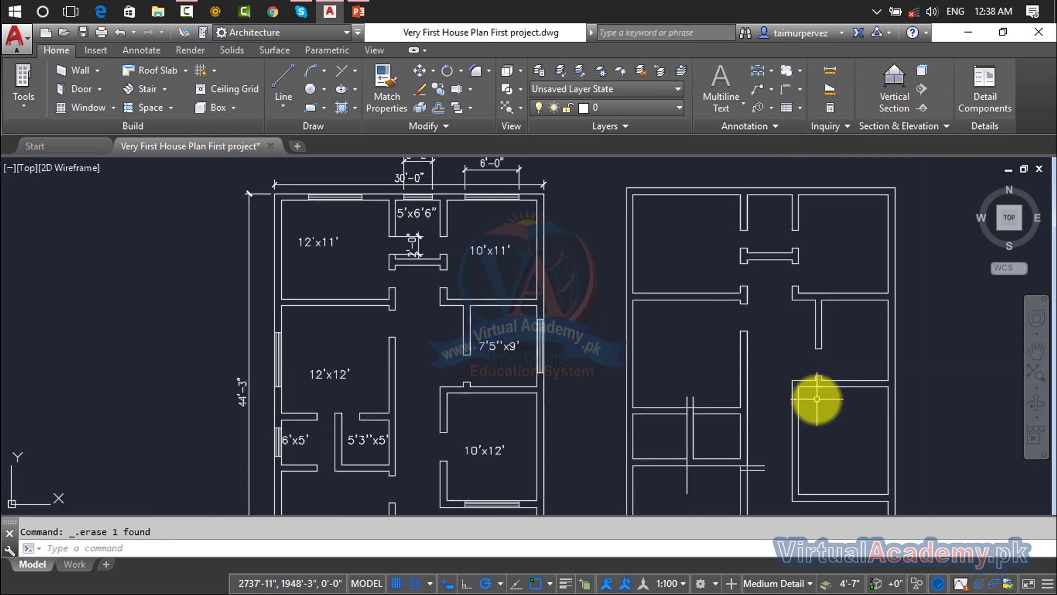
- Offset the central partition's lines 2' to mark door openings in both small rooms' upper wall and the left small room's lower wall
middle_drag(817, 399, 831, 330)
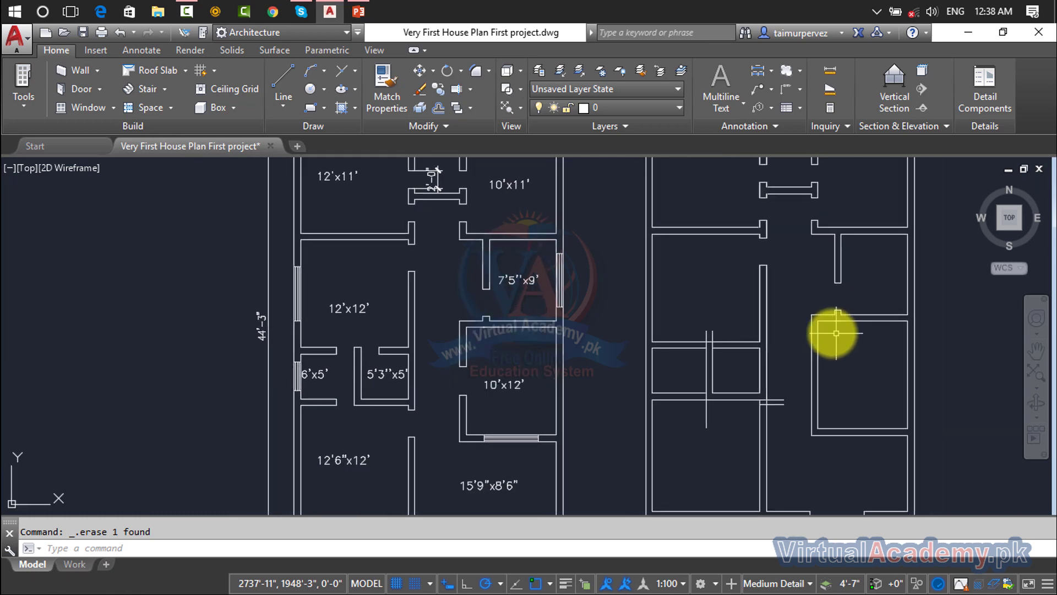
scroll(721, 362, up, 5)
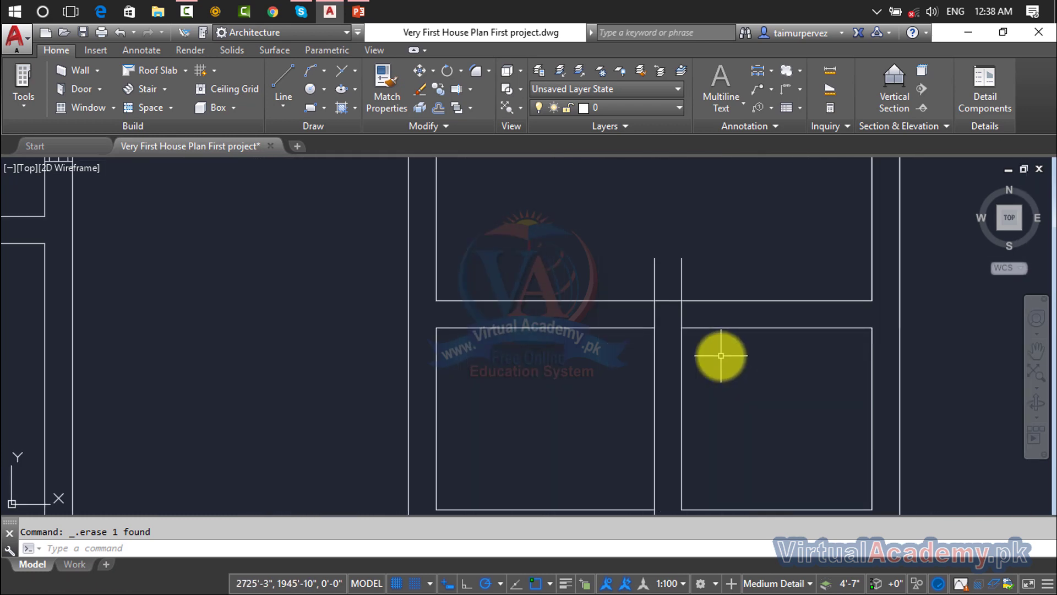
scroll(721, 356, down, 3)
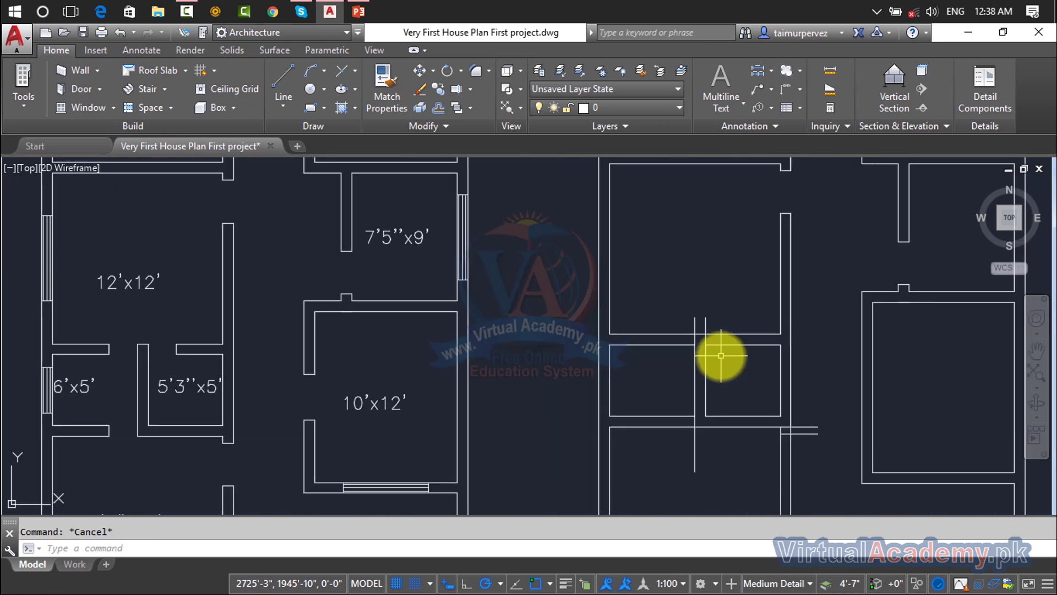
text(2)
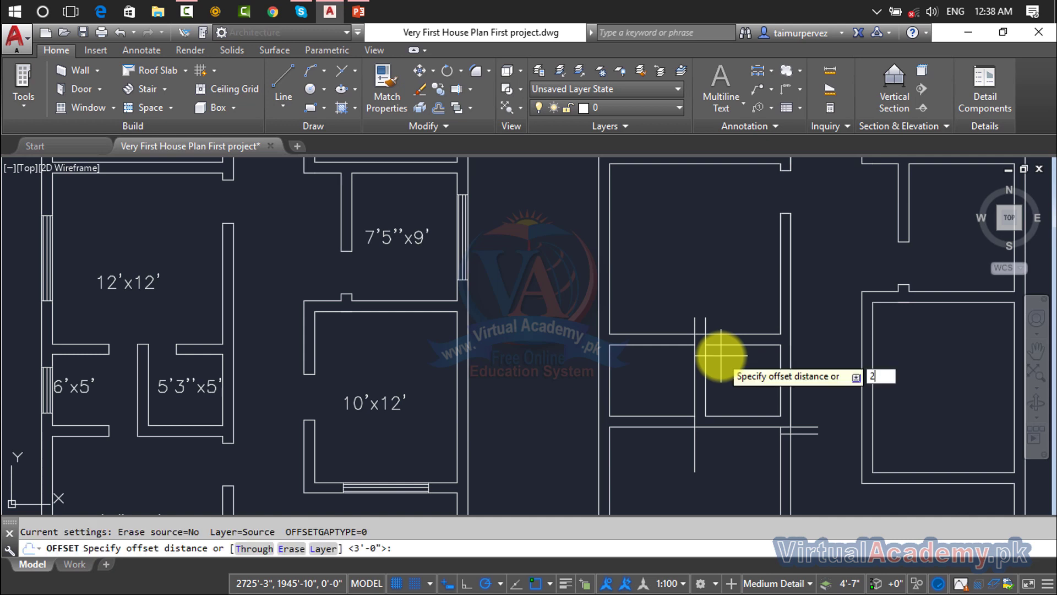
key(Return)
click(705, 323)
click(735, 323)
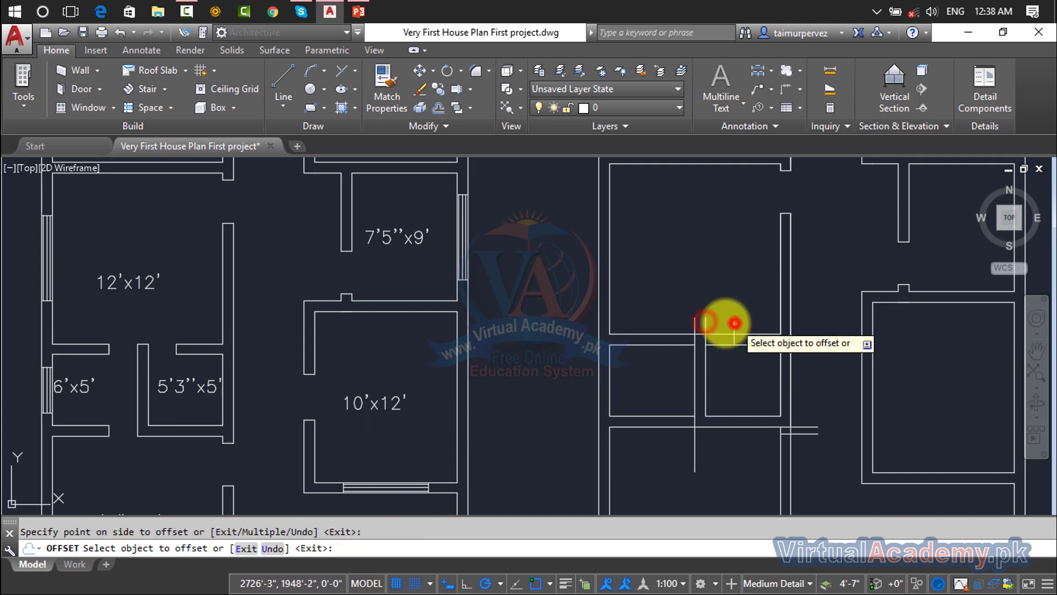
click(695, 322)
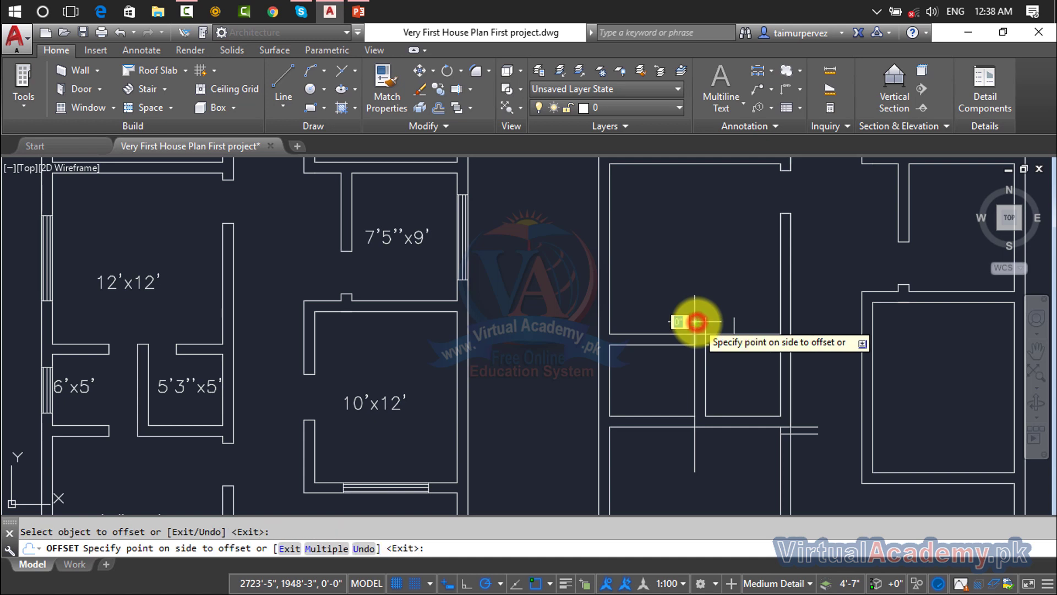
click(631, 319)
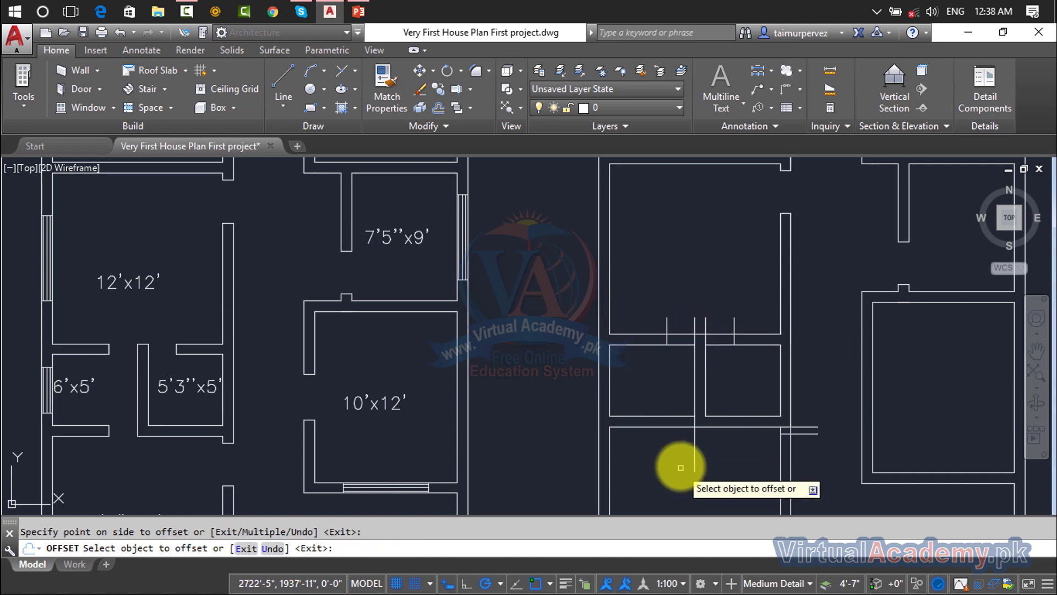
click(694, 441)
click(650, 442)
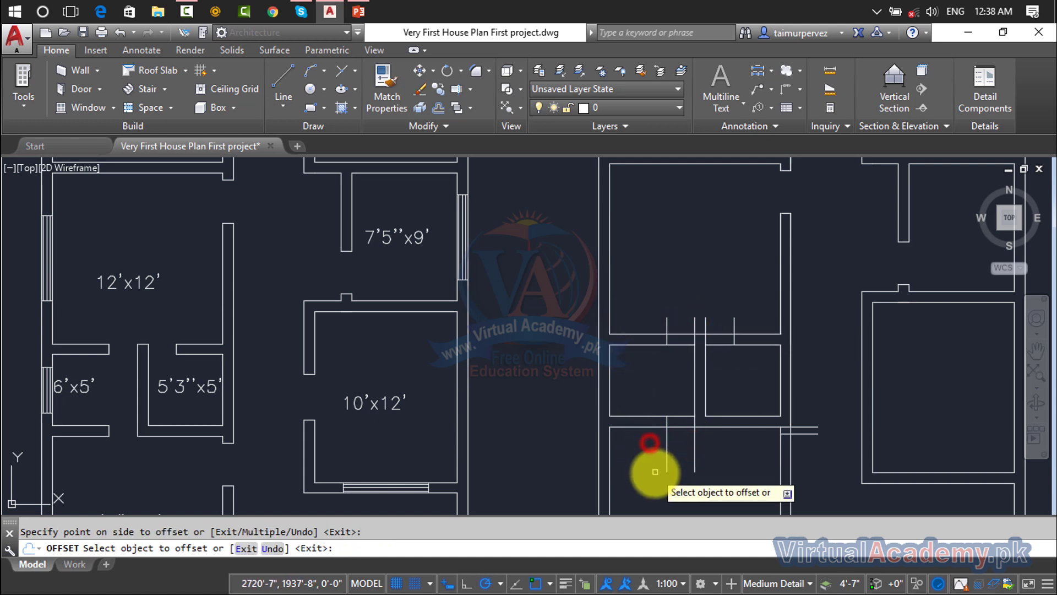
key(Escape)
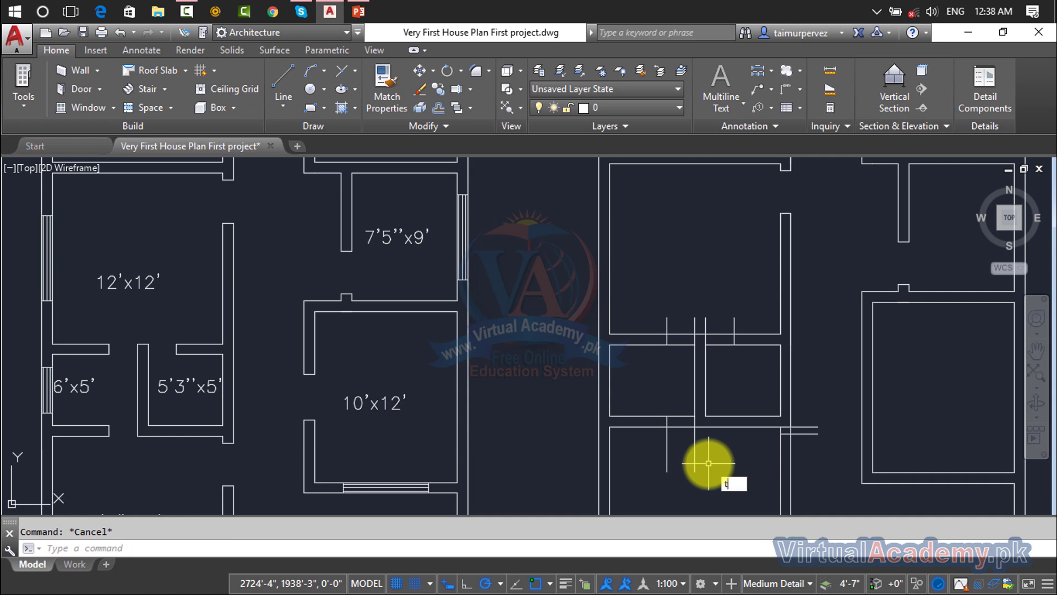
- Trim the wall lines between the jamb lines to cut the three door openings around the two small rooms
text(tr)
key(Return)
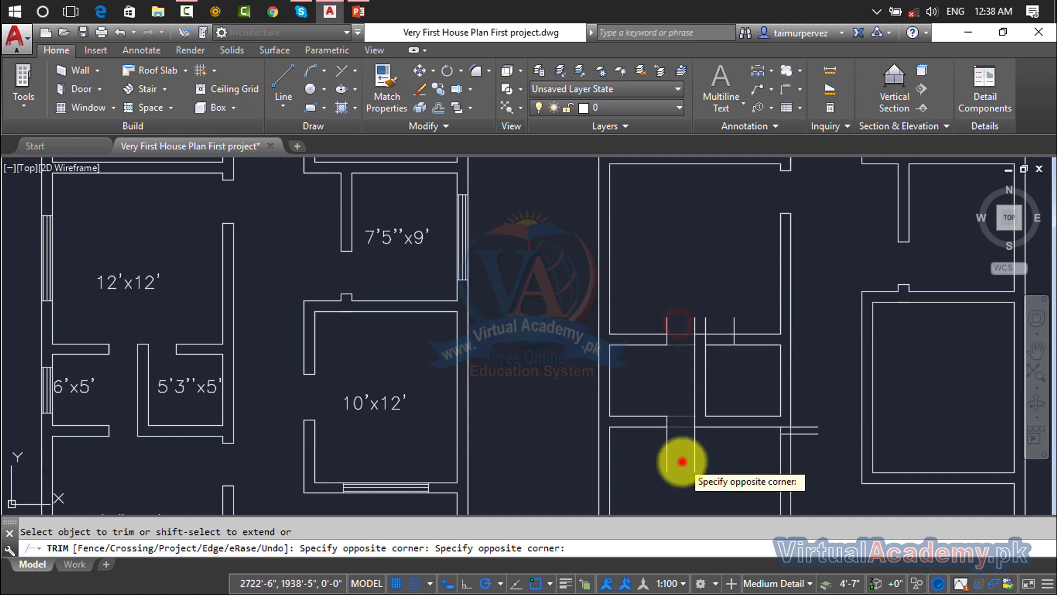
click(681, 458)
click(722, 321)
click(722, 370)
click(723, 370)
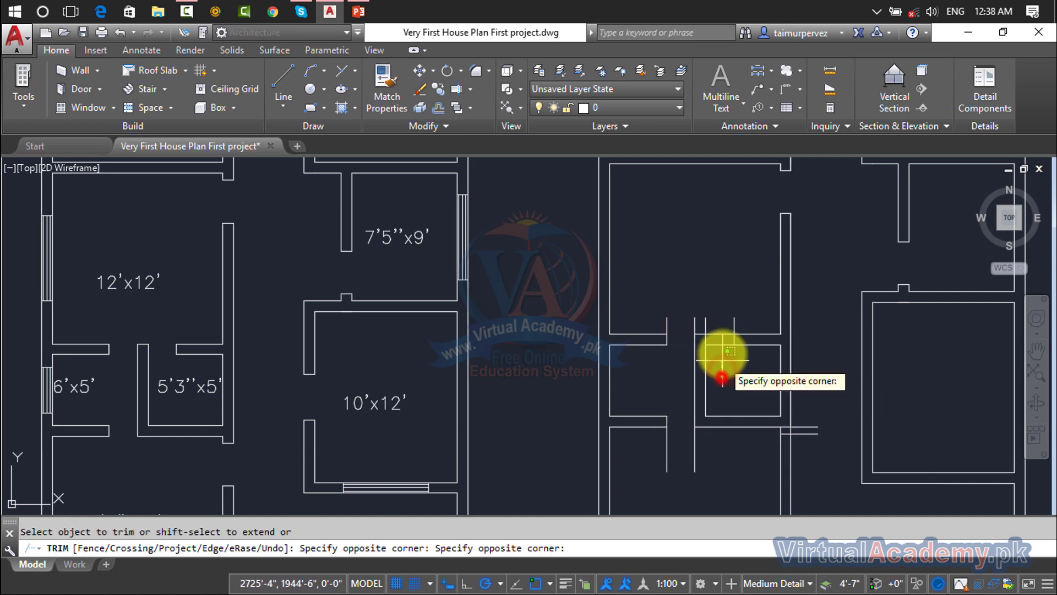
click(715, 319)
click(717, 323)
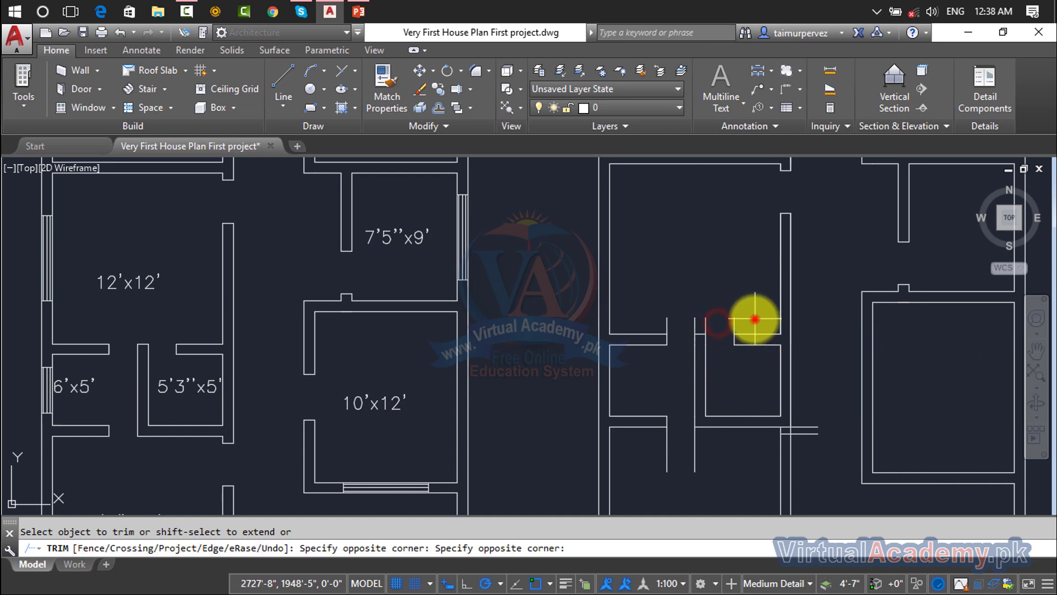
- Trim the overhanging jamb line ends above and below the two small rooms back to the wall faces
click(642, 322)
click(712, 450)
click(633, 468)
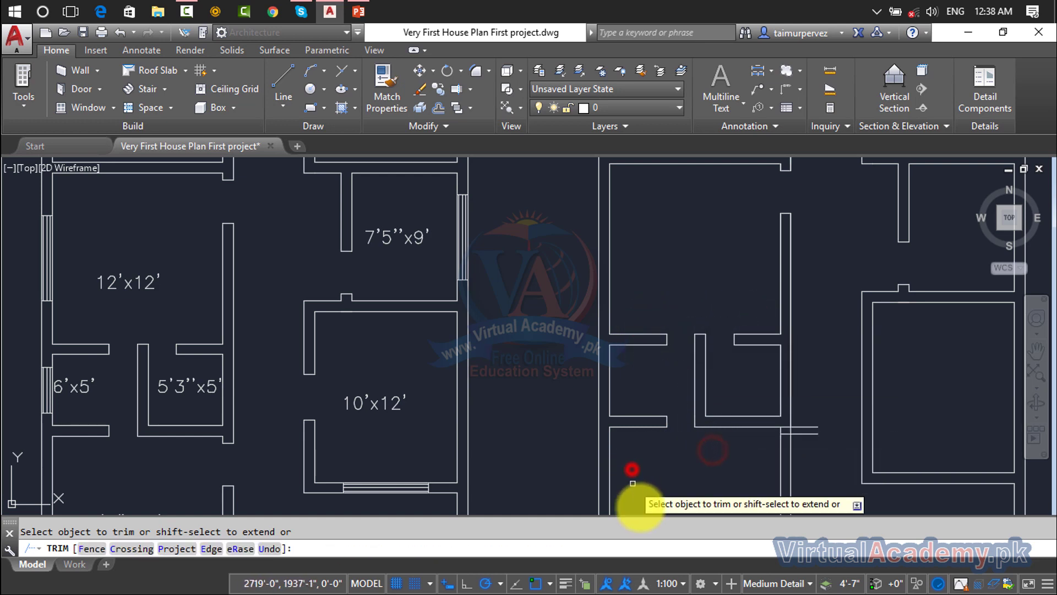
middle_drag(792, 455, 804, 358)
key(Escape)
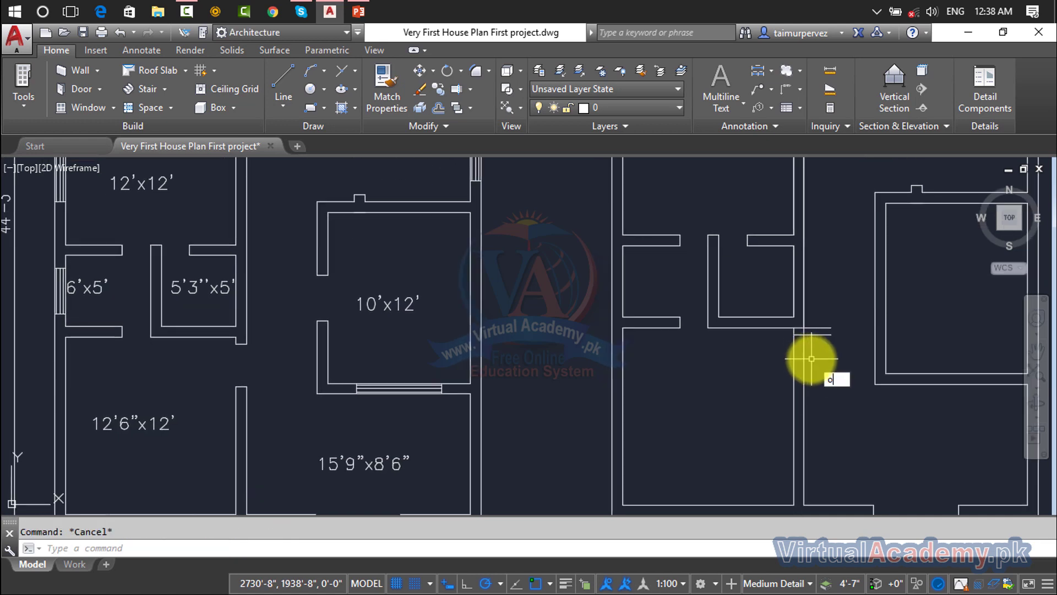
- Offset the jamb line in the lower-left room's right wall 3' down to mark its door opening
text(o)
key(Return)
text(3)
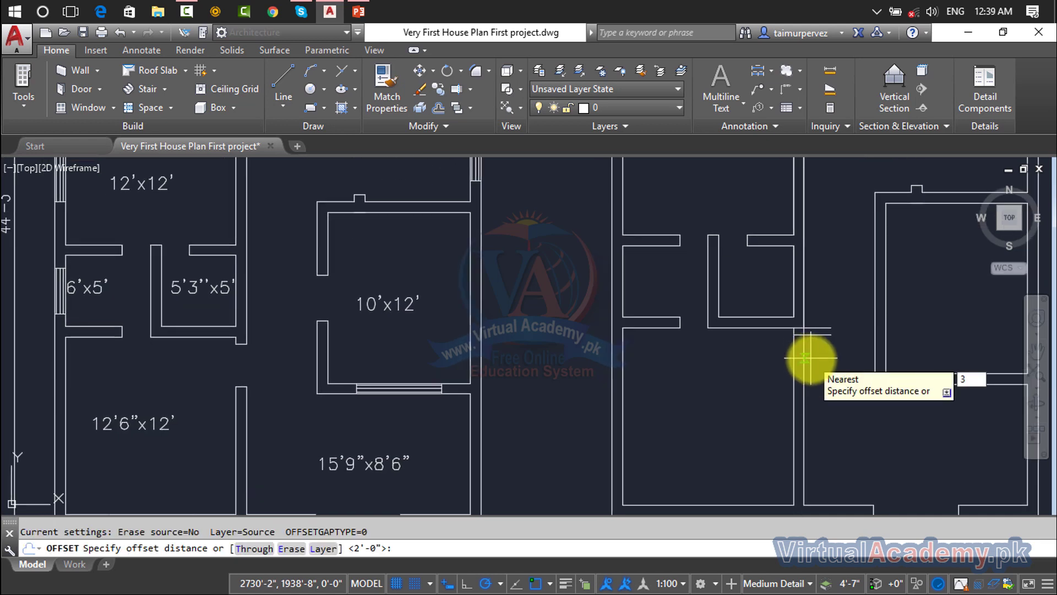
text(')
key(Return)
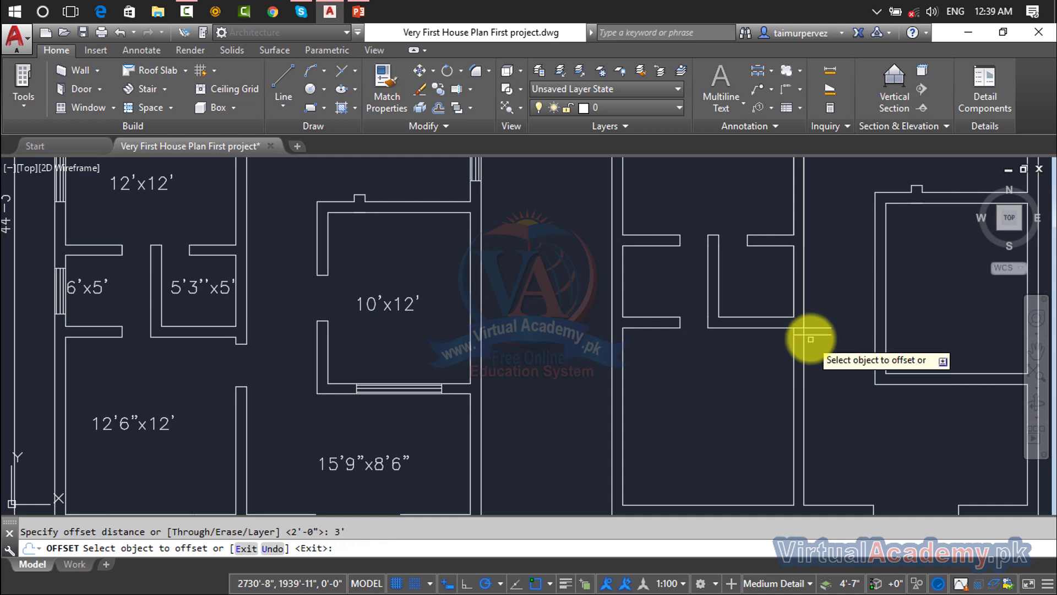
click(811, 337)
click(813, 410)
key(Escape)
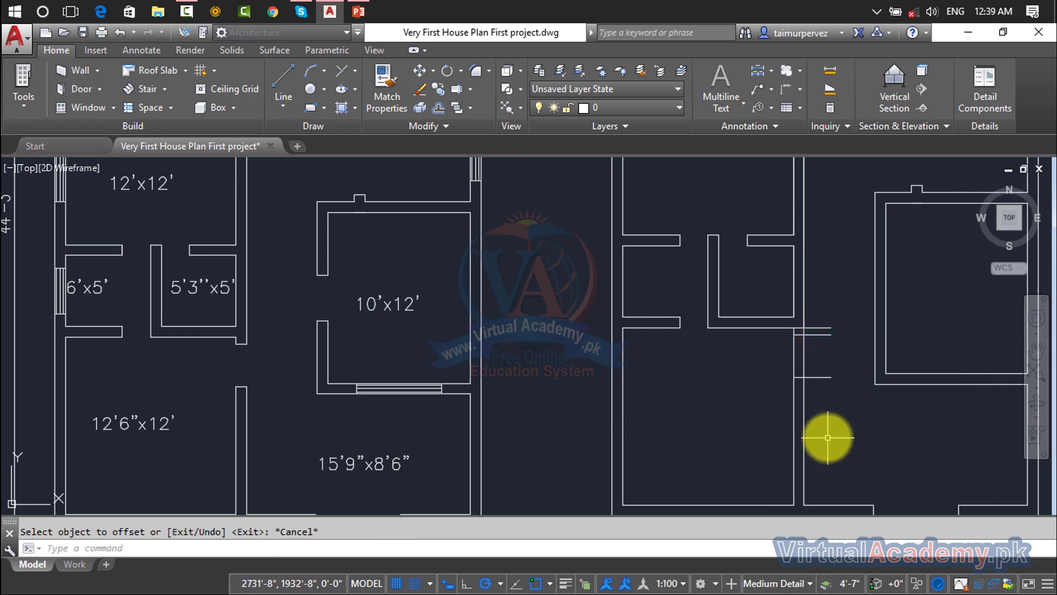
- Trim the wall lines between the jambs and the overhanging jamb ends to cut the lower-left room's door opening
text(tr)
key(Return)
key(Return)
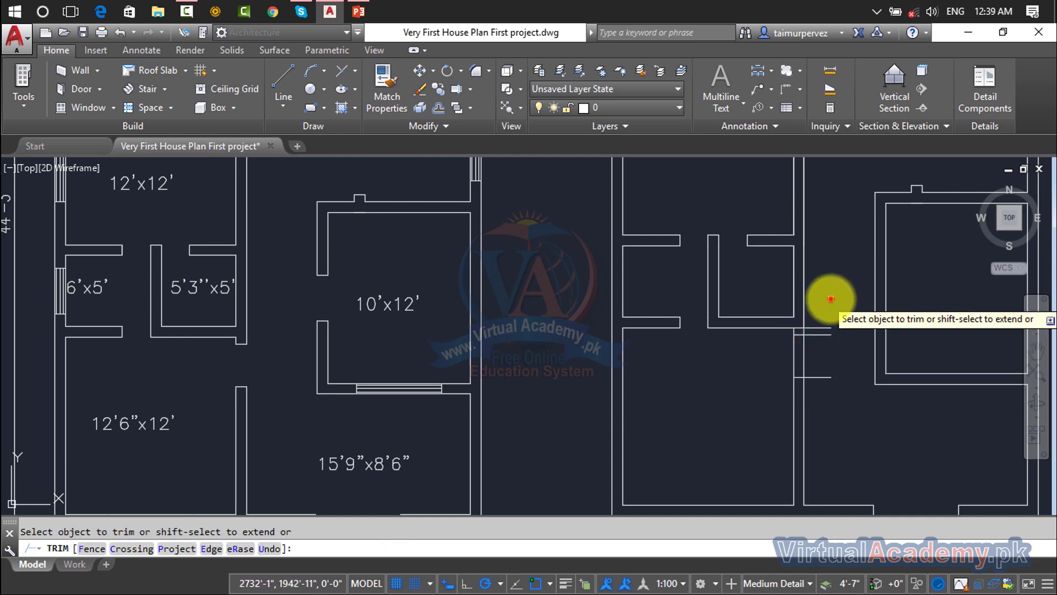
click(831, 299)
click(823, 430)
click(826, 359)
click(751, 366)
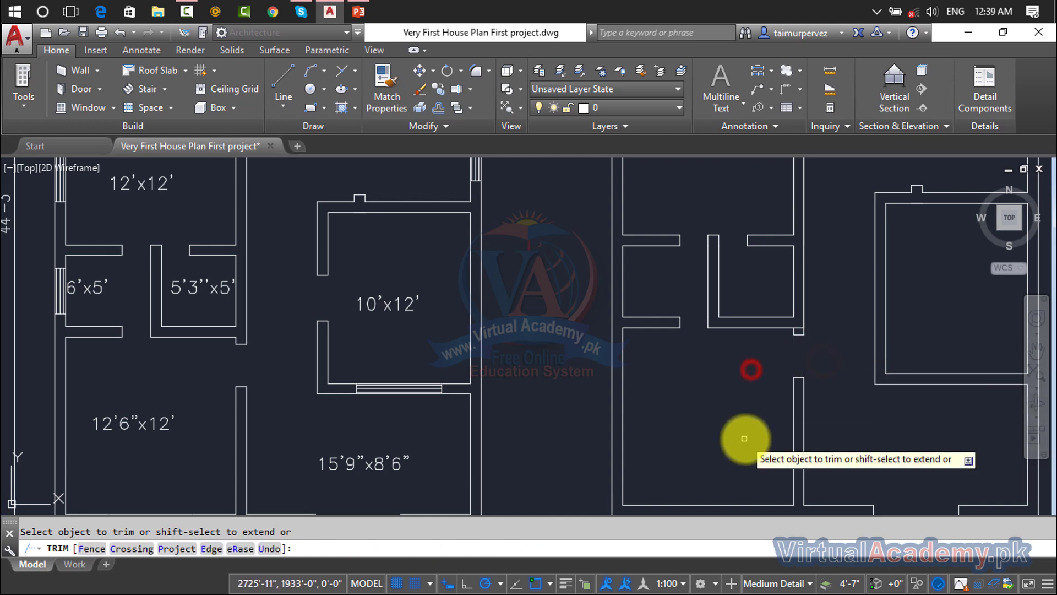
key(Escape)
- Erase the leftover line segment crossing the wall junction just above the lower-left room's door opening
scroll(805, 319, up, 5)
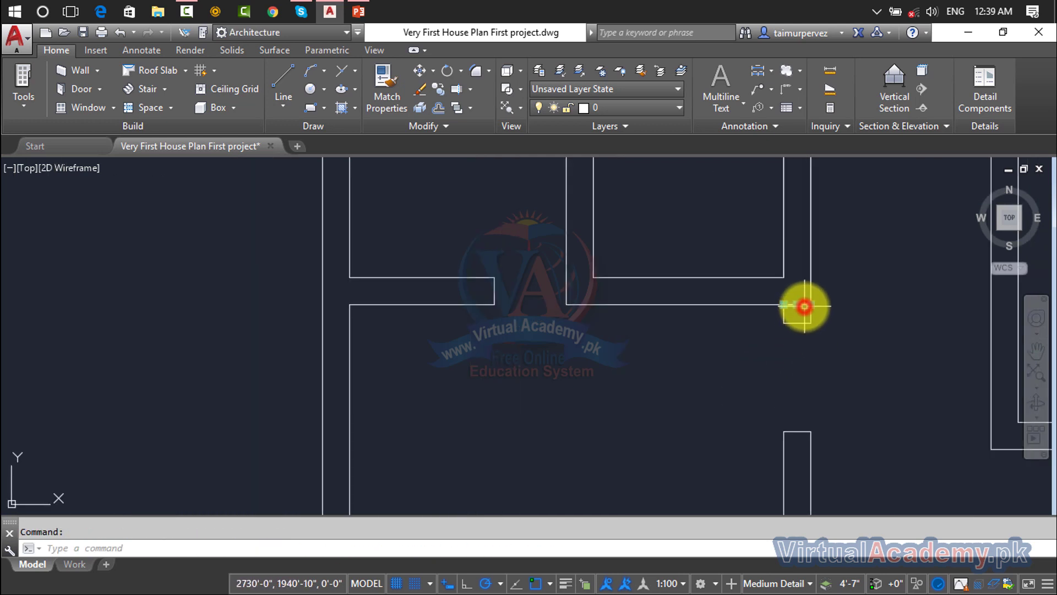
key(Delete)
scroll(808, 317, down, 6)
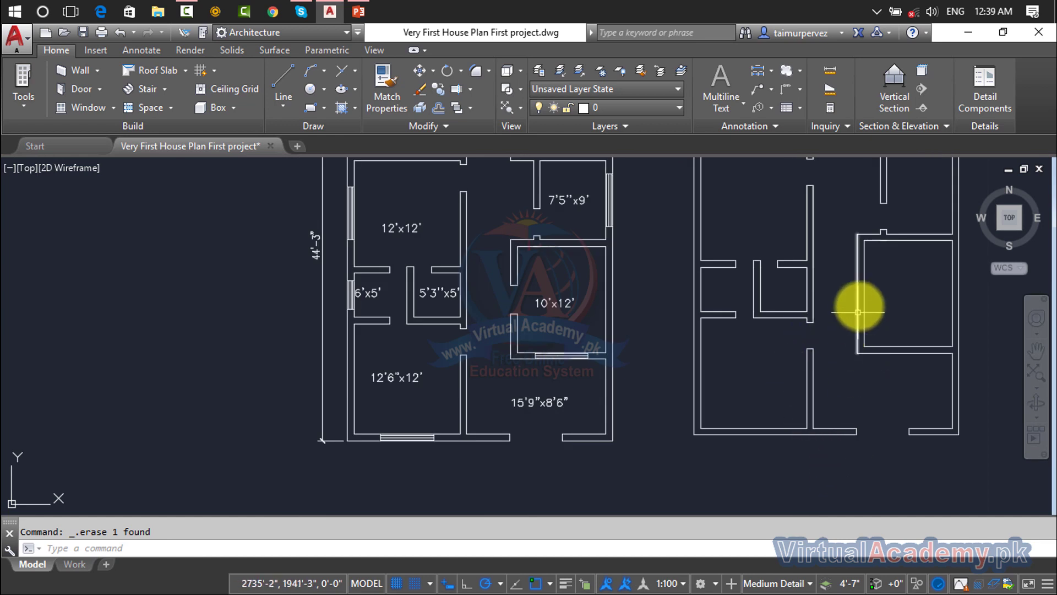
- Draw a horizontal line outward from the midpoint of the lower-right room's left wall, crossing both wall lines
scroll(841, 276, up, 2)
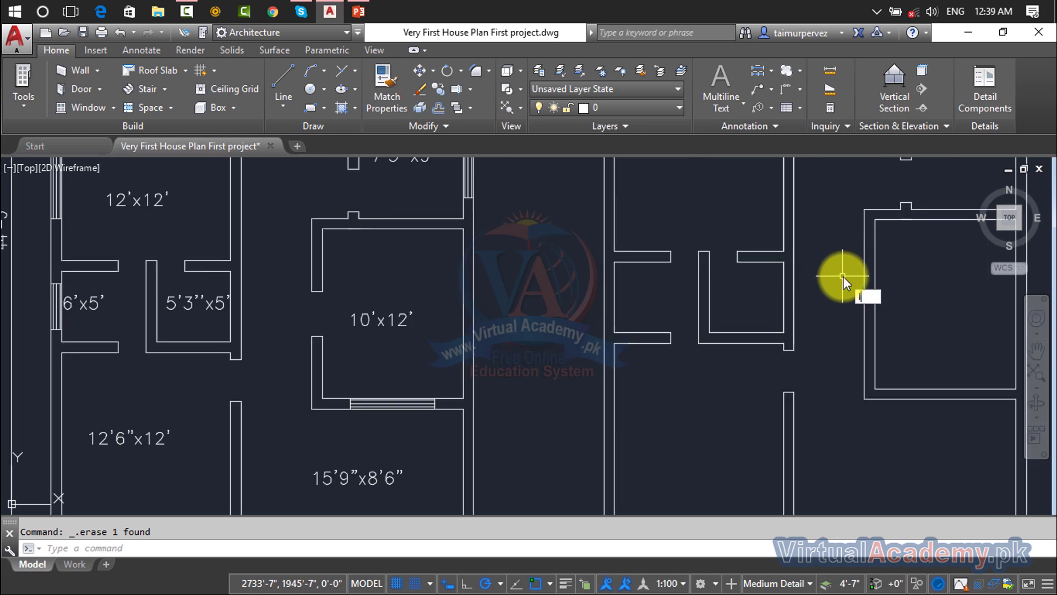
text(l)
key(Return)
click(876, 304)
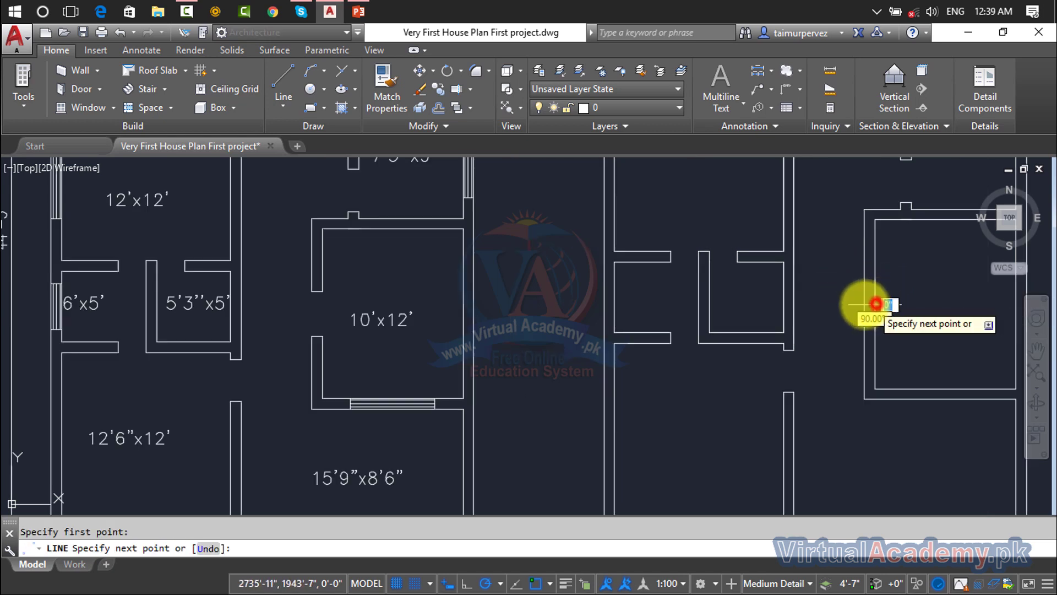
click(836, 304)
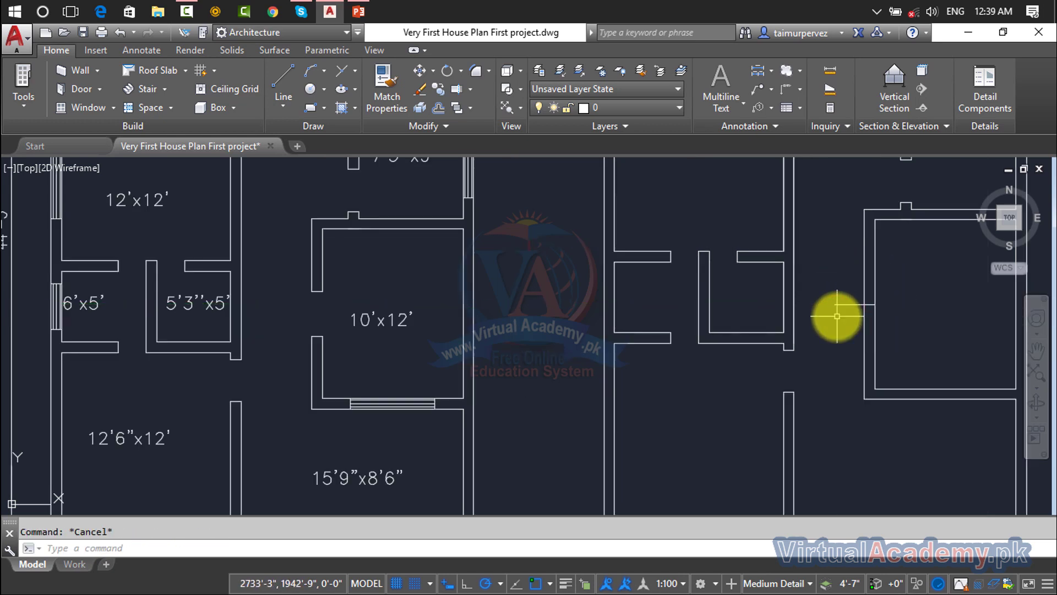
- Offset the line at the wall's midpoint 1'6" up and down as door jambs, and erase the original middle line
key(Return)
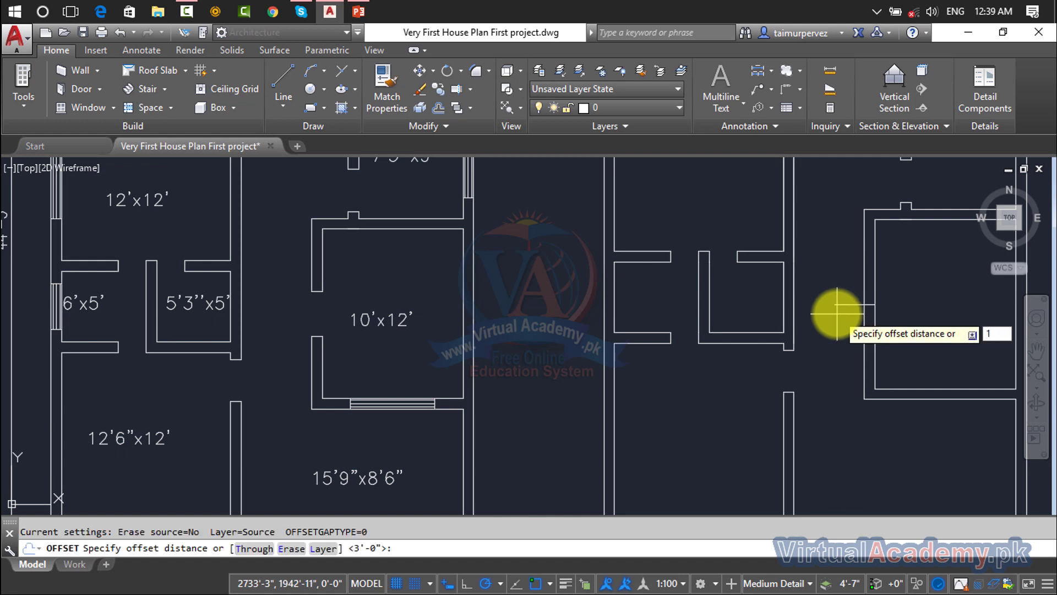
text(1'6")
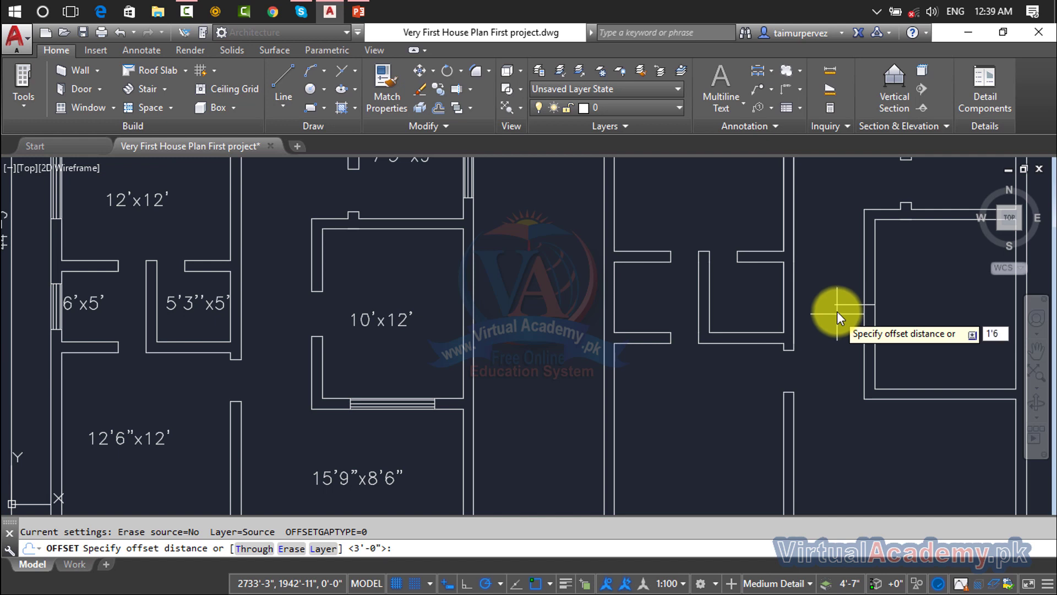
key(Return)
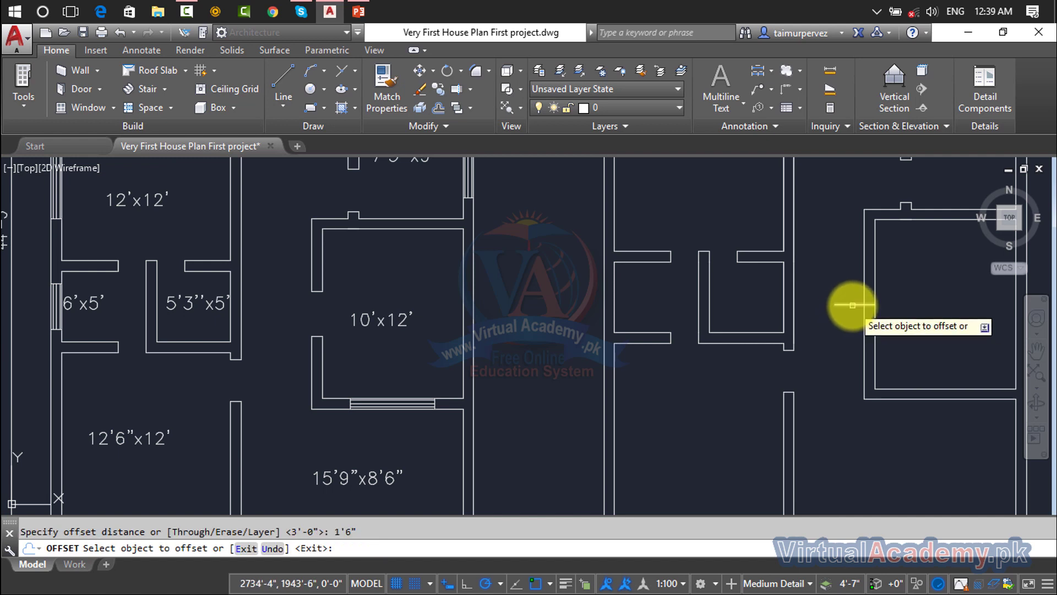
click(852, 304)
click(850, 278)
click(852, 305)
click(852, 343)
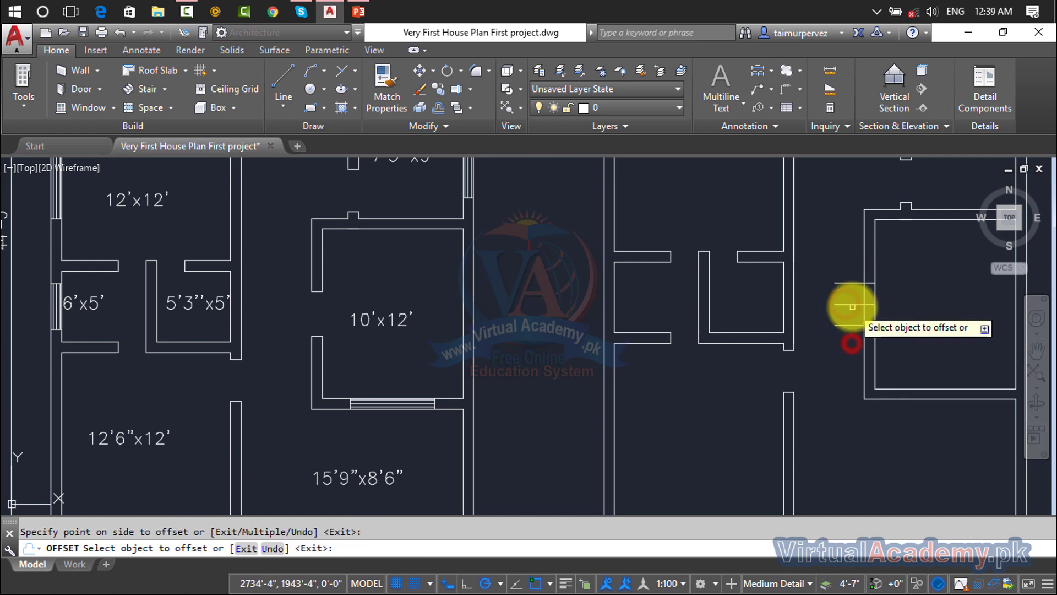
key(Escape)
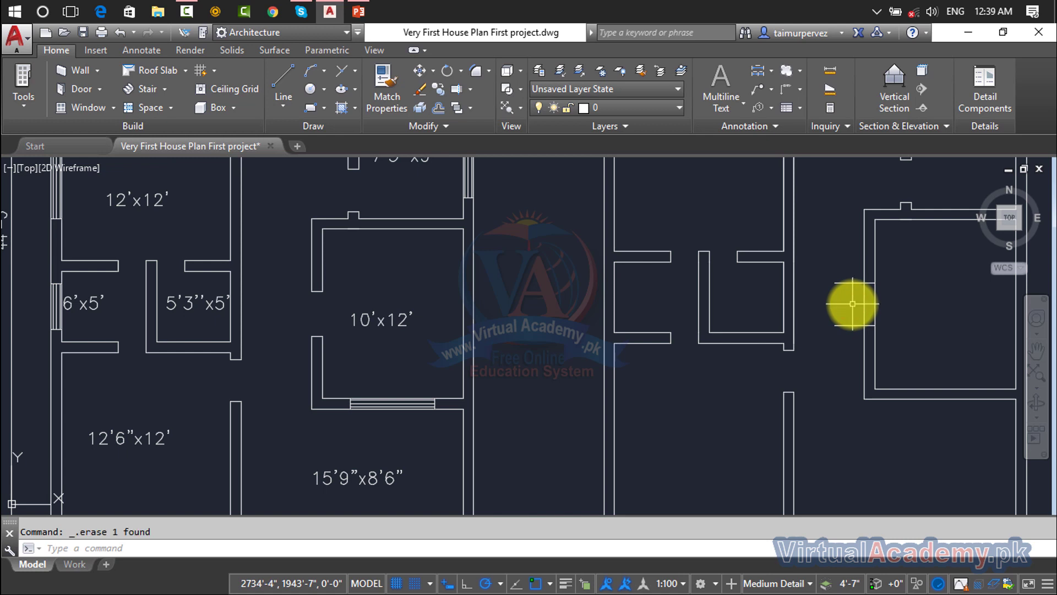
- Trim the wall lines between the jambs and the overhanging jamb ends to cut the door opening in the lower-right room's left wall
text(r)
key(Return)
key(Return)
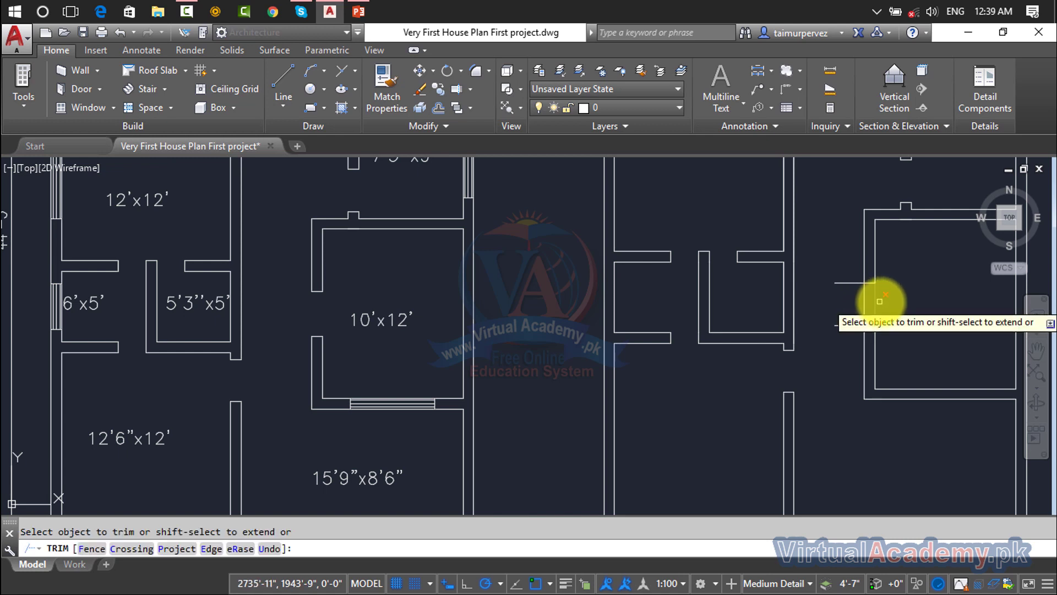
click(886, 304)
click(845, 312)
click(844, 264)
click(860, 370)
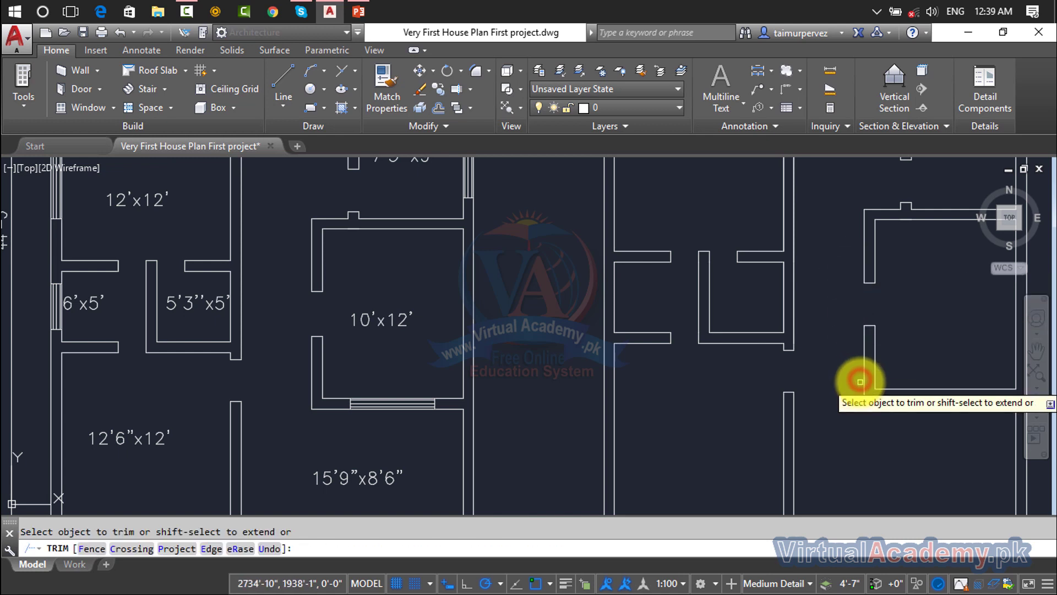
- Examine the window positions and widths in the exterior and interior walls of the dimensioned reference plan
key(Escape)
scroll(874, 331, down, 4)
middle_drag(874, 332, 878, 331)
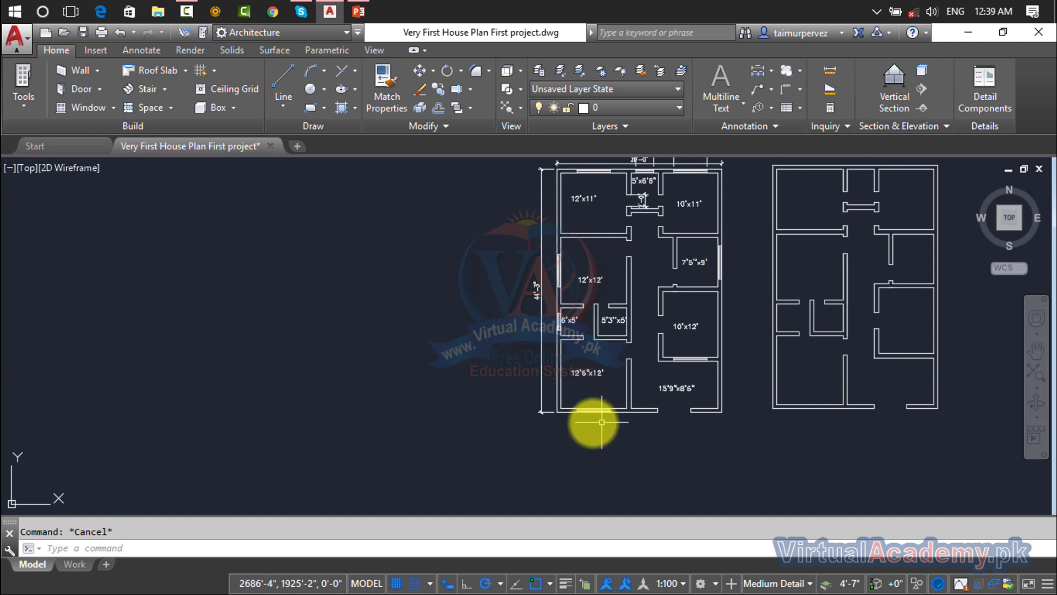
scroll(590, 411, up, 7)
scroll(609, 420, down, 5)
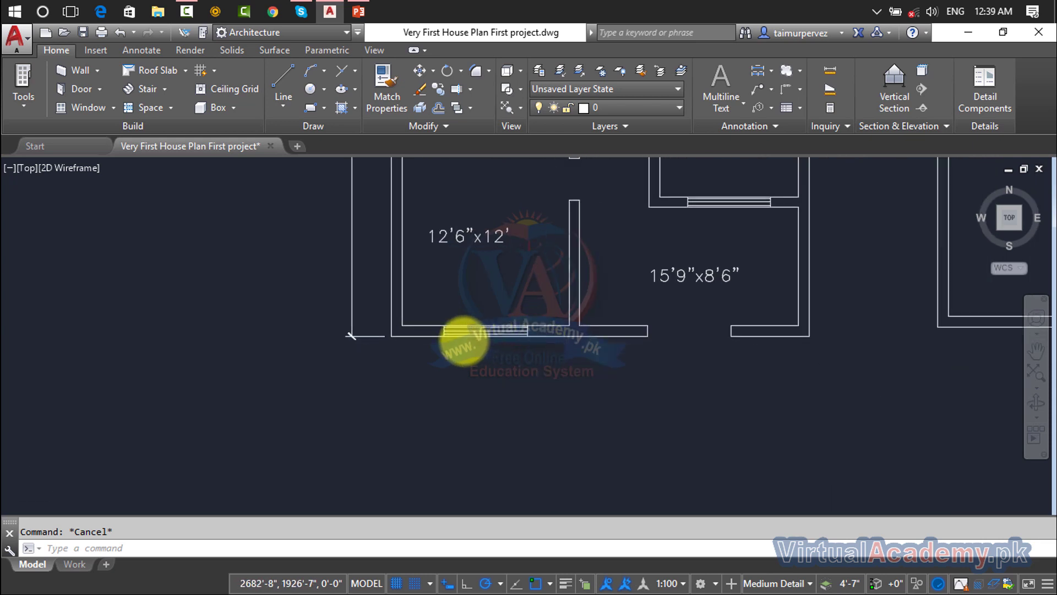
scroll(463, 341, up, 4)
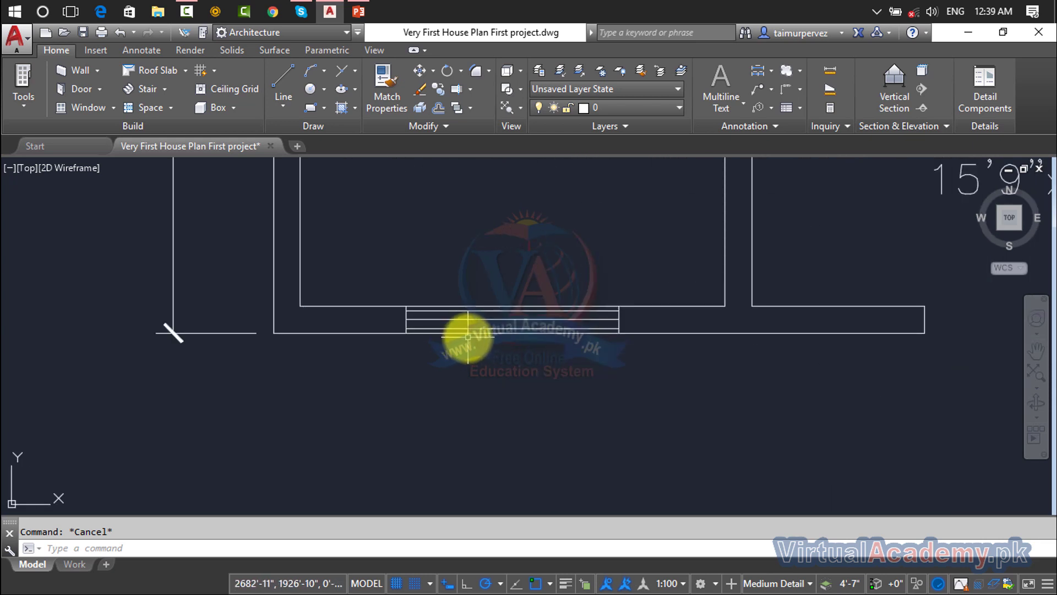
scroll(467, 336, down, 4)
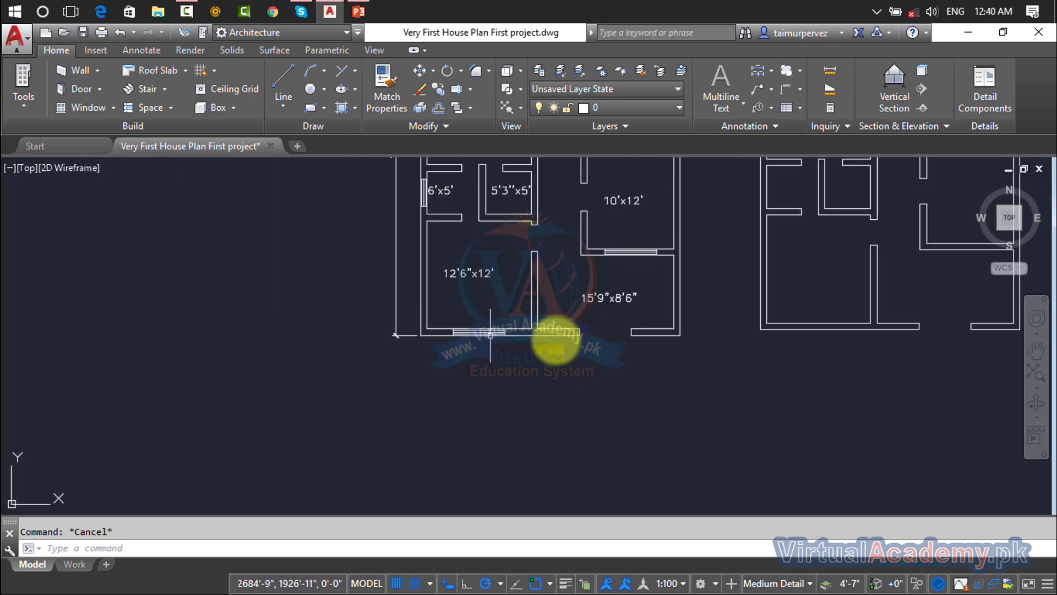
middle_drag(488, 329, 527, 582)
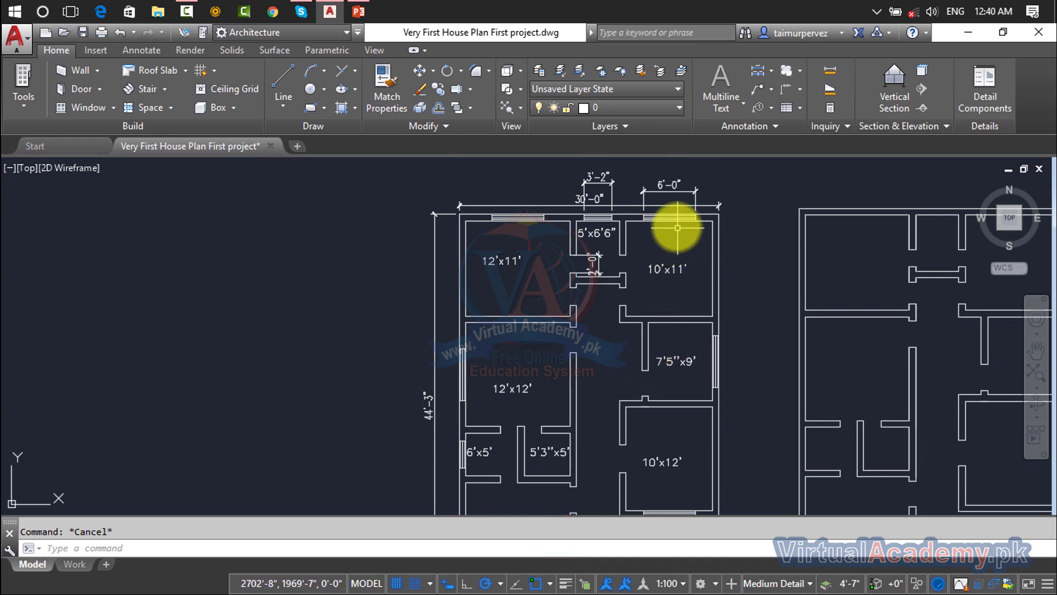
scroll(667, 192, down, 1)
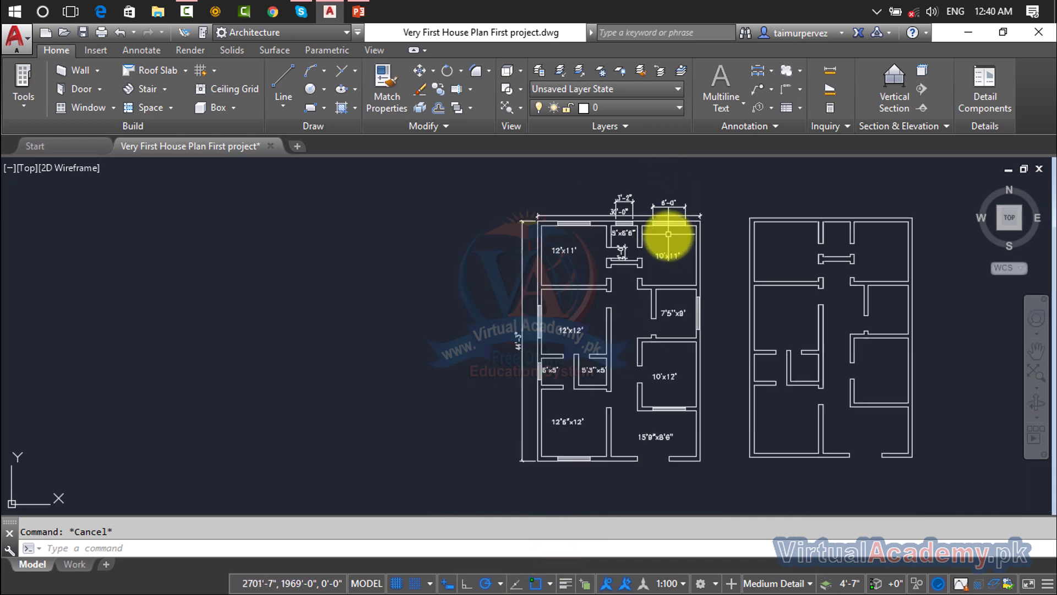
scroll(642, 418, down, 2)
scroll(659, 404, up, 1)
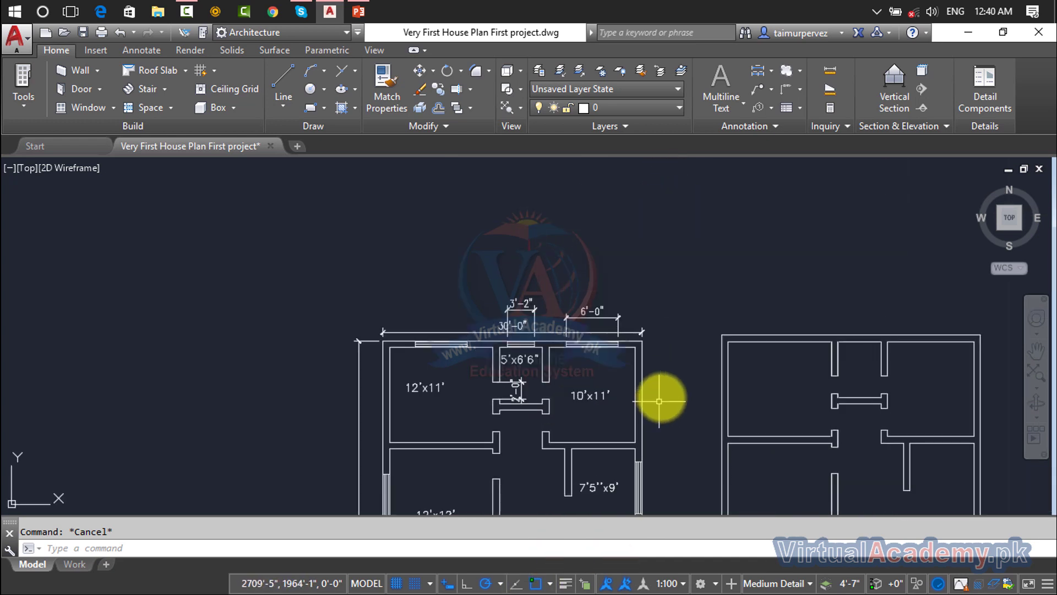
scroll(682, 365, up, 1)
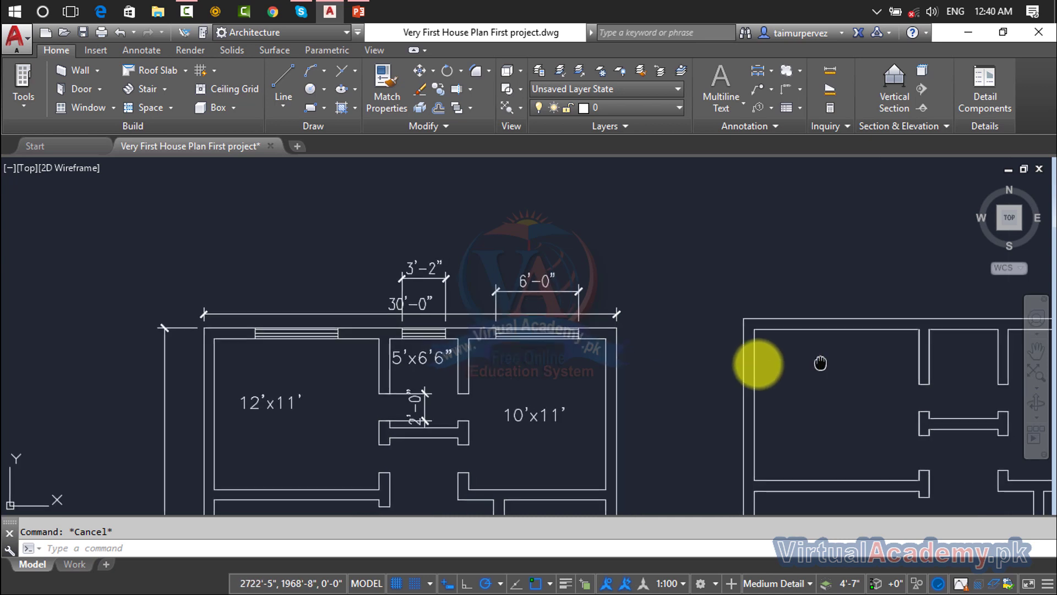
- Draw a vertical line across the top wall of the second plan's upper-left room at the wall's midpoint
middle_drag(821, 361, 700, 362)
text(l)
key(Return)
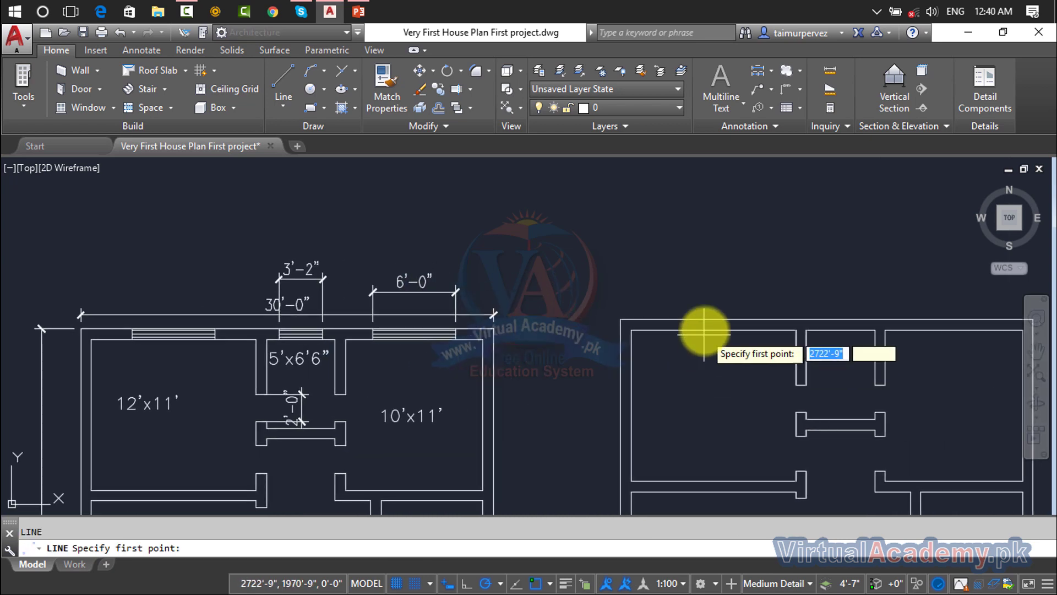
click(710, 330)
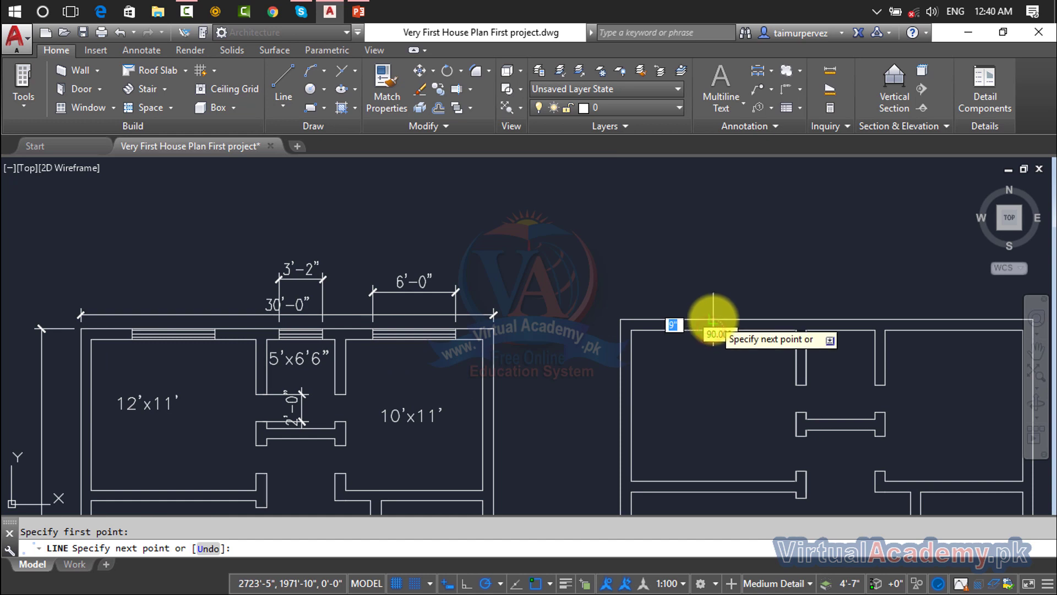
click(711, 319)
key(Return)
- Draw midpoint lines across the top wall at the second plan's upper-right room and small middle room
middle_drag(783, 326, 630, 323)
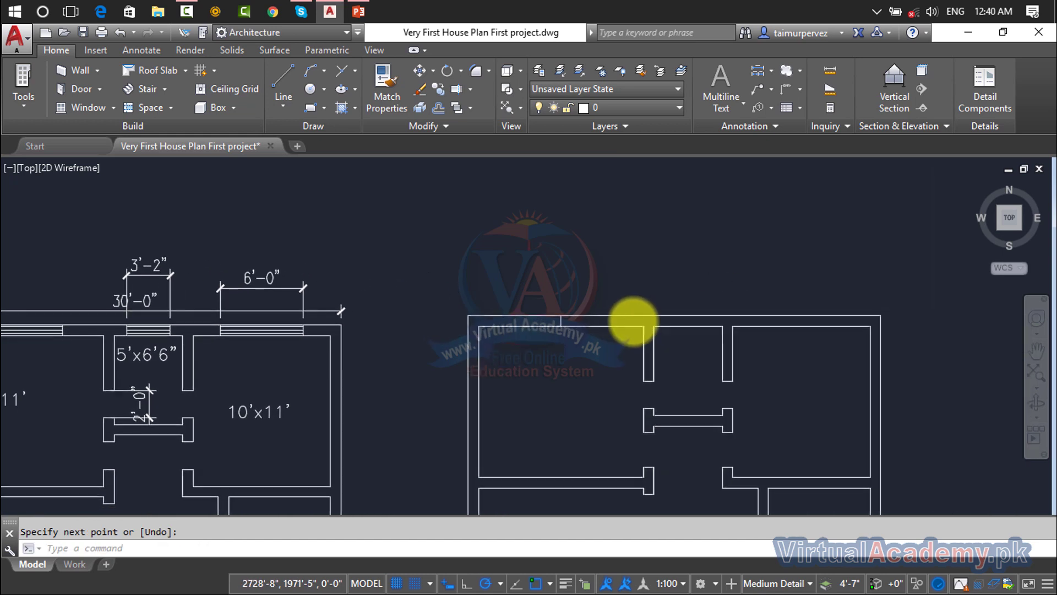
text(l)
key(Return)
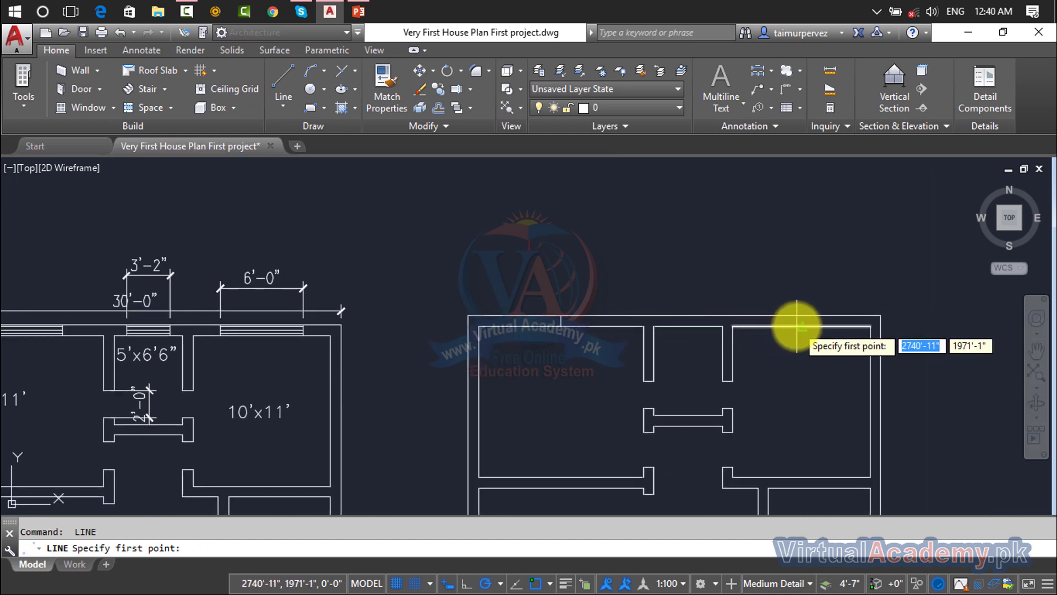
click(800, 323)
click(801, 315)
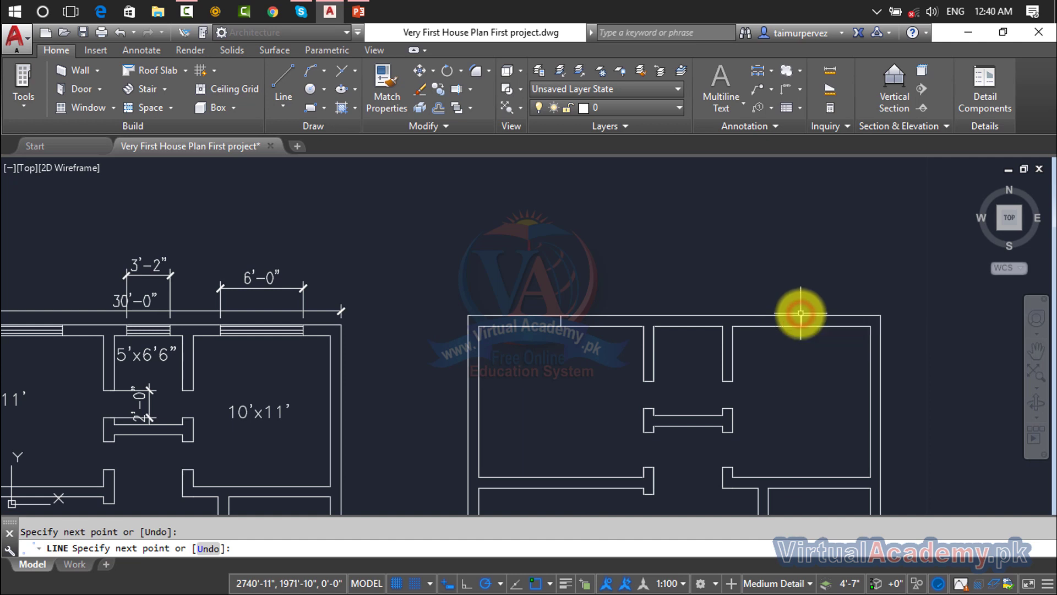
key(Return)
key(Return)
click(688, 326)
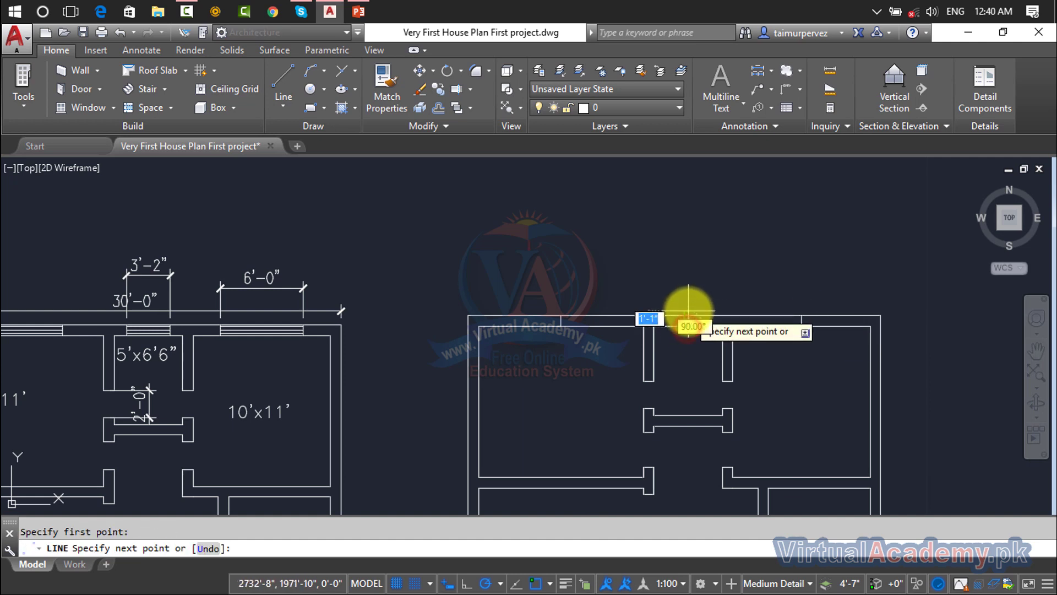
click(688, 315)
key(Return)
- Draw horizontal midpoint lines across the outer left wall at the middle-left room and the small room below it
scroll(729, 347, down, 2)
mouse_move(734, 346)
middle_down()
mouse_move(771, 252)
mouse_move(844, 182)
middle_up()
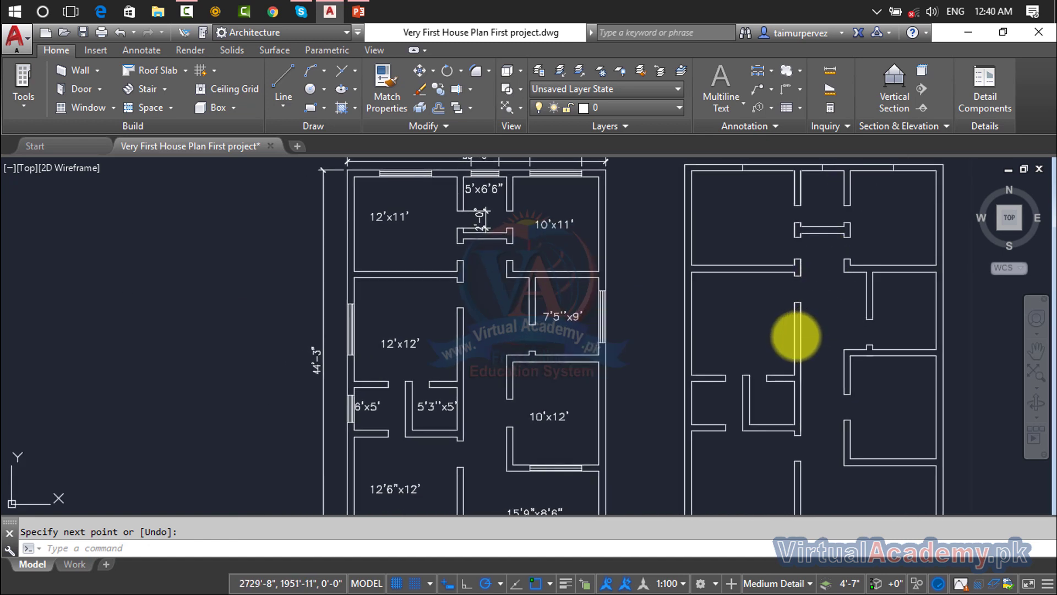
key(Return)
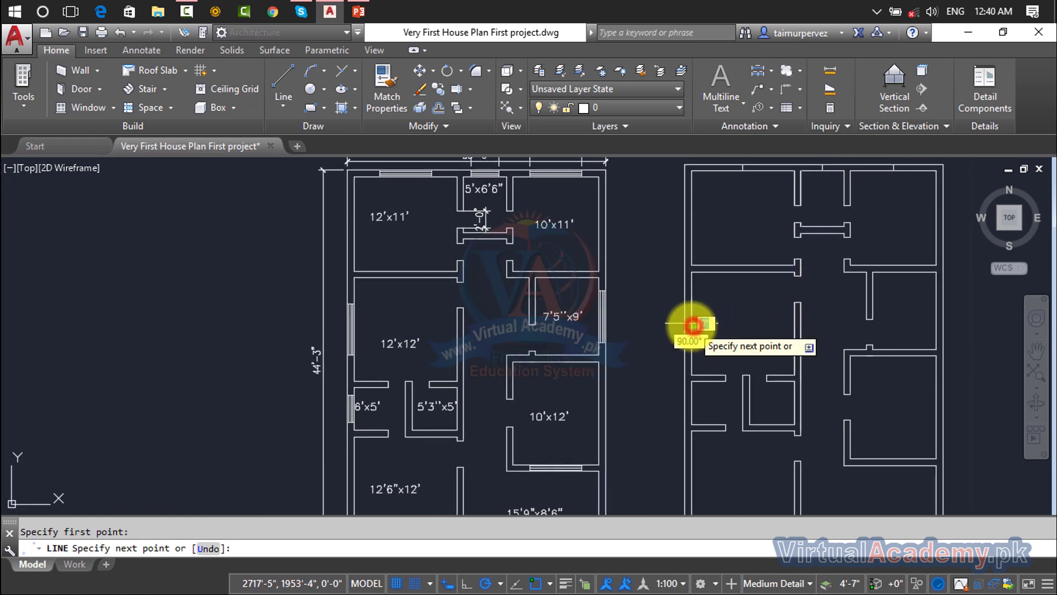
click(685, 324)
key(Return)
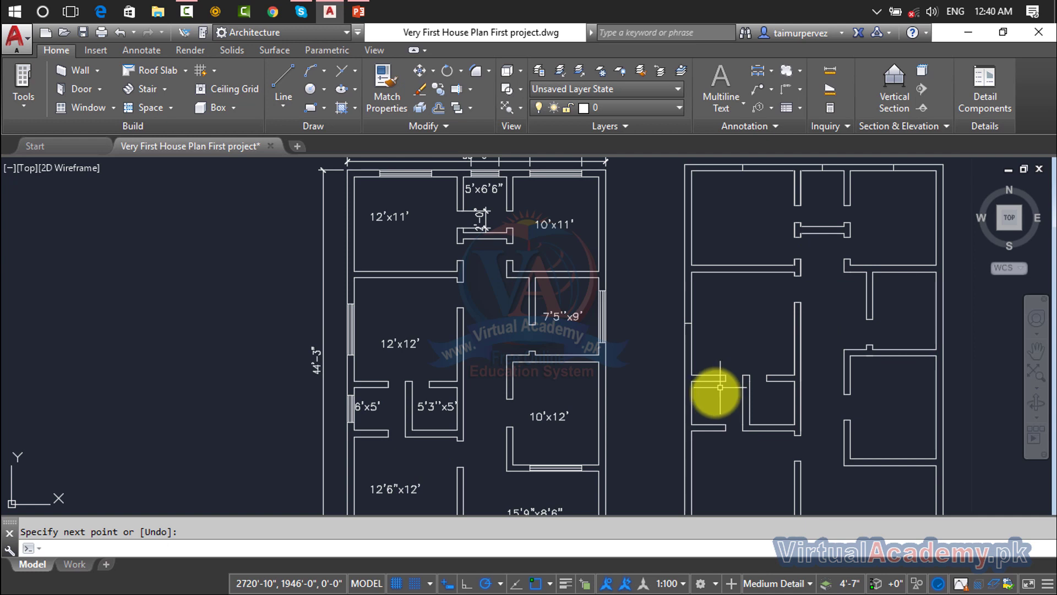
key(Return)
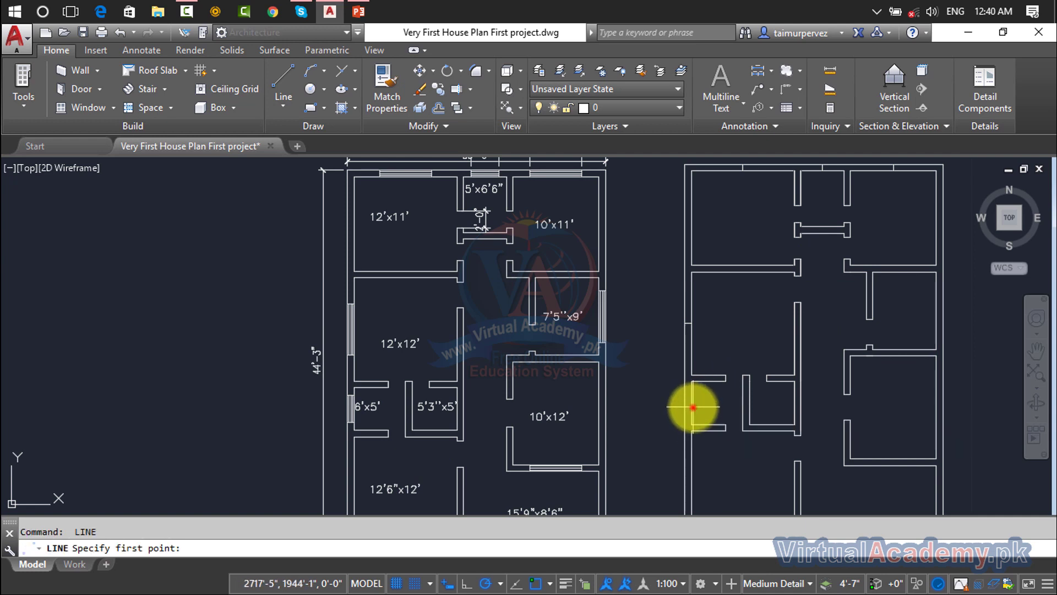
click(692, 427)
click(795, 431)
key(Return)
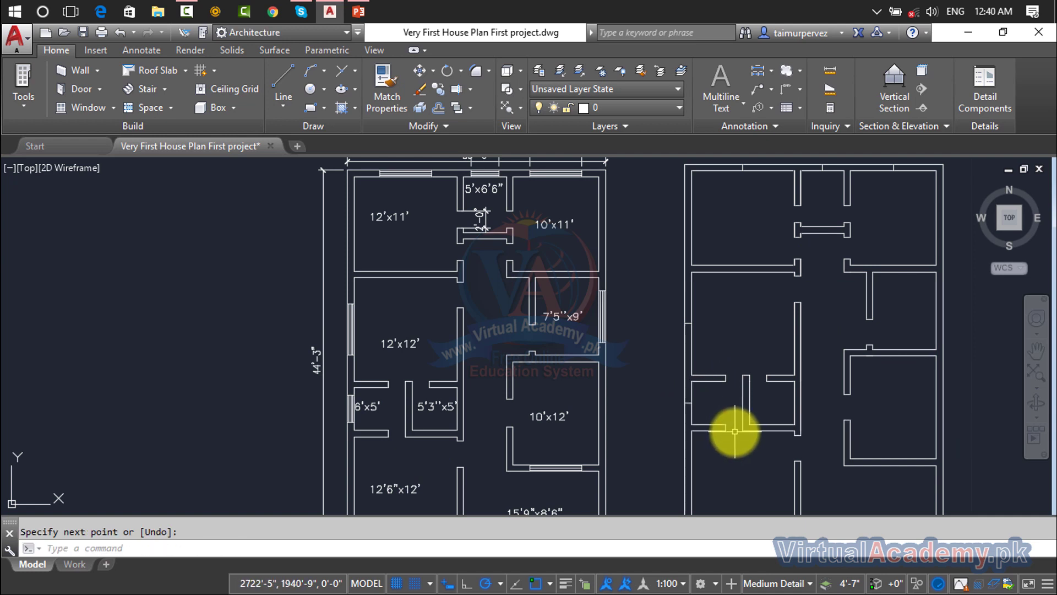
- Draw vertical lines down from the bottom wall midpoints of the lower-left room and the lower-right enclosed room, crossing both wall lines
middle_drag(732, 384, 749, 276)
key(Return)
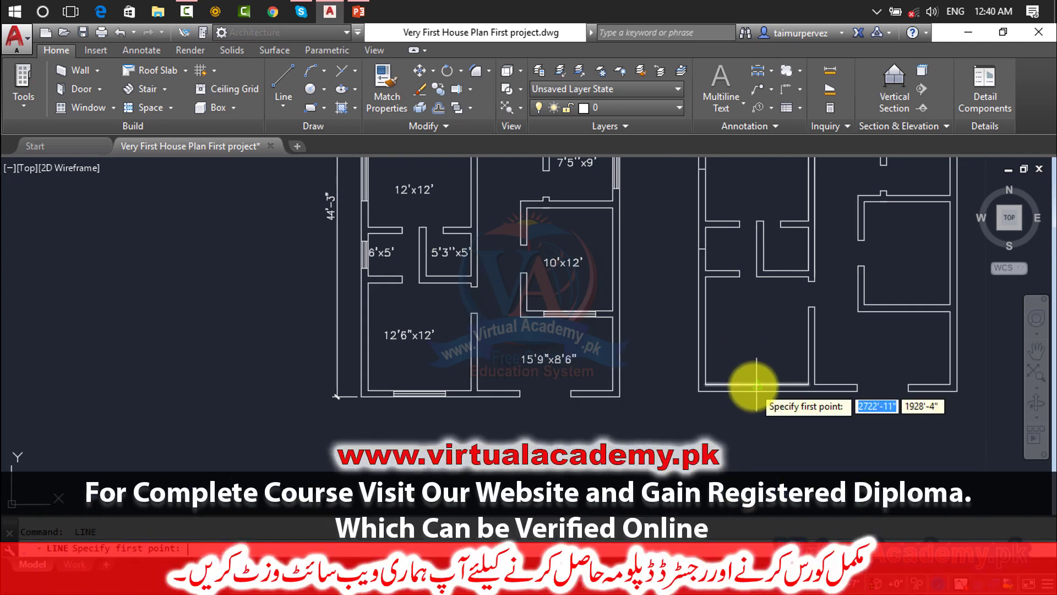
click(757, 403)
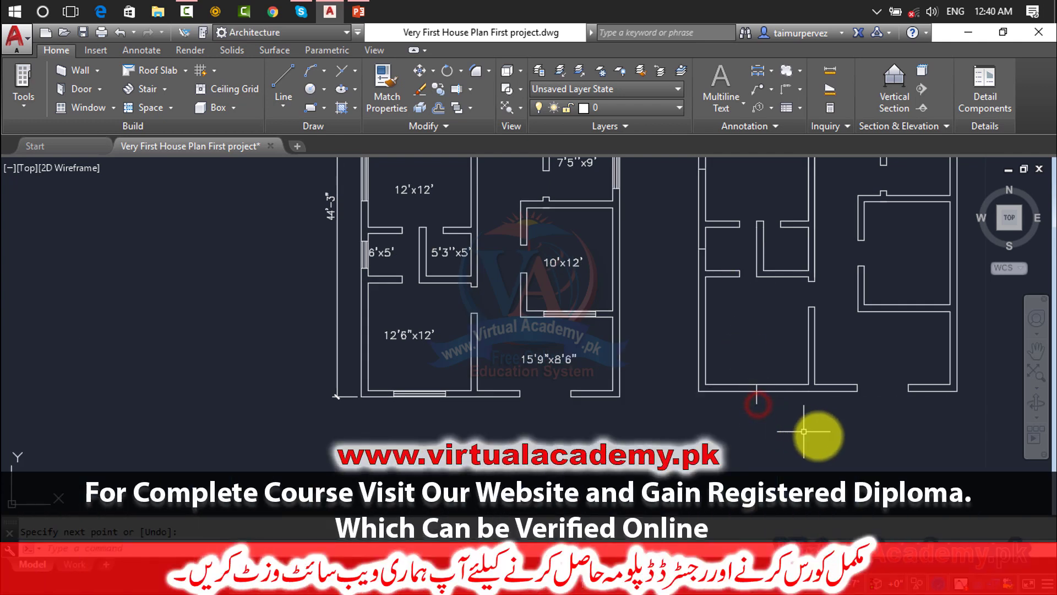
middle_drag(875, 419, 707, 453)
key(Return)
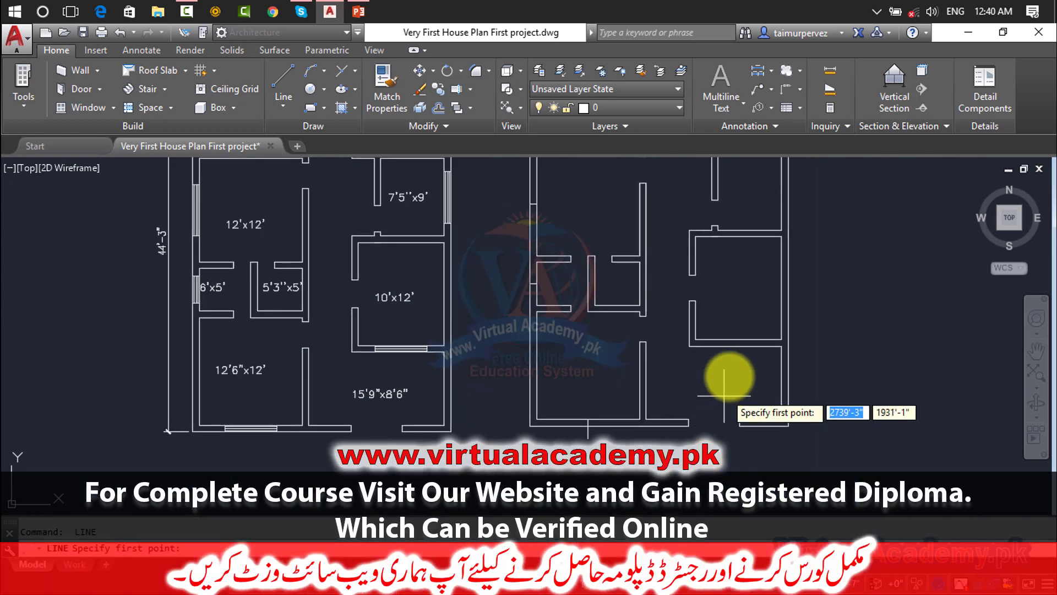
click(740, 372)
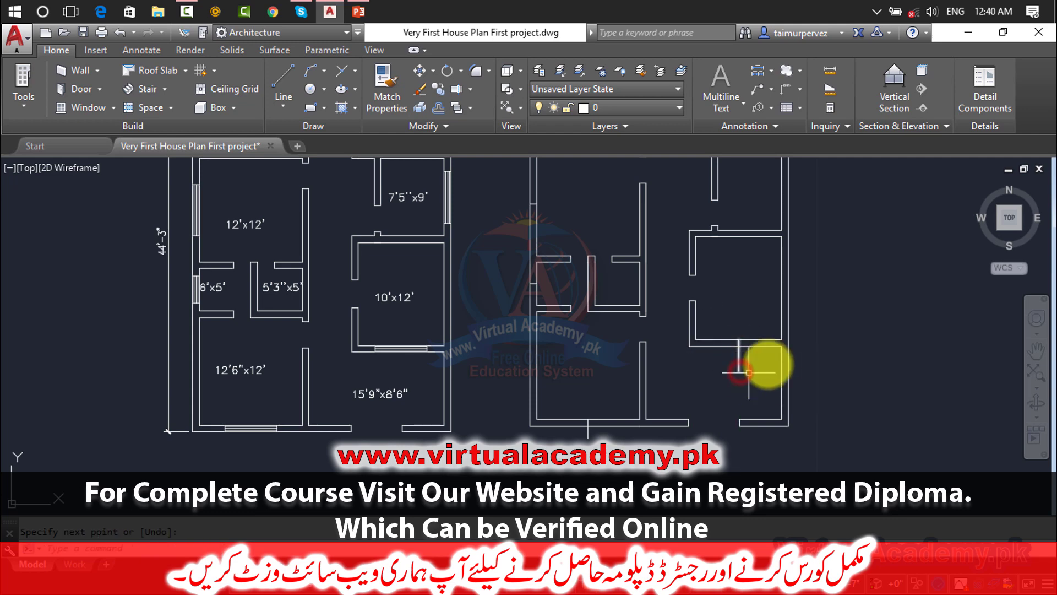
- Draw a horizontal line outward from the midpoint of the outer right wall at the small middle-right room, crossing both wall lines
mouse_move(749, 372)
middle_down()
mouse_move(766, 370)
mouse_move(699, 440)
middle_up()
key(Return)
key(Return)
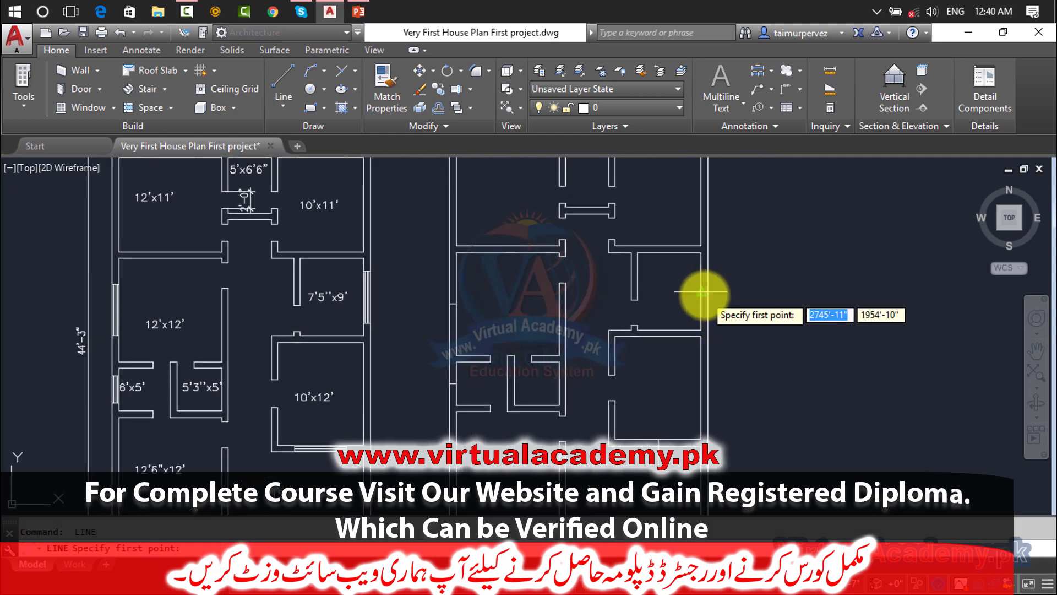
click(702, 292)
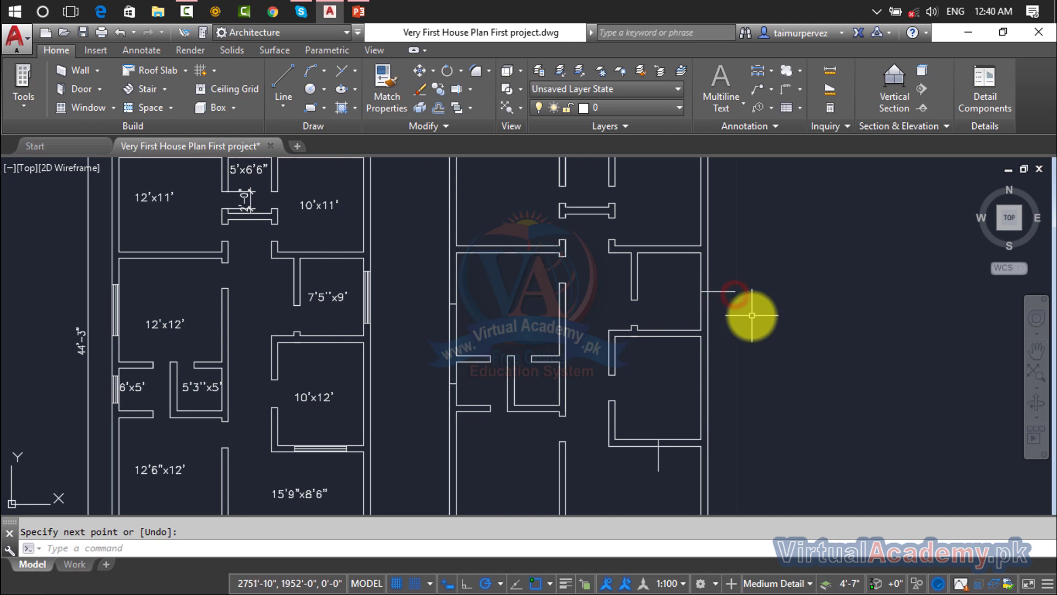
- Offset the top wall's midpoint lines at the upper-right and upper-left rooms by 3' to both sides as window edges
middle_drag(751, 315, 751, 405)
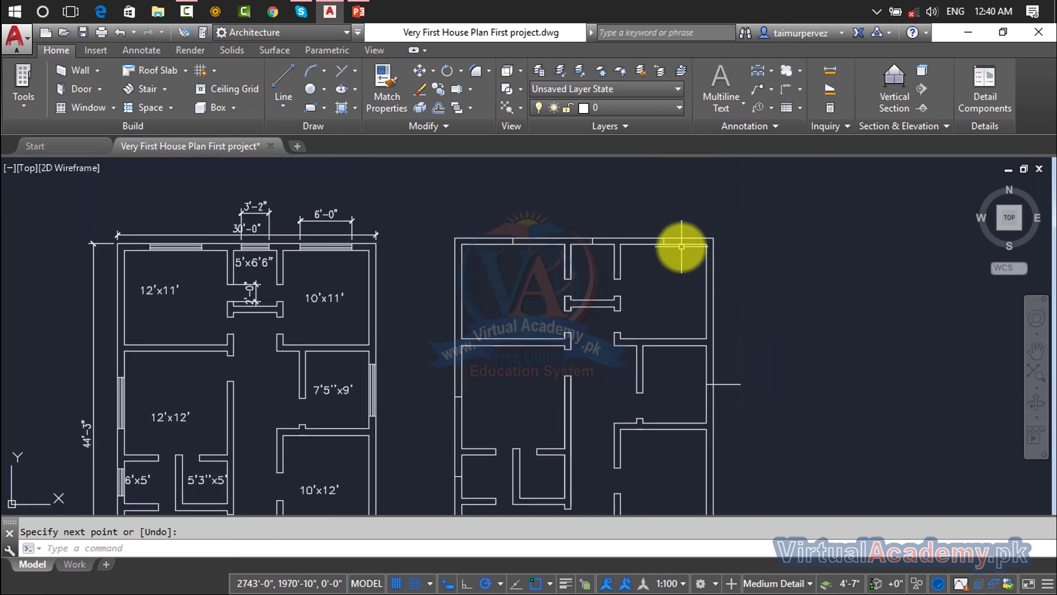
scroll(669, 246, up, 2)
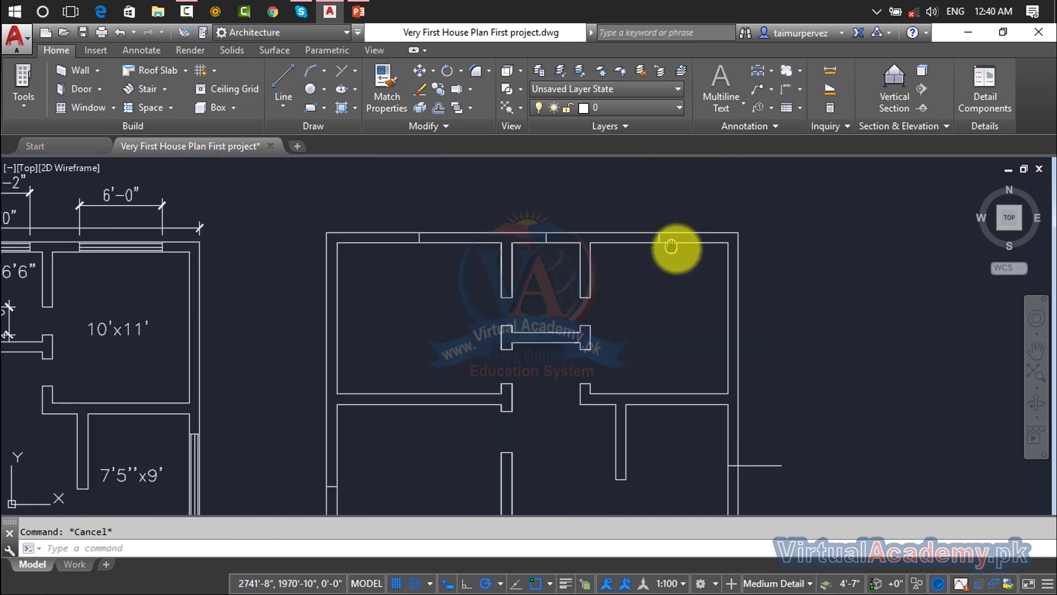
middle_drag(673, 243, 712, 290)
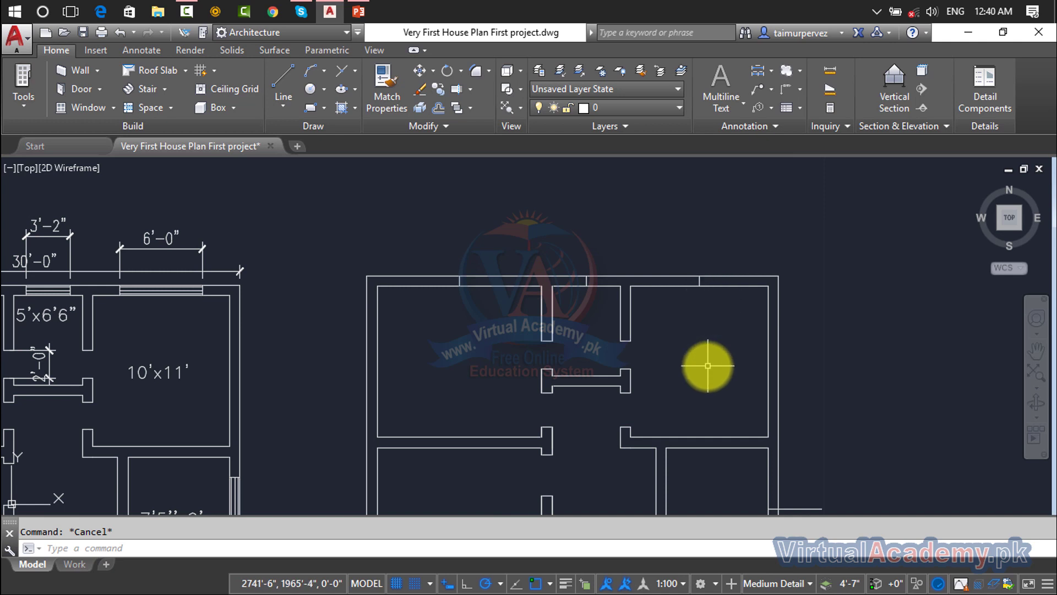
key(Return)
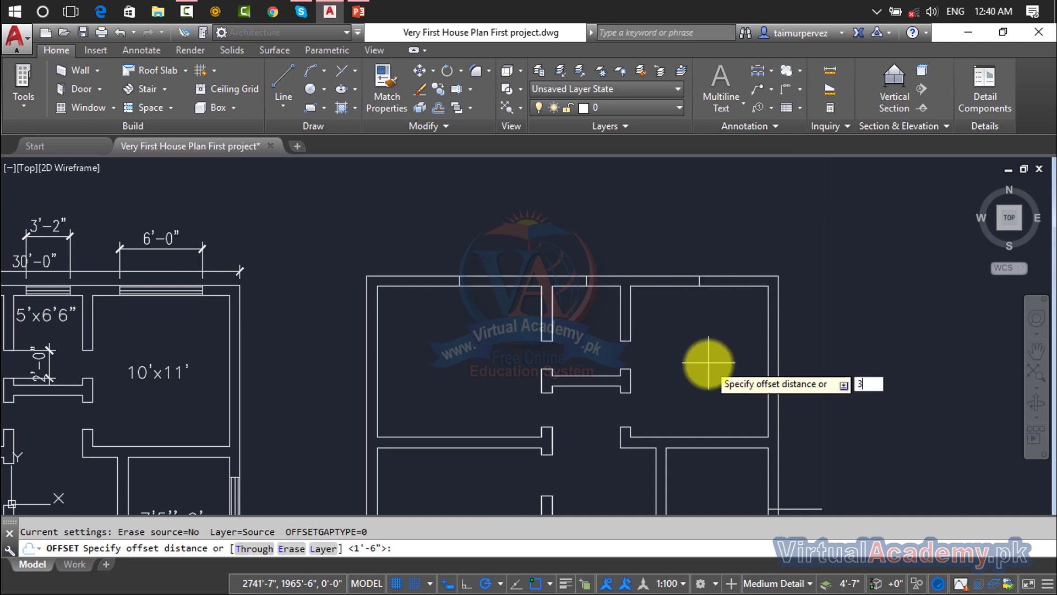
key(Return)
click(699, 282)
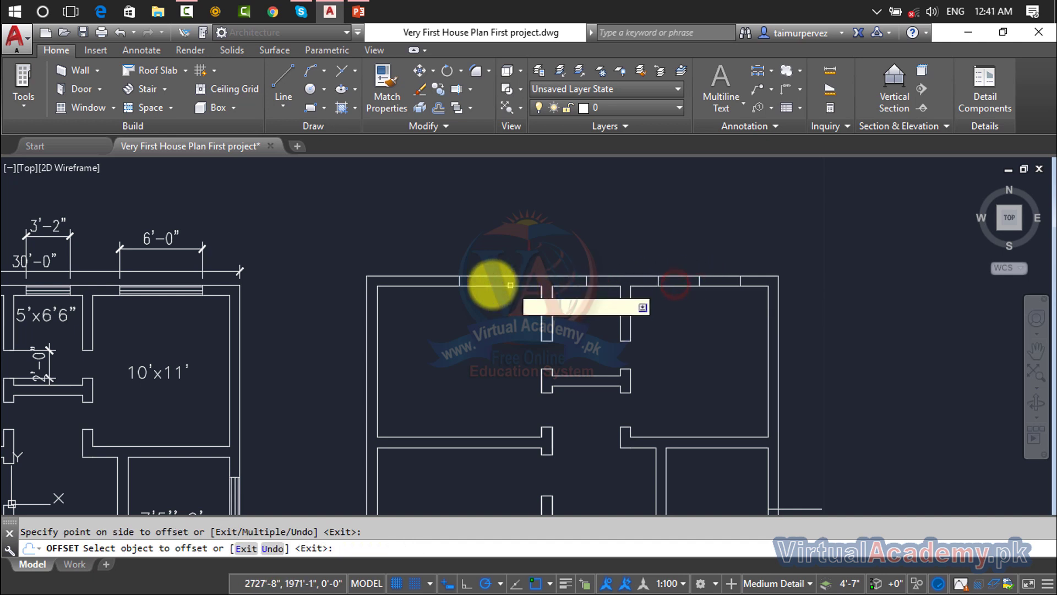
click(460, 281)
click(416, 281)
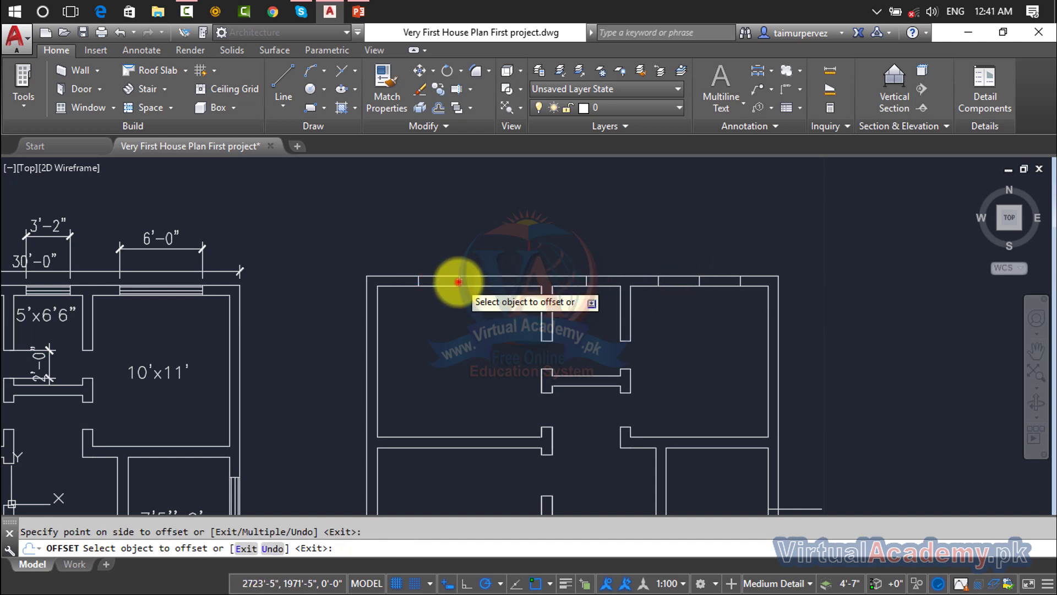
- Offset the midpoint line in the middle-left room's outer wall 3' up and down as window edges
scroll(484, 318, down, 3)
middle_drag(484, 318, 609, 213)
scroll(628, 223, up, 5)
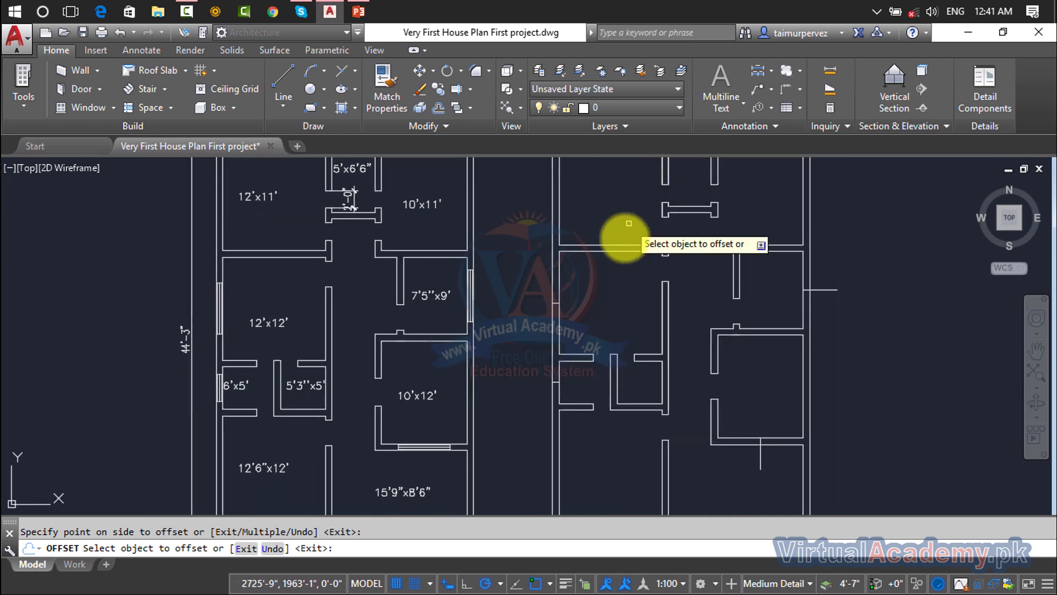
click(552, 278)
click(556, 281)
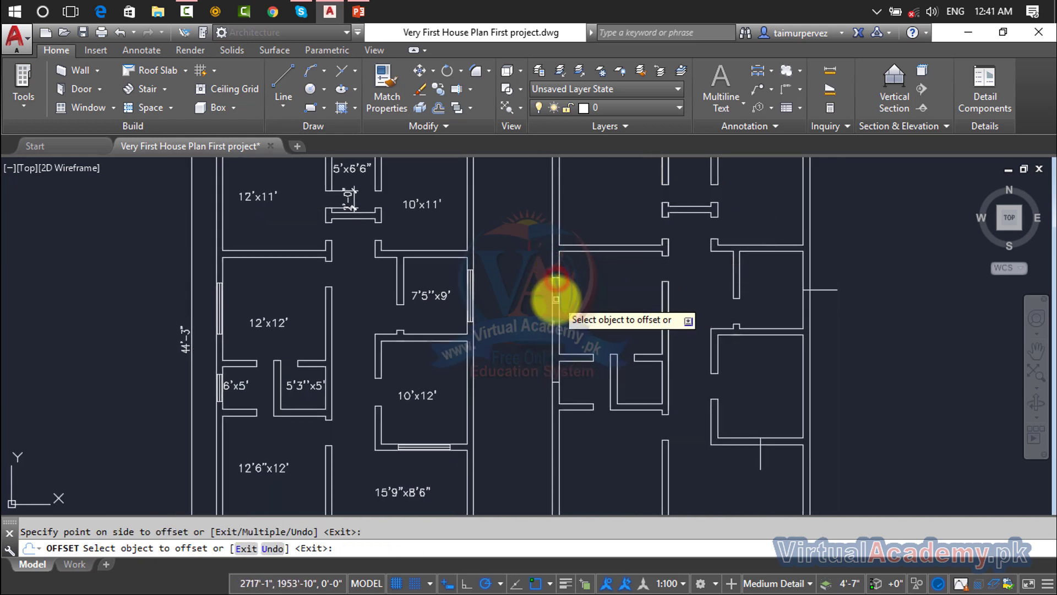
click(549, 301)
click(556, 325)
- Offset the midpoint line at the middle-right room's outer wall 3' up and down as window edges
middle_drag(556, 365, 585, 295)
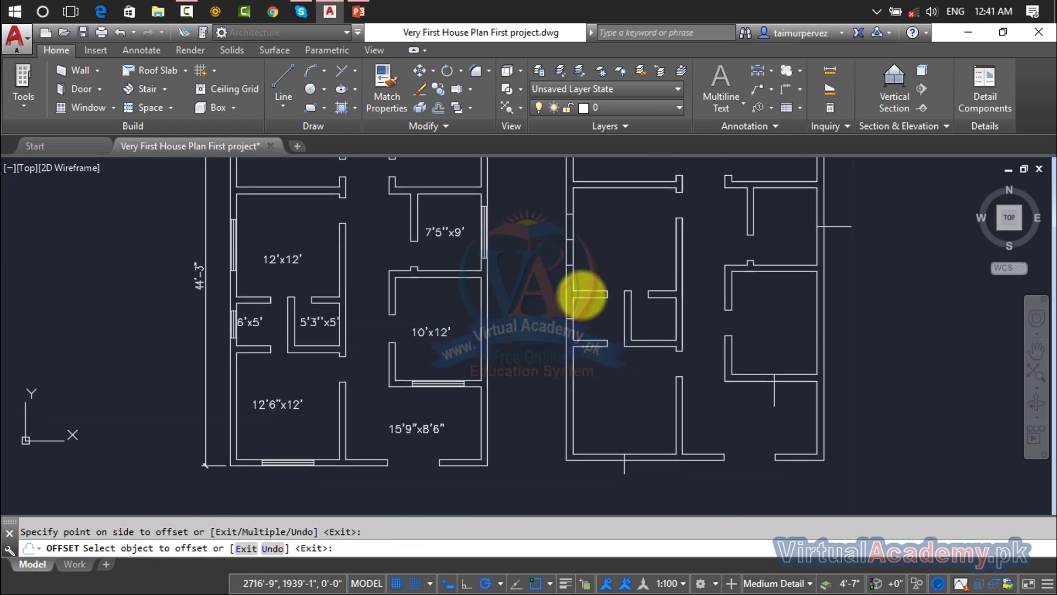
click(844, 226)
click(842, 208)
click(840, 224)
click(842, 265)
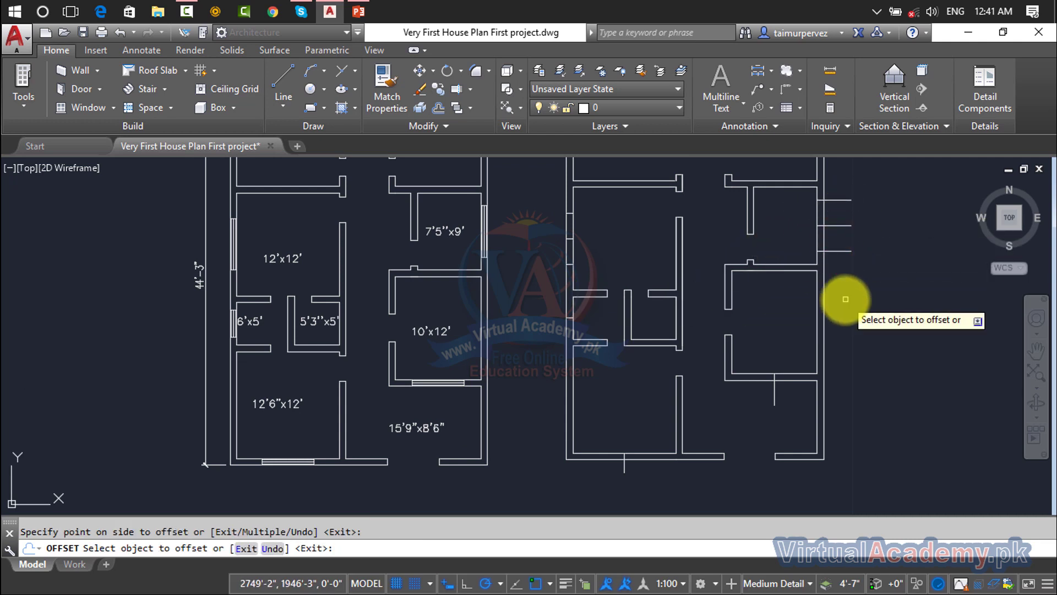
- Offset the midpoint line in the lower wall of the lower-right room 3' to both sides as window edges
click(773, 390)
click(782, 393)
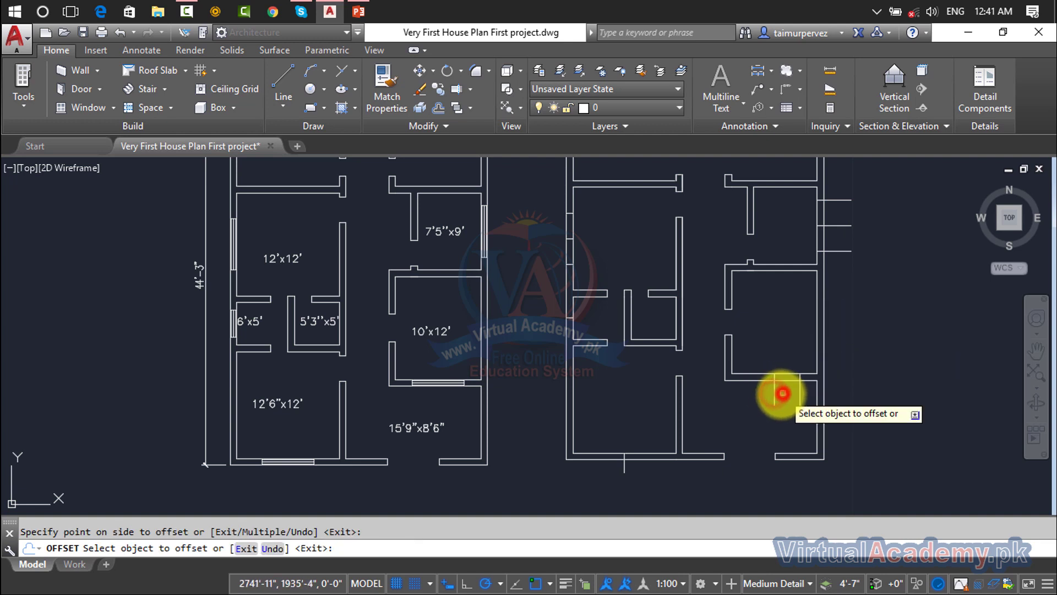
click(773, 394)
click(751, 394)
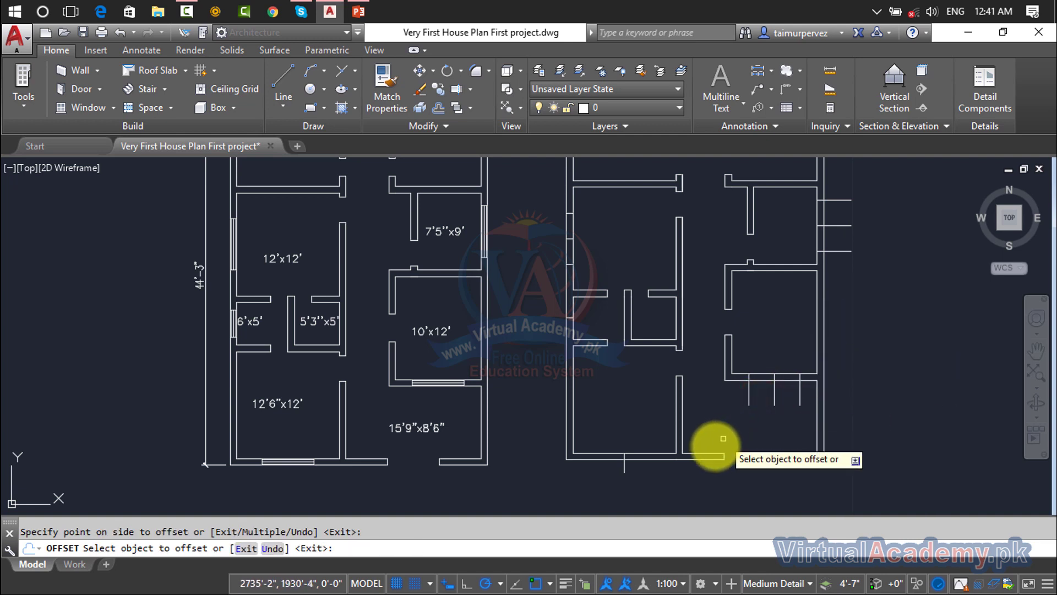
- Offset the midpoint line in the outer bottom wall of the lower-left room 3' to both sides as window edges
click(624, 468)
click(645, 469)
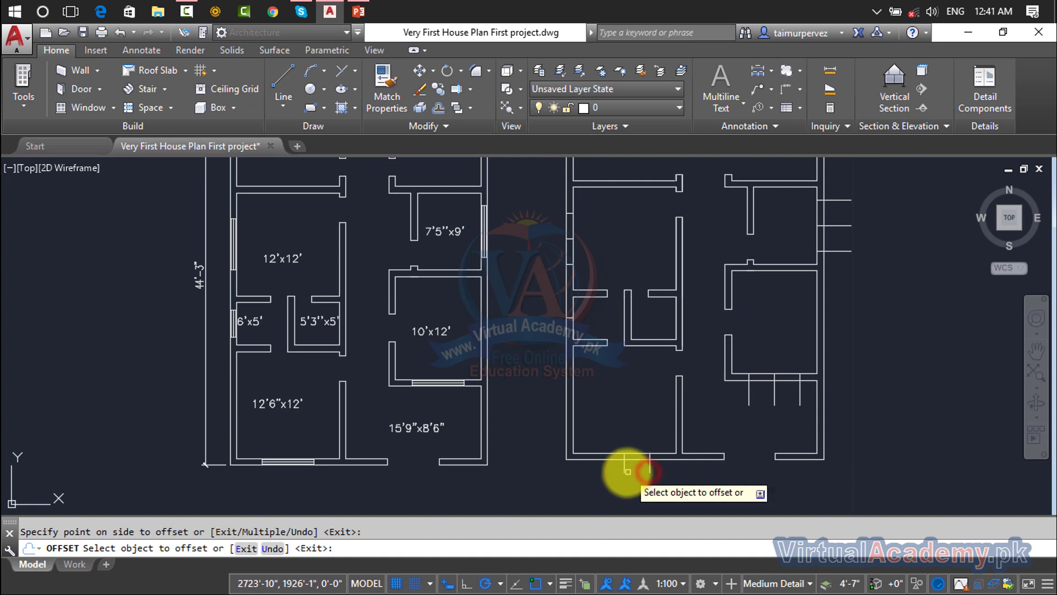
click(623, 469)
click(596, 473)
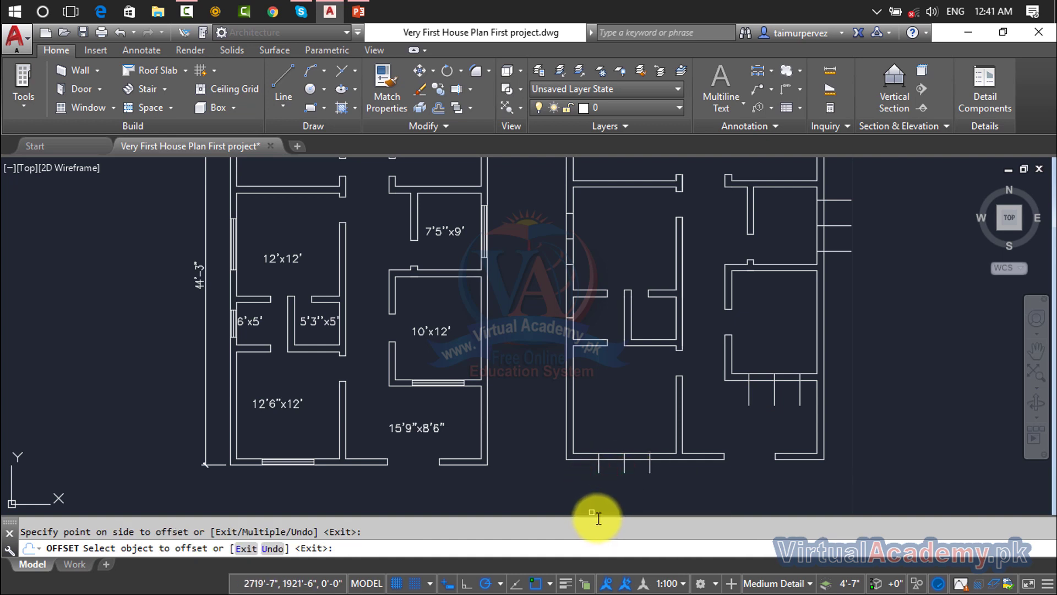
key(Escape)
mouse_move(613, 406)
middle_down()
mouse_move(626, 522)
mouse_move(613, 502)
mouse_move(601, 371)
mouse_move(637, 338)
mouse_move(599, 409)
middle_up()
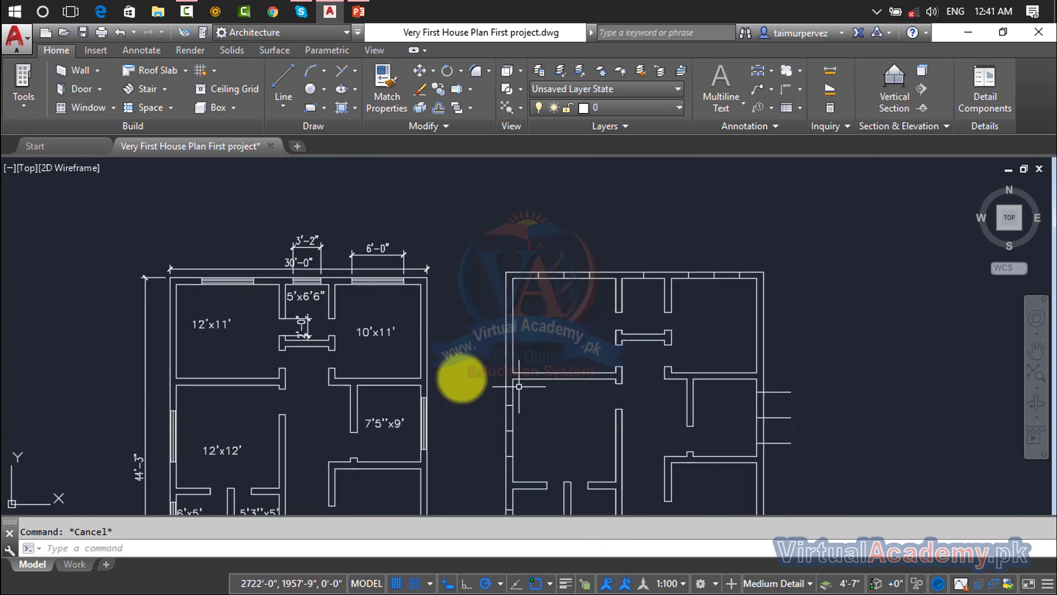
scroll(353, 287, up, 4)
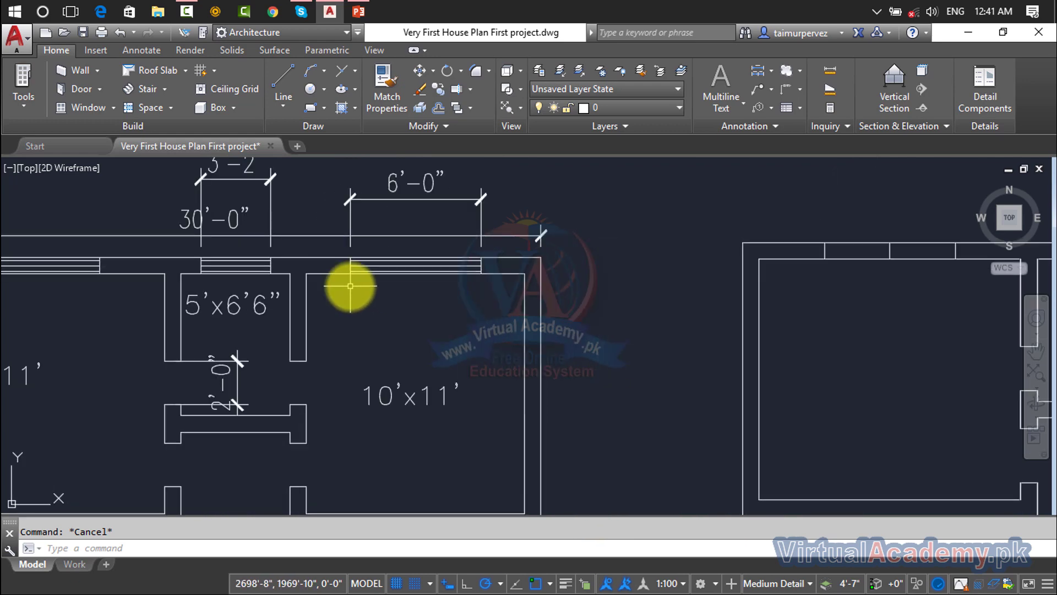
scroll(350, 285, down, 2)
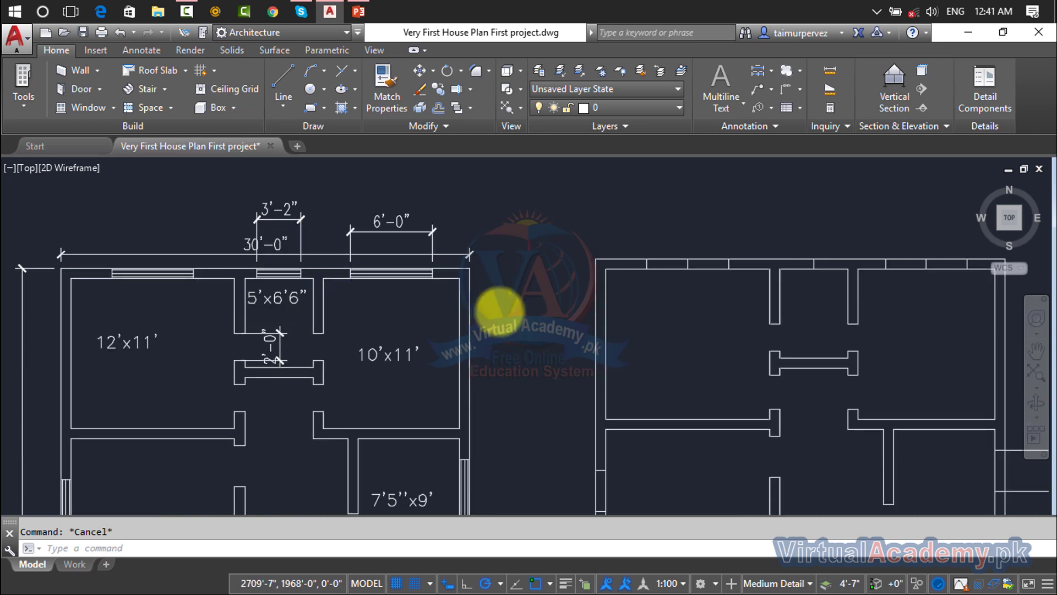
scroll(512, 308, down, 5)
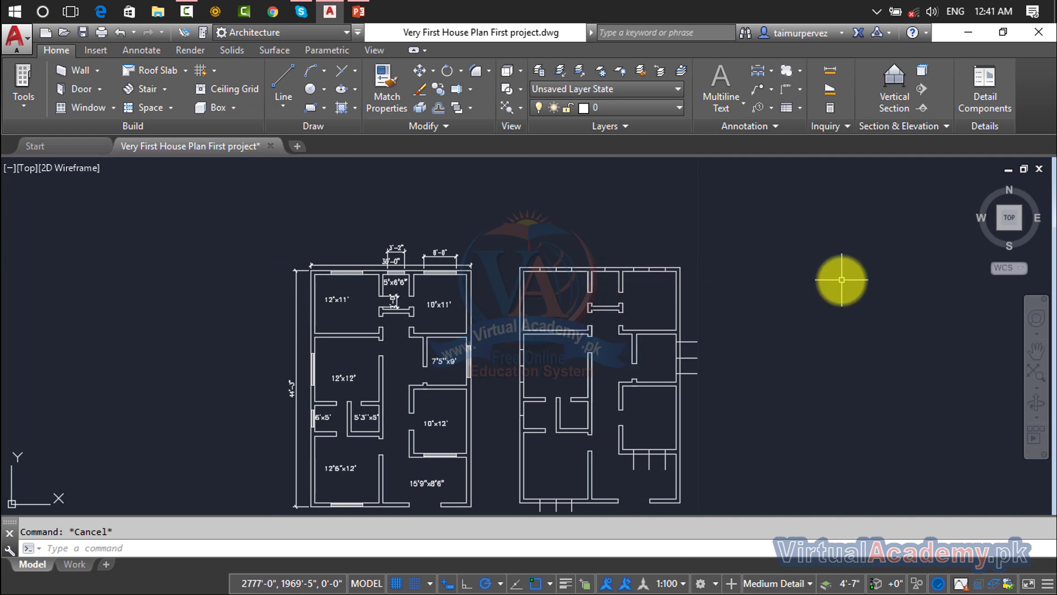
text(o)
key(Return)
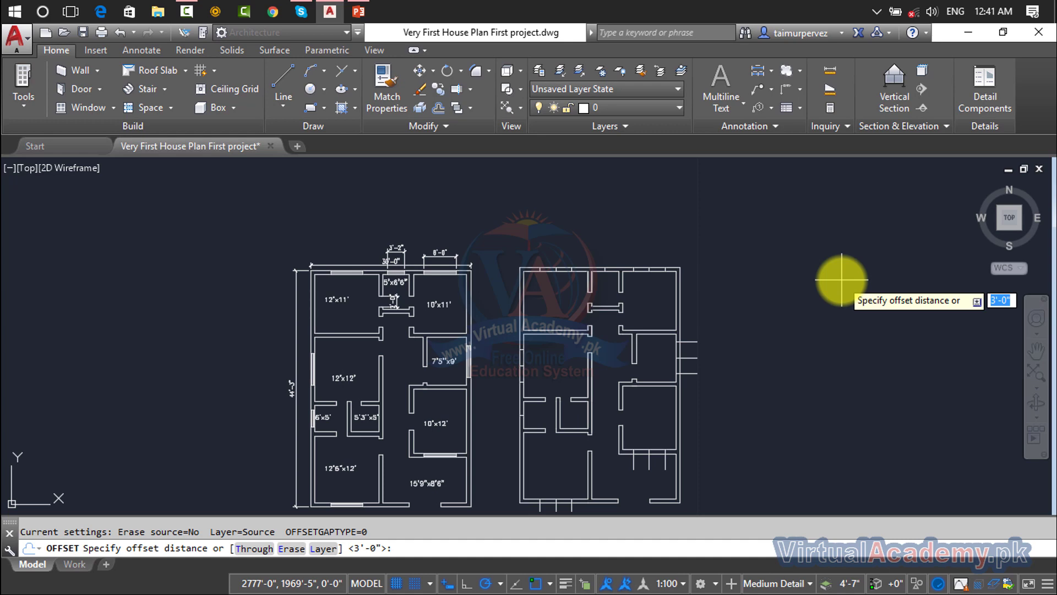
key(Escape)
- Try to measure from the upper right corner of the reference plan's small top window to its midpoint
scroll(396, 259, up, 8)
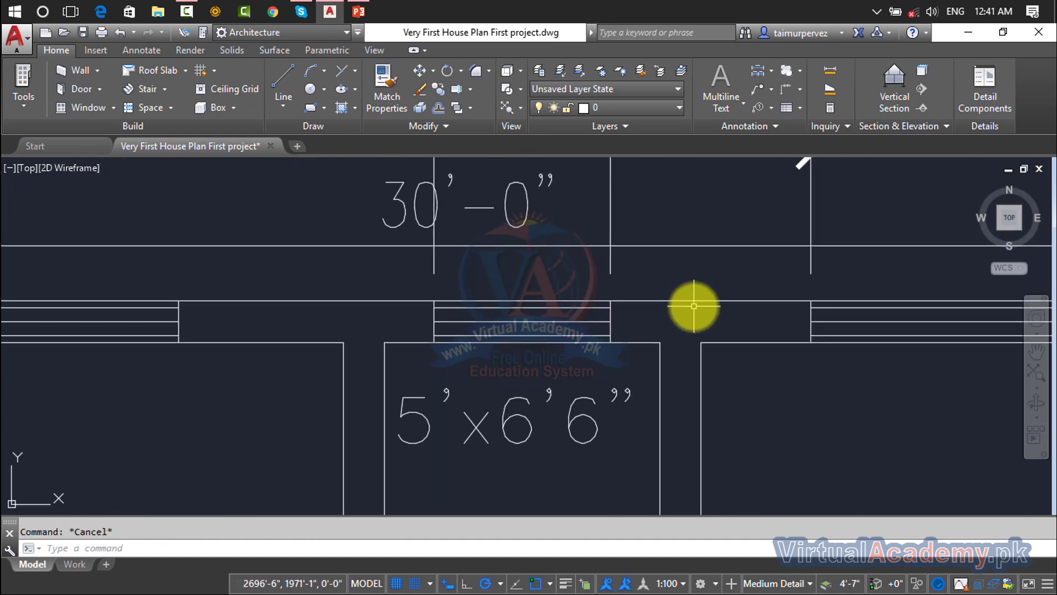
text(di)
key(Return)
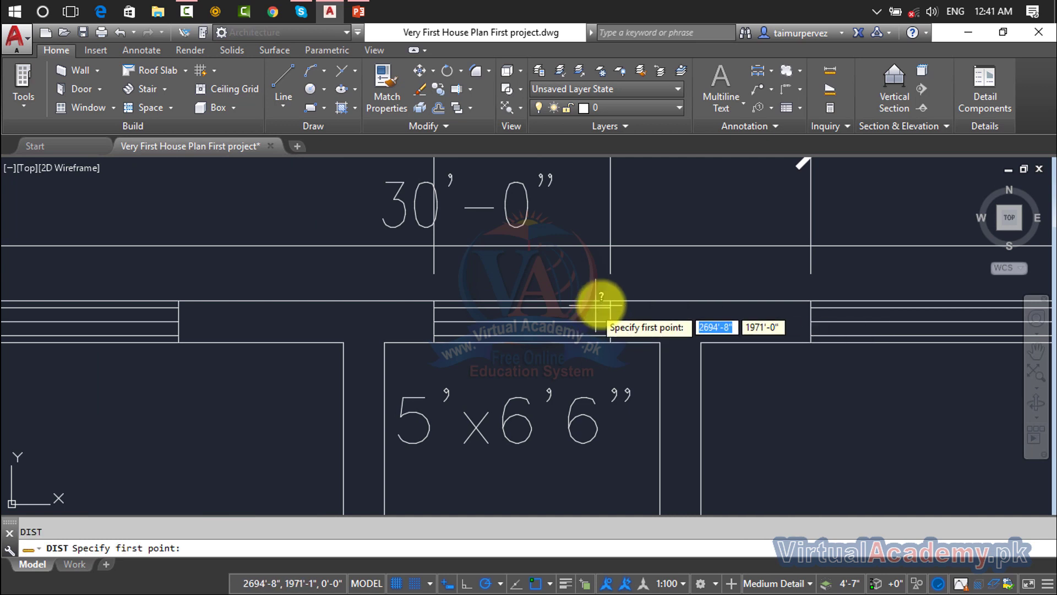
click(610, 301)
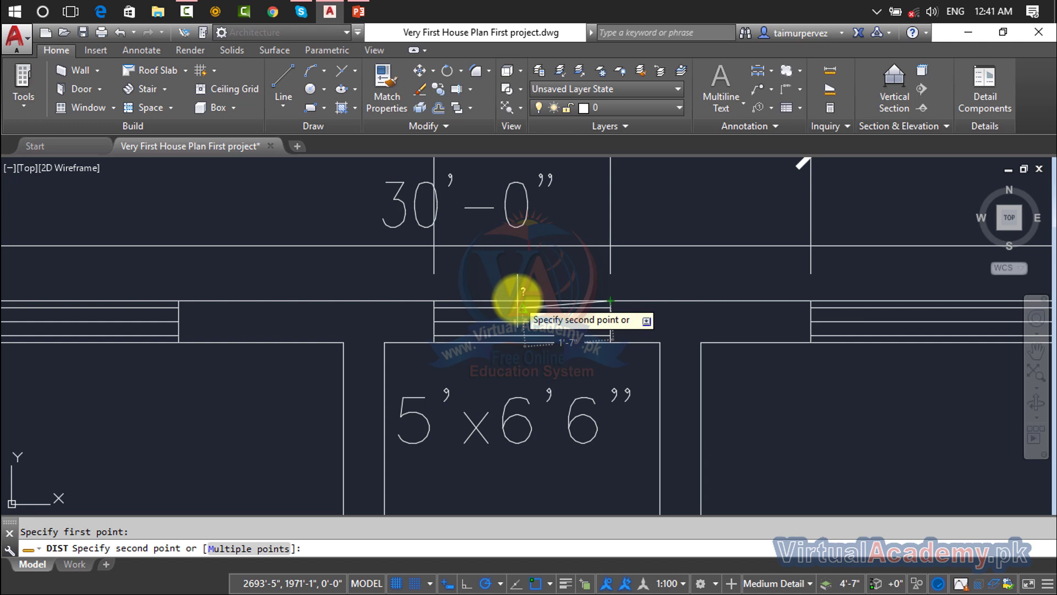
scroll(522, 302, up, 6)
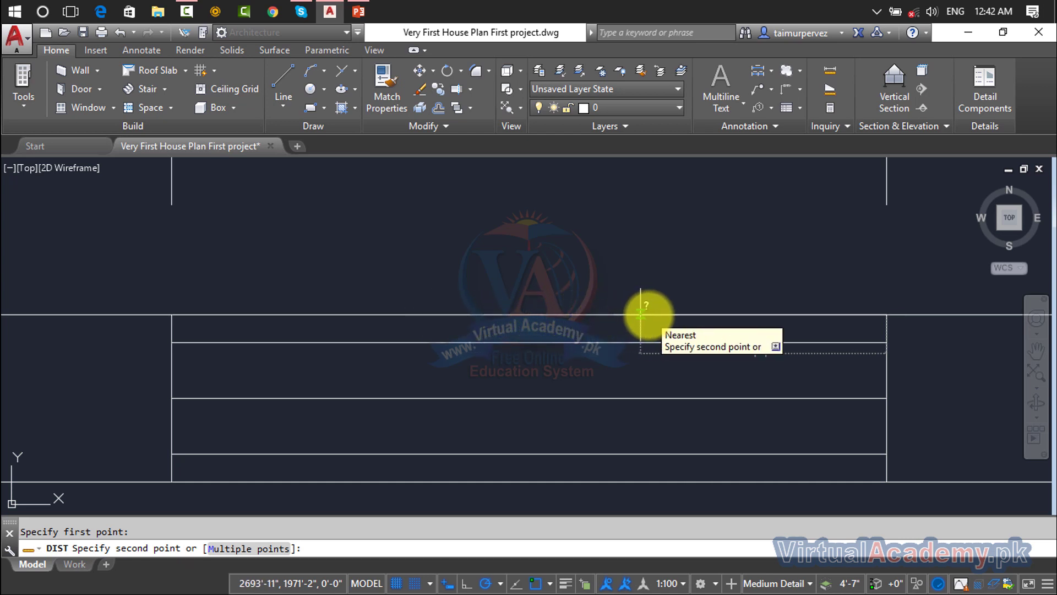
key(Escape)
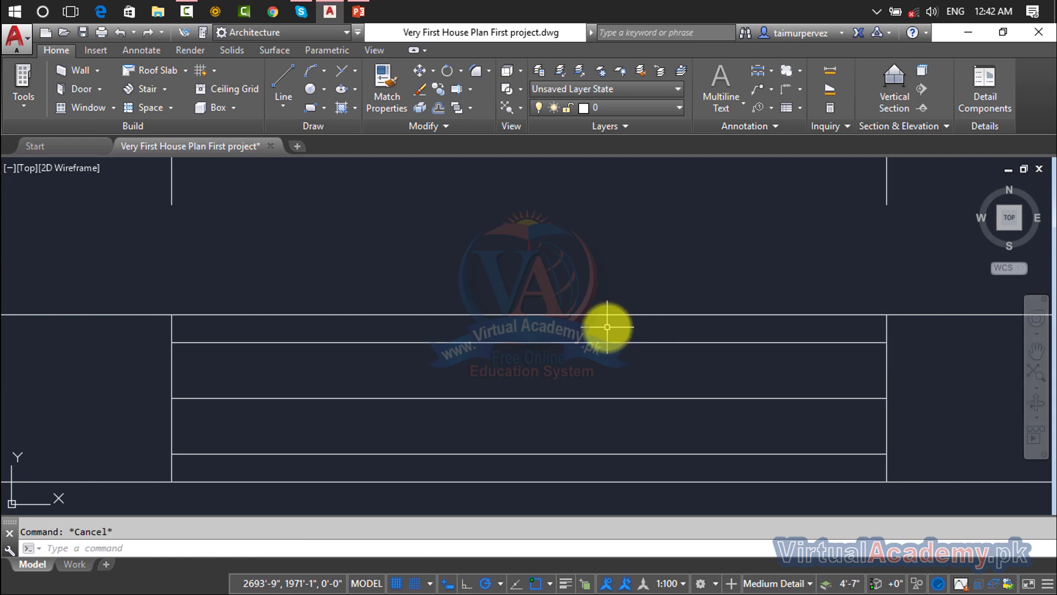
- Turn off grid snap and draw a short vertical line upward from the midpoint of the reference small window's upper inner line
text(l)
key(Return)
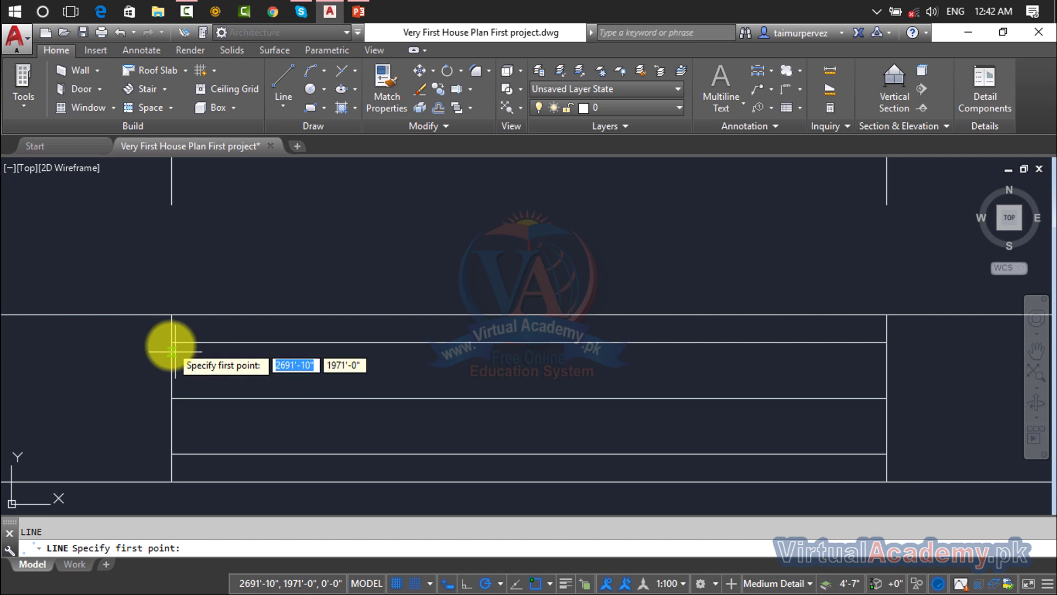
key(Escape)
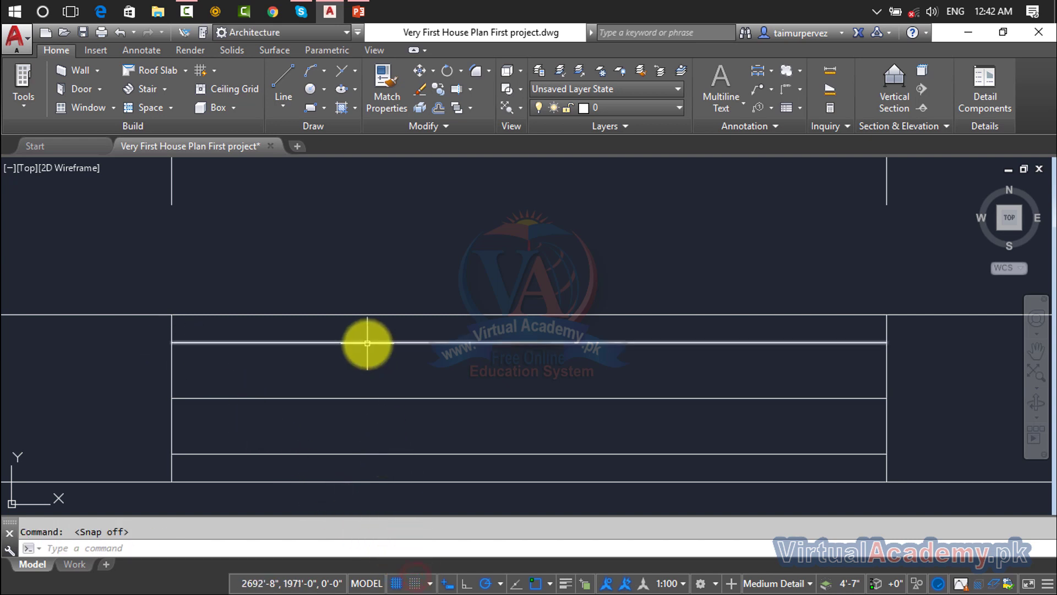
key(Return)
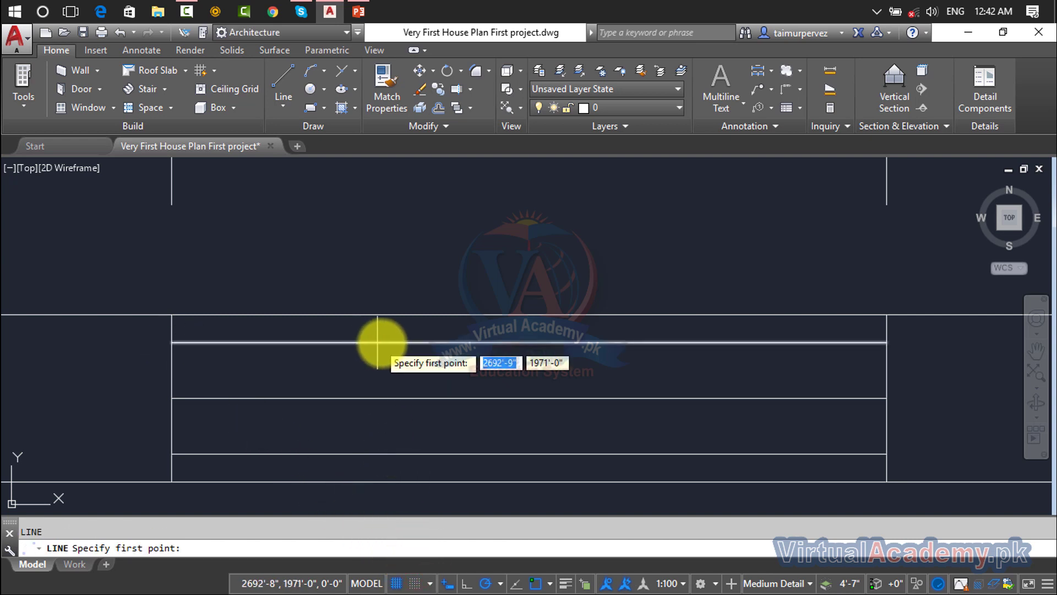
click(529, 342)
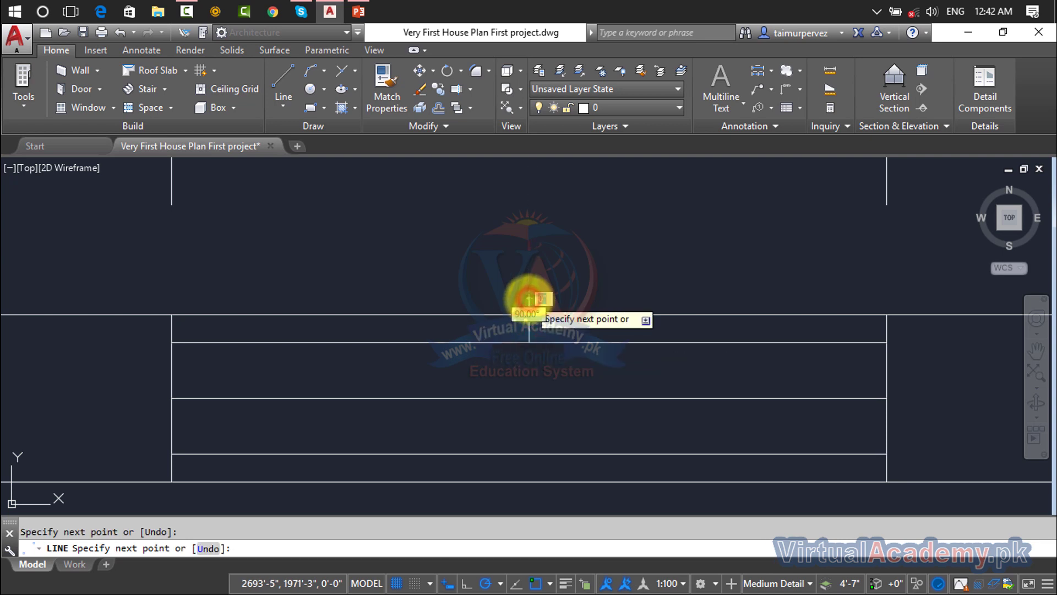
click(529, 299)
key(Return)
- Measure from the reference small window's midpoint to its right edge, and erase the short helper line
text(d poi)
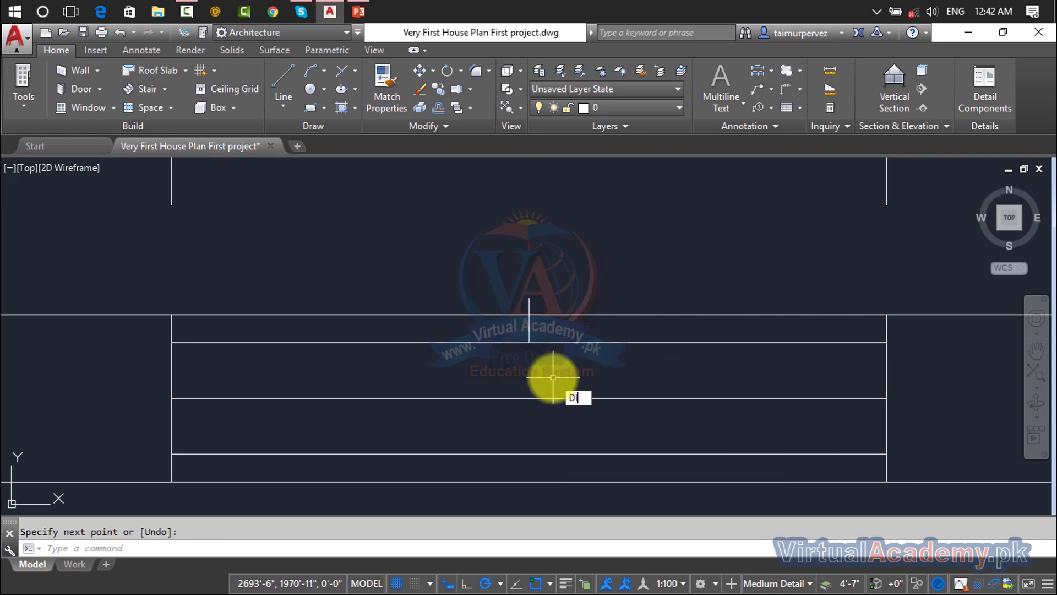
key(Return)
click(527, 342)
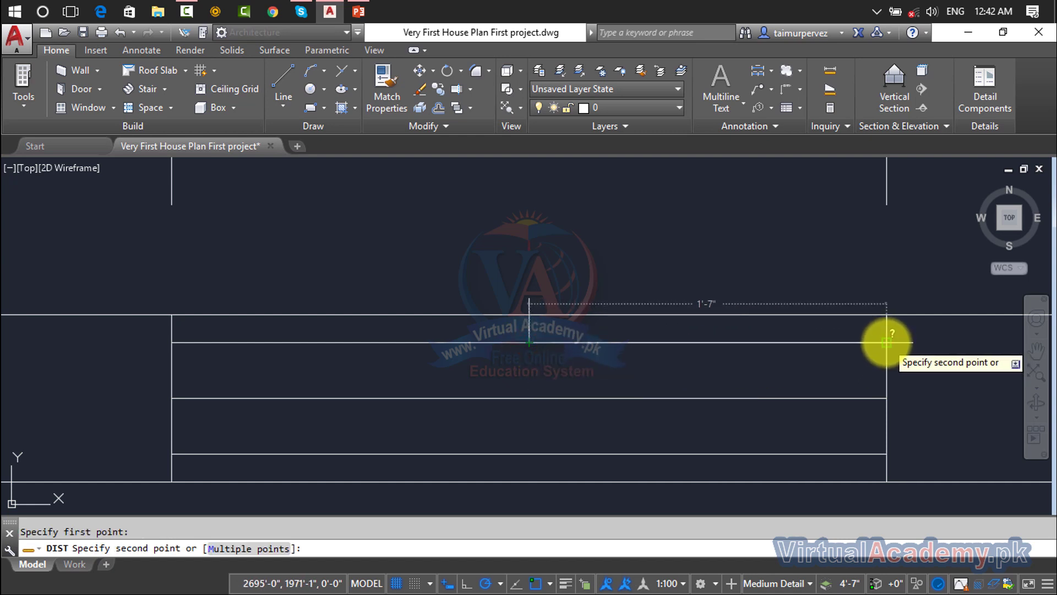
key(Escape)
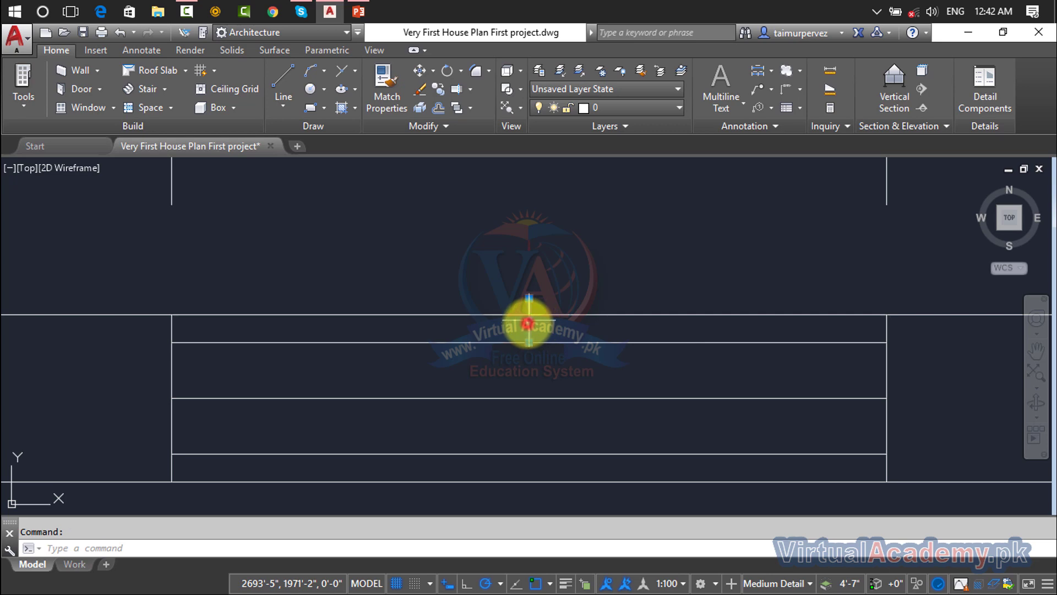
- Offset the midpoint line in the second plan's top wall at the small middle room 1'7" to both sides as window edges
scroll(533, 322, down, 6)
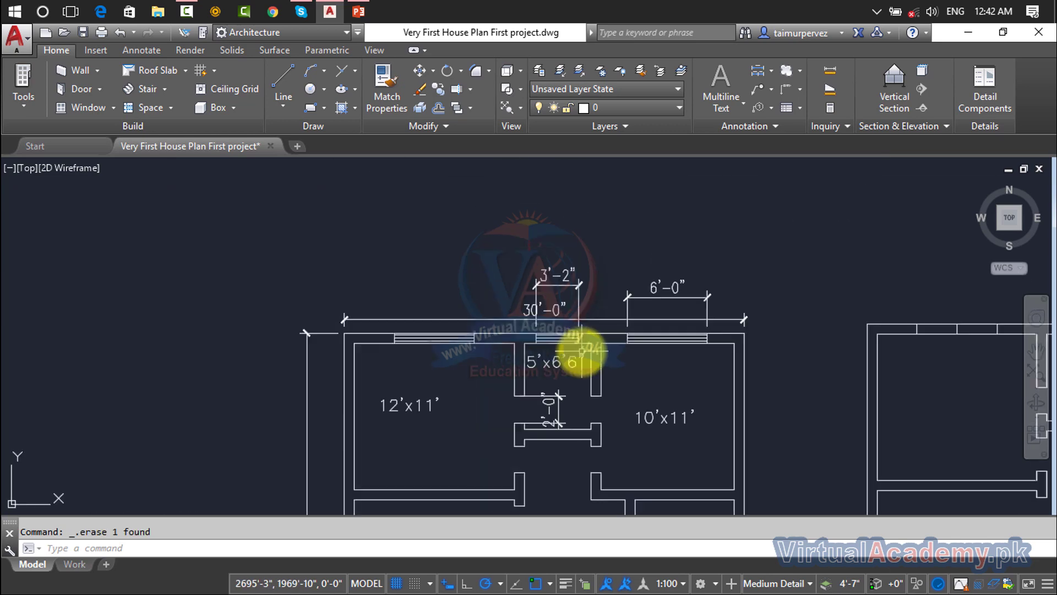
scroll(579, 349, down, 2)
middle_drag(578, 349, 589, 264)
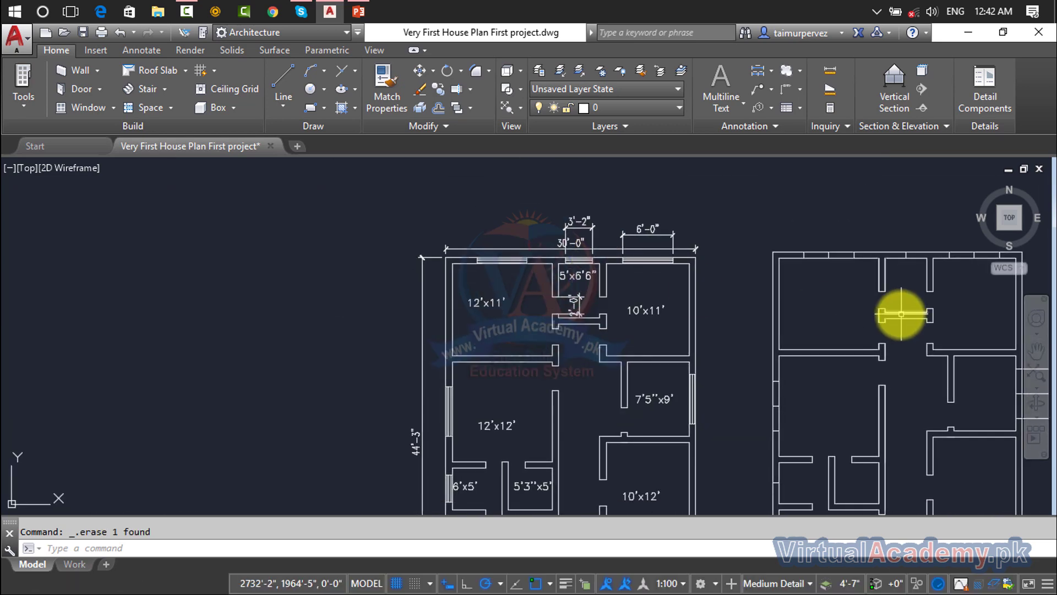
middle_drag(904, 309, 611, 308)
scroll(600, 245, up, 4)
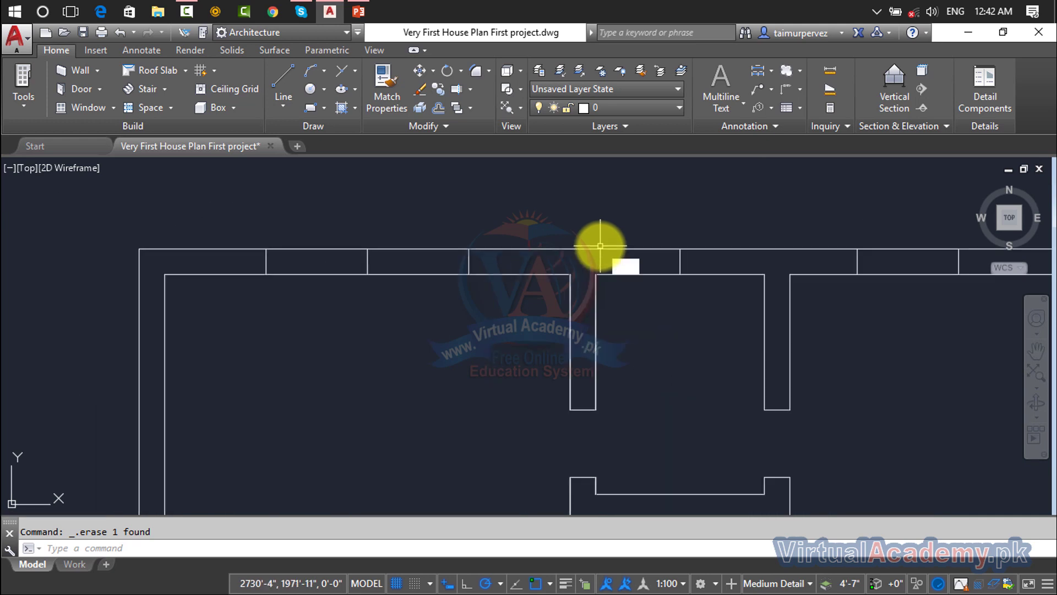
text(1'7")
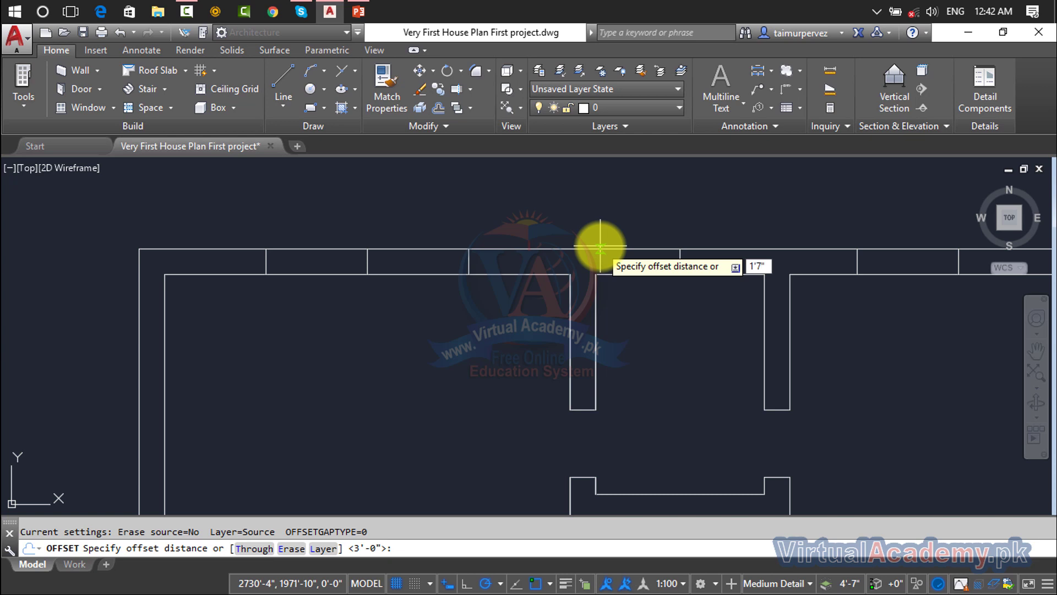
key(Return)
scroll(838, 259, down, 2)
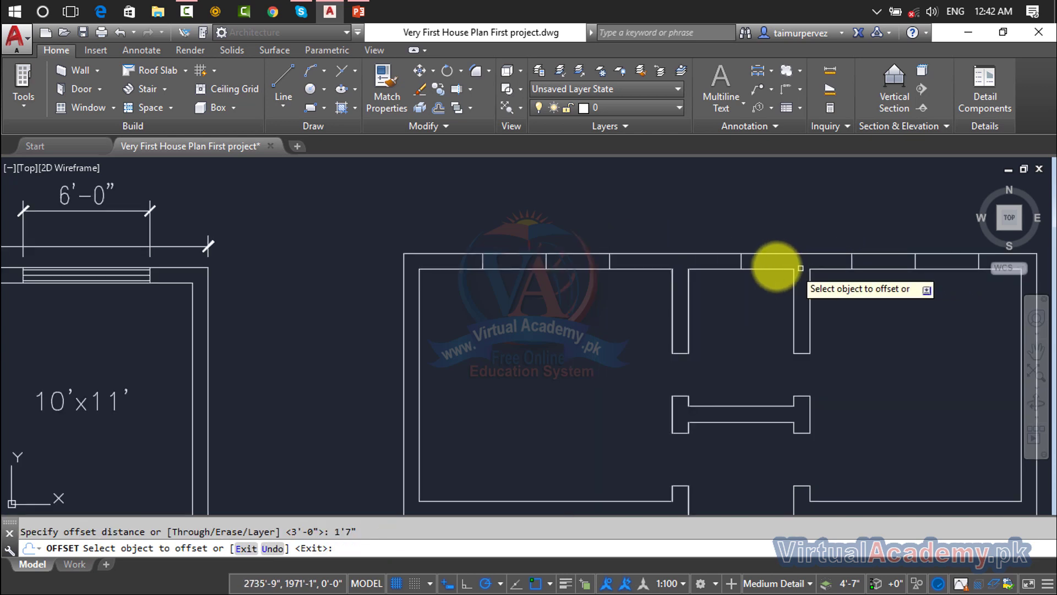
click(741, 261)
click(766, 260)
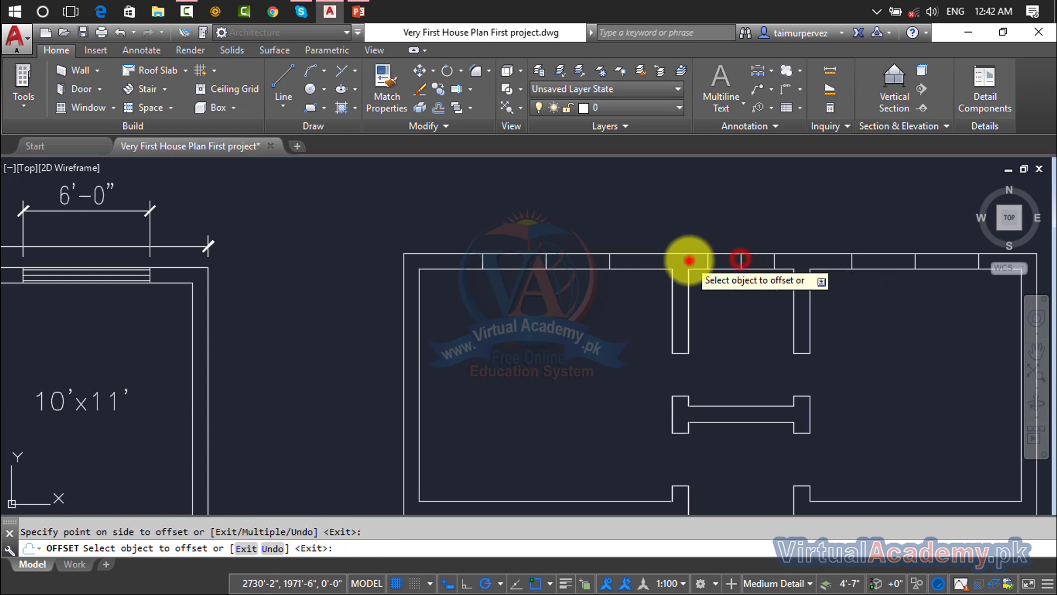
- Offset the midpoint line in the outer left wall of the small lower-left bathroom 1'7" up and down as window edges
scroll(688, 269, down, 4)
middle_drag(720, 290, 786, 177)
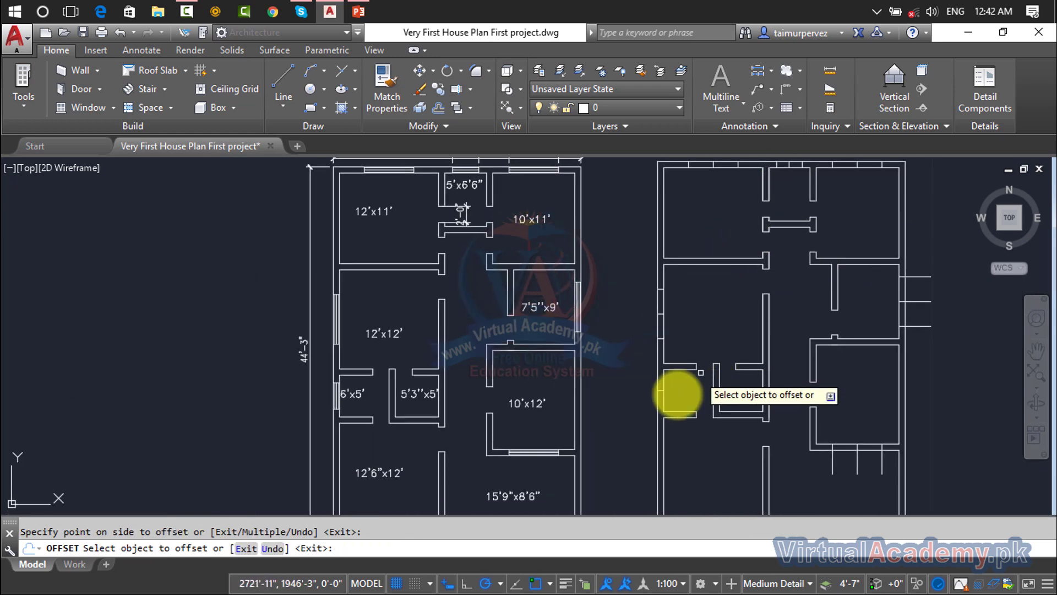
scroll(661, 391, up, 3)
click(646, 367)
click(648, 365)
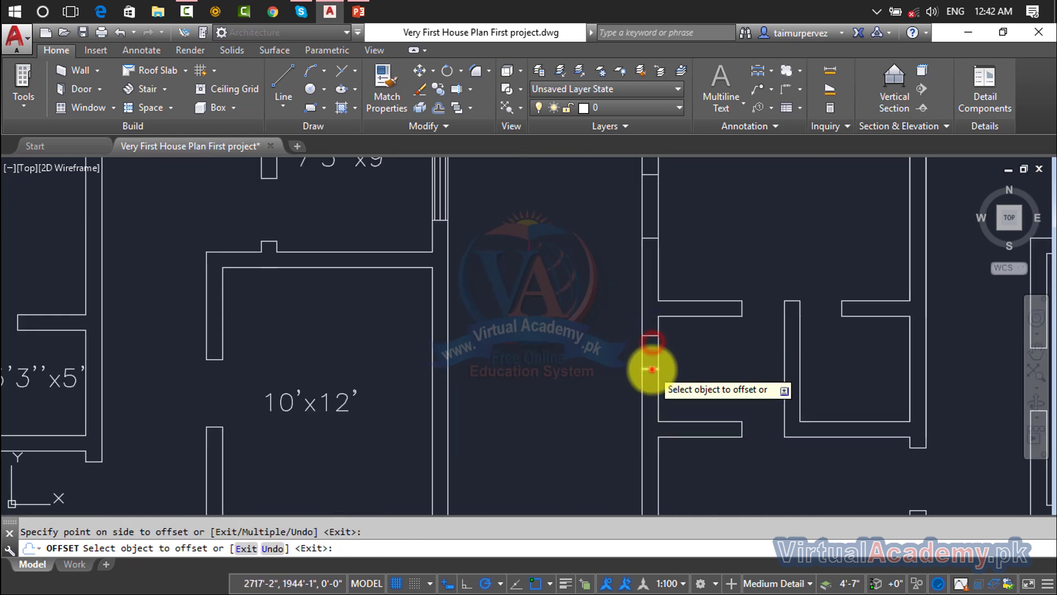
scroll(652, 385, down, 4)
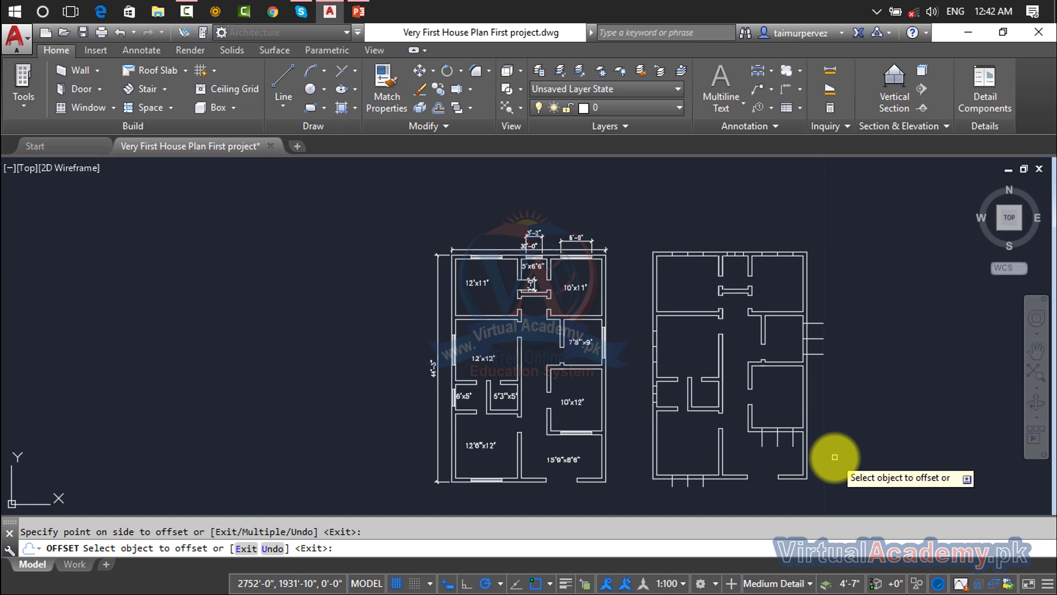
key(Escape)
- Erase the eight midpoint construction lines between the window edge lines throughout the second plan
scroll(719, 249, up, 5)
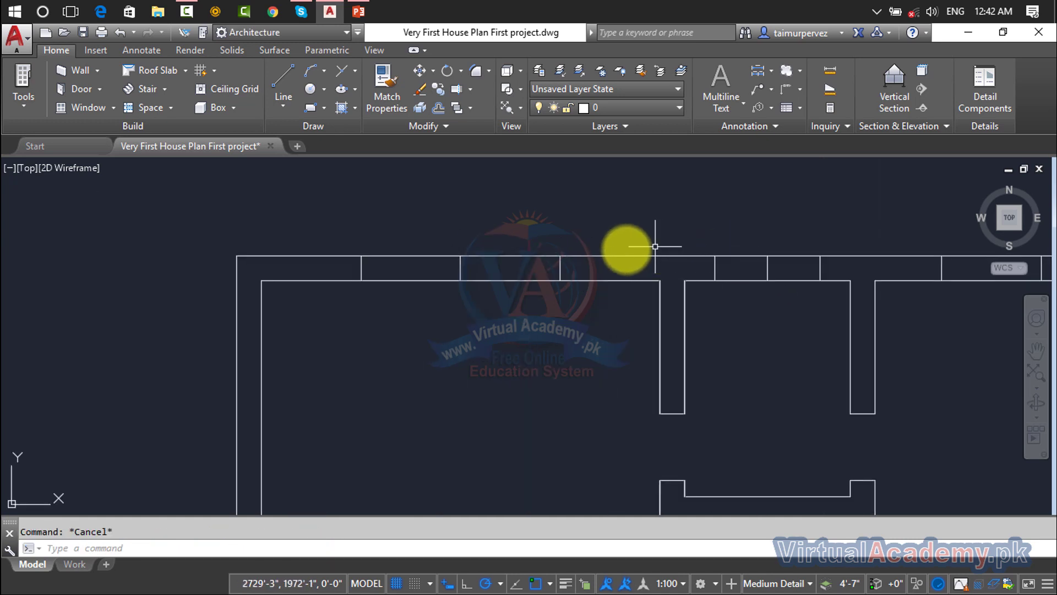
click(460, 270)
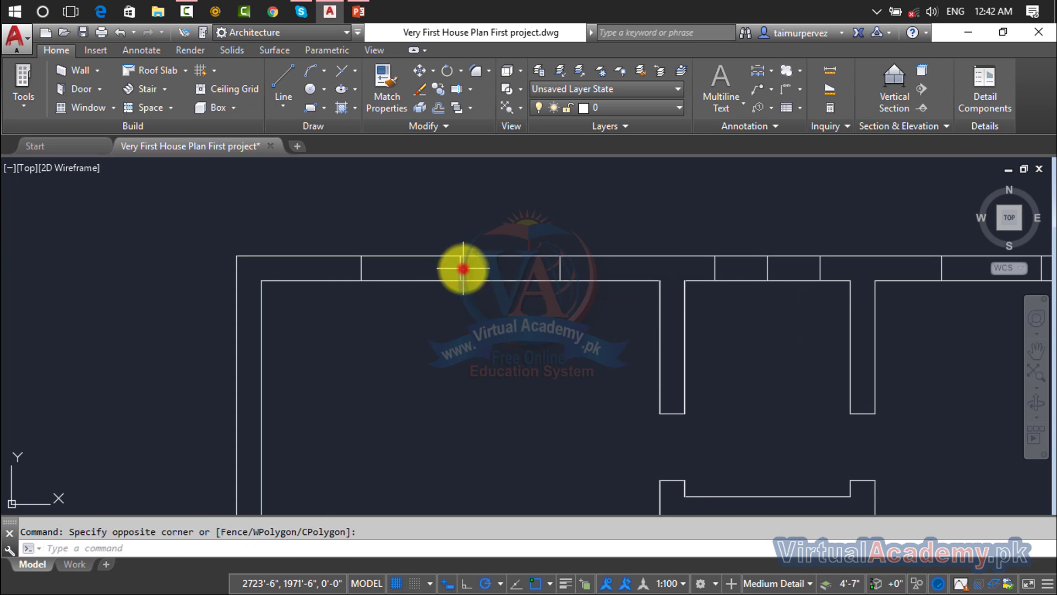
click(461, 269)
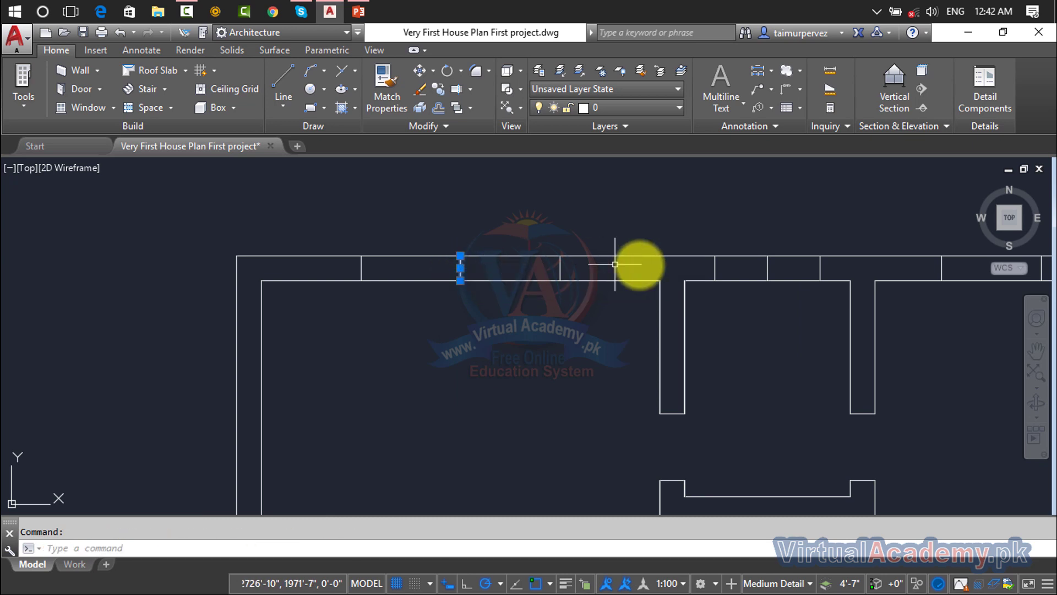
click(768, 266)
scroll(805, 267, down, 3)
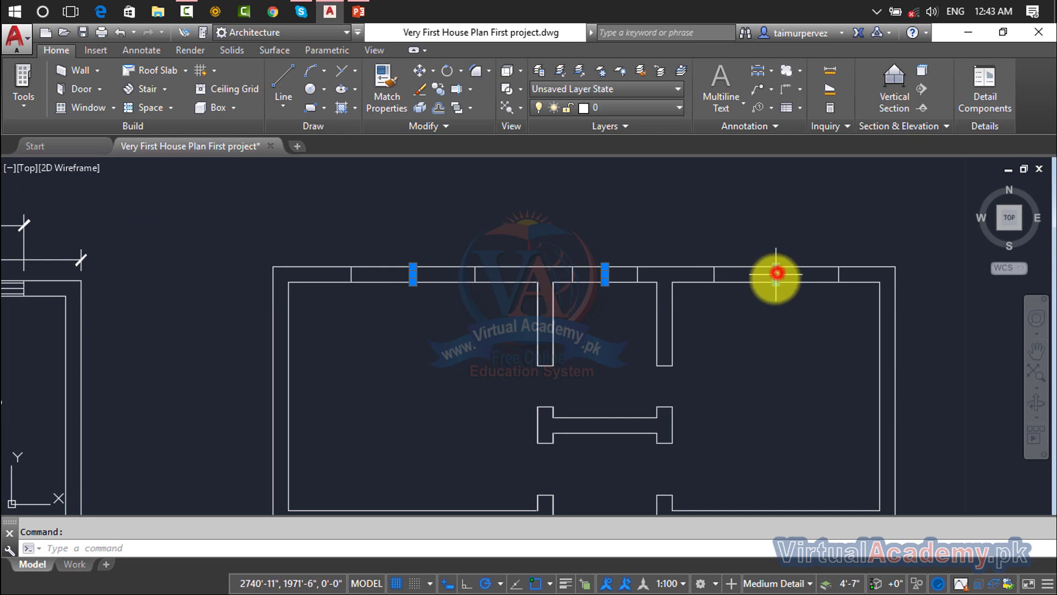
scroll(749, 318, down, 3)
scroll(772, 194, up, 3)
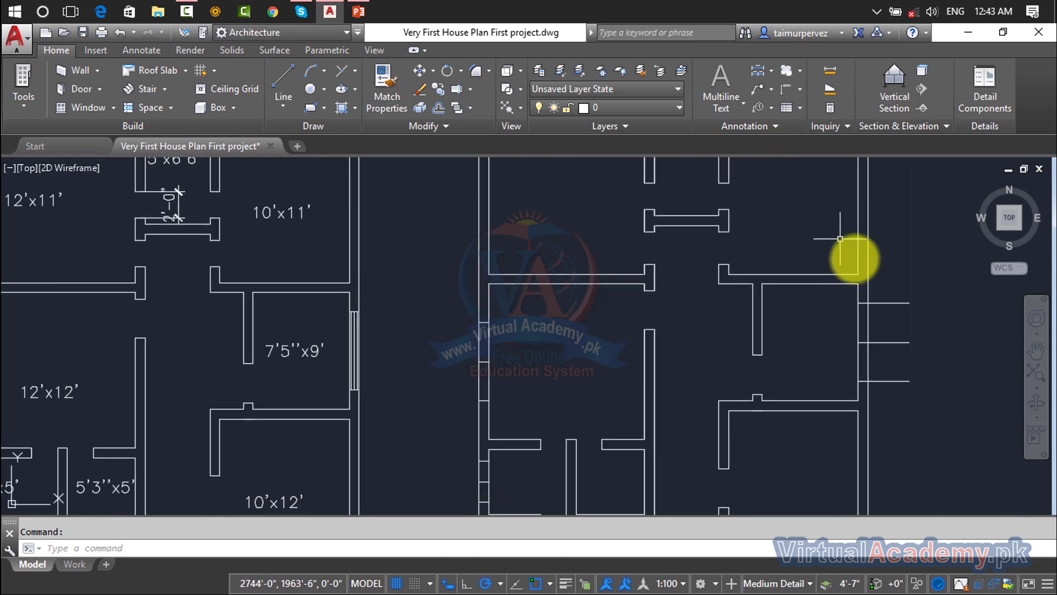
click(866, 342)
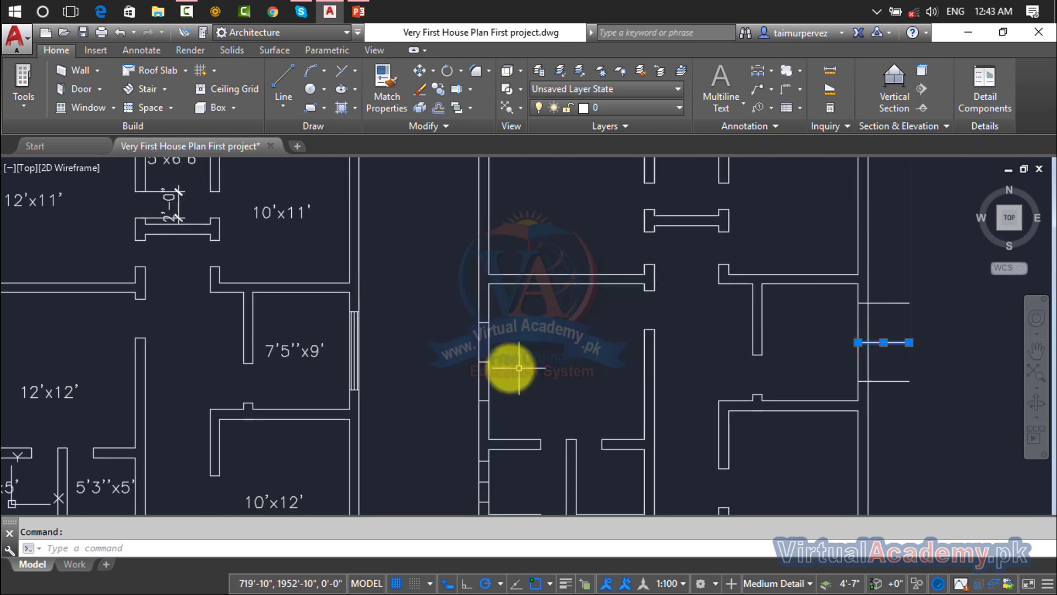
scroll(566, 248, down, 3)
scroll(554, 302, up, 3)
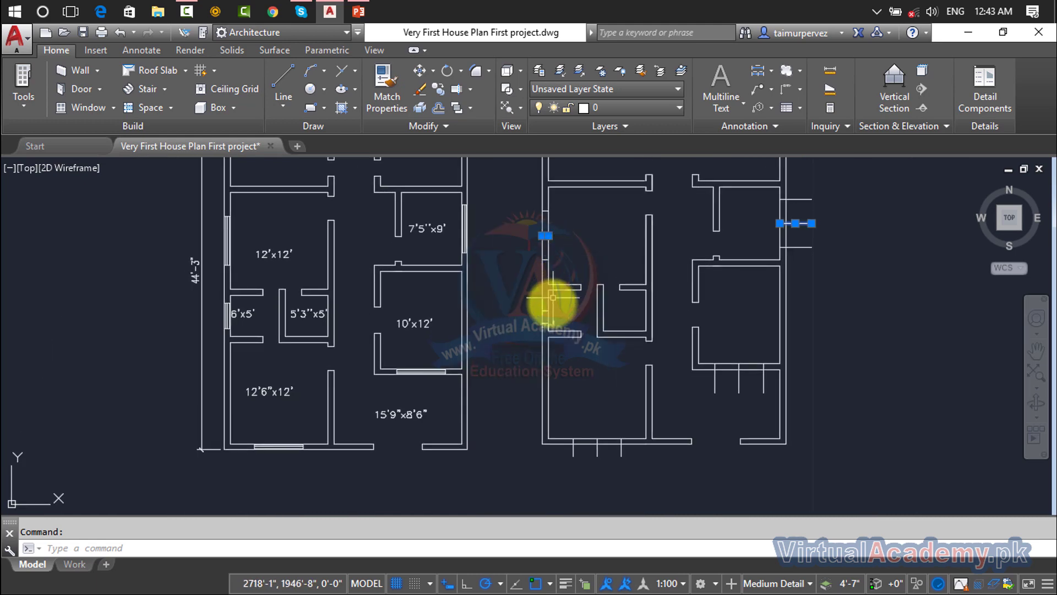
scroll(563, 338, down, 3)
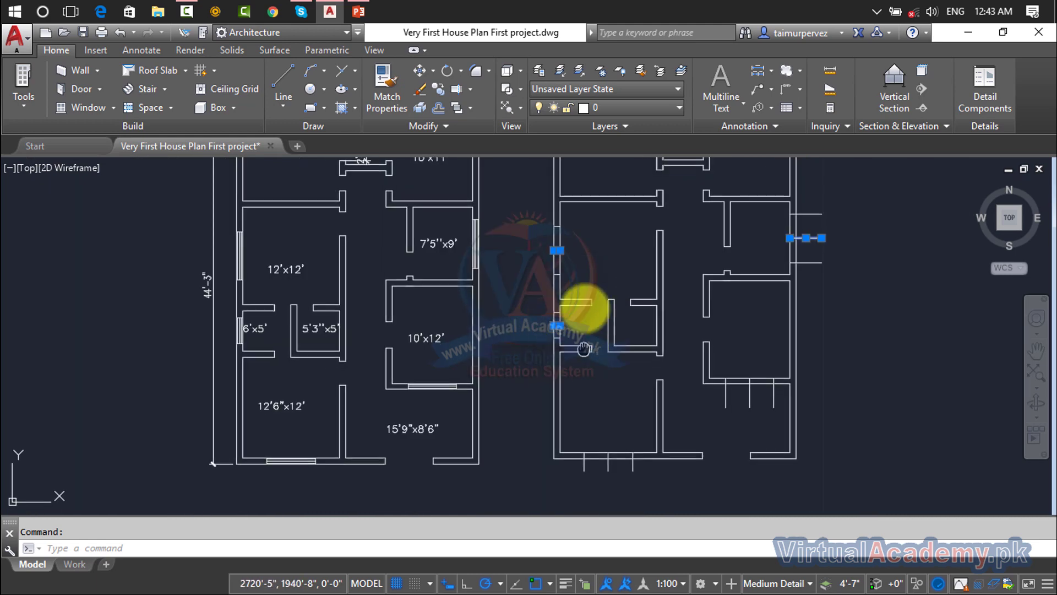
click(607, 397)
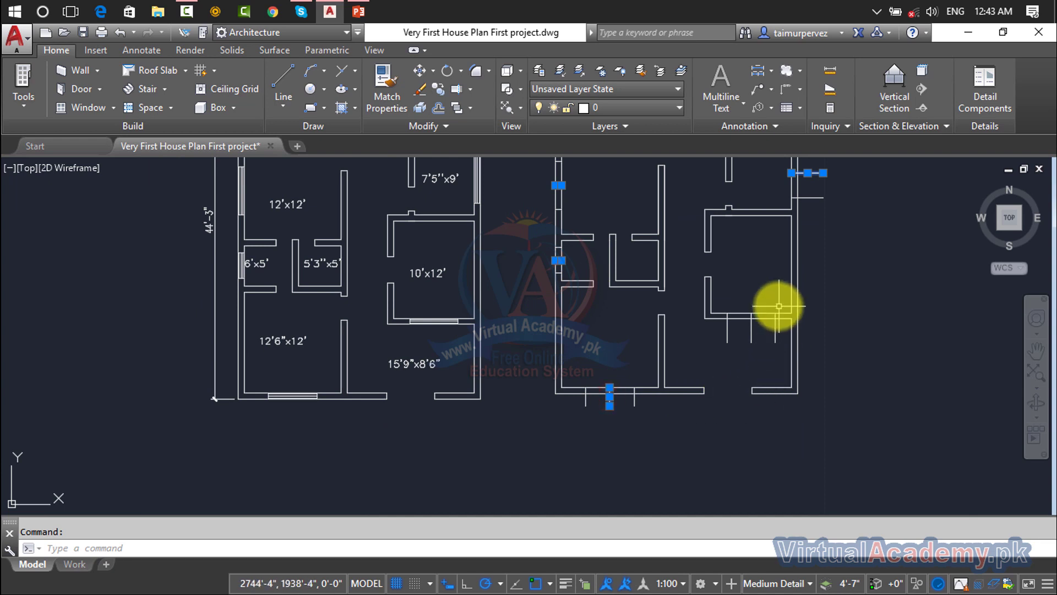
click(752, 325)
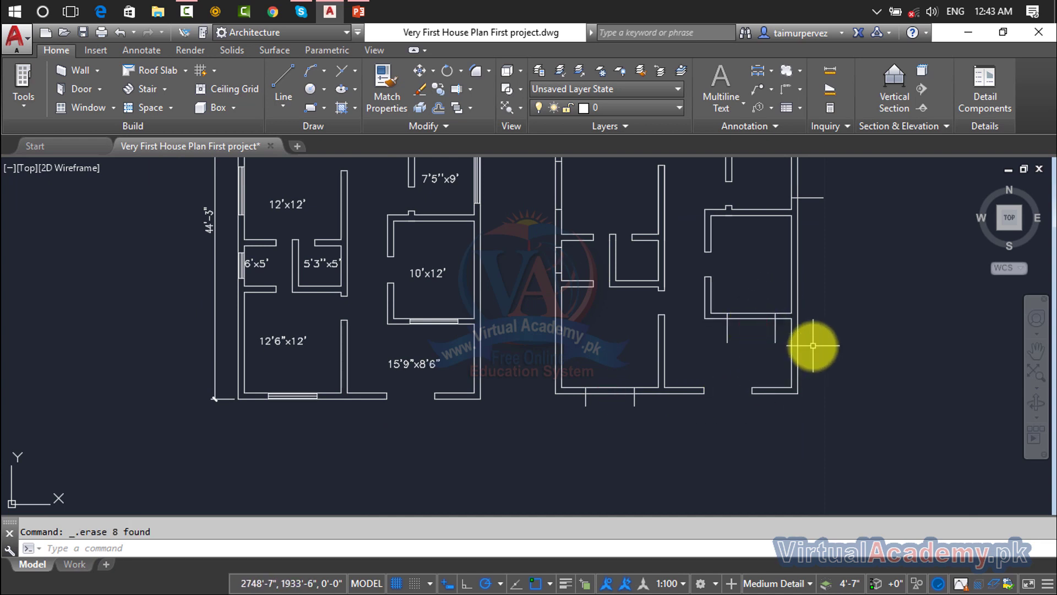
- Draw a 6'-0" horizontal centre line between the edge midpoints of the top-right room's window in the second plan
middle_drag(811, 415, 790, 514)
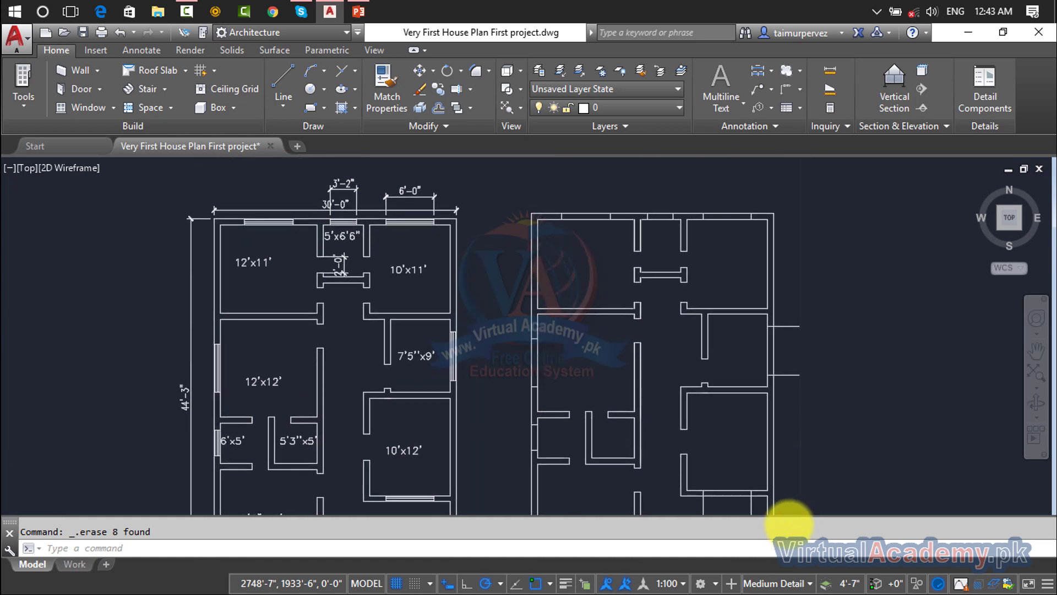
scroll(683, 207, up, 5)
scroll(741, 239, up, 6)
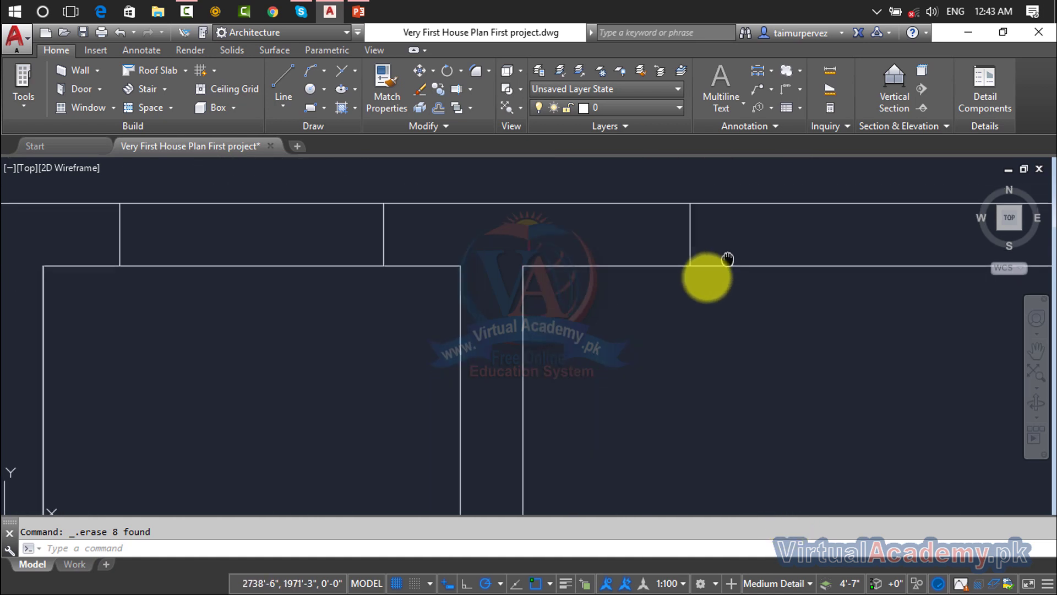
text(L)
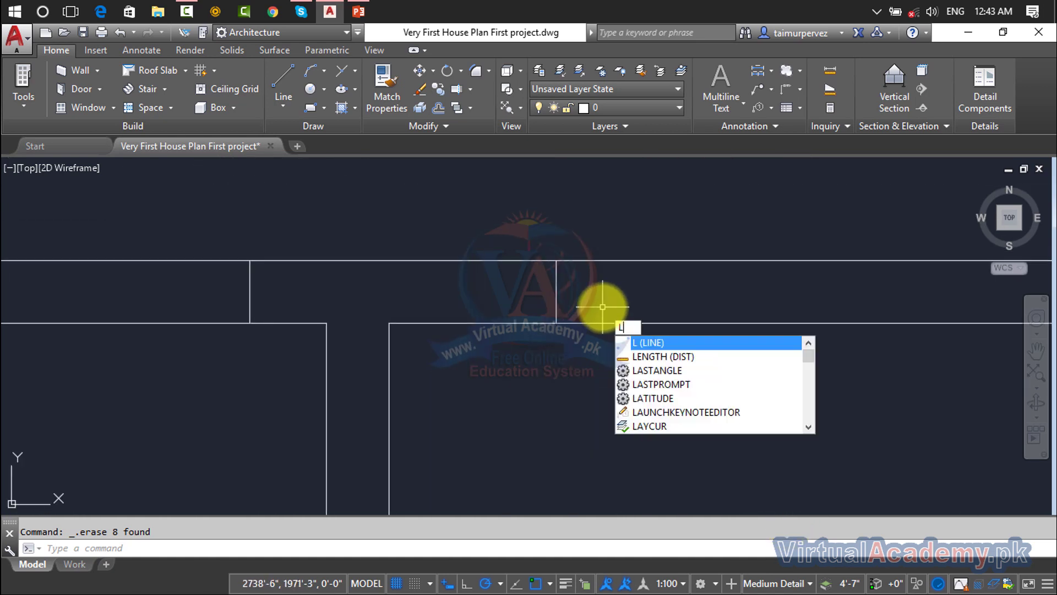
key(Return)
click(556, 291)
scroll(717, 288, down, 4)
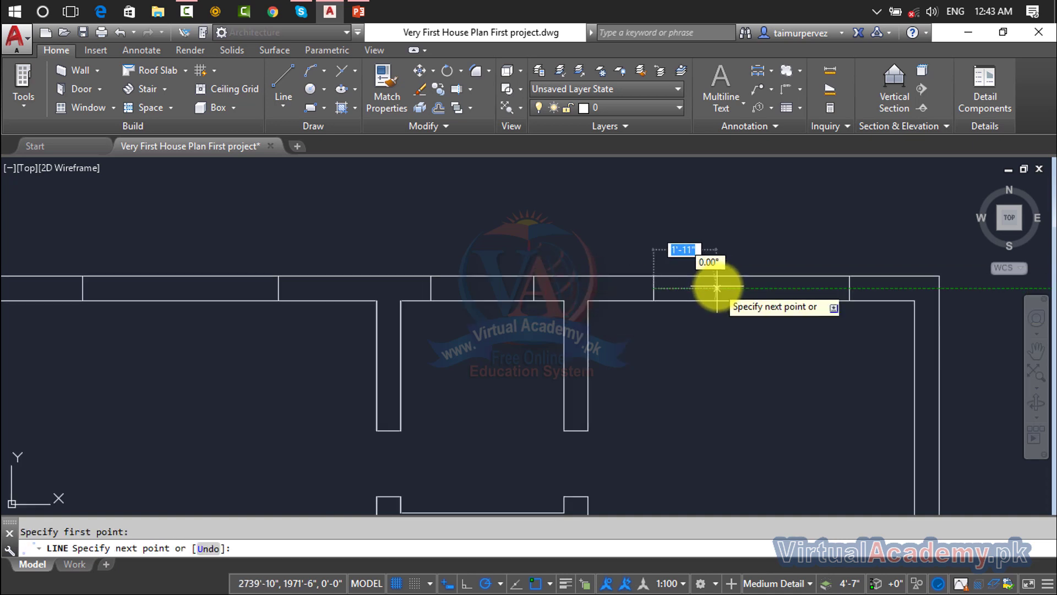
middle_drag(717, 287, 633, 302)
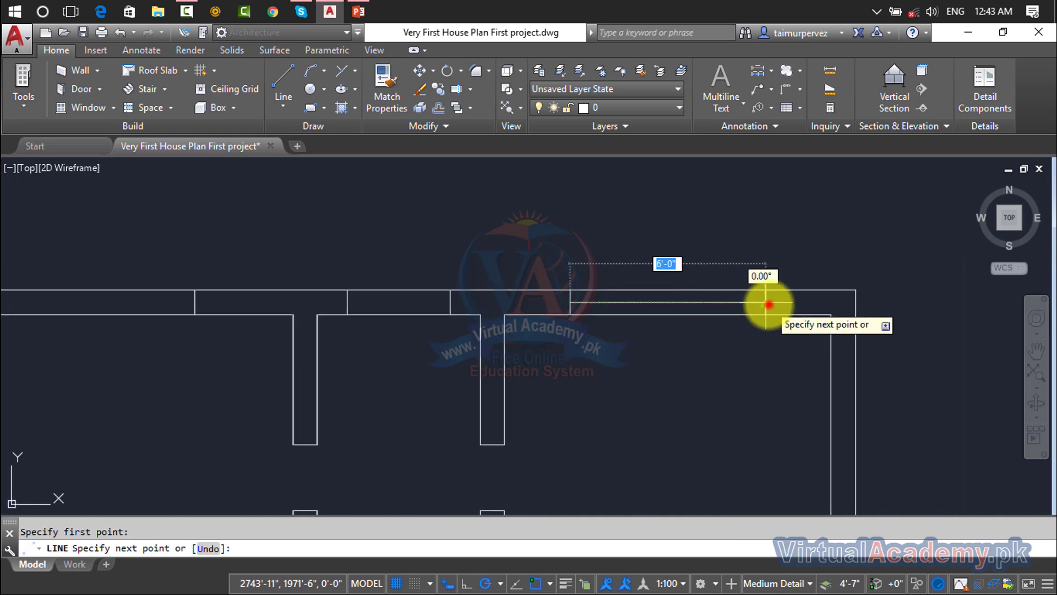
click(768, 304)
key(Return)
- Draw horizontal centre lines between the edge midpoints of the small middle room's and top-left room's windows in the top wall
middle_drag(466, 324, 718, 289)
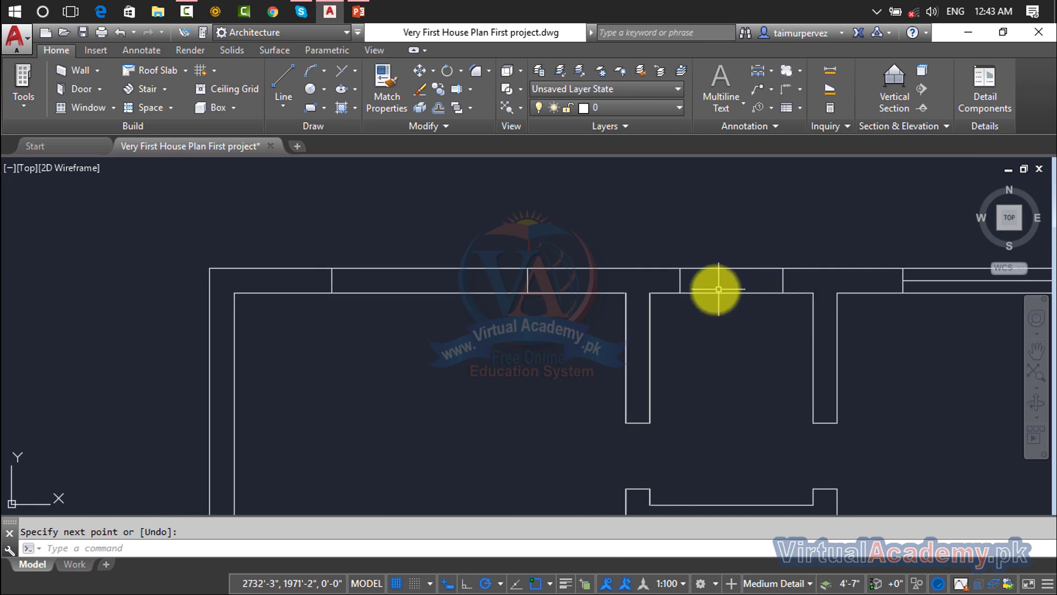
key(Return)
click(680, 281)
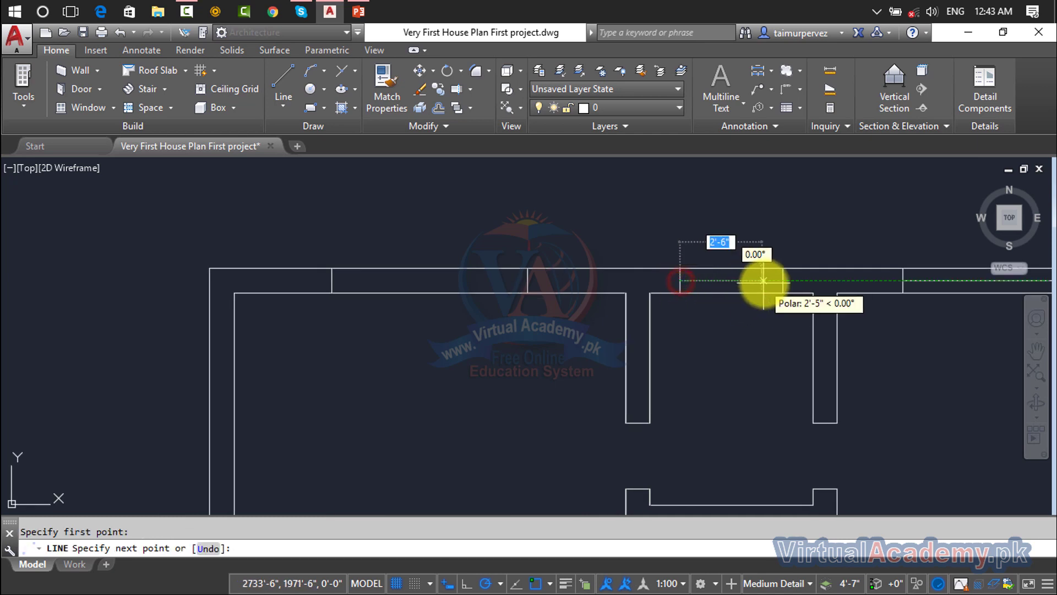
click(786, 284)
key(Return)
key(Return)
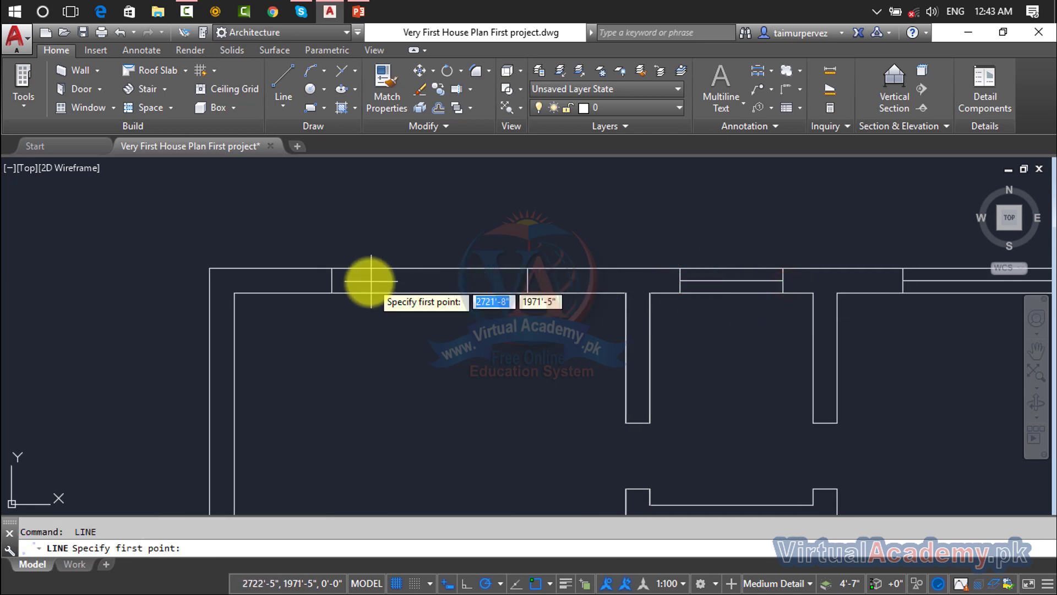
click(525, 281)
key(Return)
- Draw a vertical centre line between the edge midpoints of the middle-left room's window in the outer left wall
scroll(492, 311, down, 5)
scroll(538, 221, up, 10)
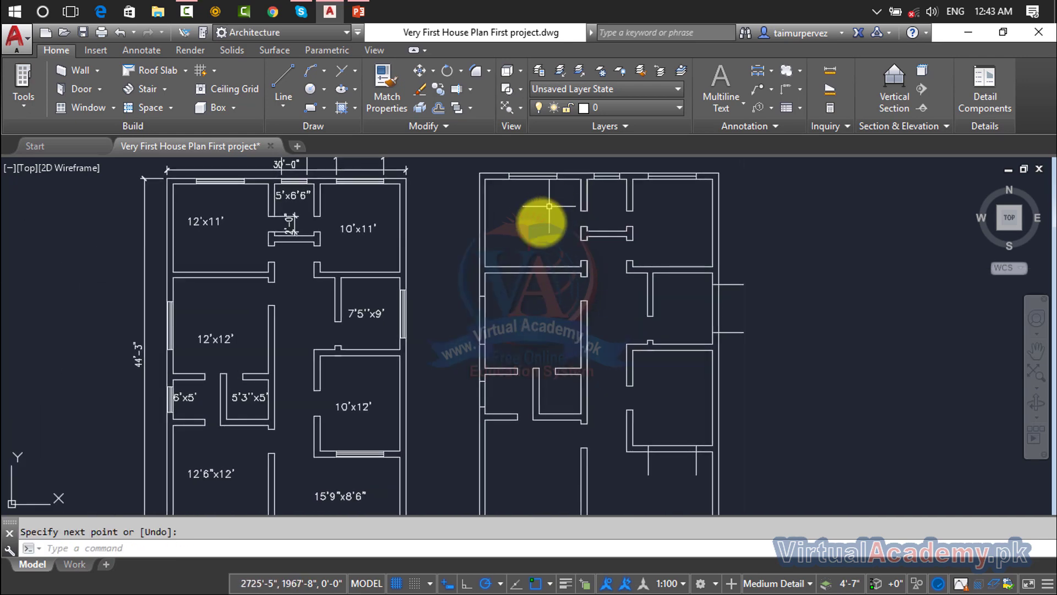
key(Return)
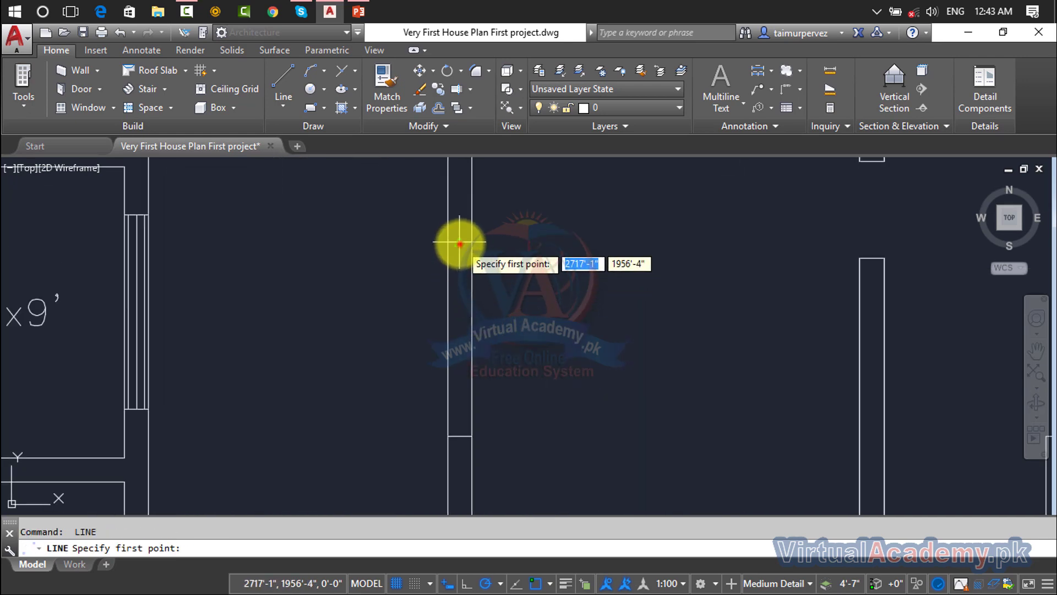
click(459, 242)
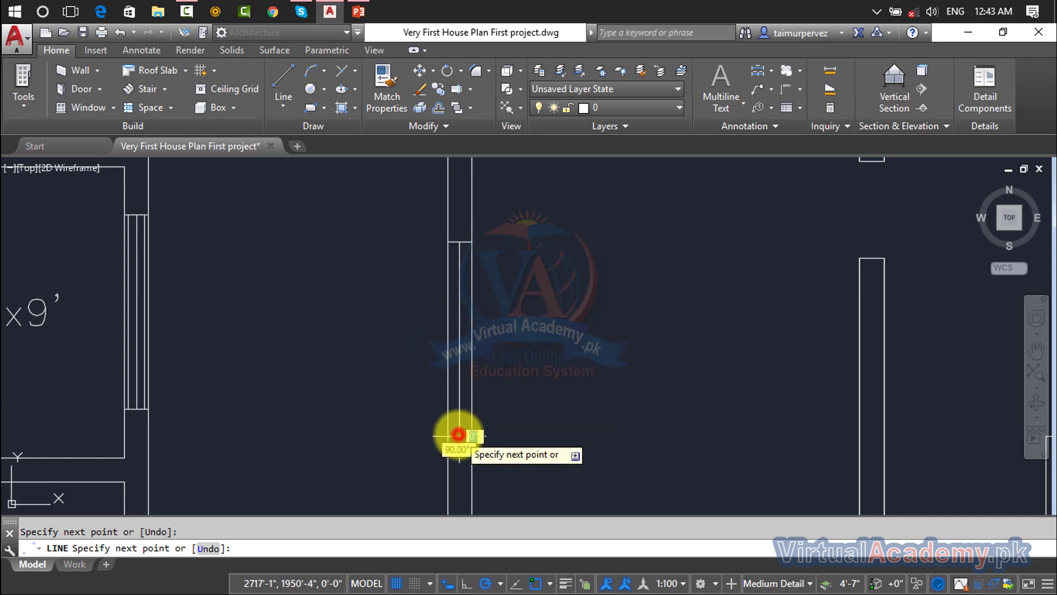
scroll(457, 430, down, 4)
scroll(490, 213, up, 3)
key(Return)
- Draw a vertical centre line between the edge midpoints of the small lower-left bathroom's window
key(Return)
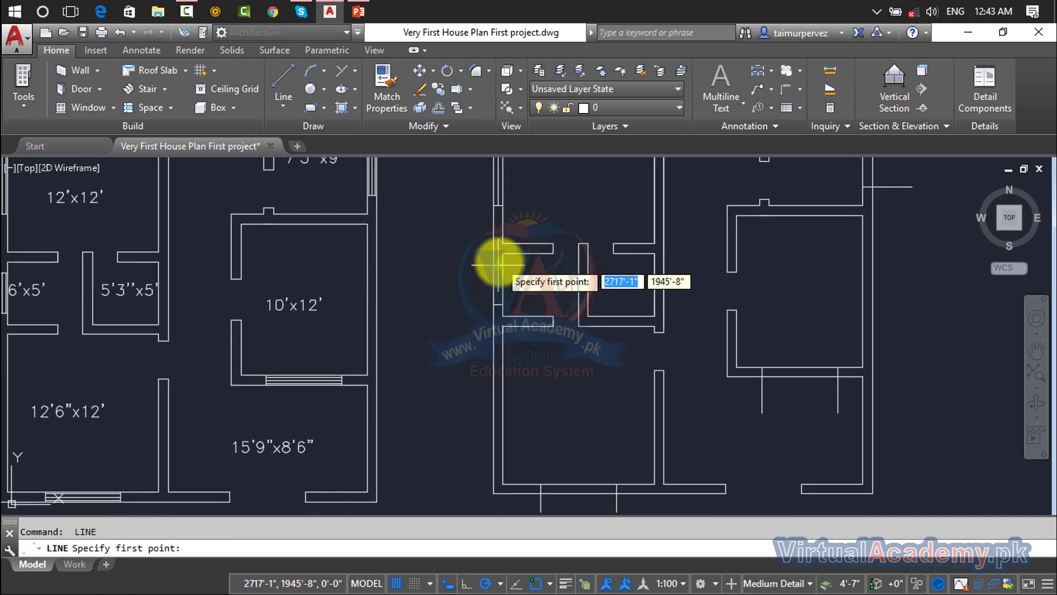
scroll(498, 264, up, 3)
click(491, 270)
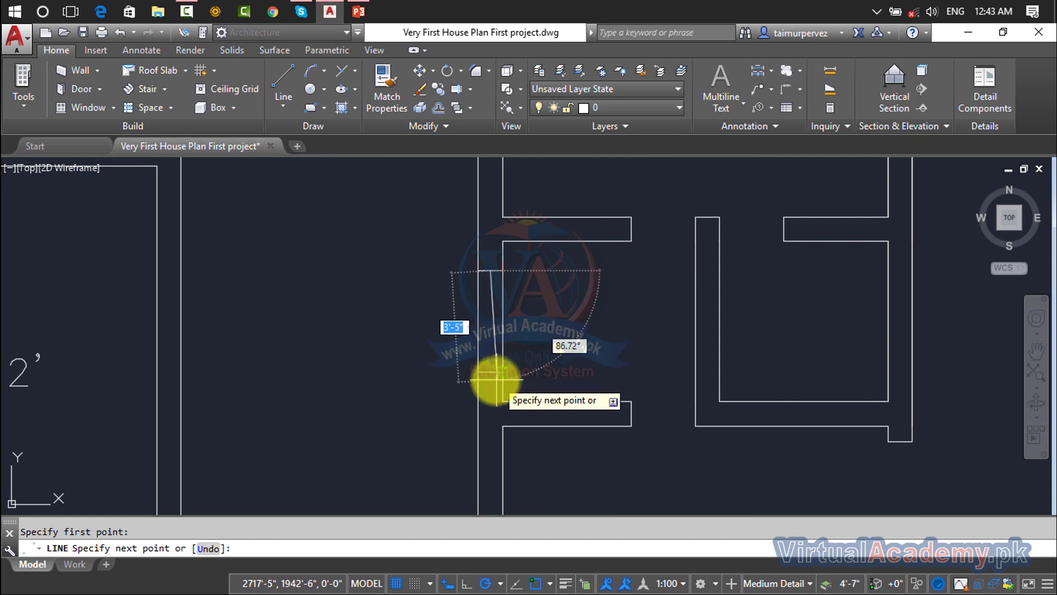
key(Return)
scroll(527, 320, down, 3)
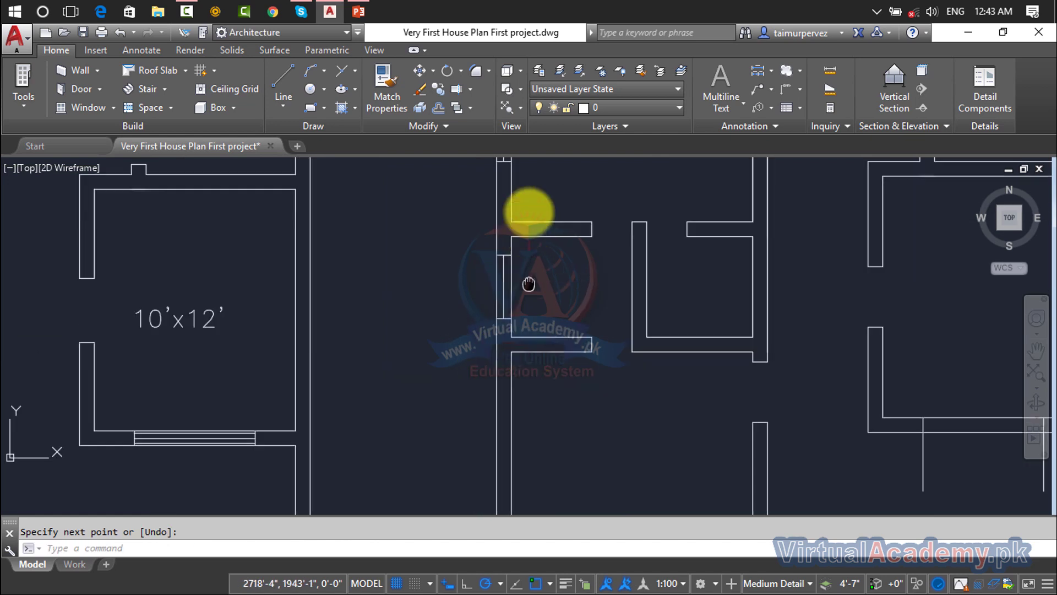
middle_drag(538, 330, 550, 276)
key(Return)
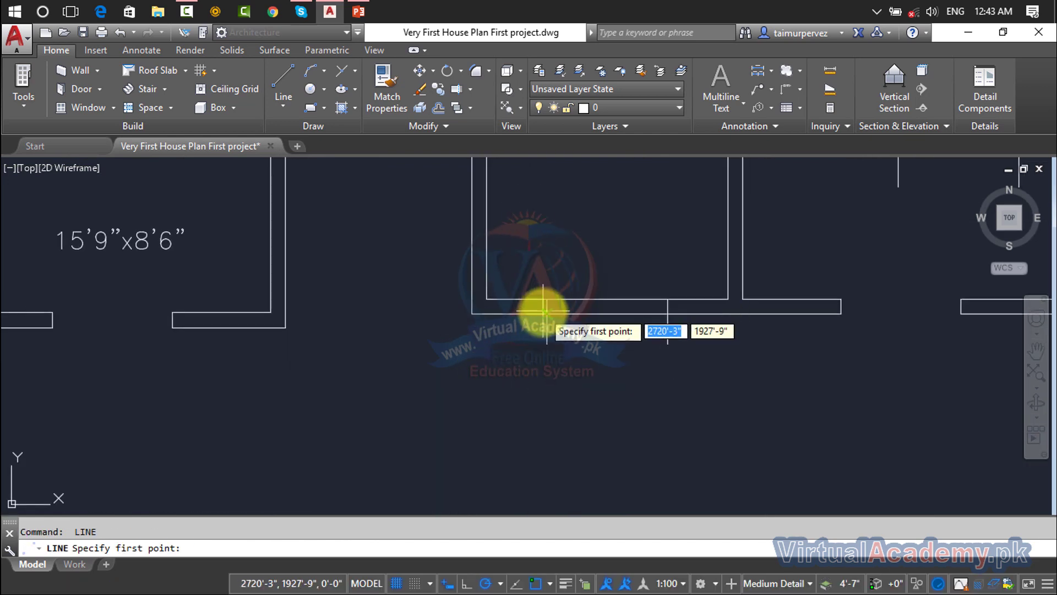
scroll(547, 307, up, 5)
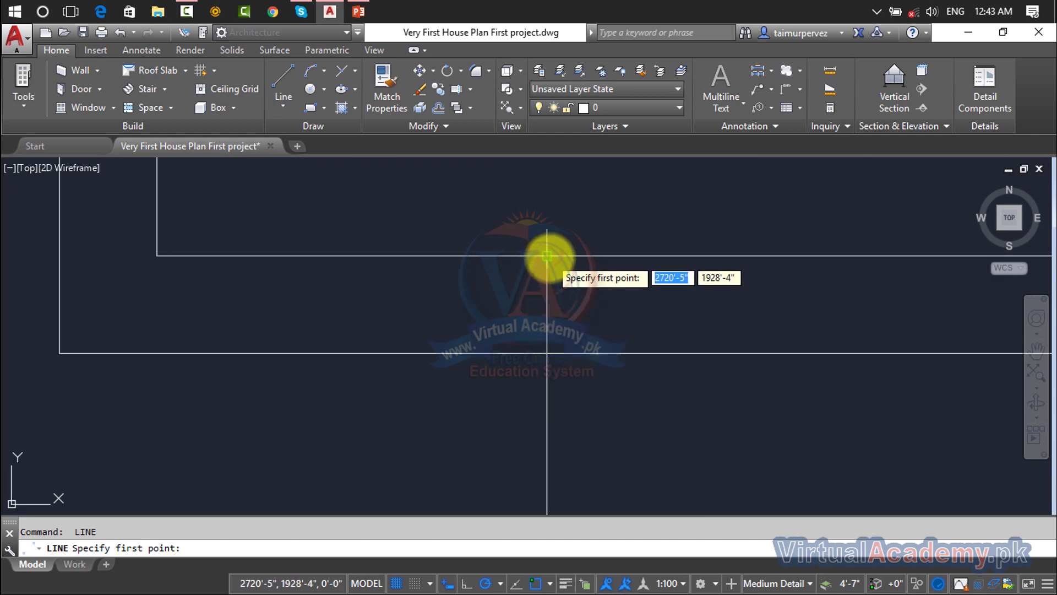
key(Escape)
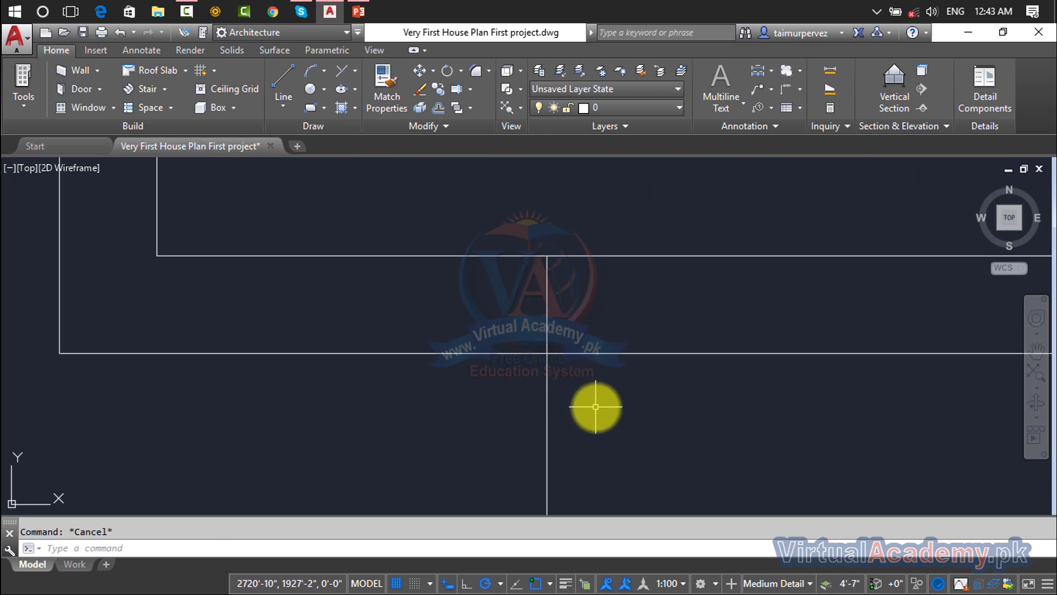
- Trim the two window edge lines that stick out below the bottom wall of the lower-left room
scroll(595, 403, down, 5)
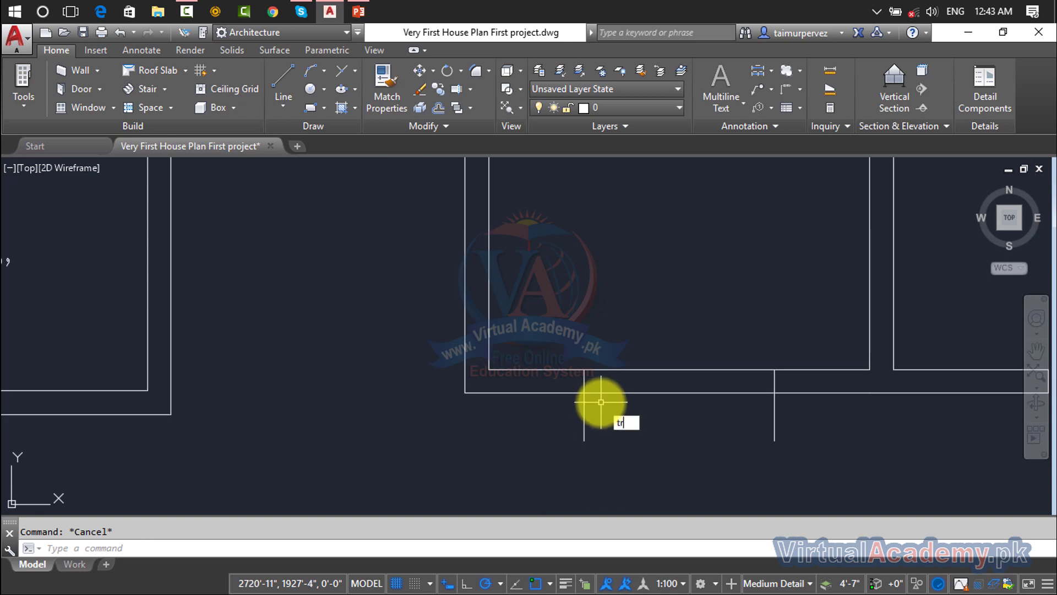
text(tr)
key(Return)
key(Return)
click(826, 420)
click(523, 444)
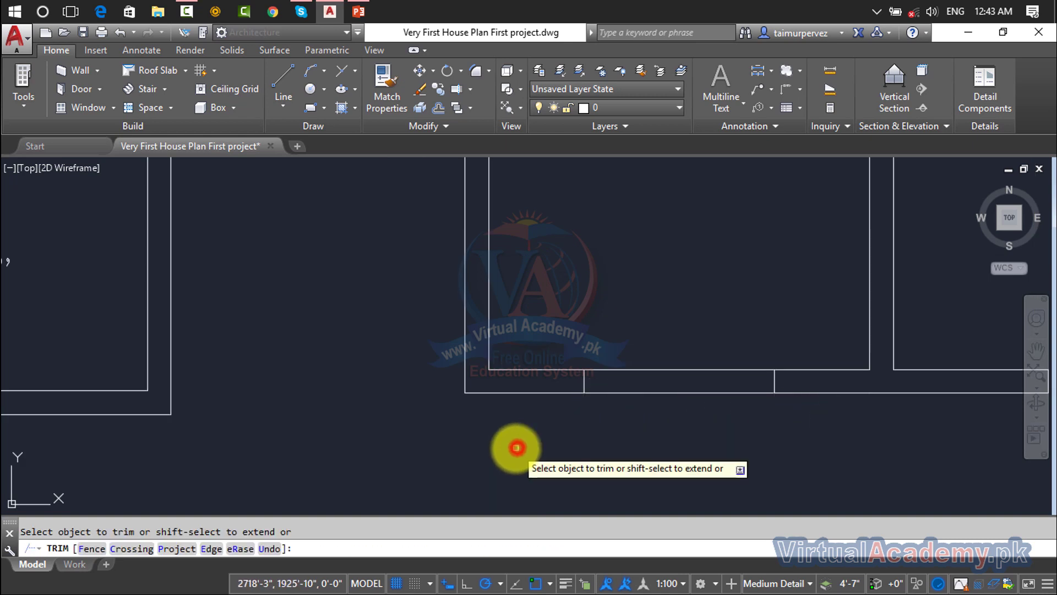
key(Escape)
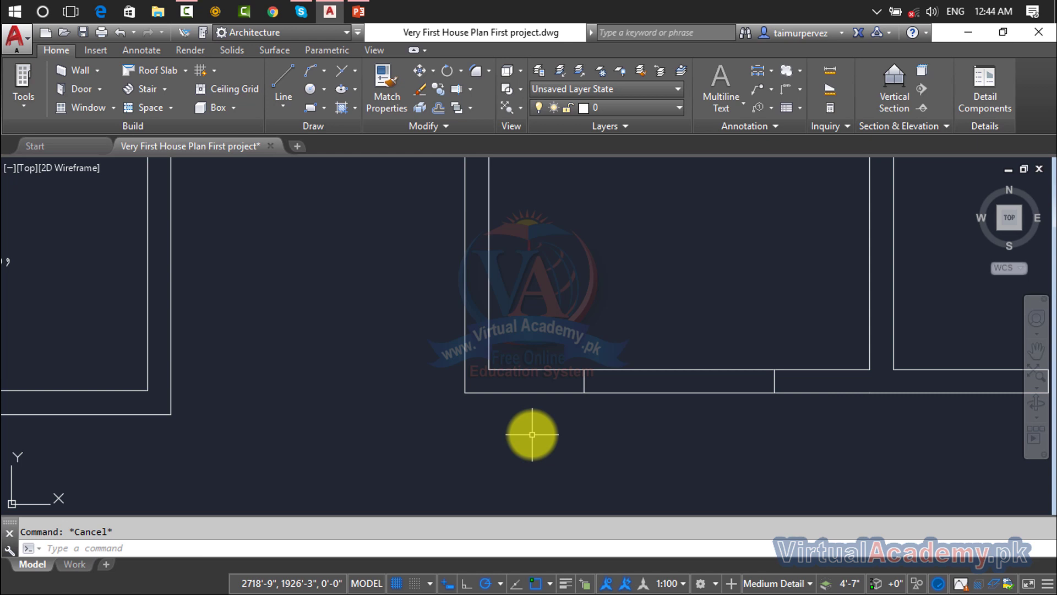
- Draw a 6'-0" horizontal centre line between the edge midpoints of the lower-left room's bottom wall window
text(l)
key(Return)
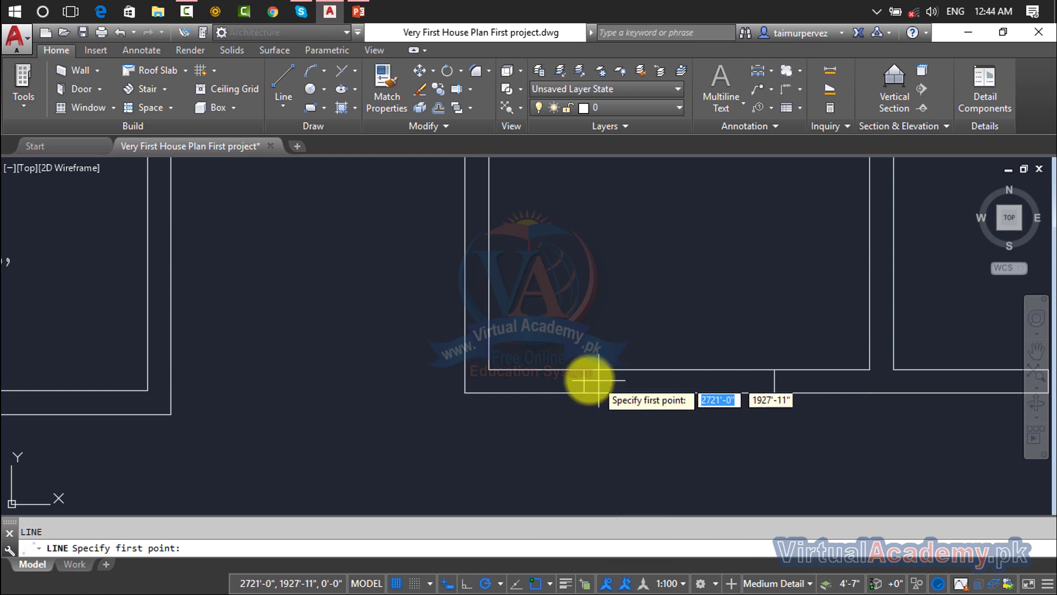
click(582, 380)
scroll(774, 381, up, 4)
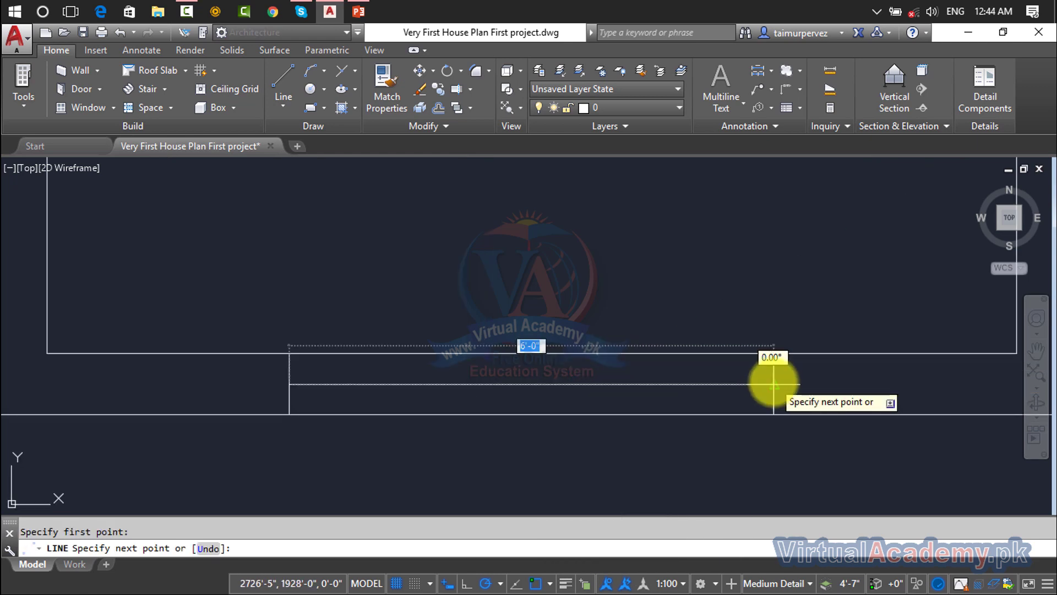
click(773, 382)
key(Return)
scroll(838, 373, down, 5)
- Trim the two window edge lines that stick out below the bottom wall of the lower-right room (10'x12' in the reference)
middle_drag(826, 373, 342, 389)
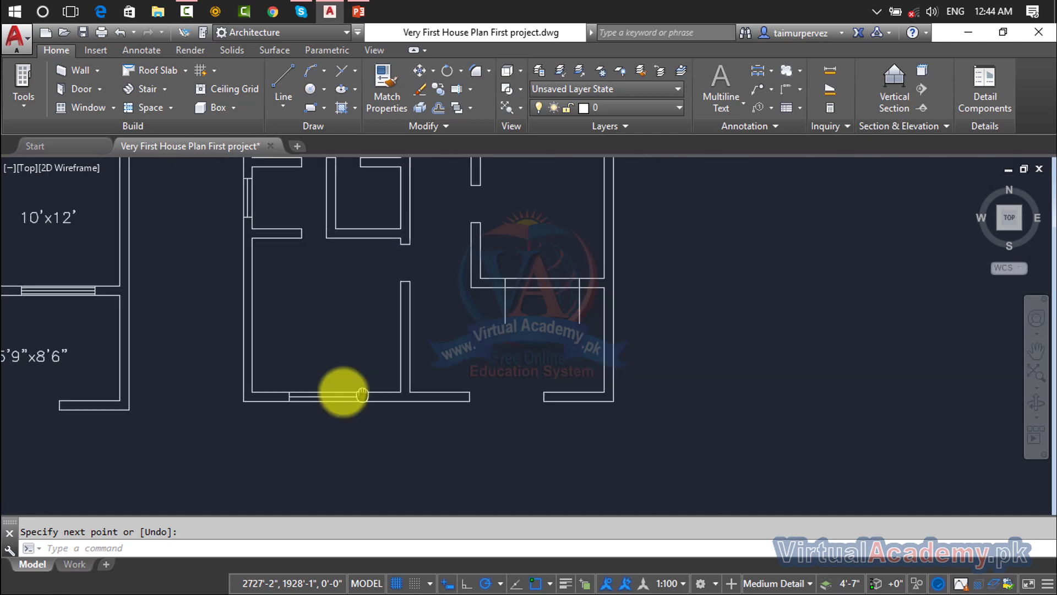
scroll(459, 400, up, 2)
scroll(509, 312, up, 4)
key(Escape)
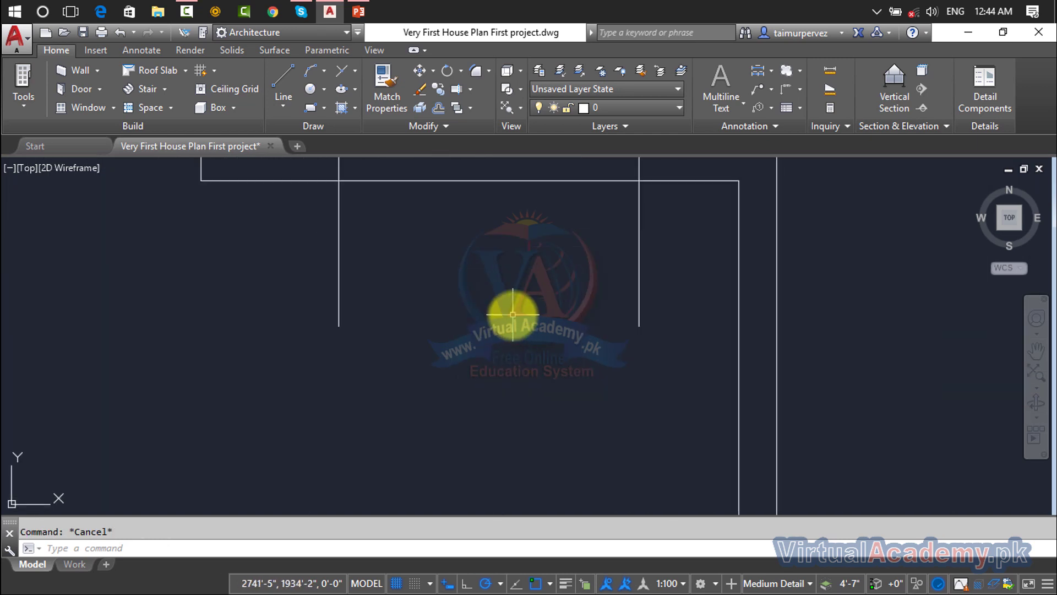
key(Return)
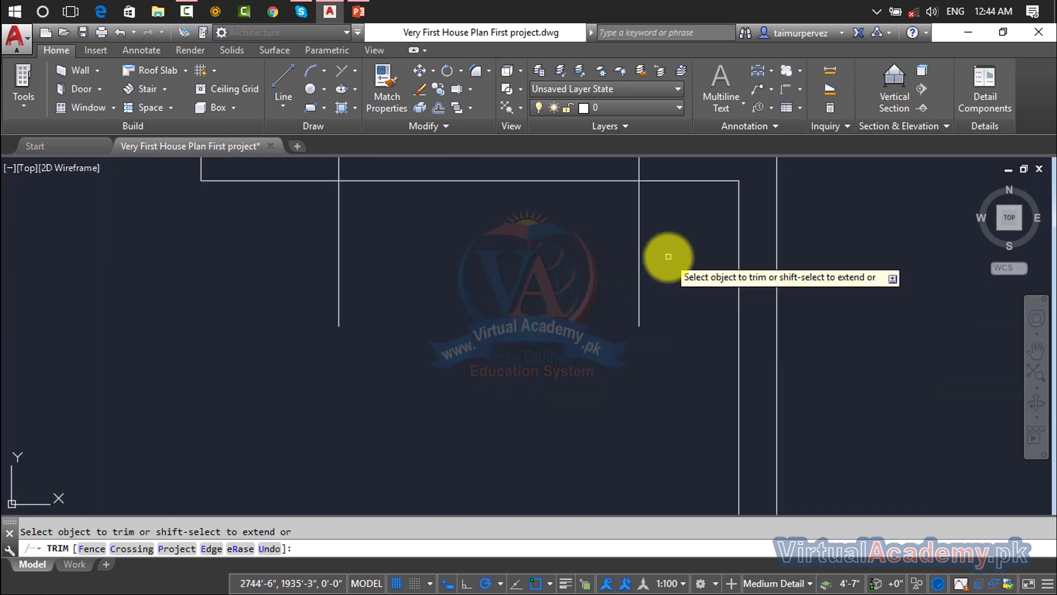
click(668, 255)
click(269, 322)
scroll(396, 302, down, 4)
scroll(358, 341, up, 4)
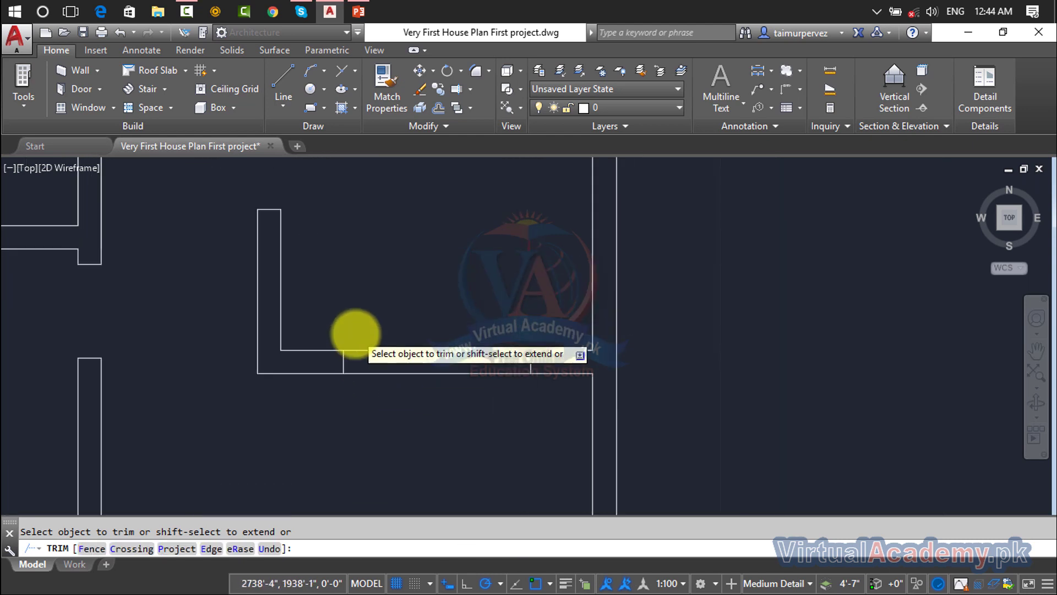
key(Escape)
- Draw a 6'-0" horizontal centre line between the edge midpoints of the lower-right room's bottom wall window
key(Return)
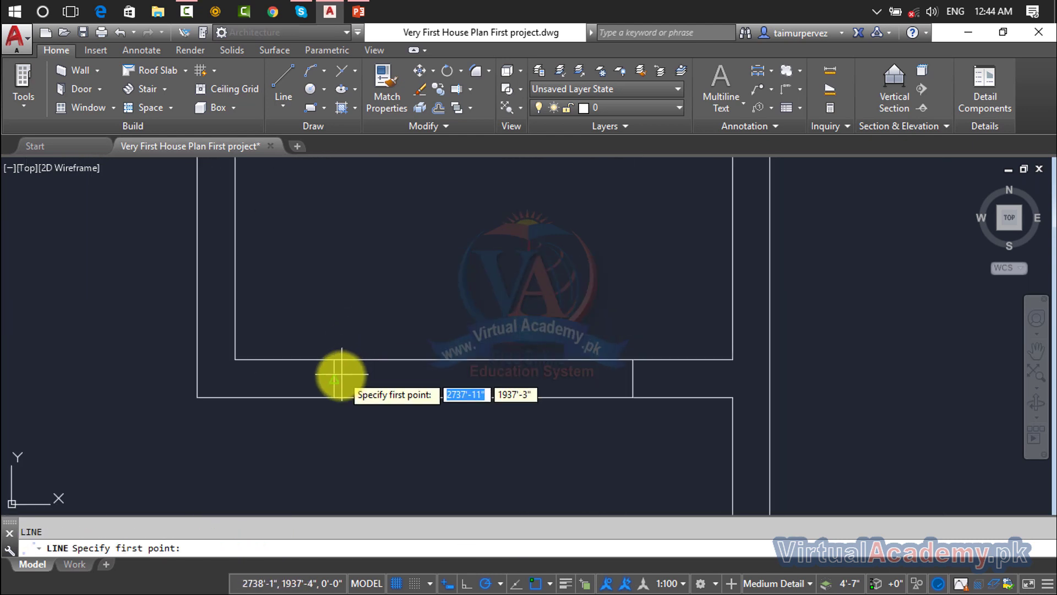
click(335, 377)
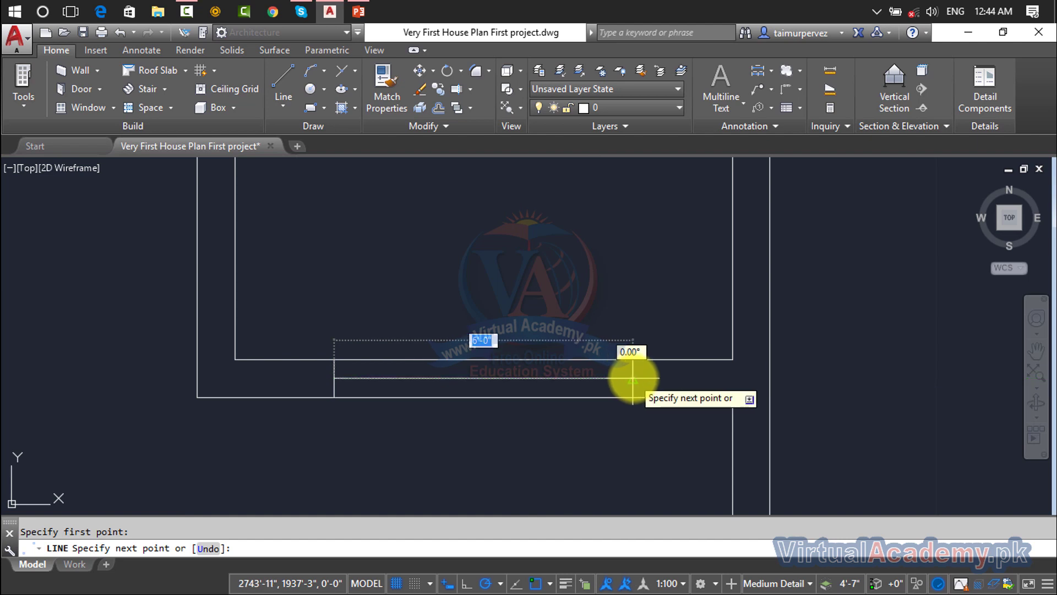
scroll(661, 358, down, 3)
- Trim the two window edge lines that stick out beyond the outer right wall at the middle-right room
scroll(626, 465, up, 2)
scroll(625, 347, up, 4)
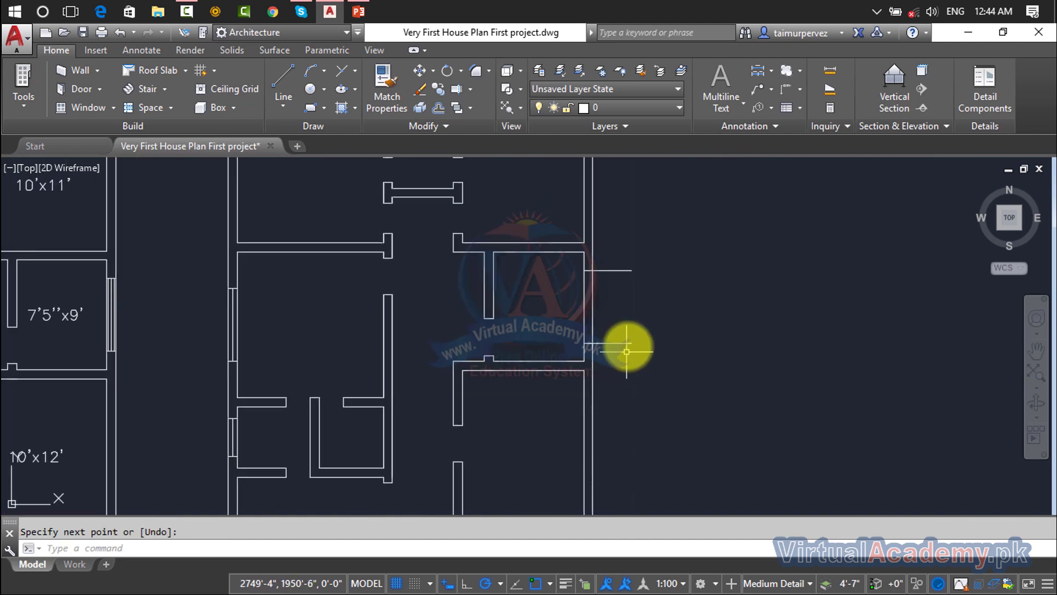
middle_drag(627, 346, 640, 229)
key(Escape)
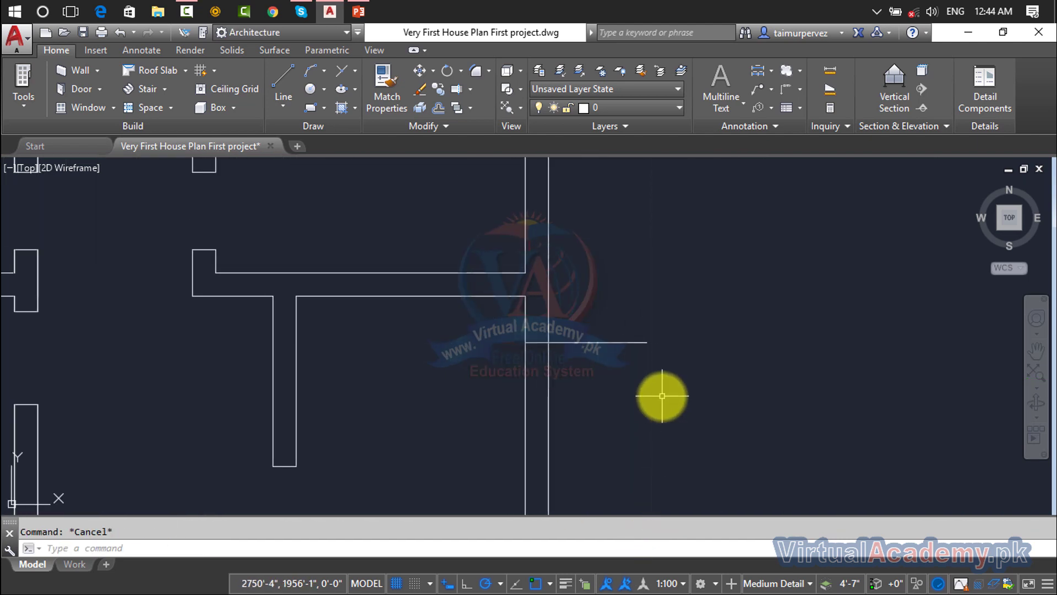
key(Return)
key(Return)
click(668, 299)
scroll(604, 504, down, 3)
middle_drag(605, 504, 609, 408)
click(608, 408)
scroll(590, 378, up, 4)
key(Escape)
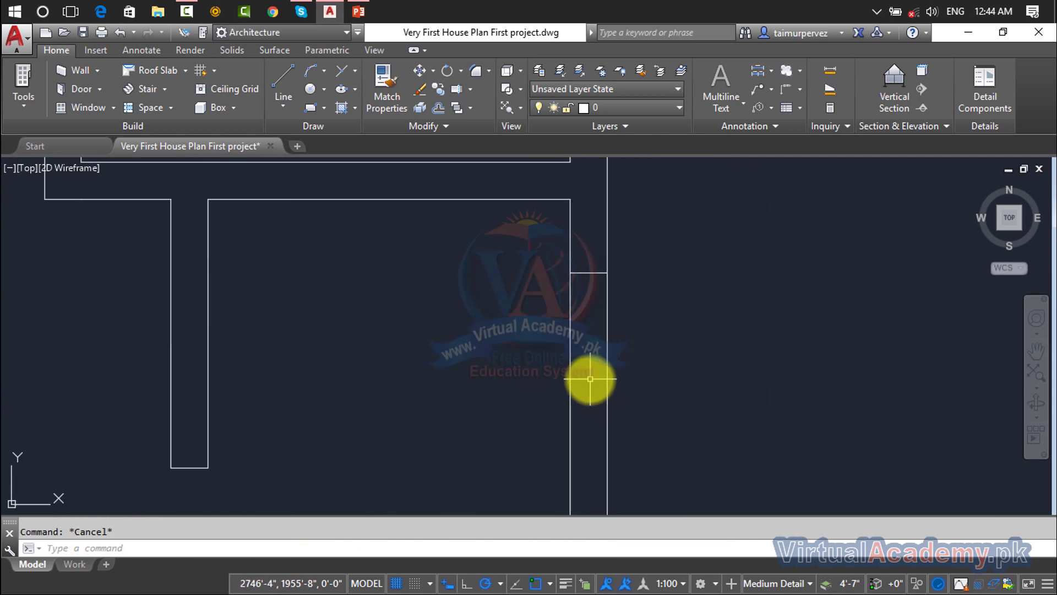
- Draw a vertical centre line between the edge midpoints of the middle-right room's window in the outer right wall
text(l)
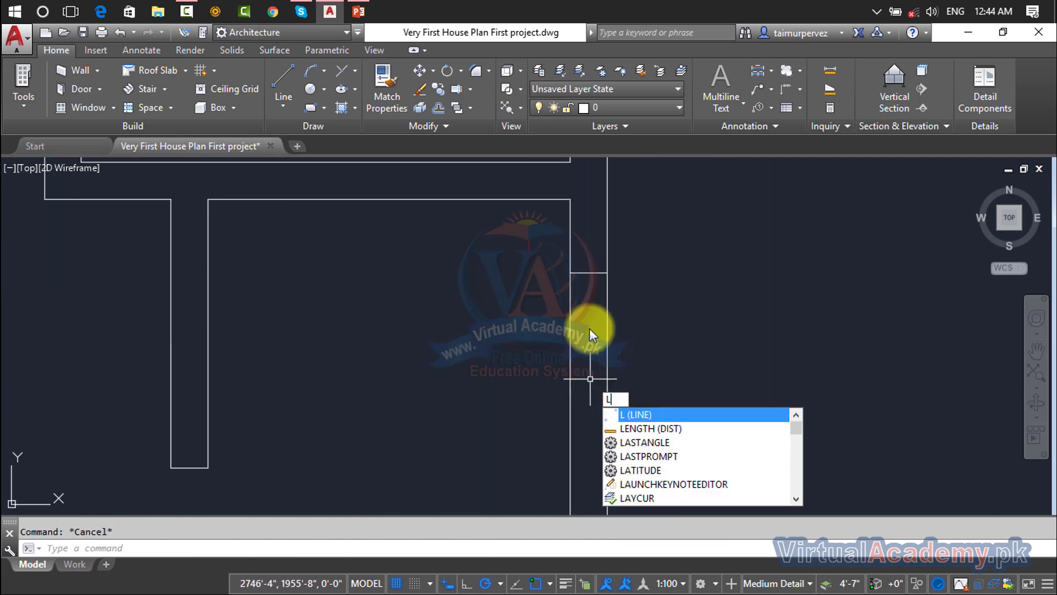
key(Return)
click(592, 275)
scroll(578, 378, down, 3)
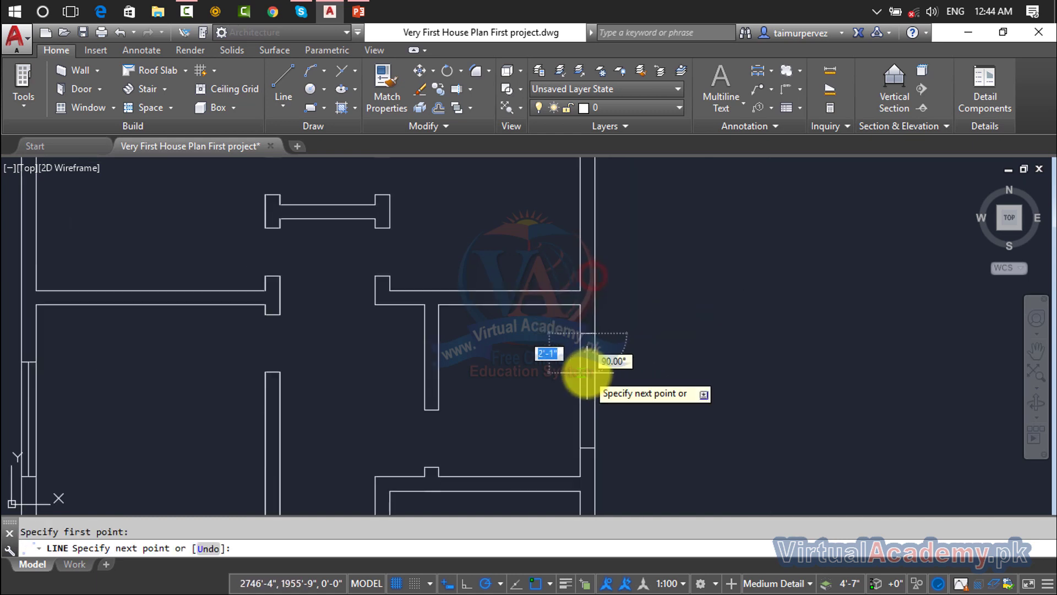
scroll(579, 302, up, 1)
scroll(591, 396, up, 4)
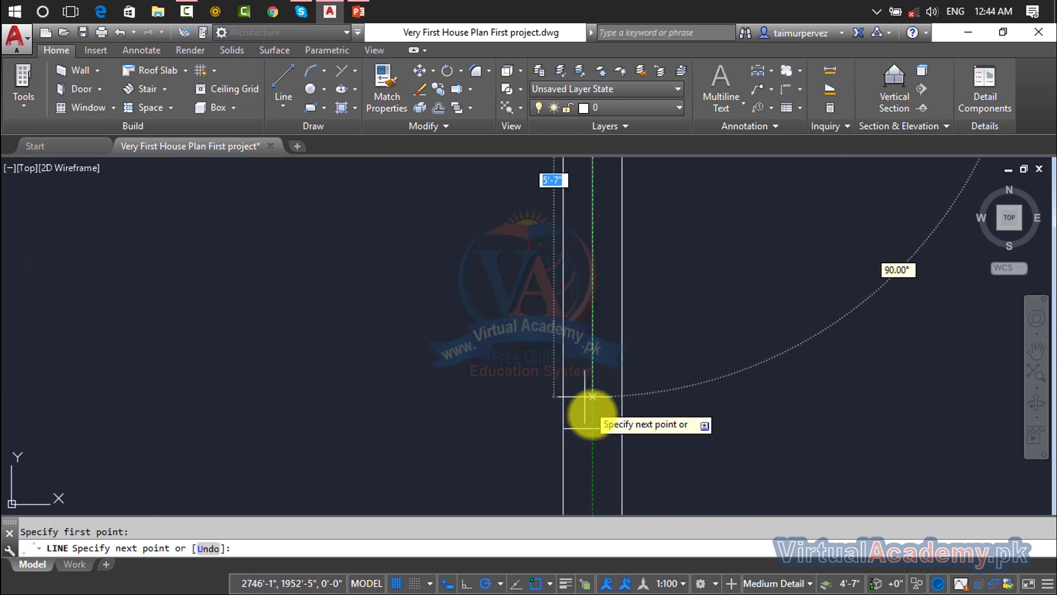
click(595, 428)
key(Return)
- Offset the centre line of the upper-left room's top wall window by 3" to both sides
scroll(675, 304, down, 5)
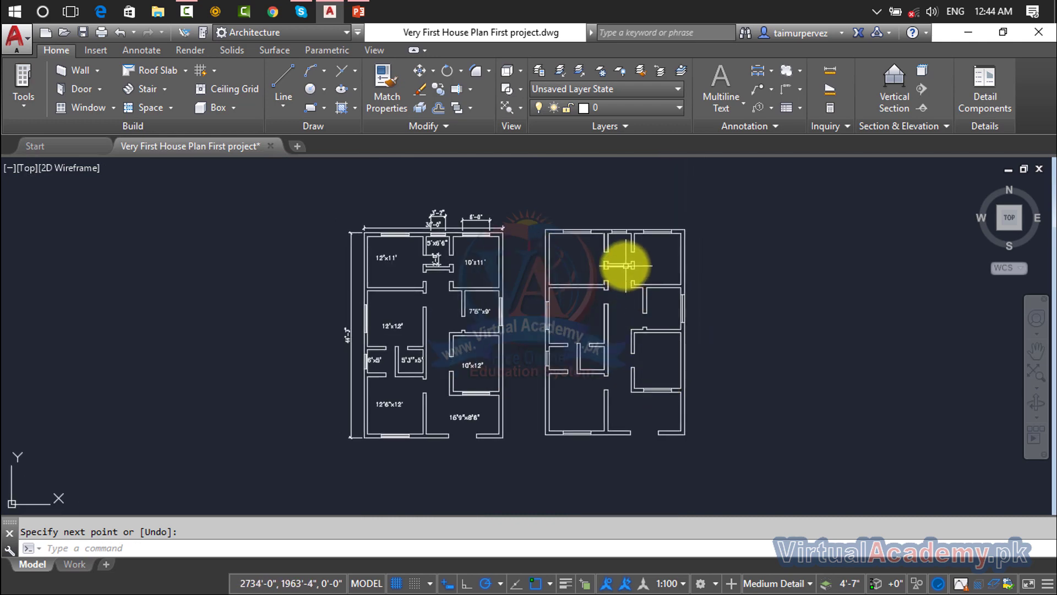
scroll(642, 395, up, 5)
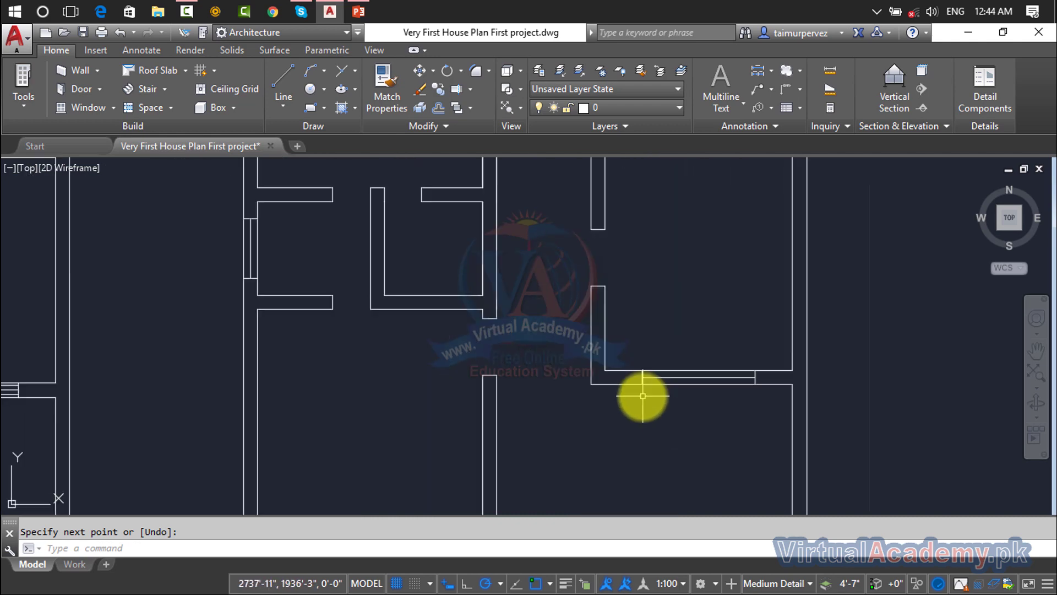
scroll(642, 395, down, 3)
scroll(548, 253, up, 5)
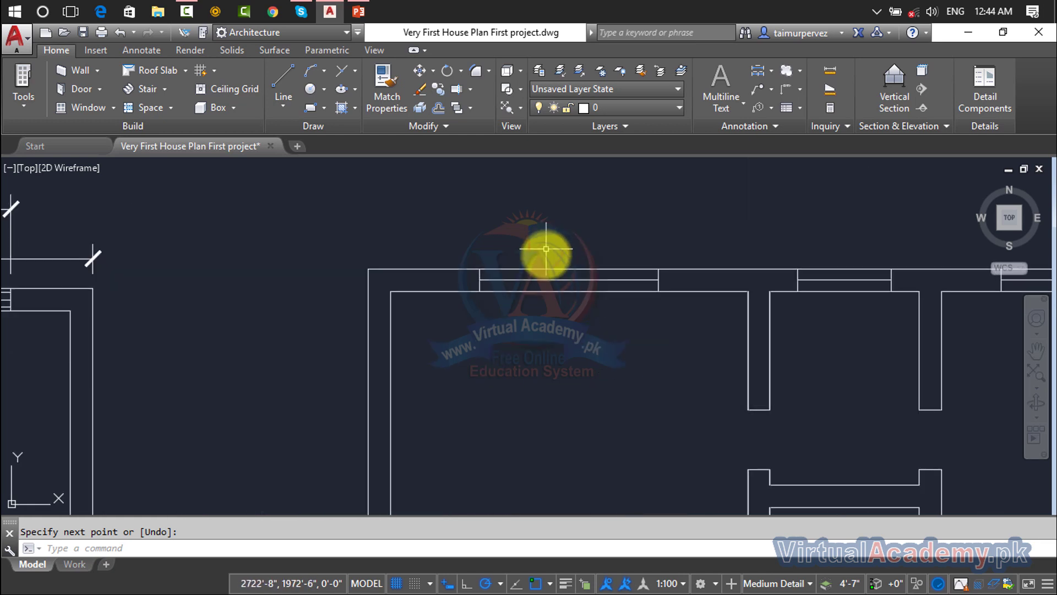
text(o)
key(Return)
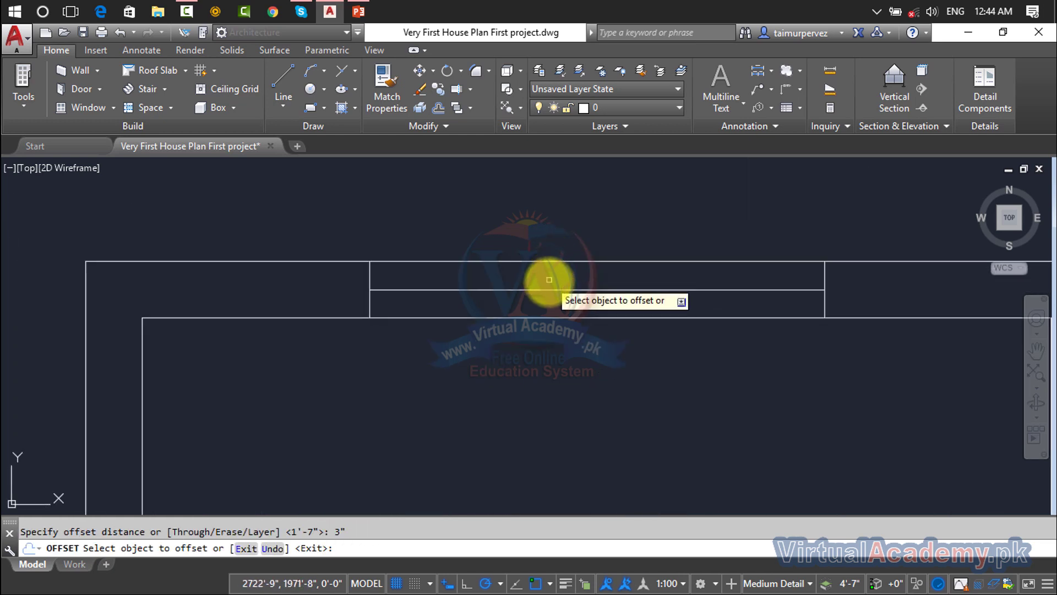
click(536, 289)
click(546, 276)
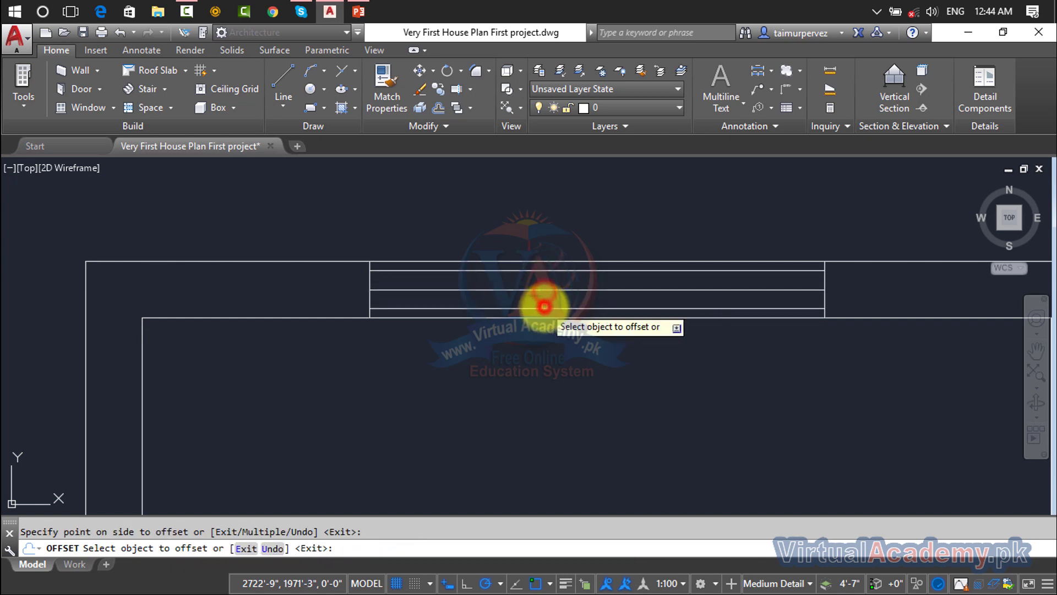
- Offset the centre line of the small top-middle room's window by 3" to both sides
scroll(542, 290, down, 4)
scroll(519, 266, up, 4)
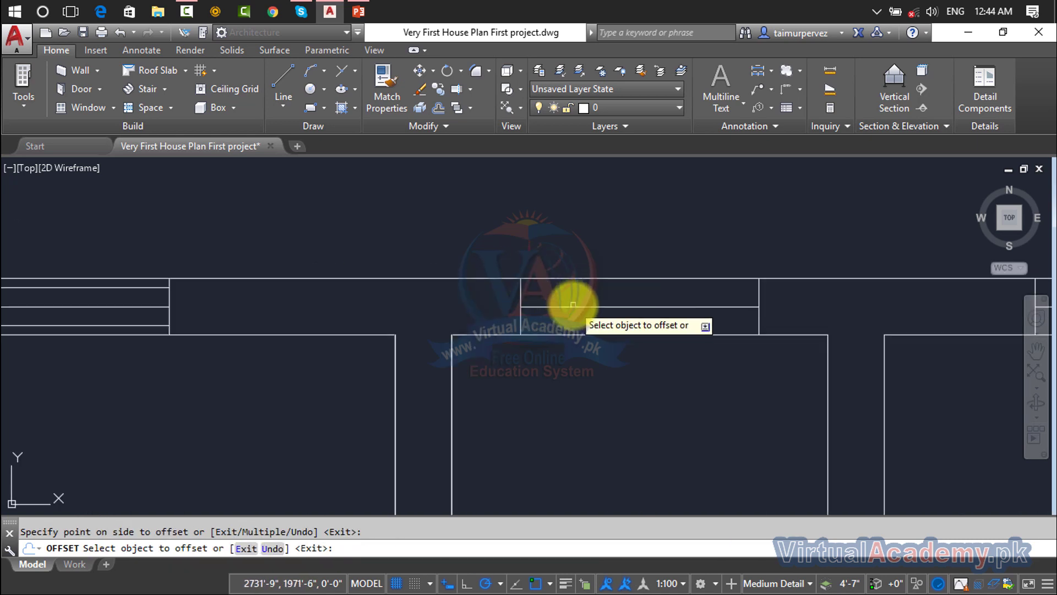
click(578, 291)
click(573, 309)
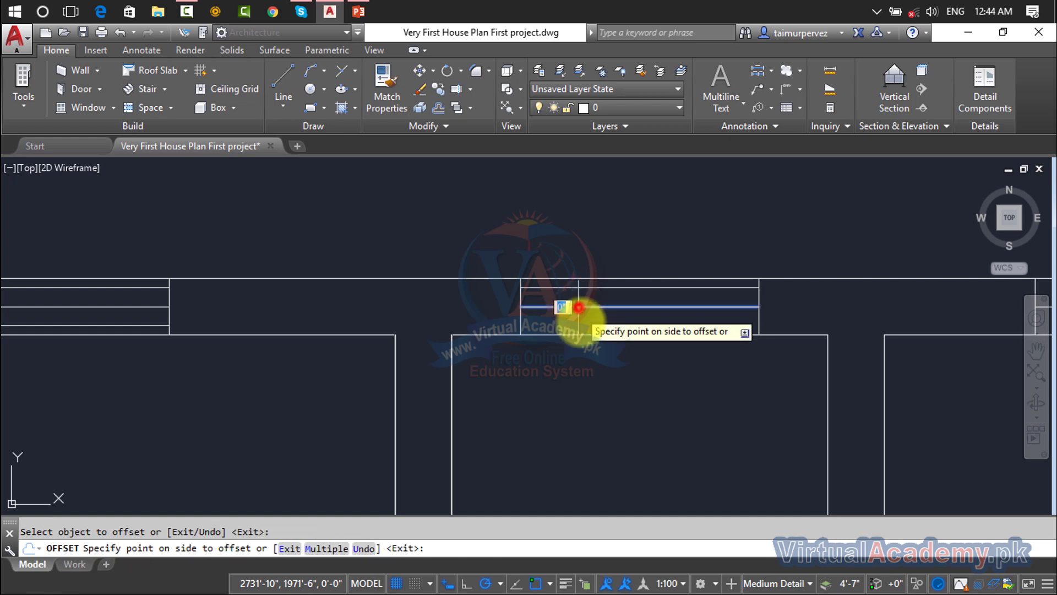
click(637, 314)
- Offset the centre line of the upper-right room's top wall window by 3" to both sides
scroll(497, 307, down, 4)
scroll(497, 308, up, 5)
scroll(559, 302, down, 1)
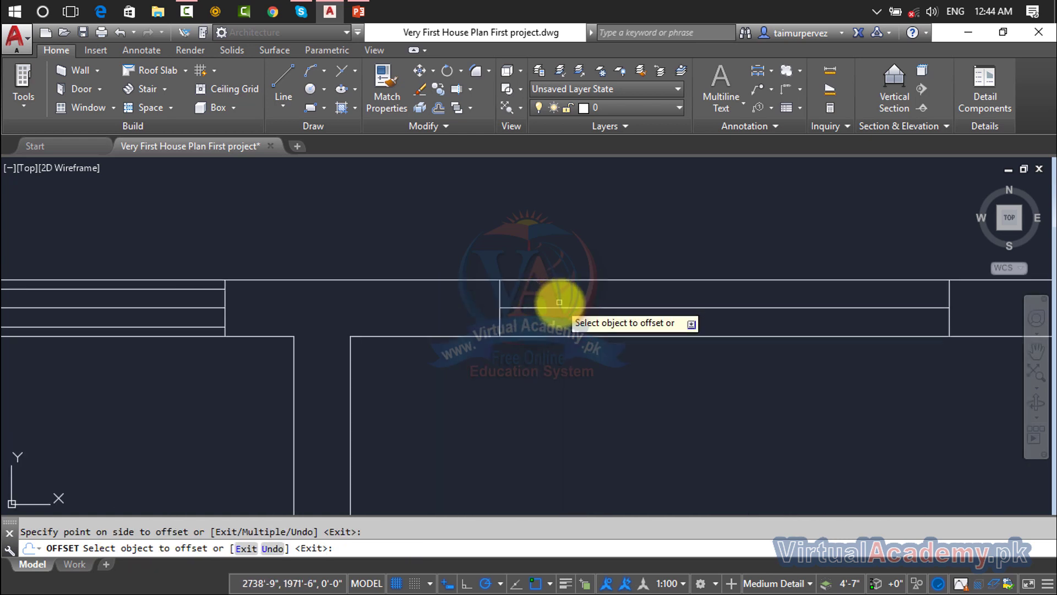
click(564, 306)
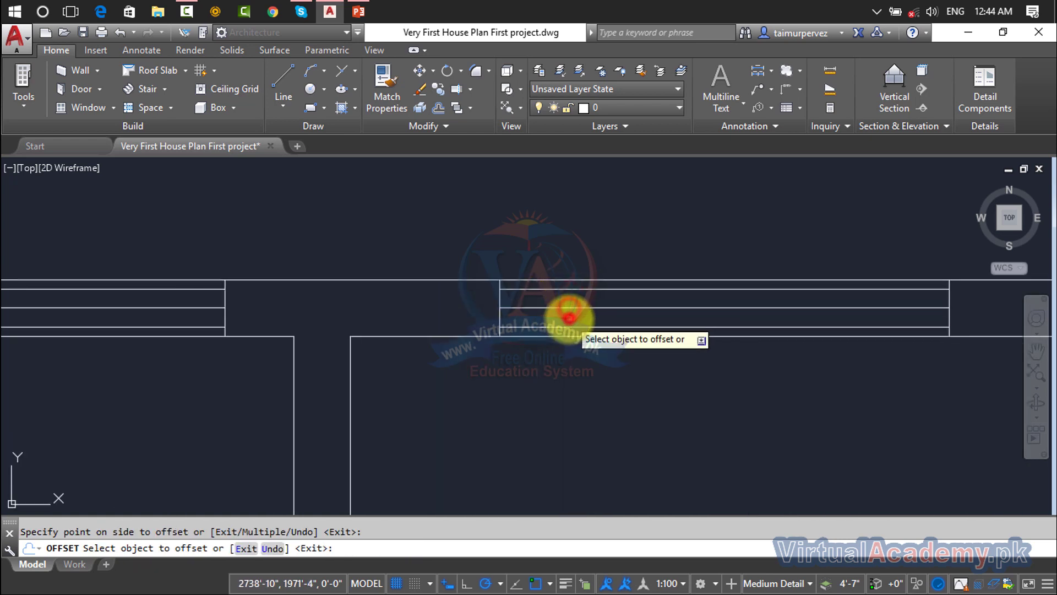
- Offset the vertical centre line of the middle-right room's outer wall window by 3" to both sides
scroll(570, 314, down, 3)
scroll(605, 379, down, 1)
middle_drag(604, 380, 582, 222)
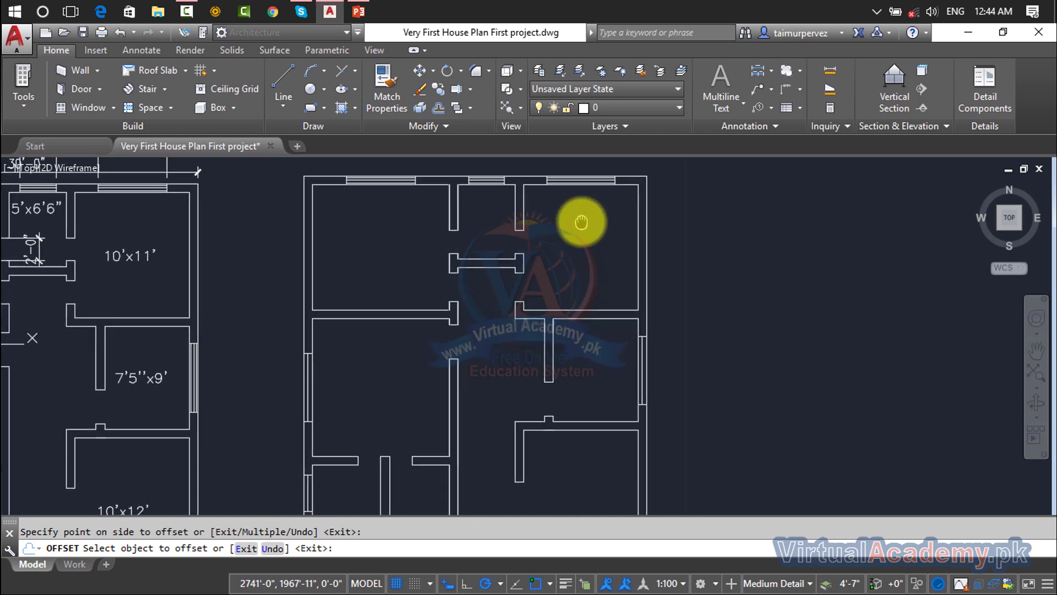
scroll(673, 355, up, 4)
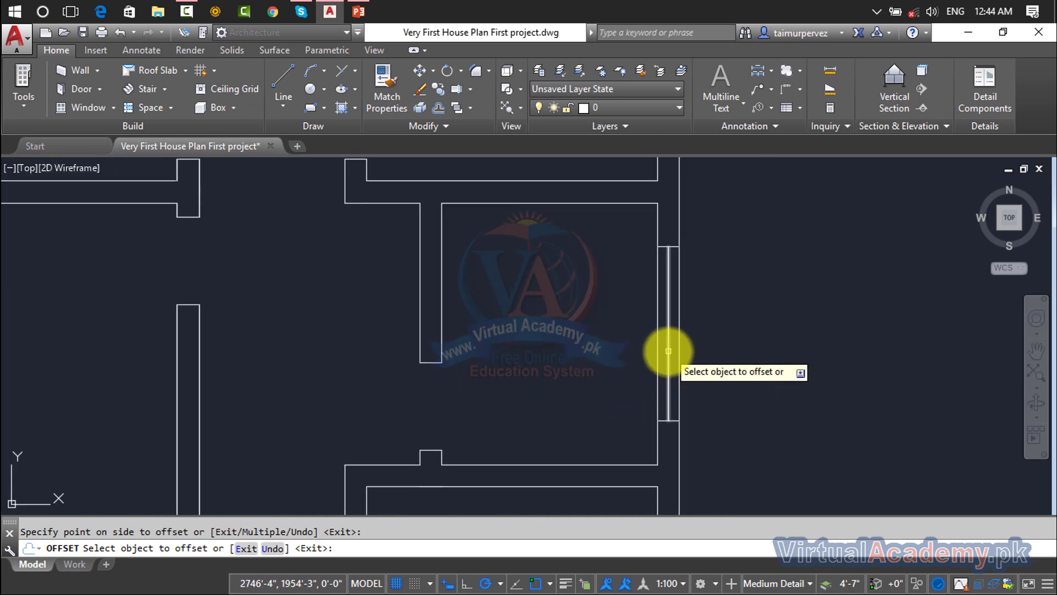
scroll(668, 351, up, 5)
click(666, 352)
click(638, 363)
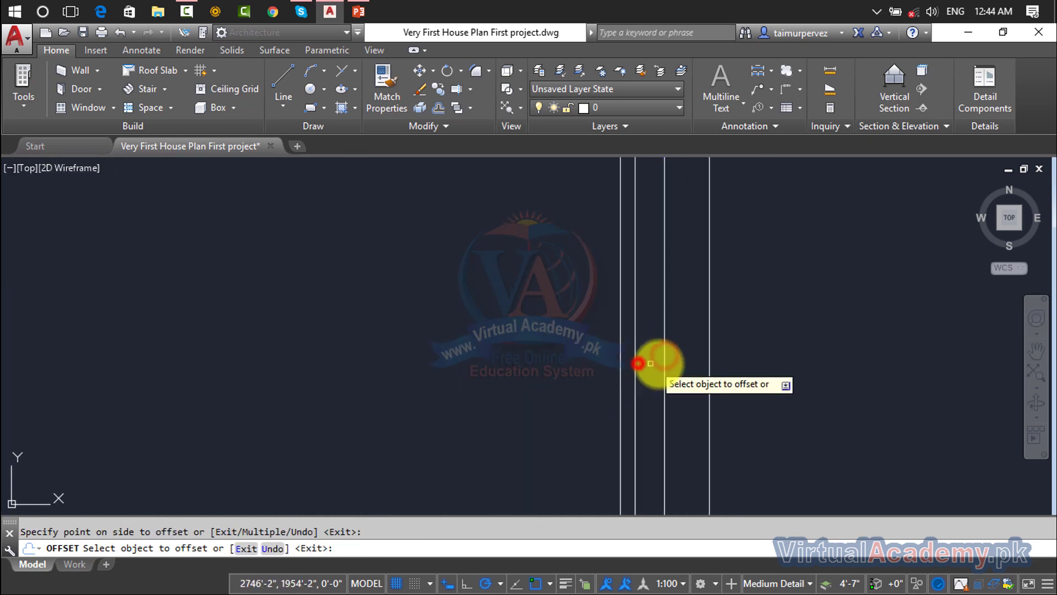
scroll(679, 370, down, 7)
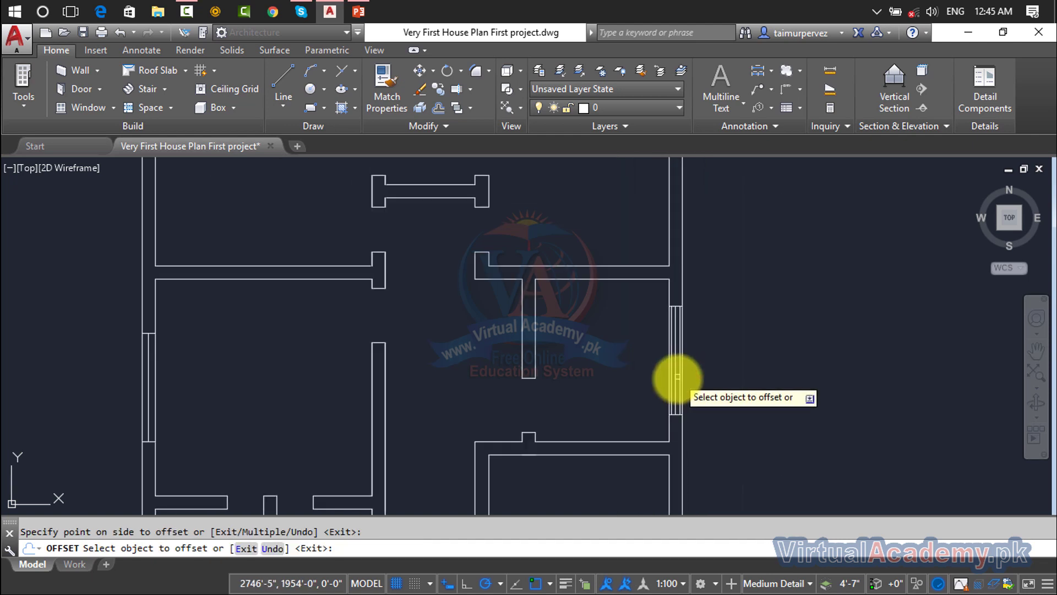
- Offset the centre line of the window in the lower-right room's bottom wall by 3" to both sides
scroll(691, 243, down, 5)
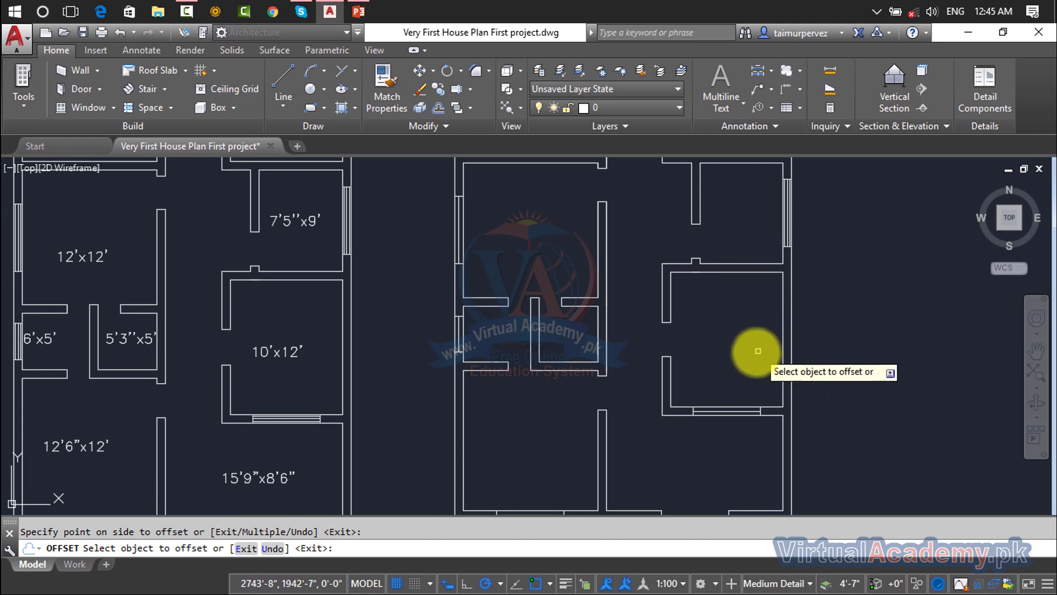
middle_drag(750, 350, 769, 252)
scroll(724, 303, up, 5)
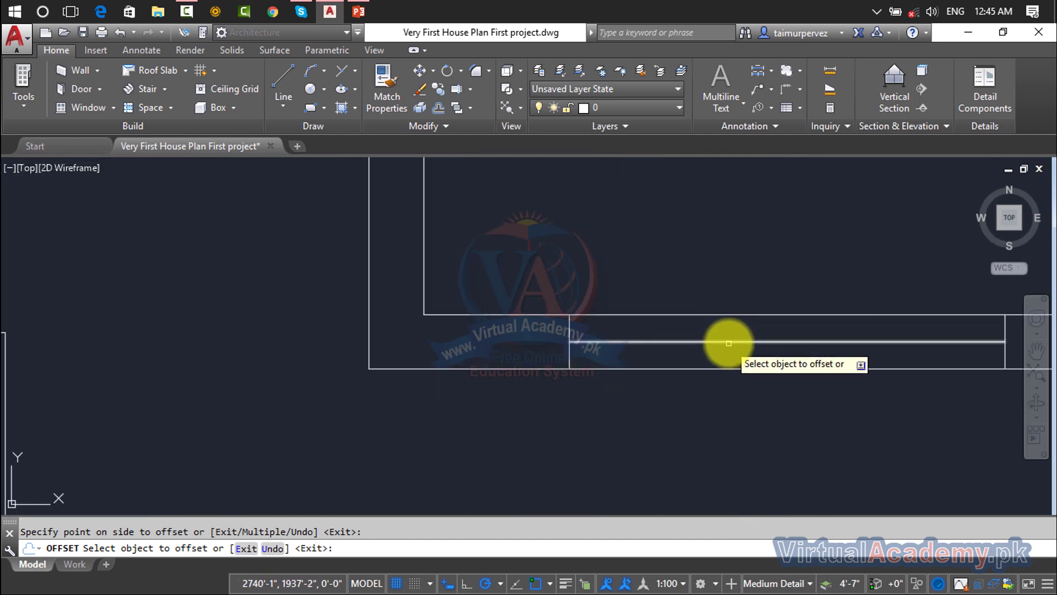
click(728, 340)
click(726, 331)
click(726, 343)
click(727, 355)
scroll(726, 358, down, 2)
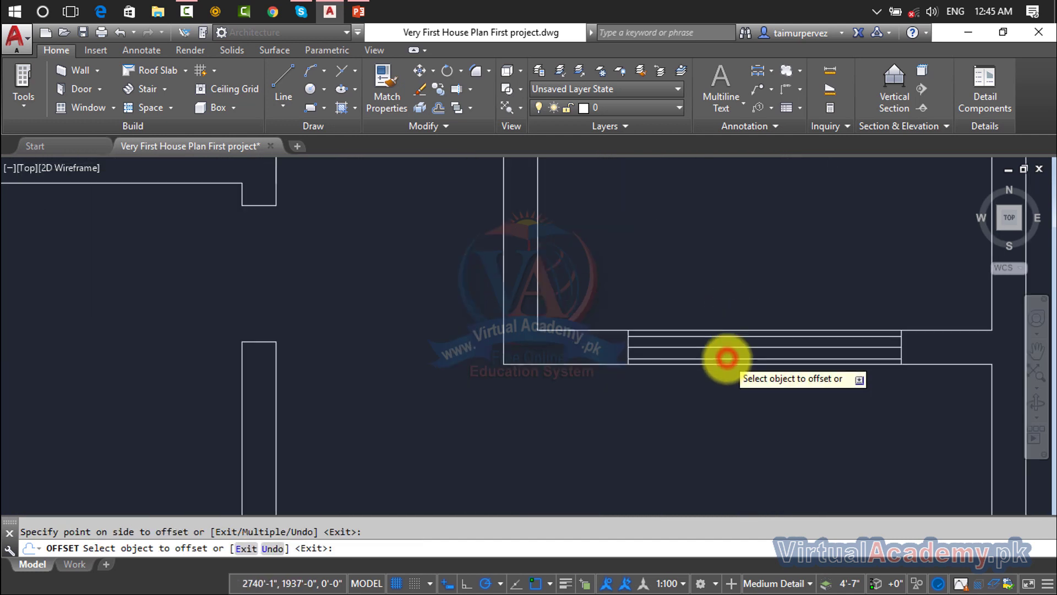
- Offset the centre line of the lower-left room's bottom wall window by 3" to both sides
scroll(804, 176, down, 3)
scroll(672, 326, up, 2)
click(421, 382)
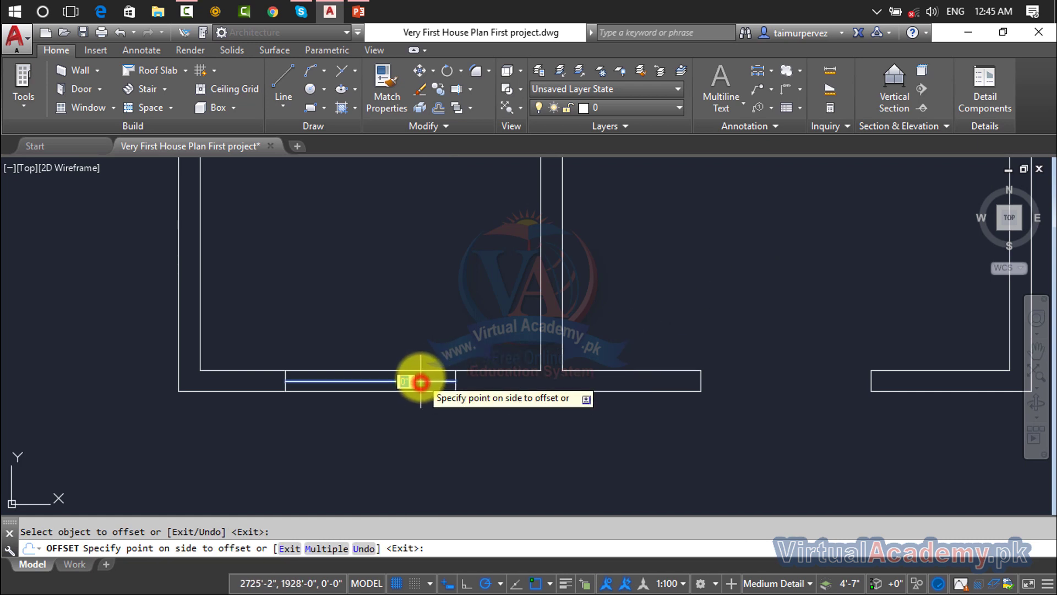
click(420, 372)
click(420, 380)
click(421, 393)
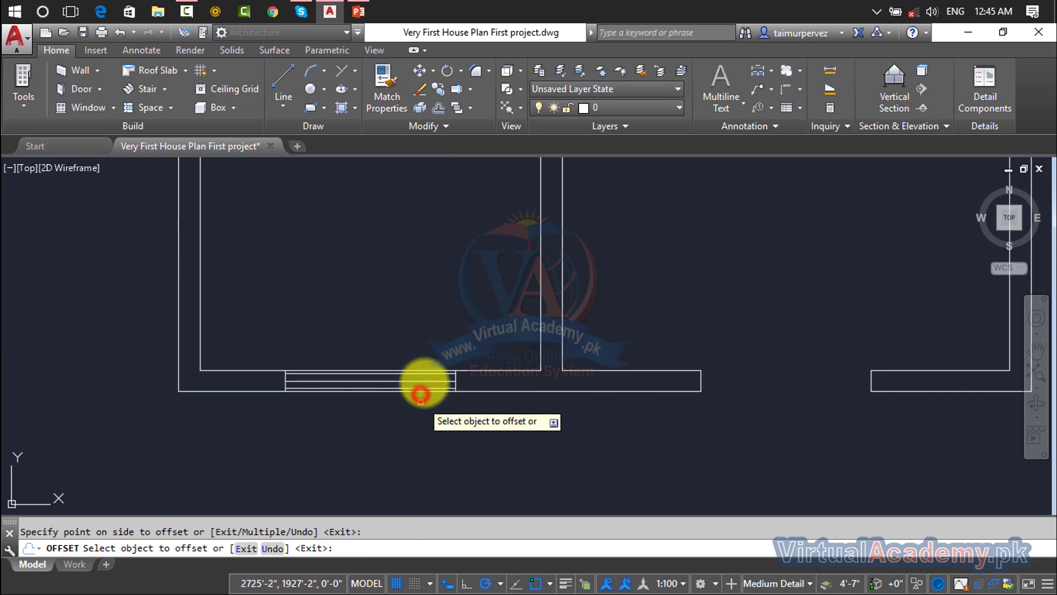
- Offset the vertical centre line of the small lower-left bathroom's window by 3" to both sides
scroll(421, 393, down, 5)
scroll(514, 358, up, 6)
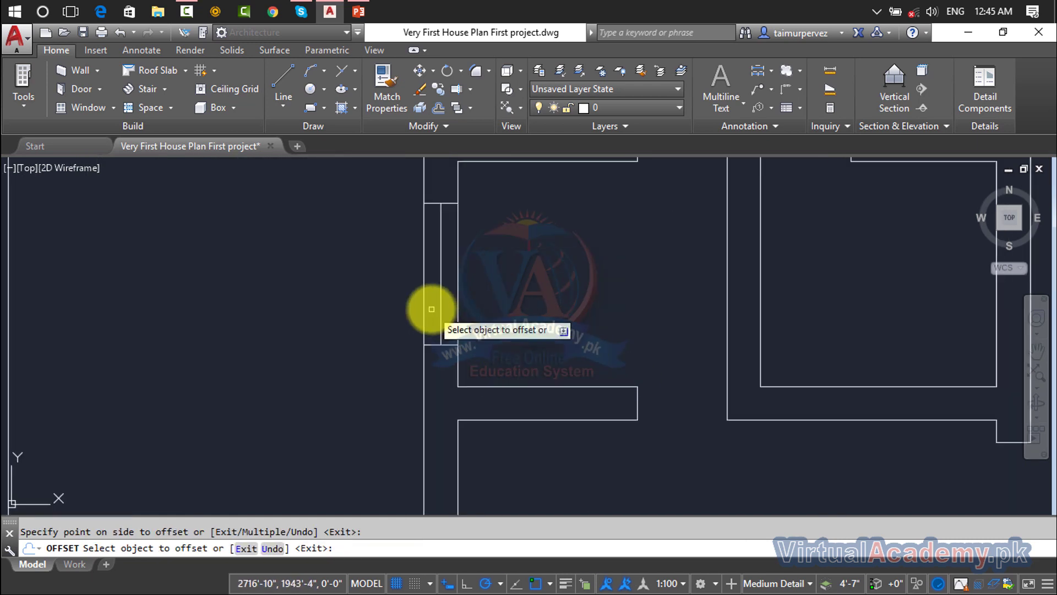
click(439, 304)
click(425, 304)
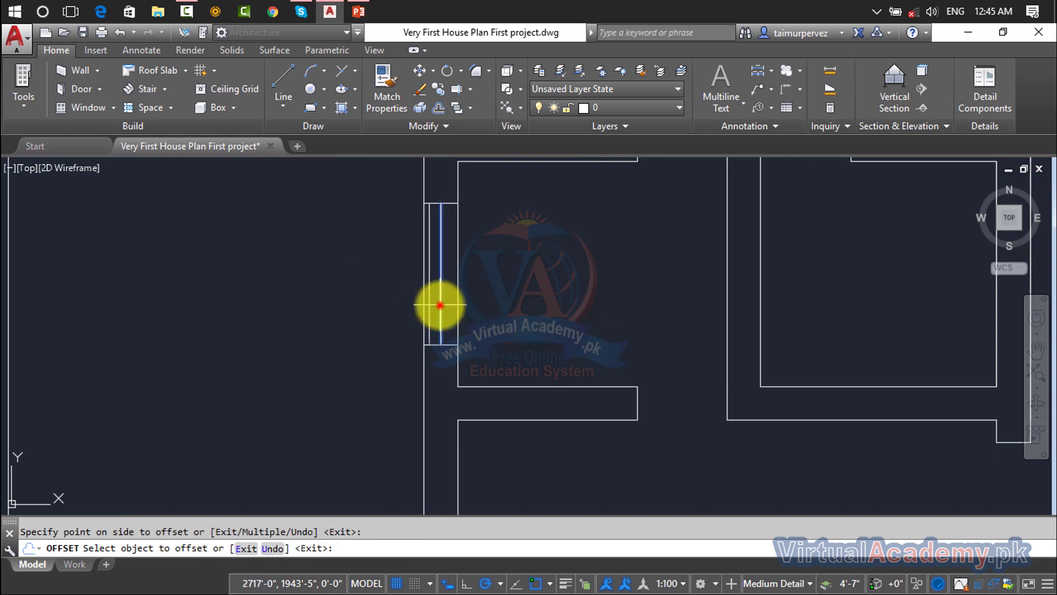
- Offset the vertical centre line of the middle-left room's outer wall window by 3" to both sides
scroll(503, 306, down, 2)
middle_drag(503, 306, 518, 503)
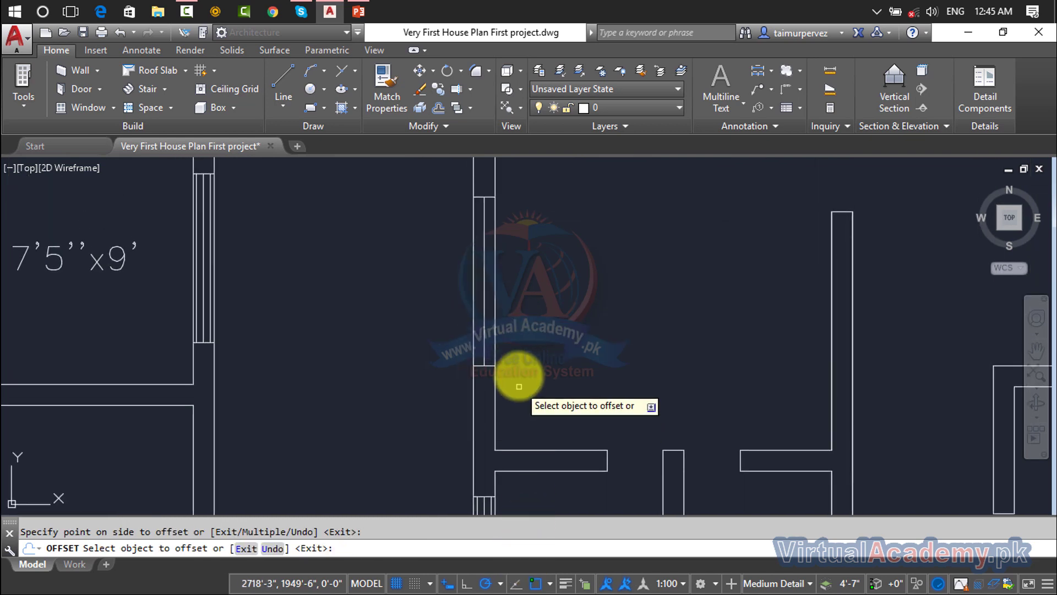
click(482, 337)
click(492, 336)
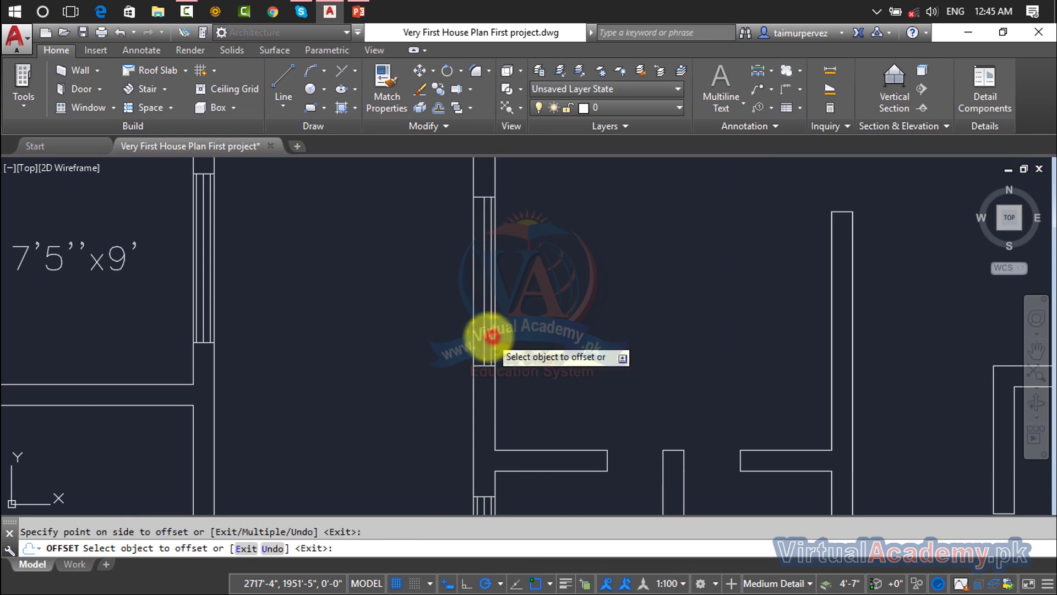
click(480, 334)
click(512, 308)
scroll(556, 282, down, 3)
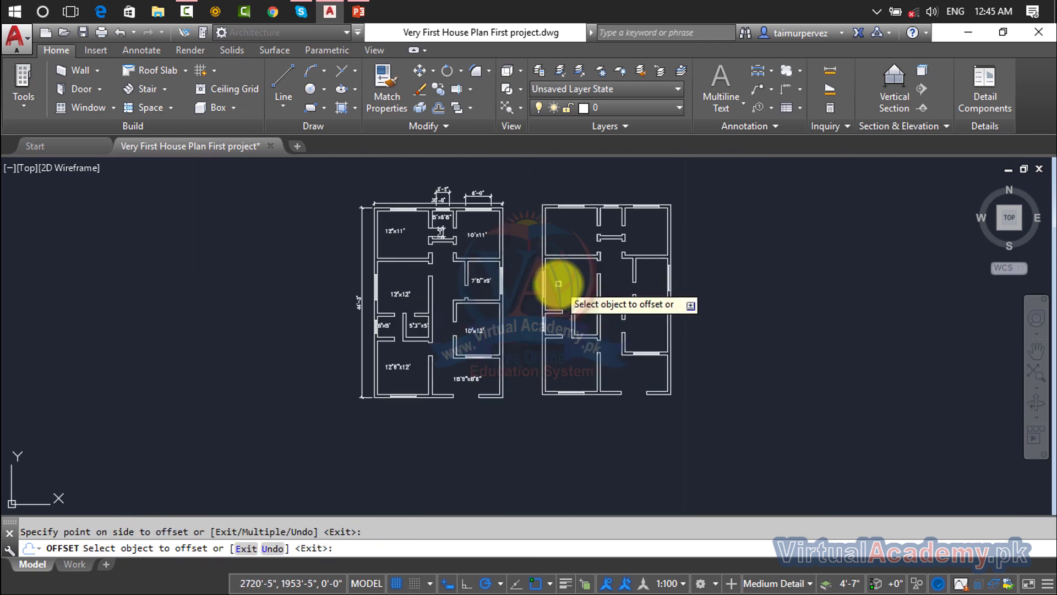
- Draw the door leaf at the upper-left room's upper doorway: 3" up from the midpoint of the lower jamb and 6' left into the room
scroll(585, 262, up, 5)
scroll(585, 262, down, 4)
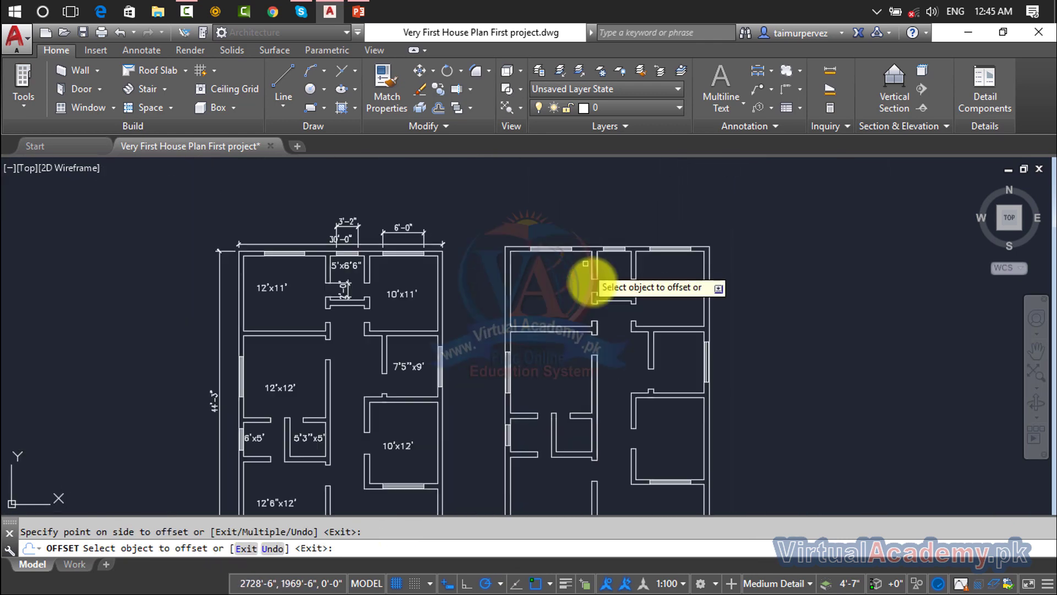
scroll(648, 297, up, 5)
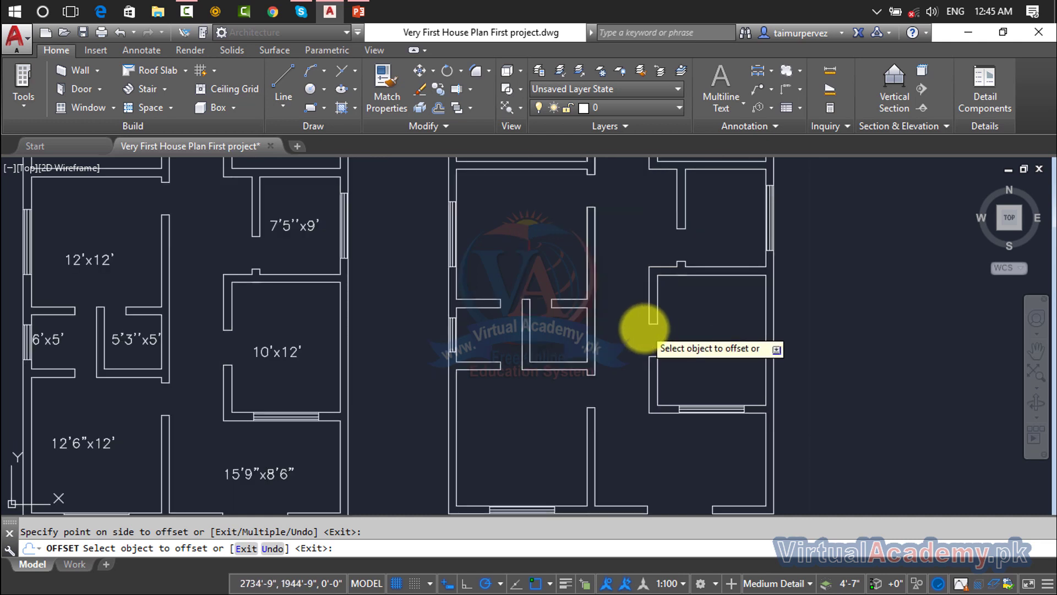
key(Escape)
middle_drag(648, 328, 650, 330)
scroll(702, 380, up, 5)
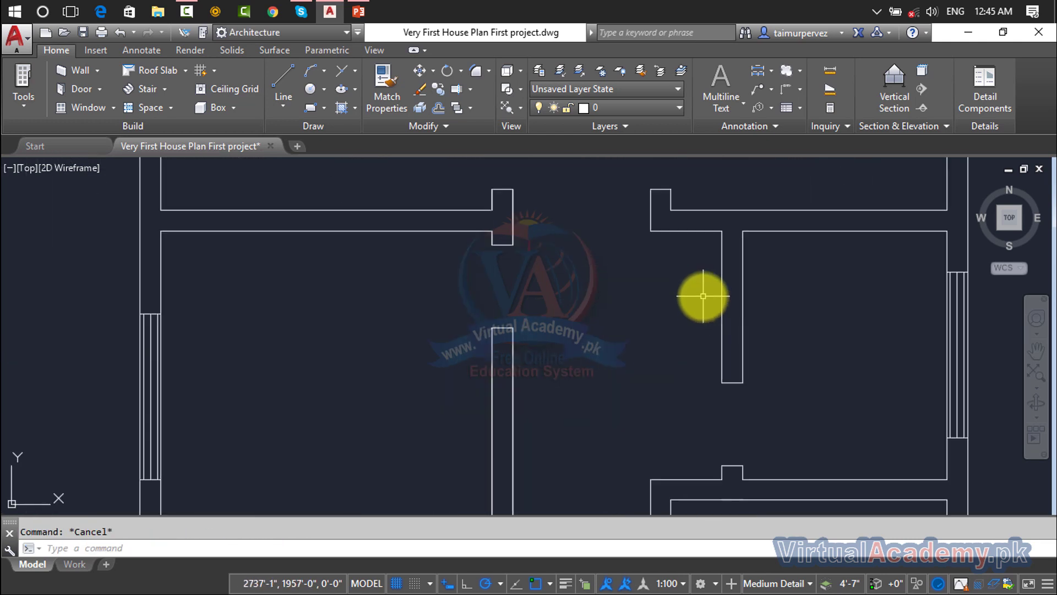
middle_drag(703, 370, 689, 429)
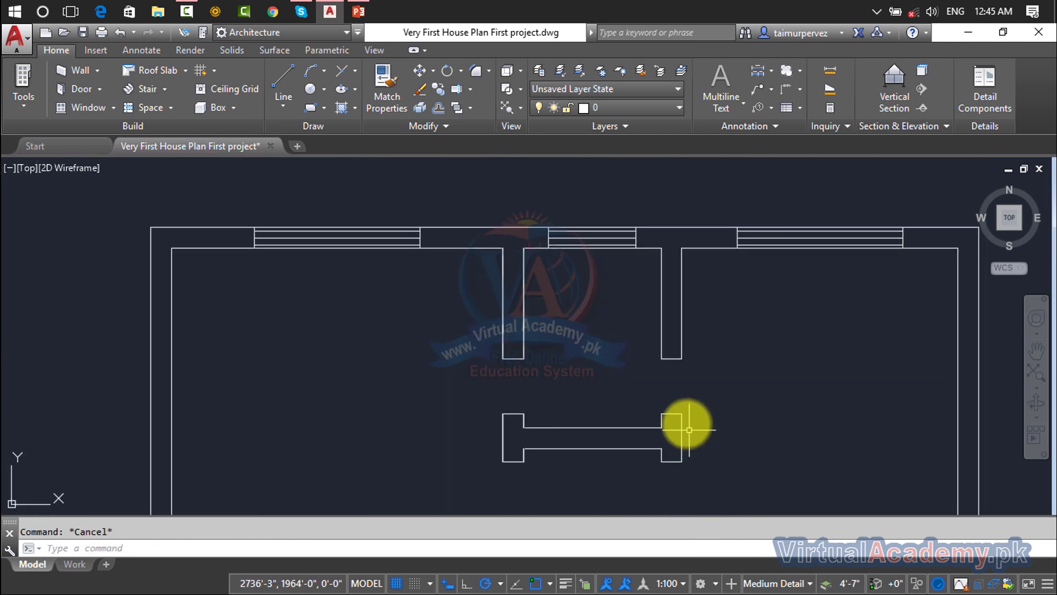
text(l)
key(Return)
click(516, 425)
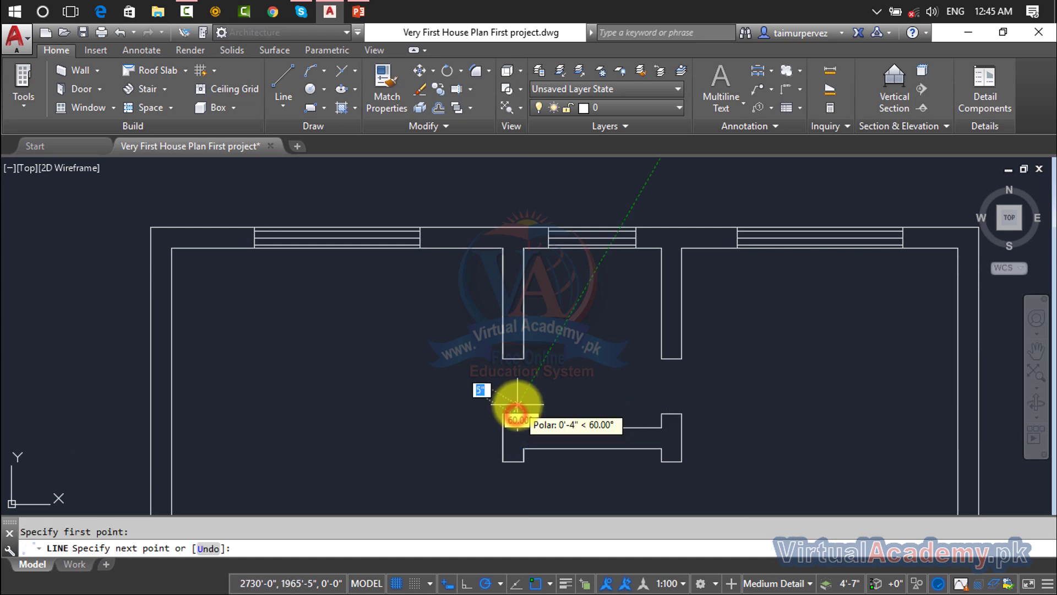
scroll(512, 401, up, 2)
scroll(510, 400, up, 2)
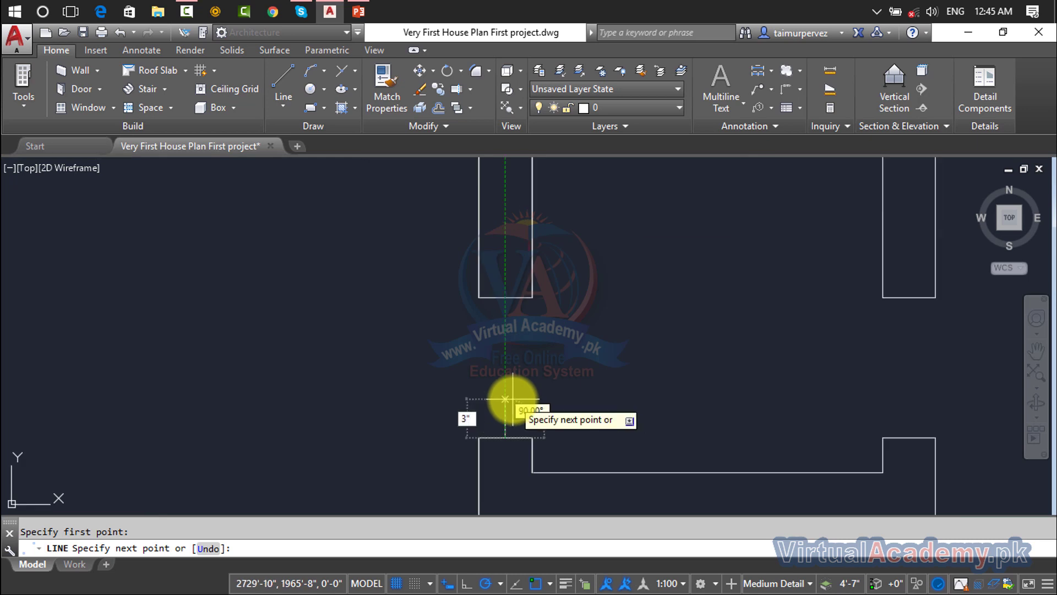
key(Return)
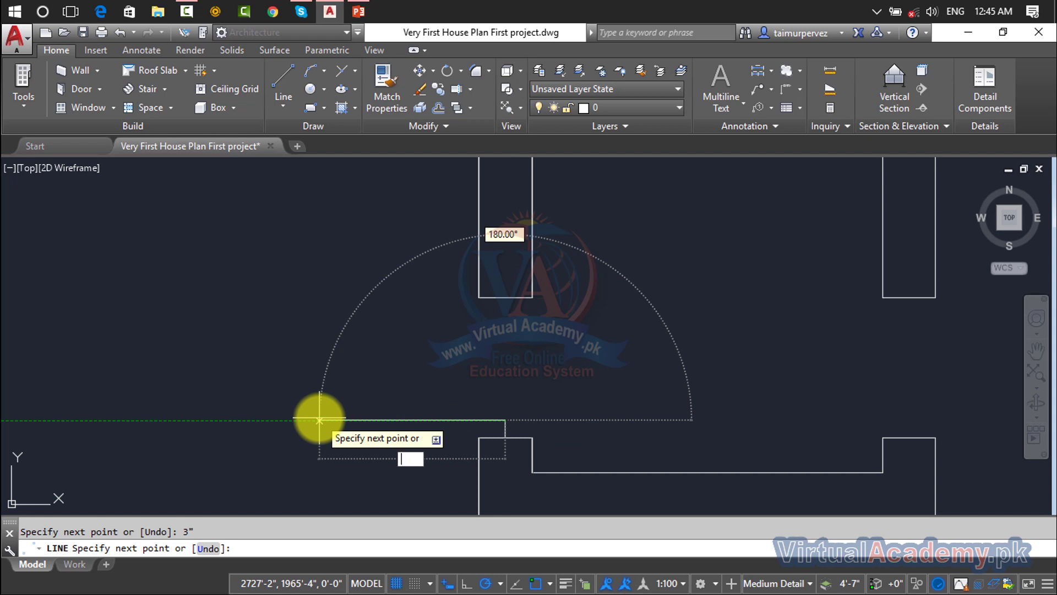
text(6')
key(Return)
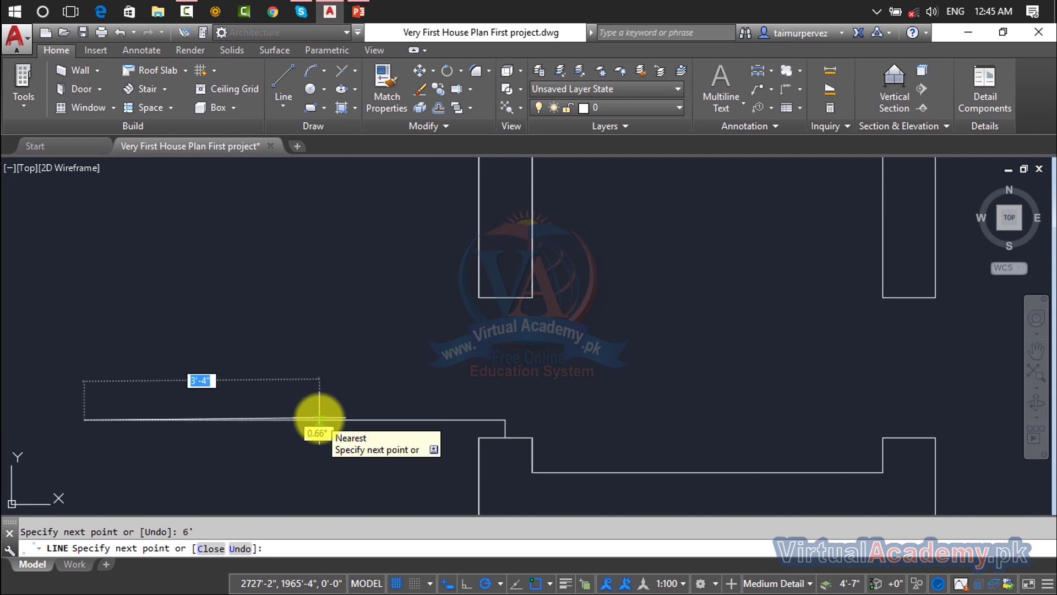
key(Return)
scroll(498, 344, down, 5)
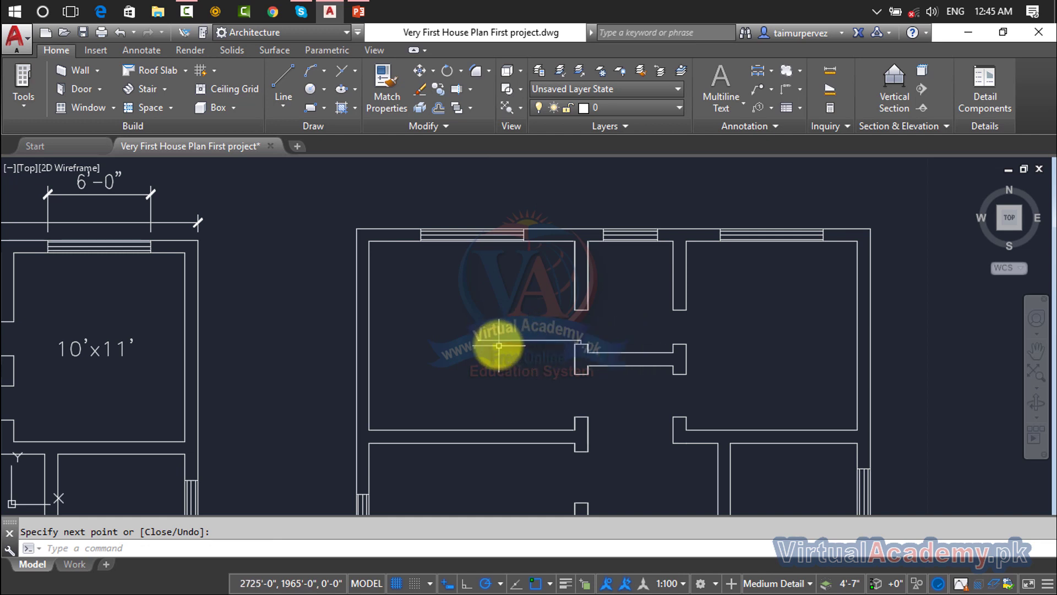
scroll(495, 339, up, 4)
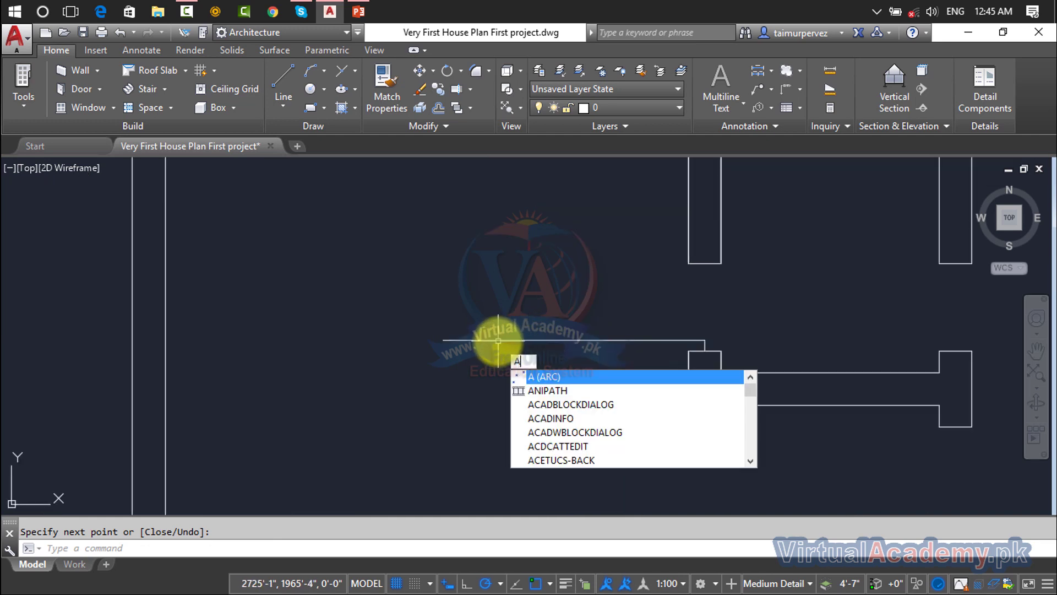
key(Return)
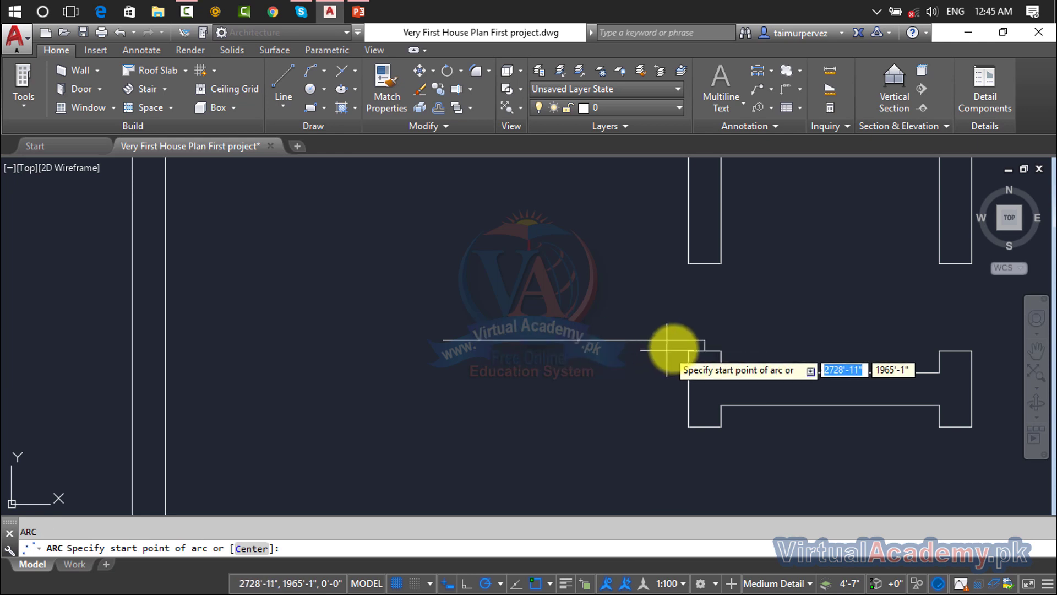
click(700, 340)
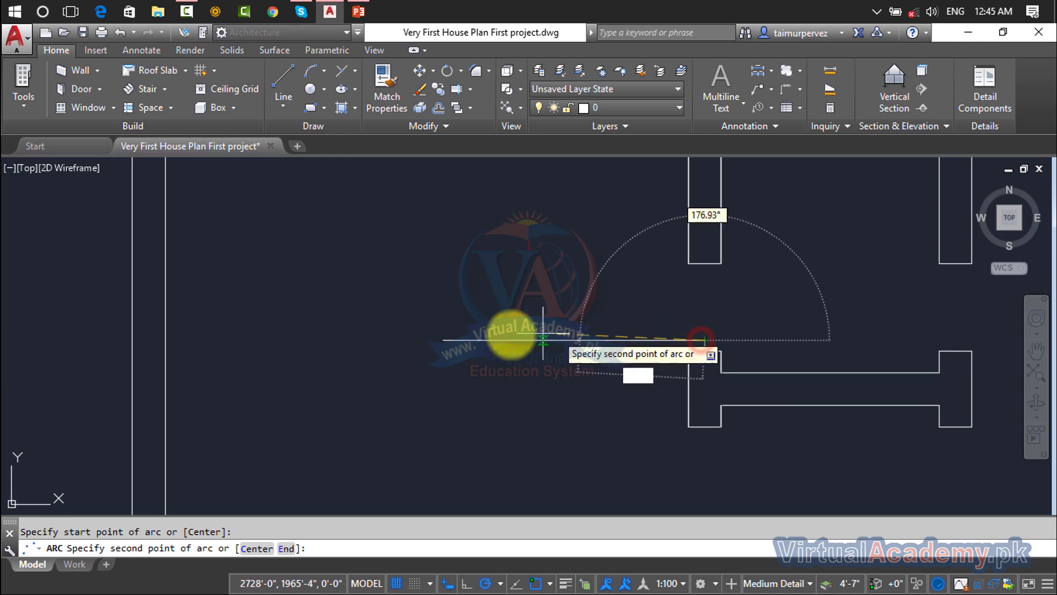
click(443, 340)
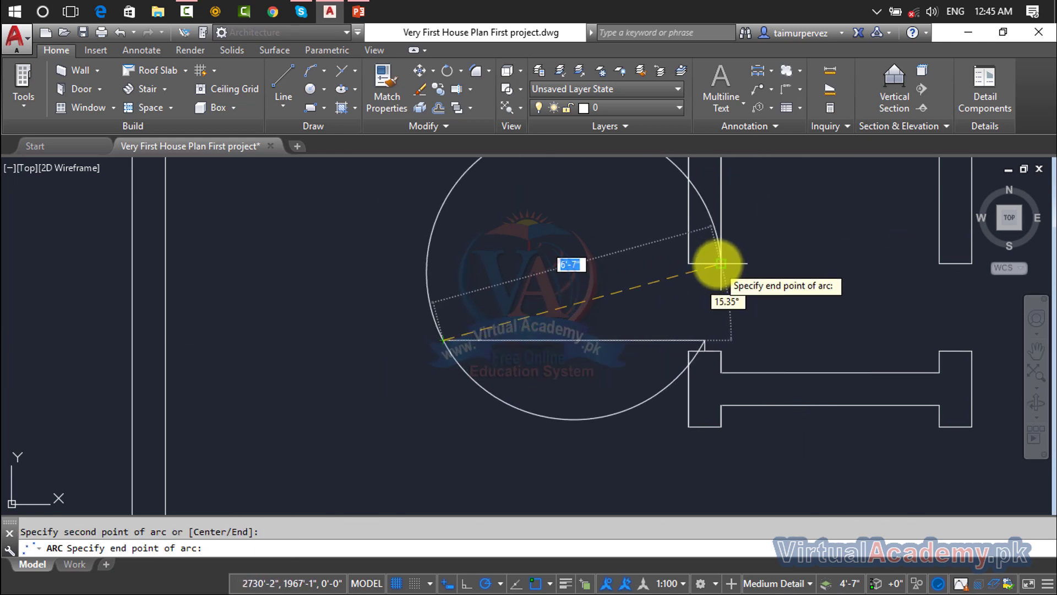
key(Escape)
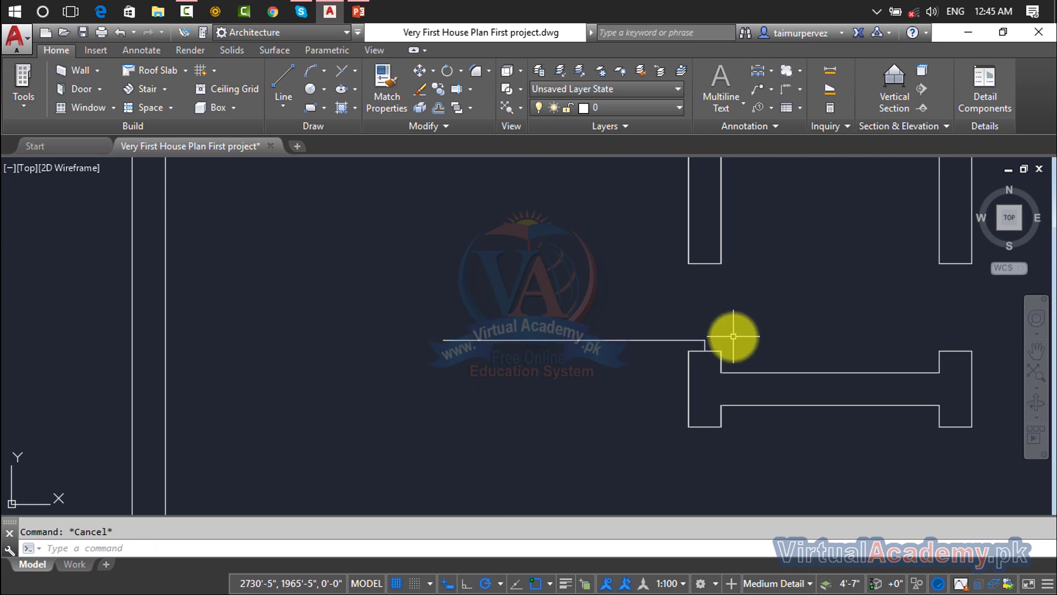
- Draw a three-point swing arc through both corners of the upper jamb to the free end of the 6' door leaf
key(Return)
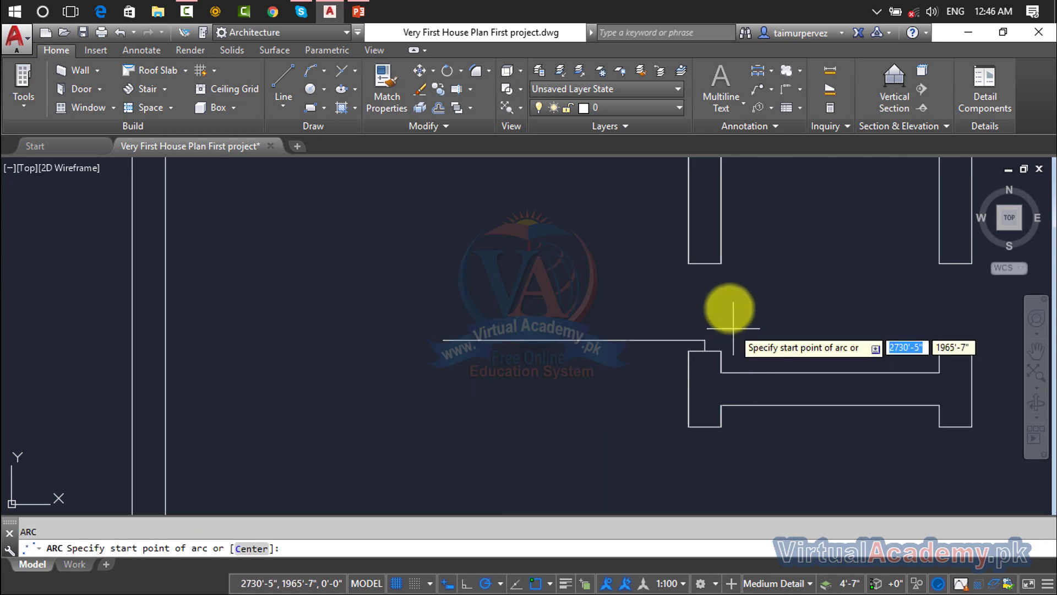
click(721, 264)
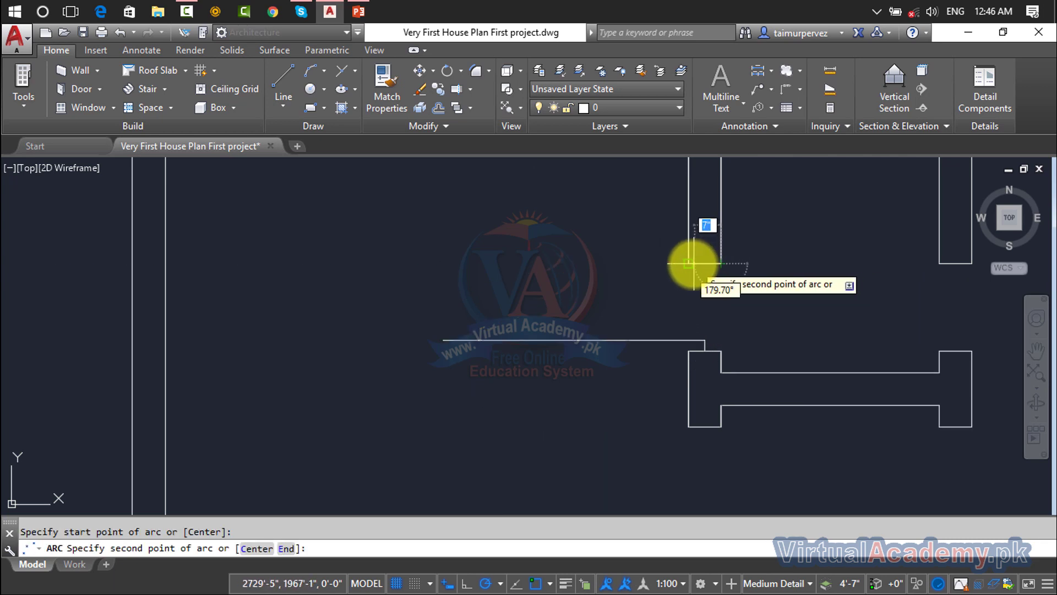
click(688, 263)
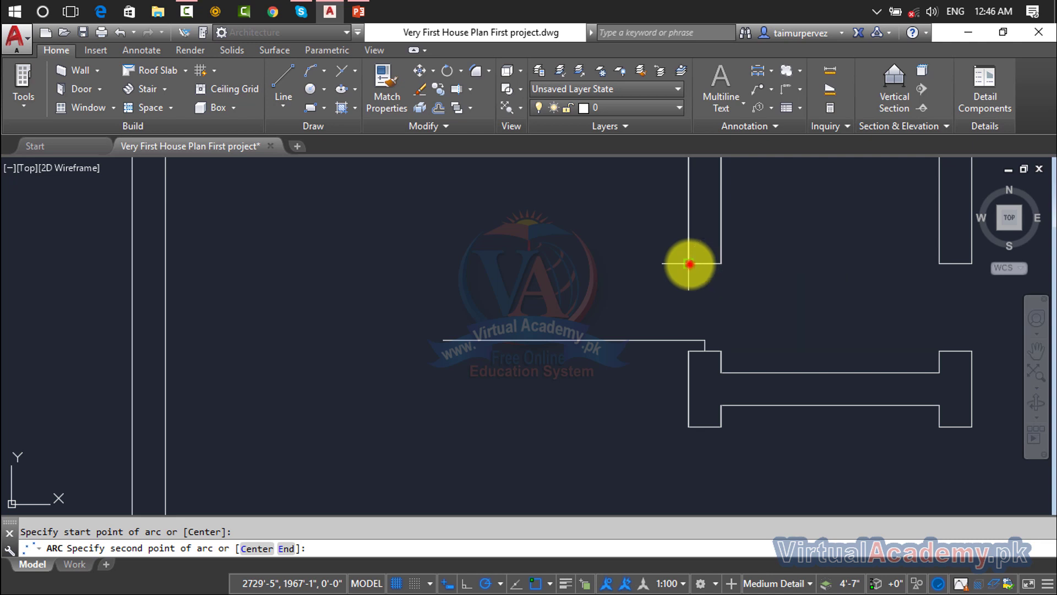
click(444, 339)
- Shorten the horizontal door leaf by stretching its free end to its midpoint, and erase the swing arc
scroll(744, 322, down, 5)
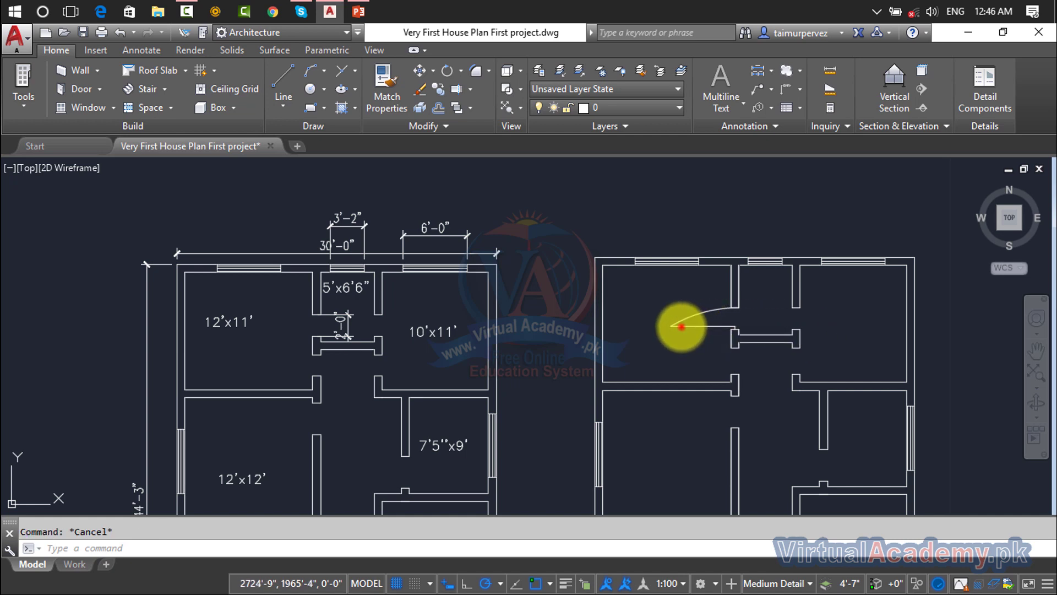
click(672, 326)
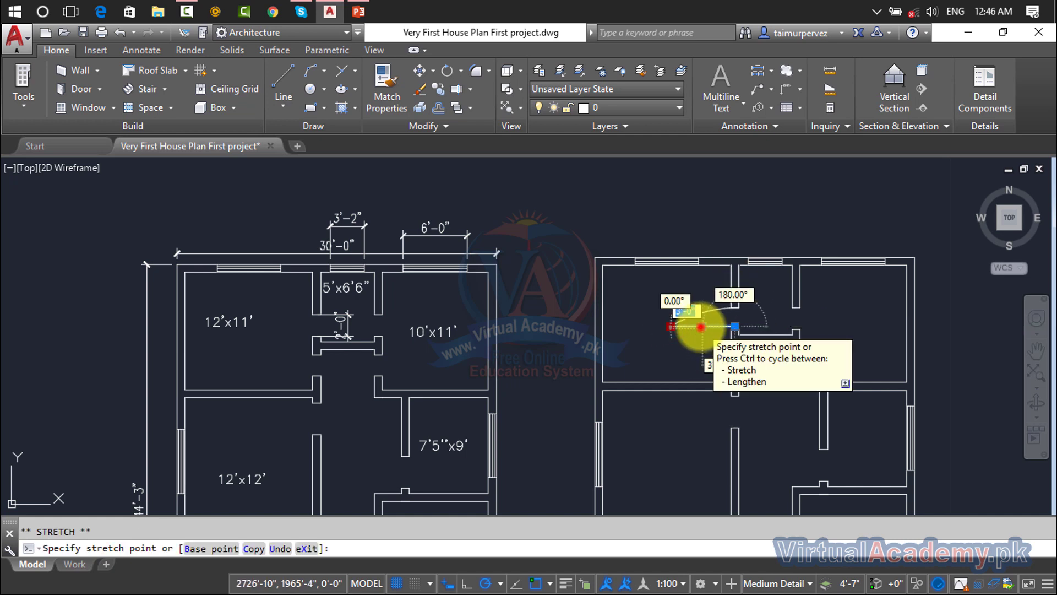
key(Escape)
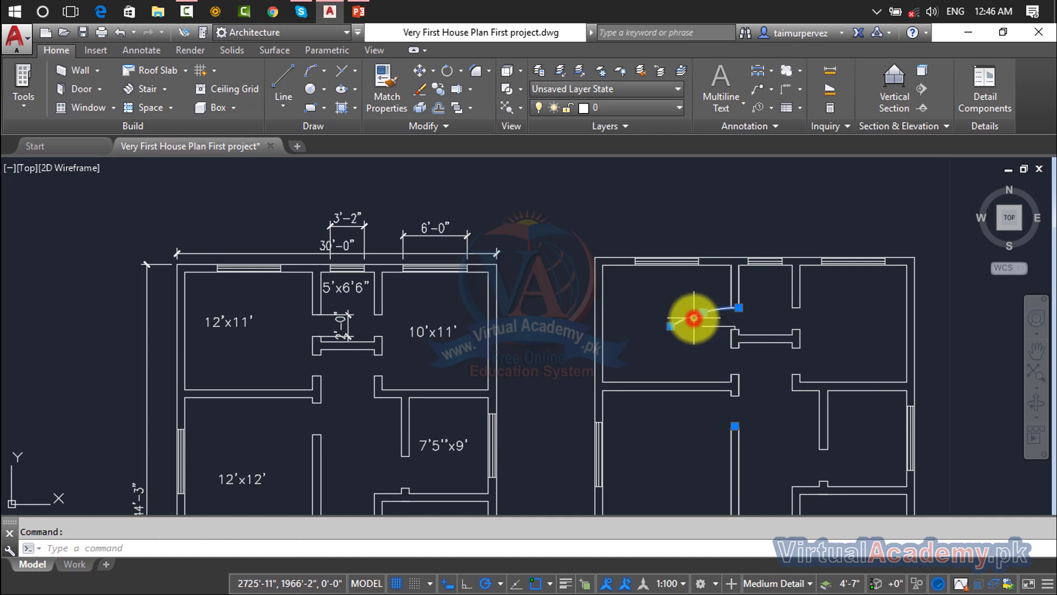
- Draw a three-point swing arc through both corners of the upper jamb to the free end of the shortened door leaf
scroll(741, 315, up, 5)
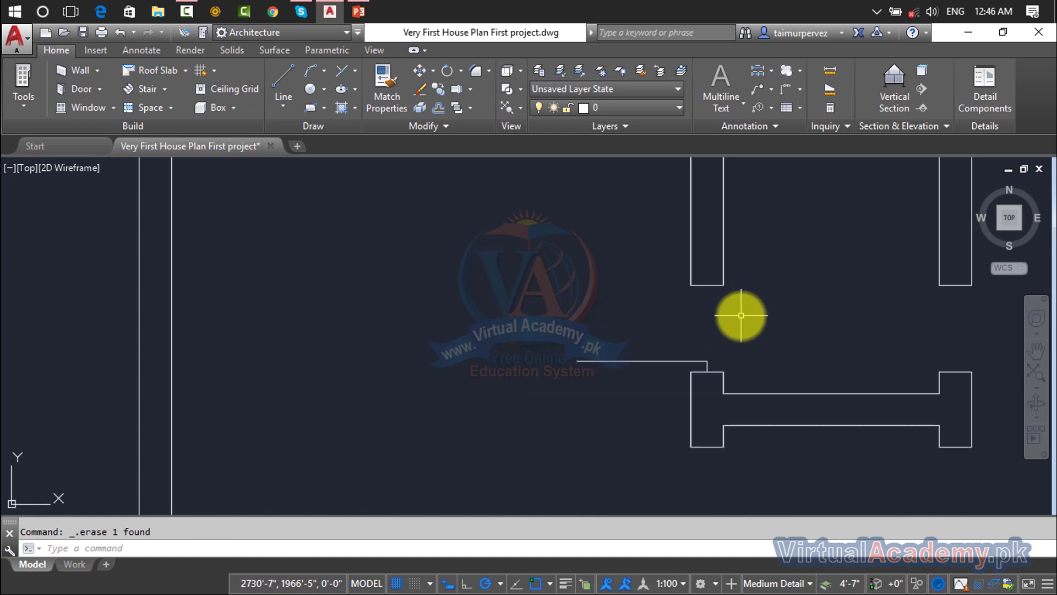
key(Return)
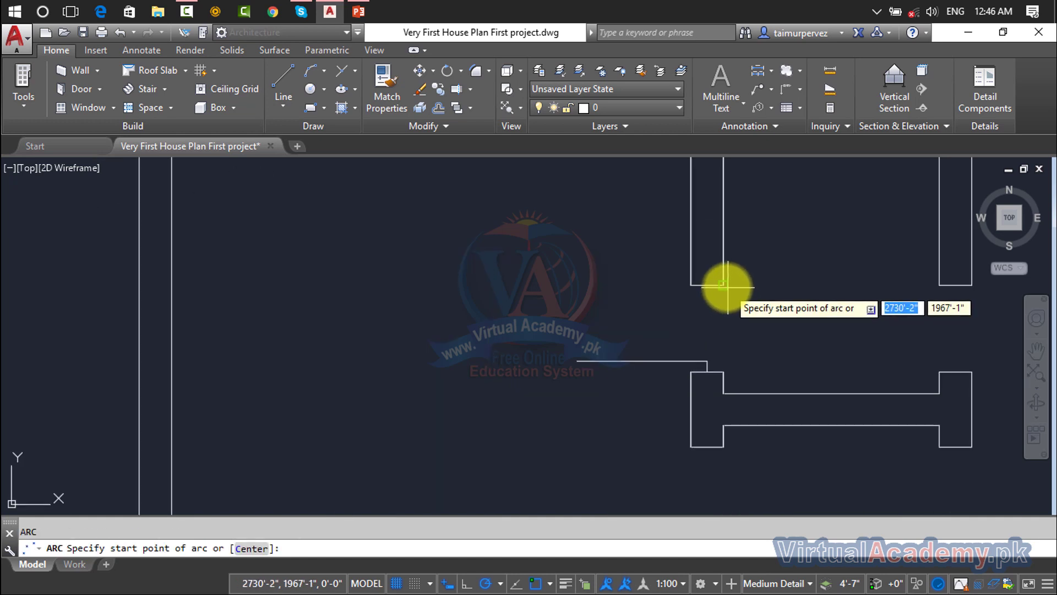
click(723, 285)
click(690, 285)
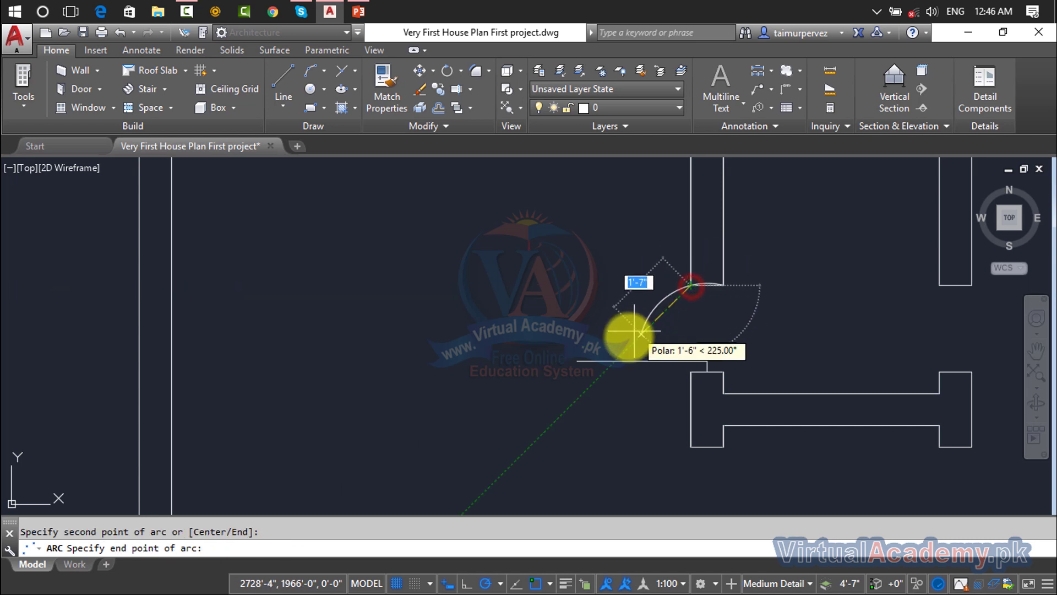
click(576, 361)
- Copy the door leaf lines and swing arc from the lower jamb's midpoint to the matching jamb midpoint of the small top room's opposite doorway
scroll(765, 315, down, 4)
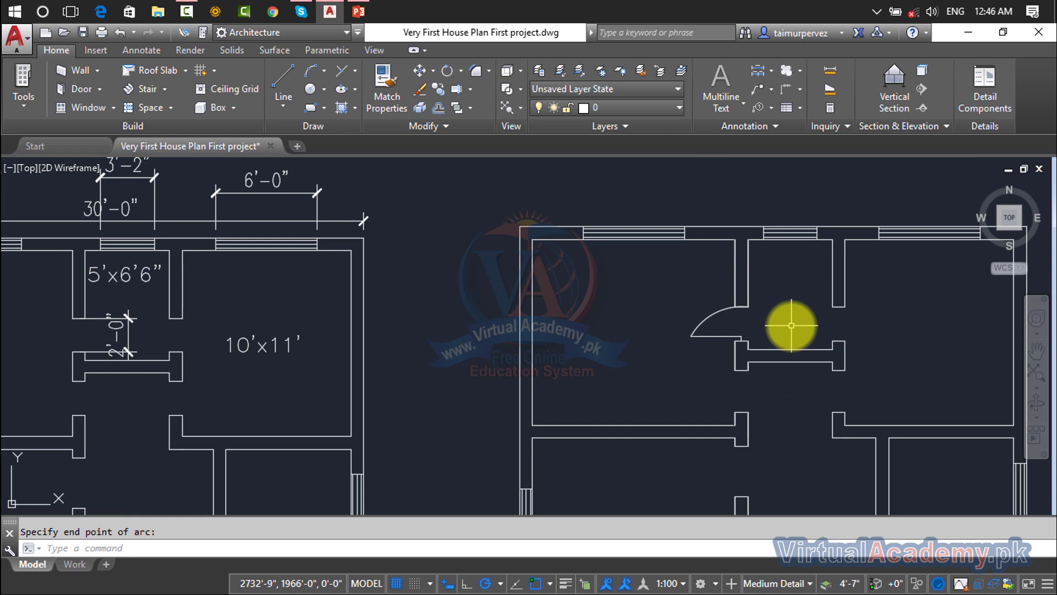
scroll(791, 325, up, 4)
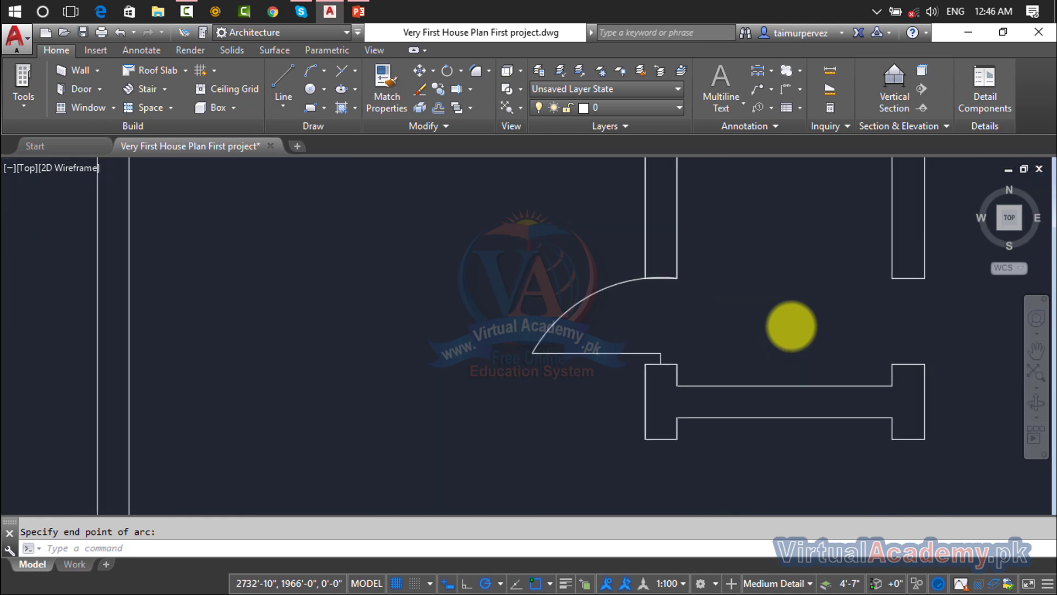
scroll(791, 325, up, 2)
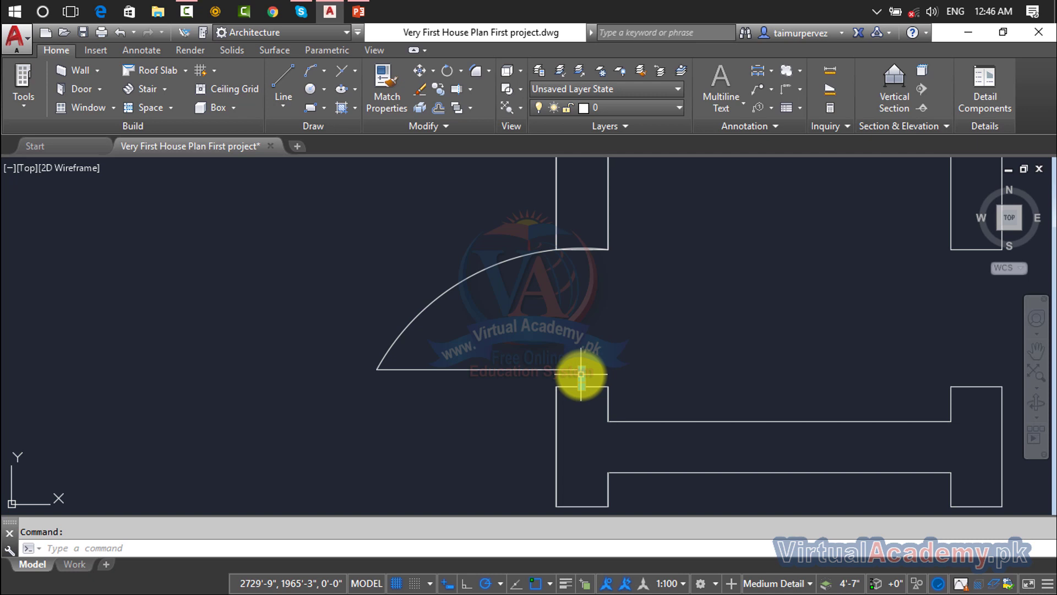
click(568, 370)
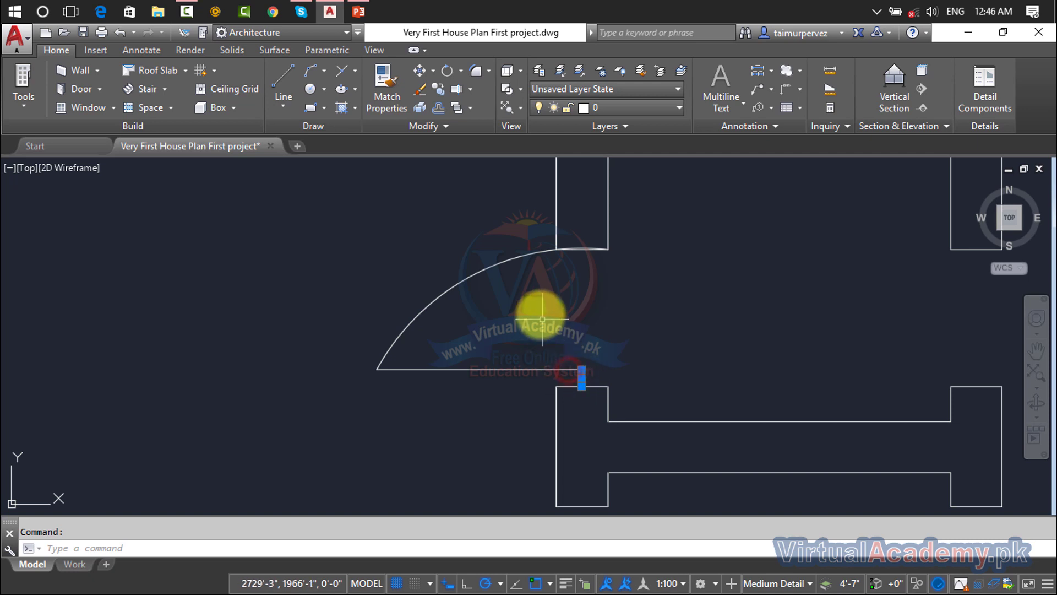
click(517, 260)
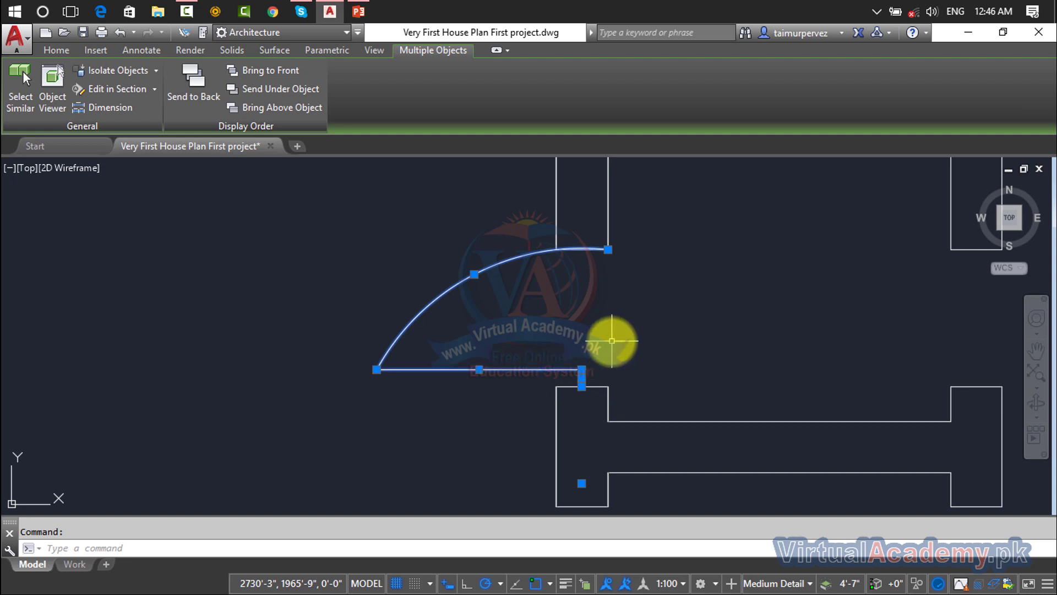
text(o)
key(Return)
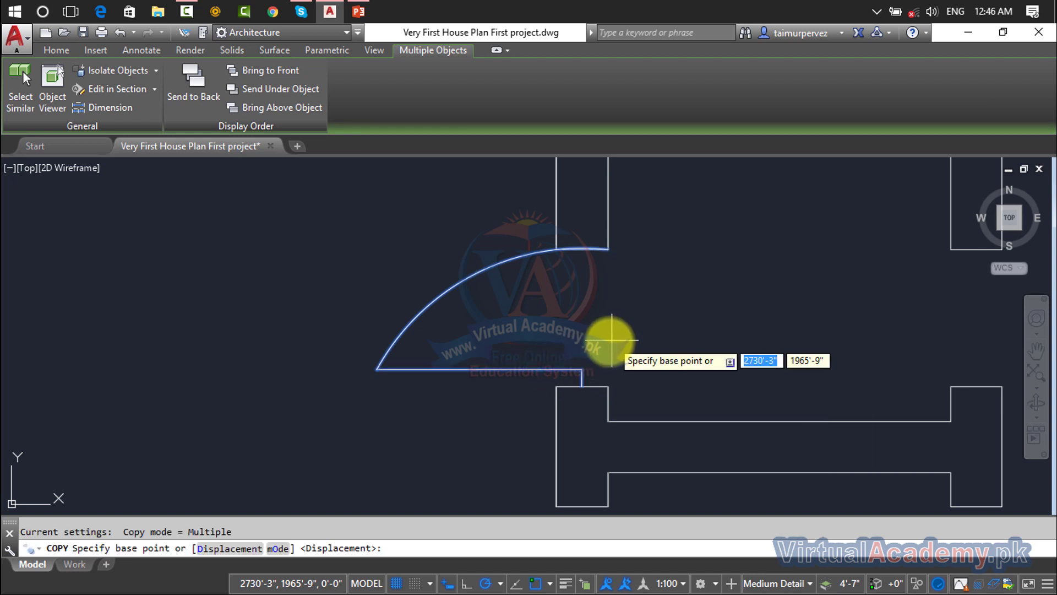
click(578, 385)
scroll(782, 337, down, 5)
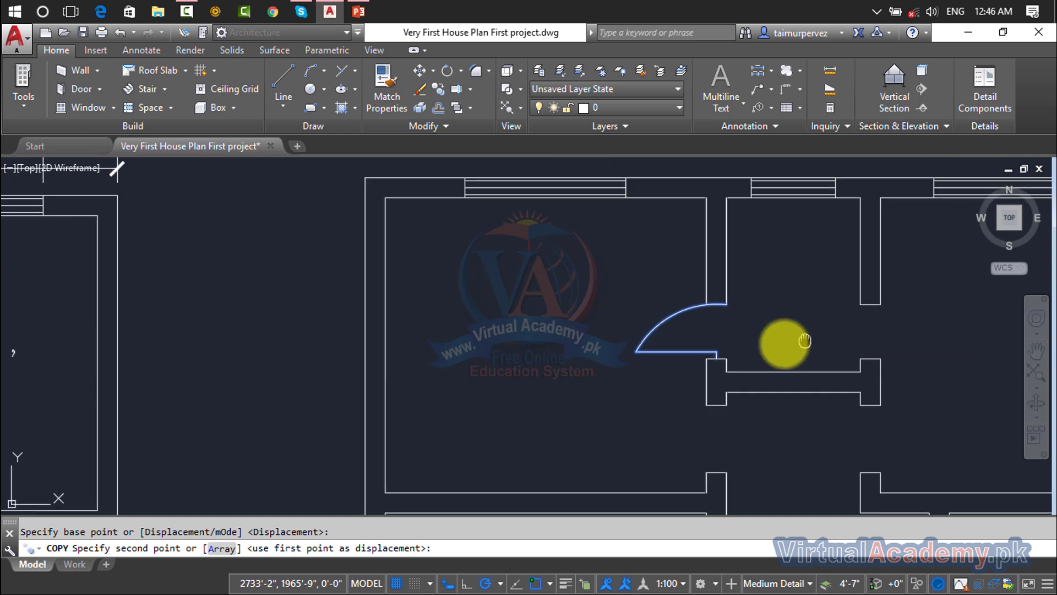
scroll(601, 347, up, 1)
scroll(601, 346, up, 8)
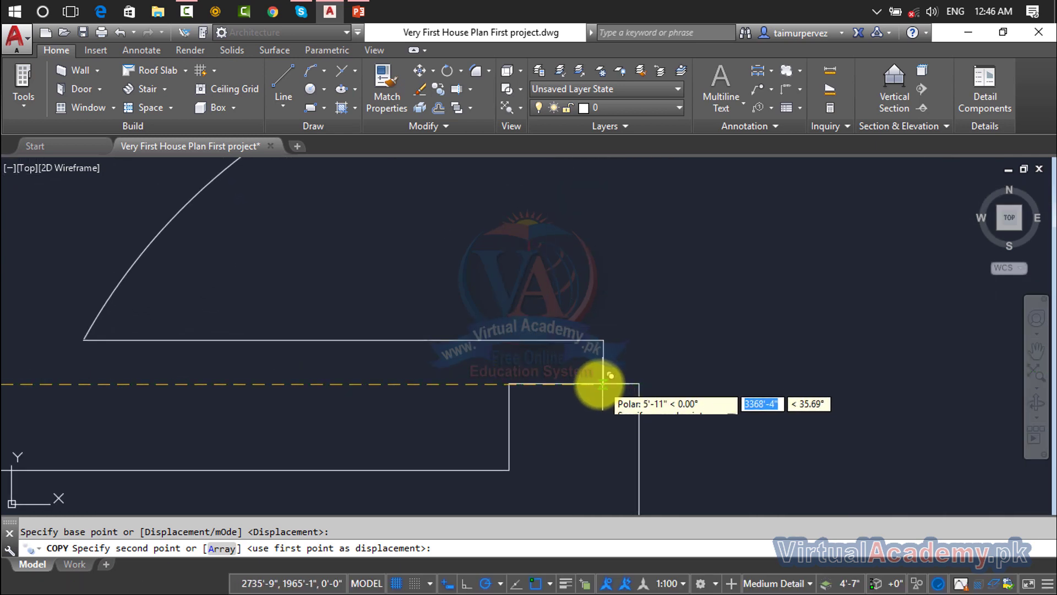
click(577, 380)
scroll(672, 338, down, 5)
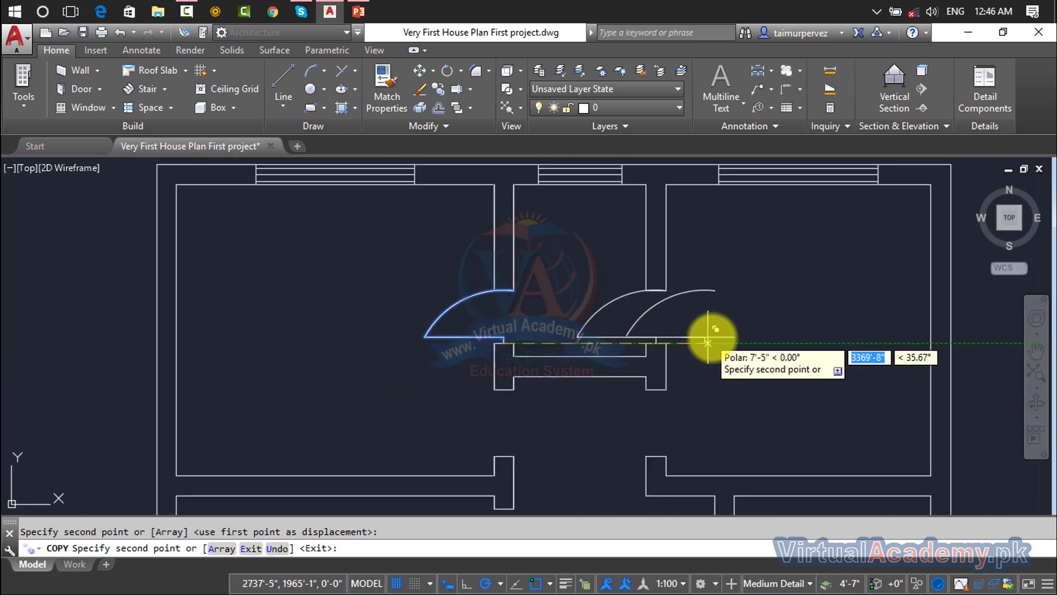
scroll(792, 399, down, 3)
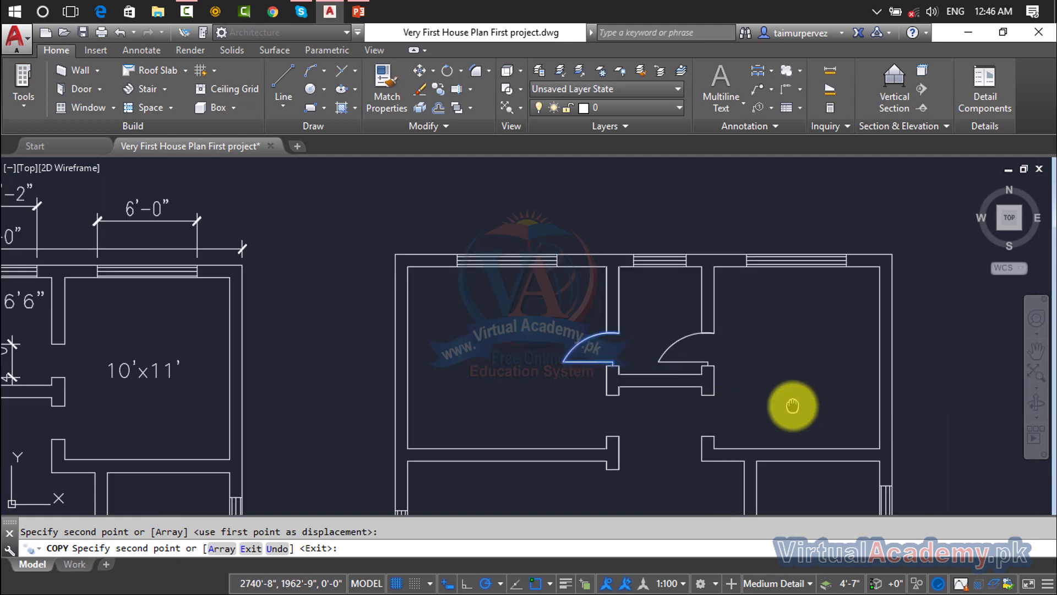
middle_drag(791, 401, 808, 201)
scroll(807, 160, down, 2)
scroll(750, 325, down, 2)
mouse_move(750, 326)
middle_down()
mouse_move(788, 265)
mouse_move(751, 314)
middle_up()
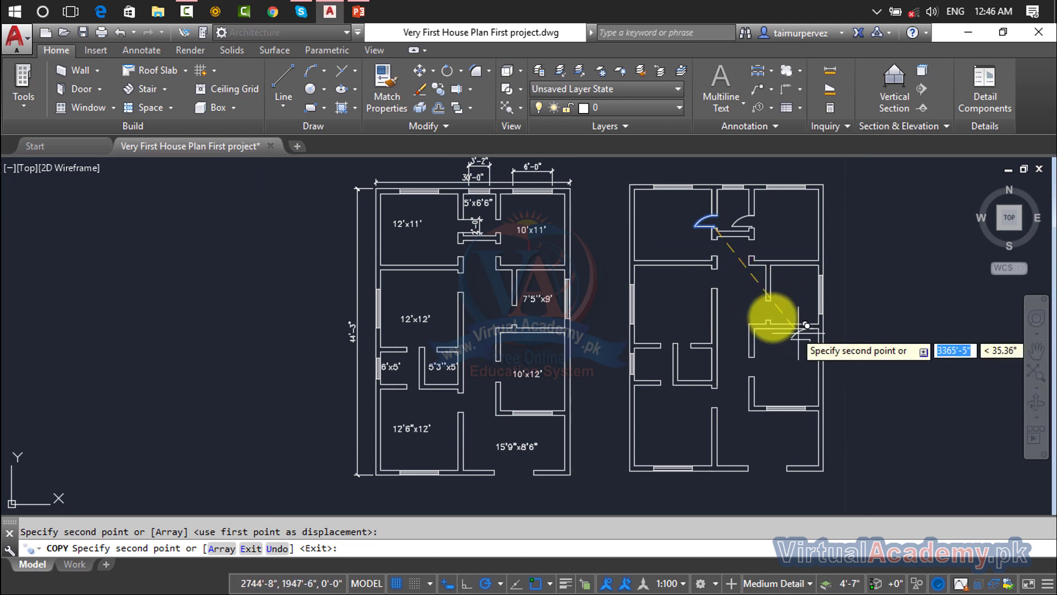
scroll(751, 303, up, 5)
scroll(868, 362, up, 4)
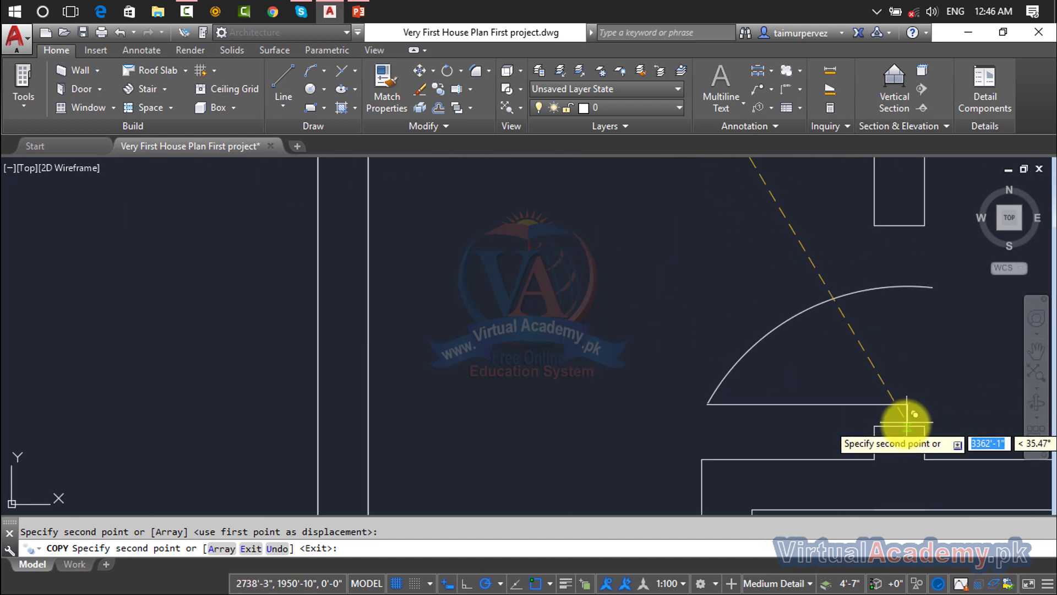
key(Escape)
- Erase the copied door's swing arc, leaf line and short jamb line at the small top room's right-hand doorway
scroll(916, 349, down, 6)
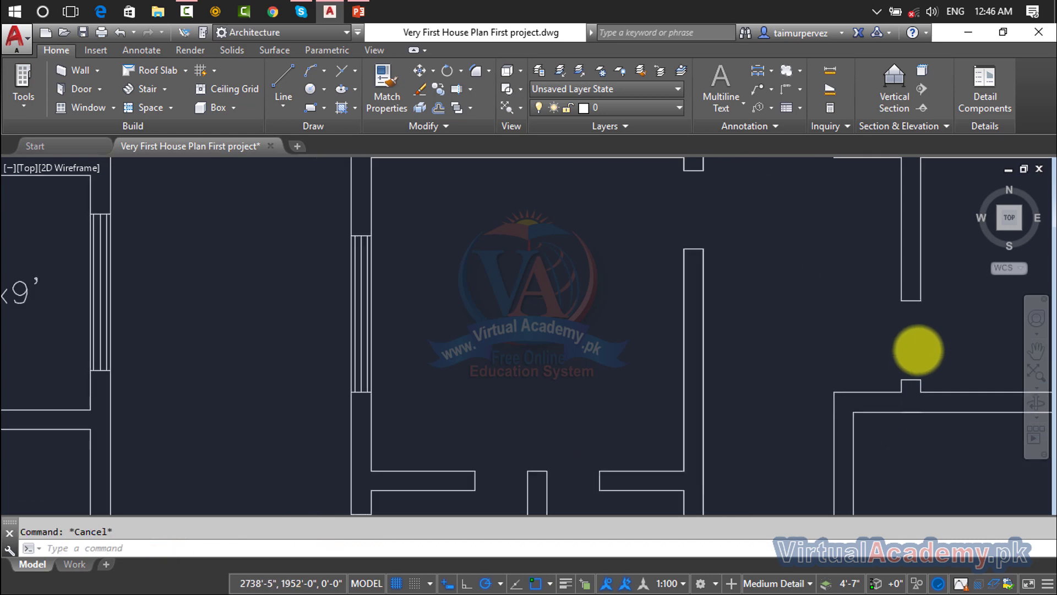
middle_drag(915, 349, 790, 421)
scroll(765, 284, up, 5)
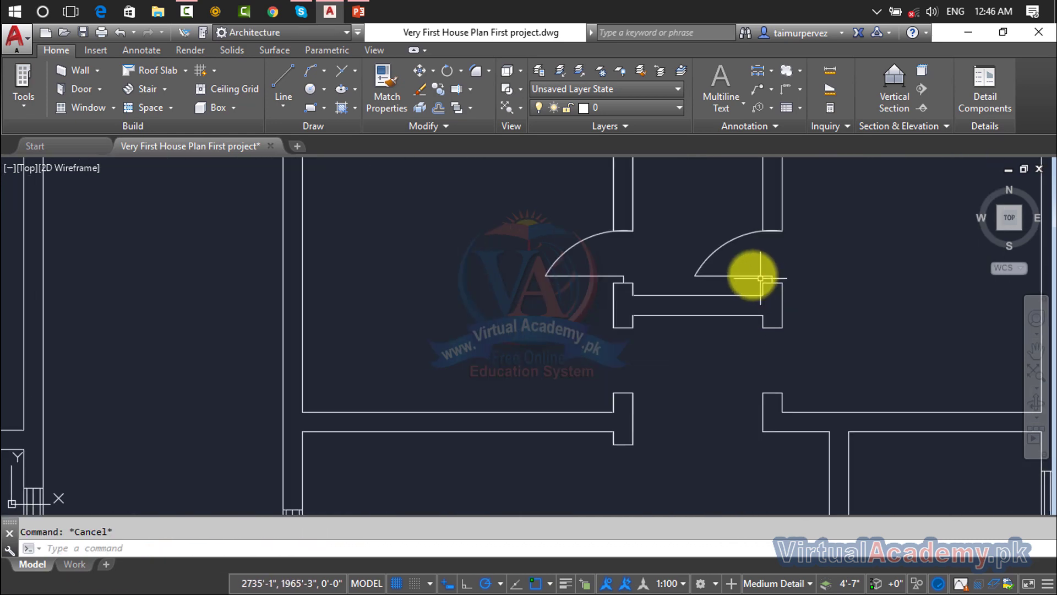
click(726, 246)
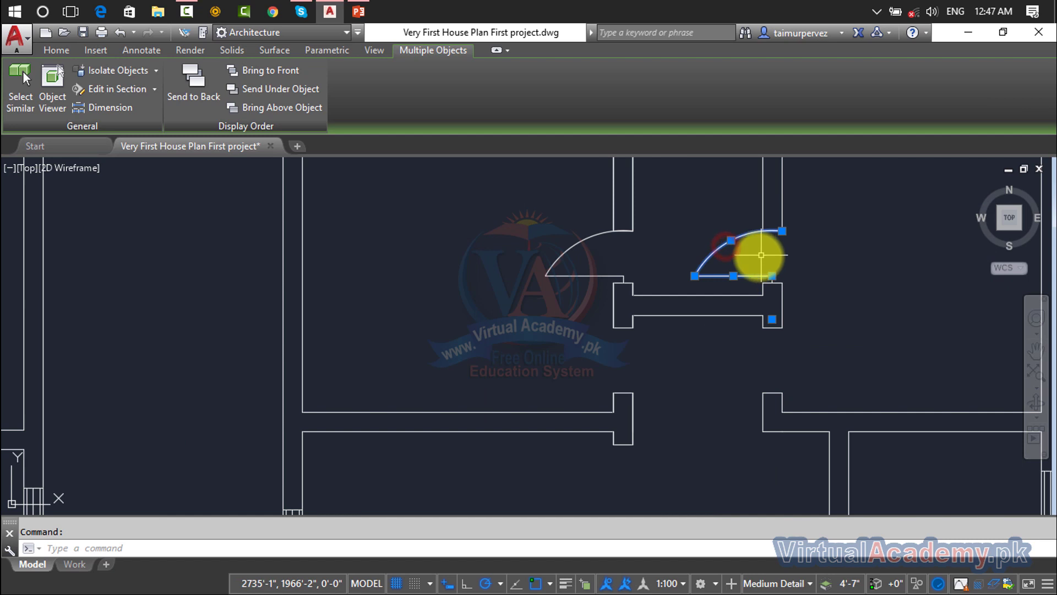
click(695, 276)
key(Escape)
key(Escape)
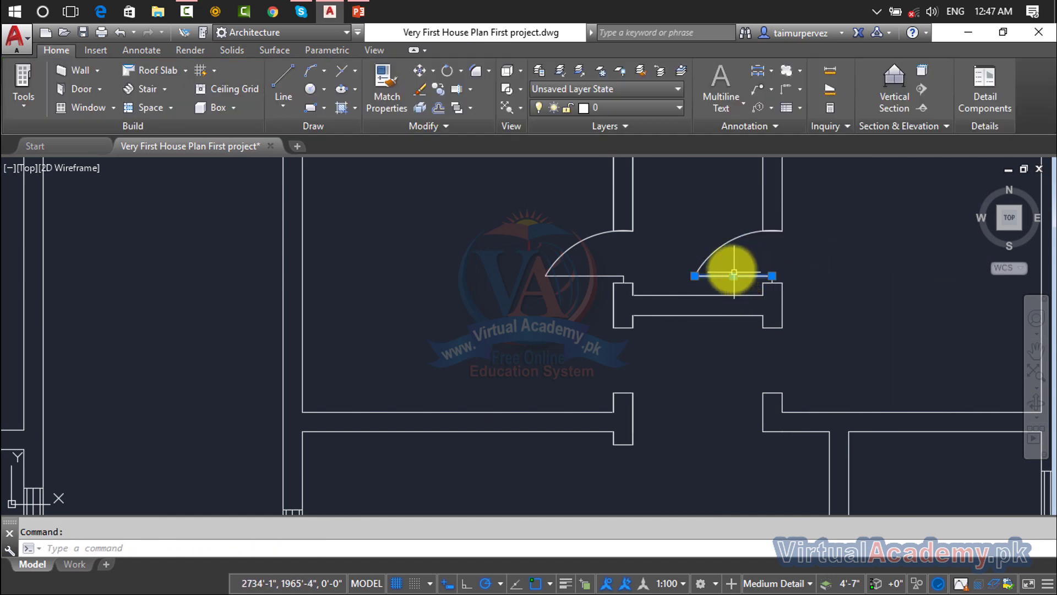
click(724, 243)
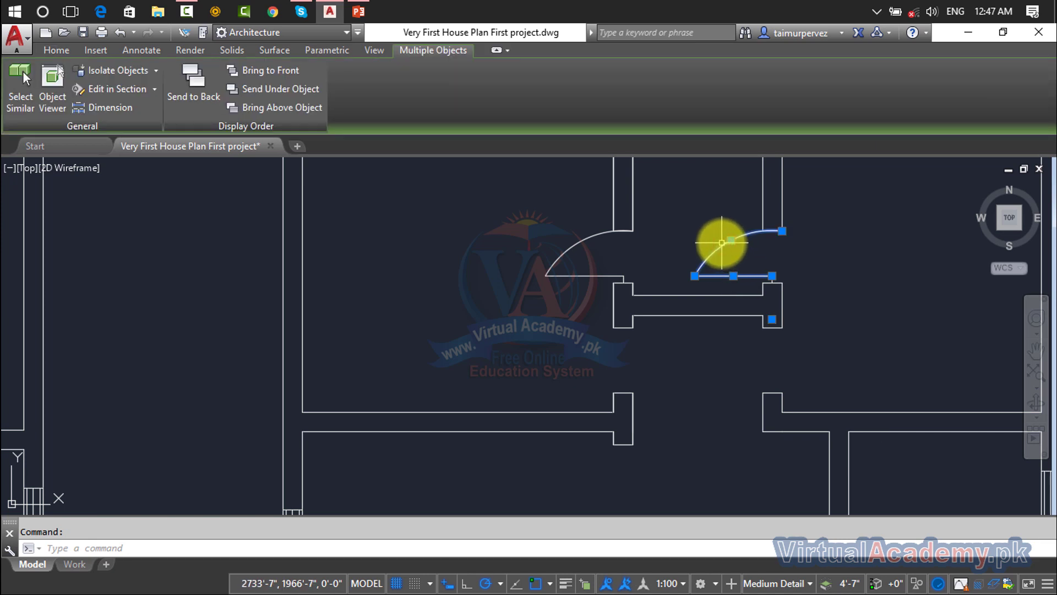
key(Delete)
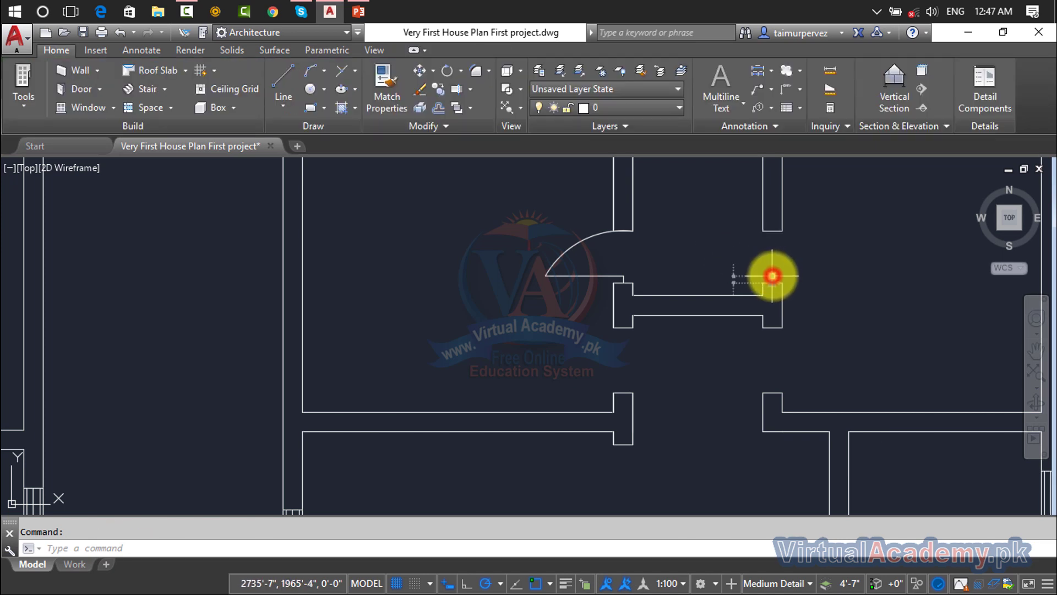
click(772, 275)
key(Delete)
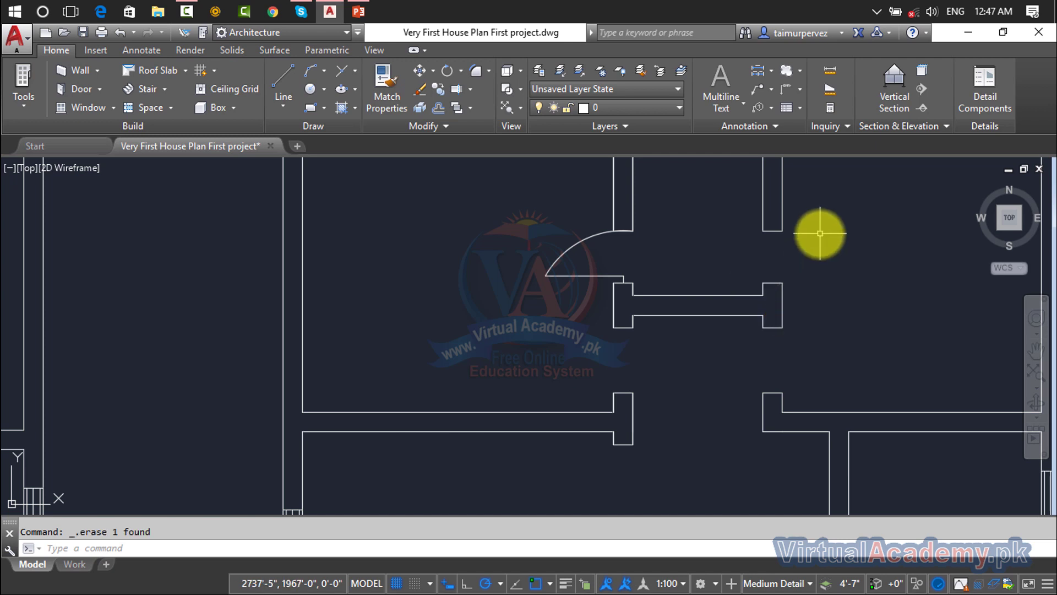
- Erase the original door's leaf line, swing arc and short jamb line at the small top room's left-hand doorway
mouse_move(568, 226)
mouse_down()
mouse_move(573, 299)
mouse_move(585, 287)
mouse_up()
click(587, 275)
key(Delete)
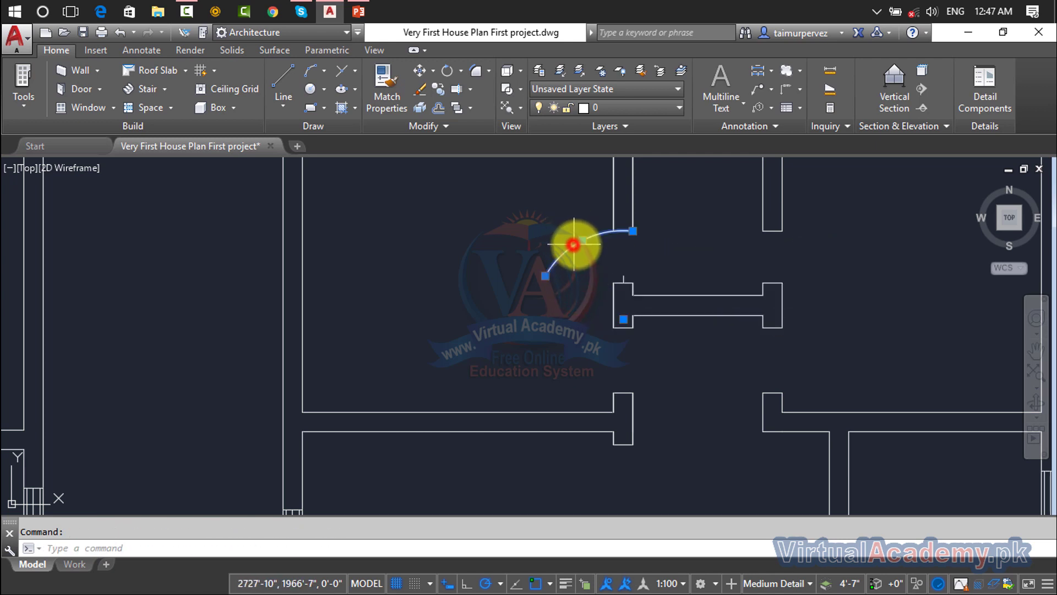
key(Delete)
scroll(619, 272, up, 4)
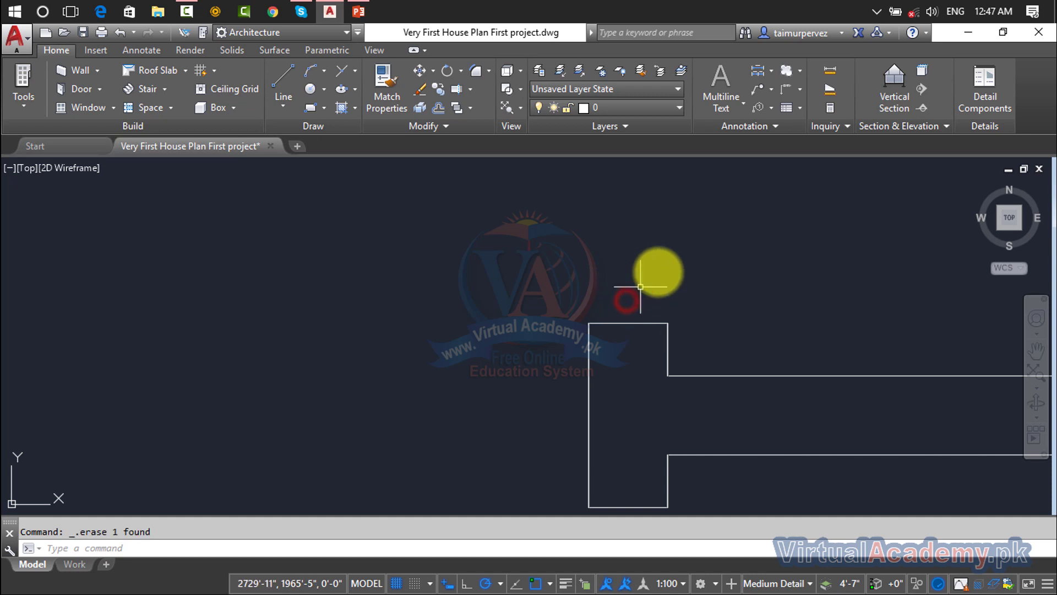
scroll(656, 272, down, 5)
scroll(747, 190, up, 5)
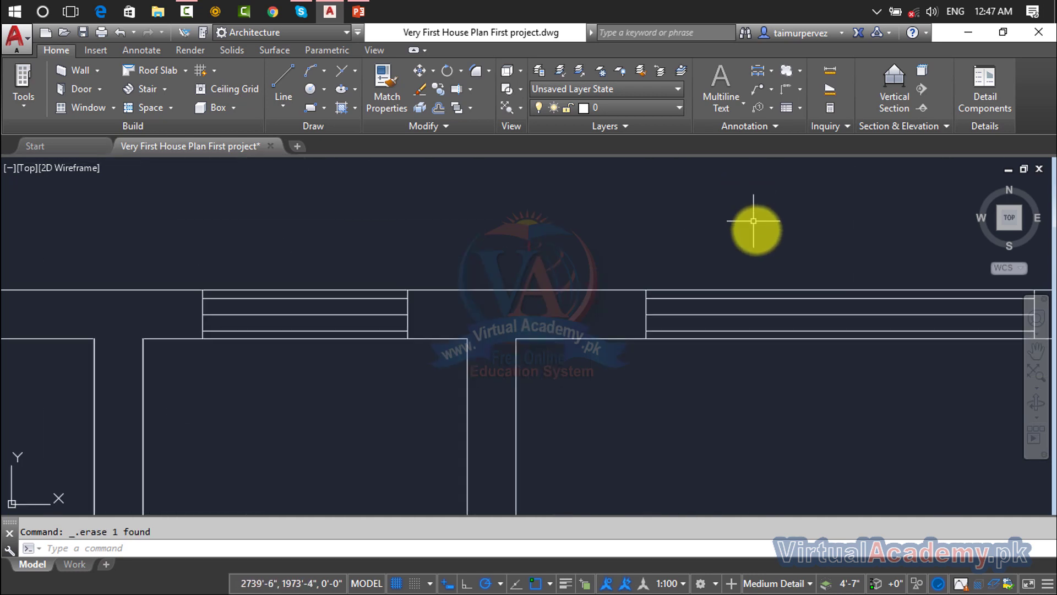
scroll(783, 299, down, 6)
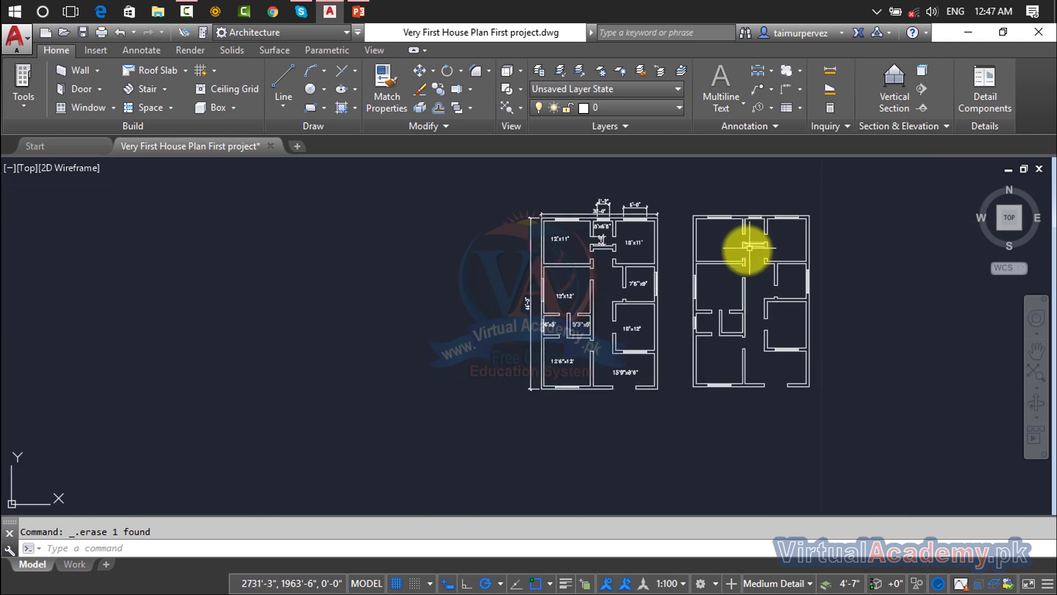
scroll(760, 384, up, 5)
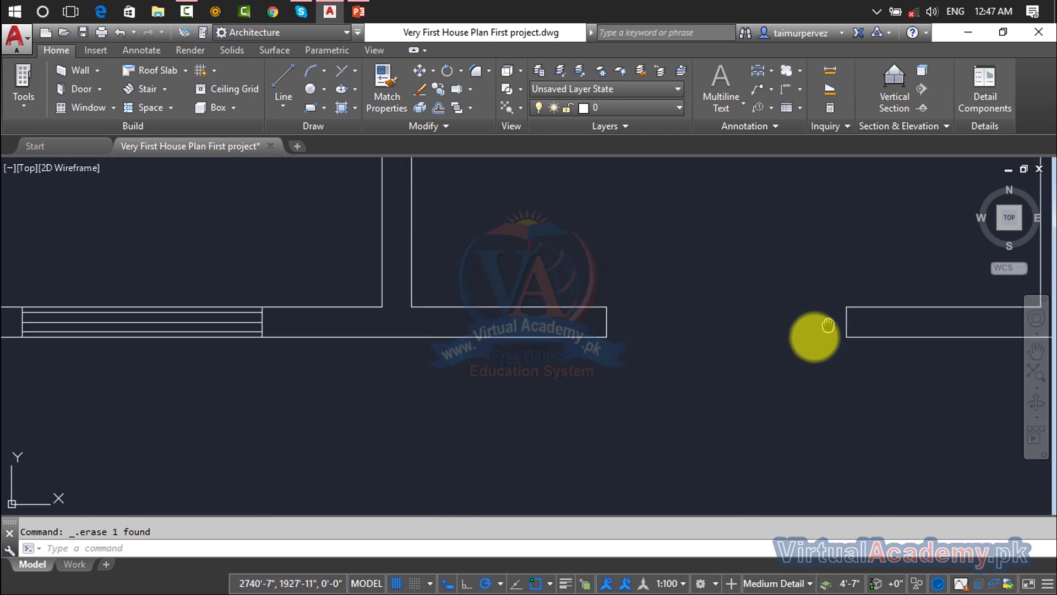
middle_drag(811, 335, 713, 376)
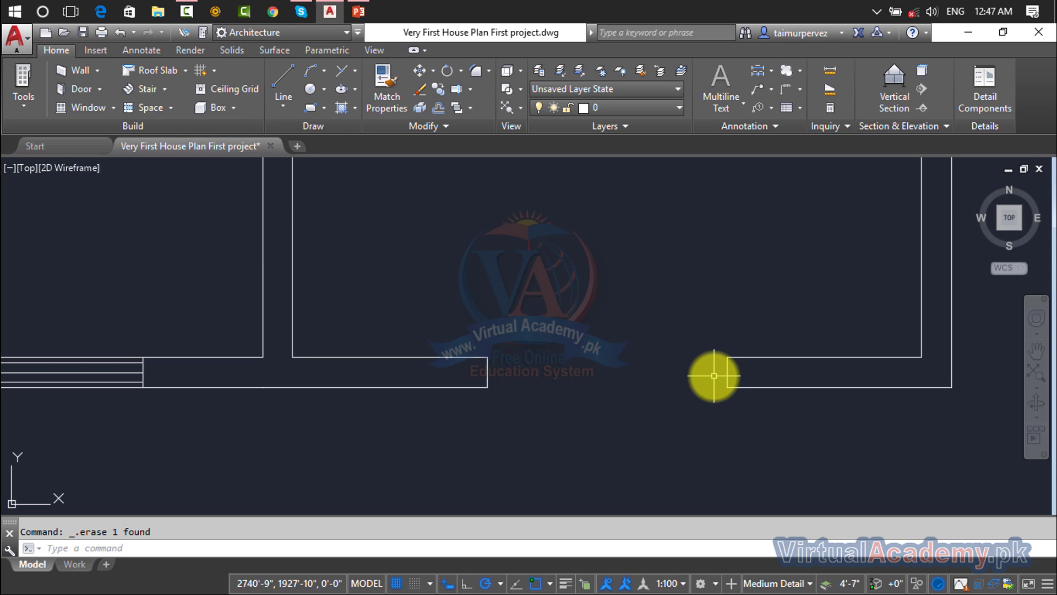
text(A)
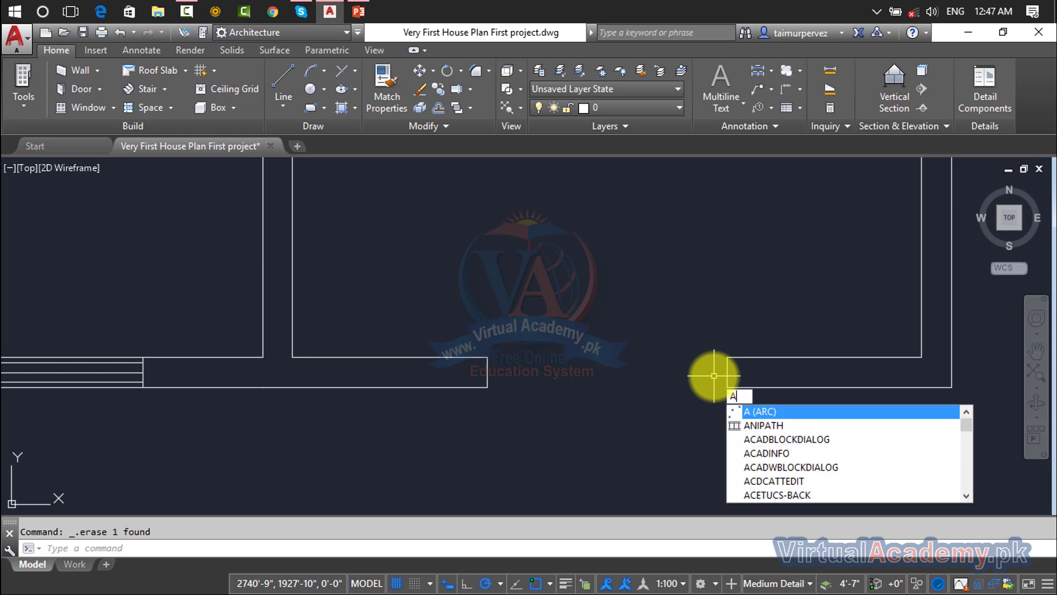
key(F1)
key(Escape)
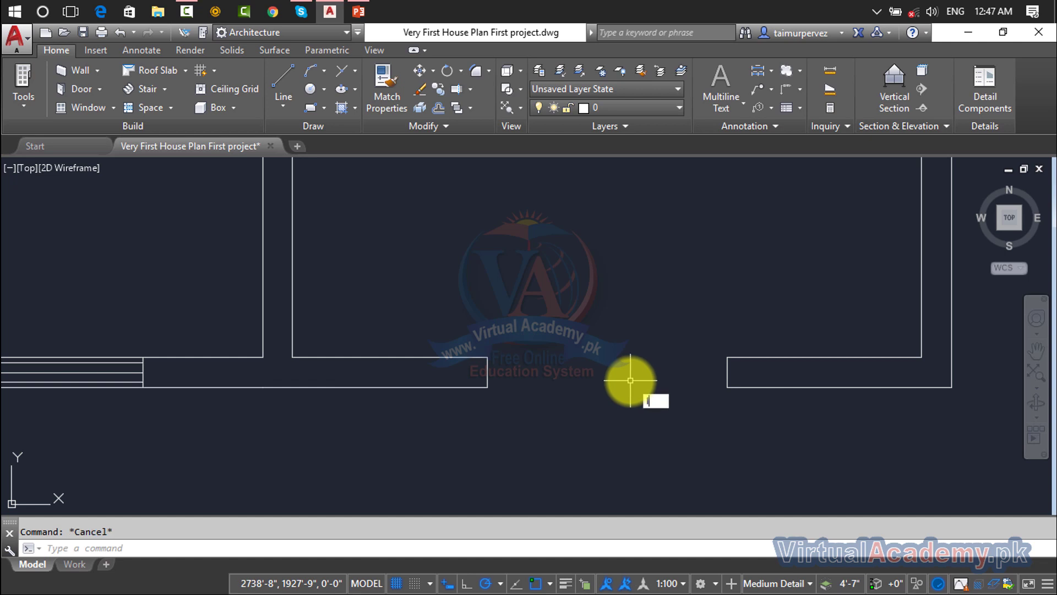
- Draw a line about 6" into the bottom entrance from the left jamb's midpoint, continue it upward as a door leaf, and discard the slanted leaf
text(L)
key(Return)
click(487, 372)
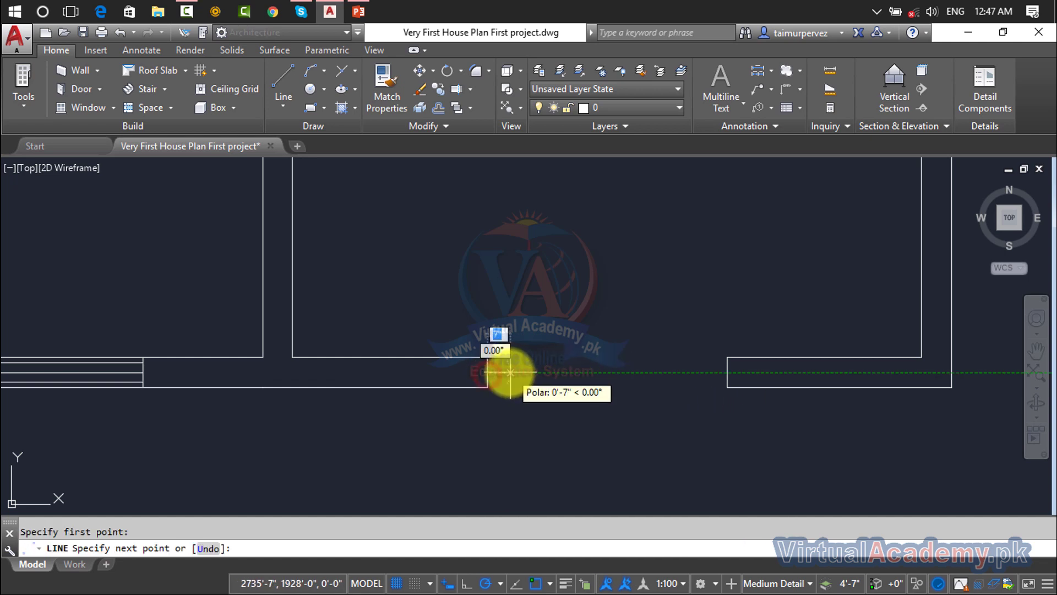
click(506, 372)
middle_drag(511, 244, 507, 352)
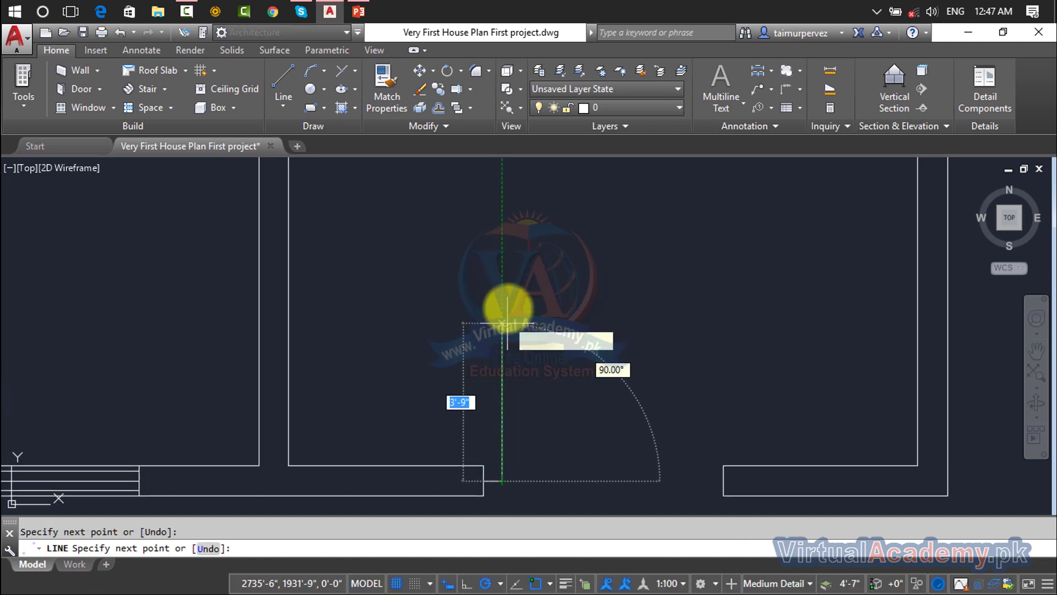
click(501, 280)
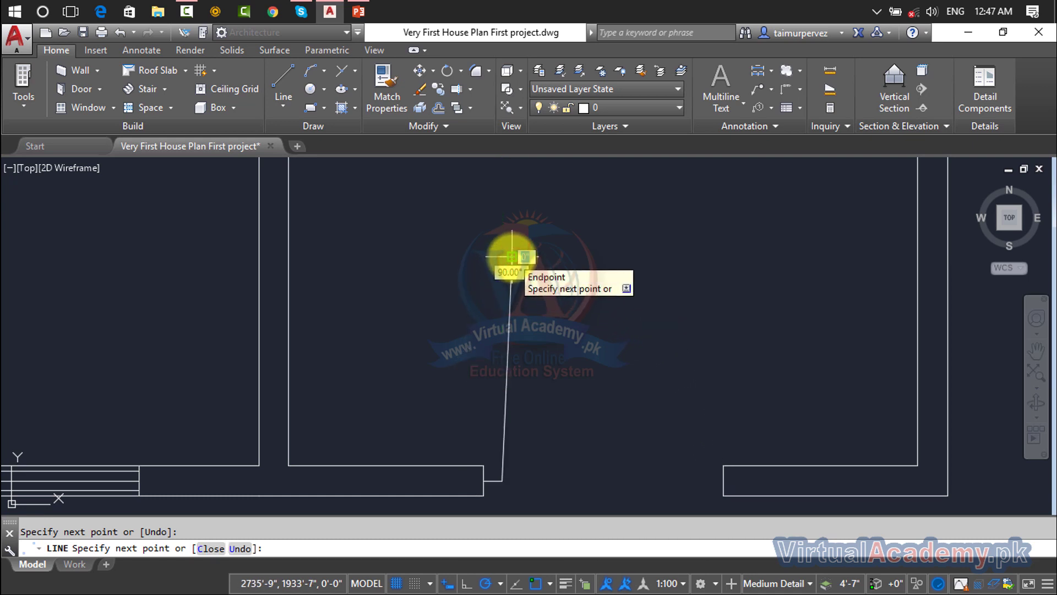
click(512, 257)
key(Escape)
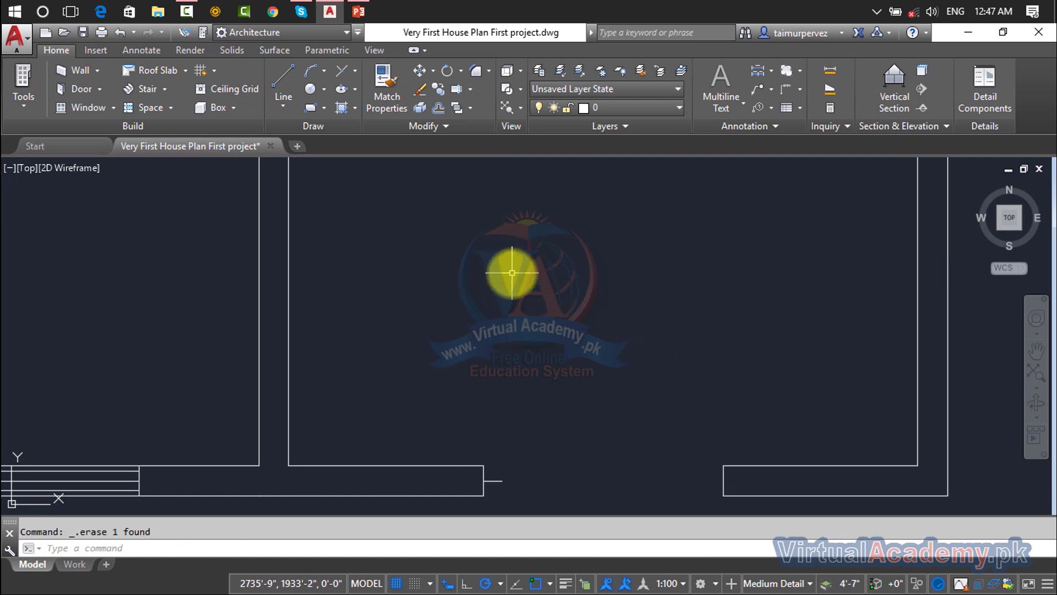
- Draw a 4' vertical door leaf line upward from the free end of the entrance's short jamb line
key(l)
key(Return)
click(502, 480)
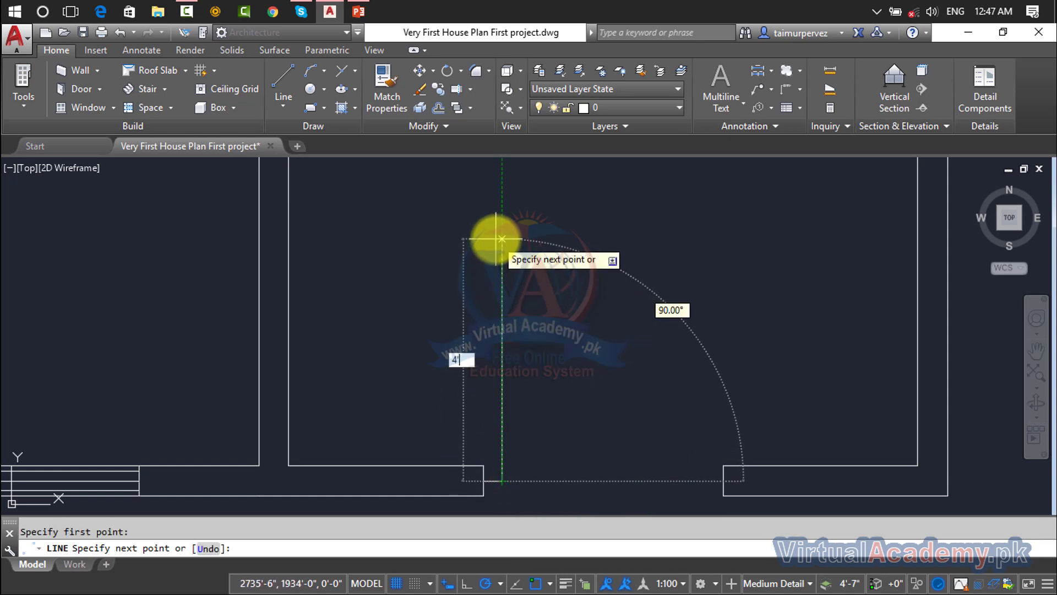
text(4')
key(Return)
key(Escape)
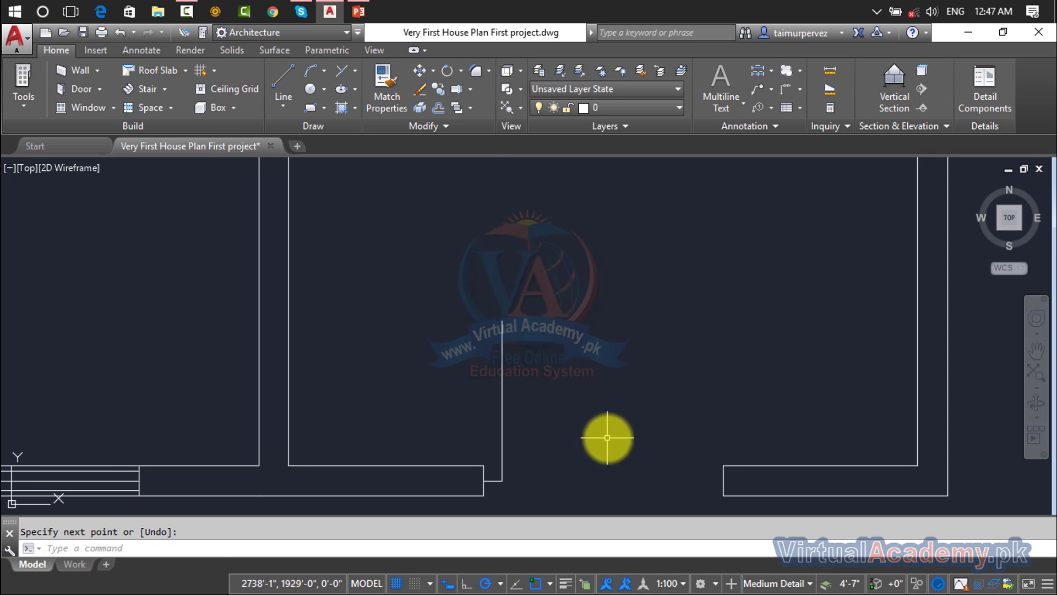
key(Escape)
middle_drag(607, 437, 637, 333)
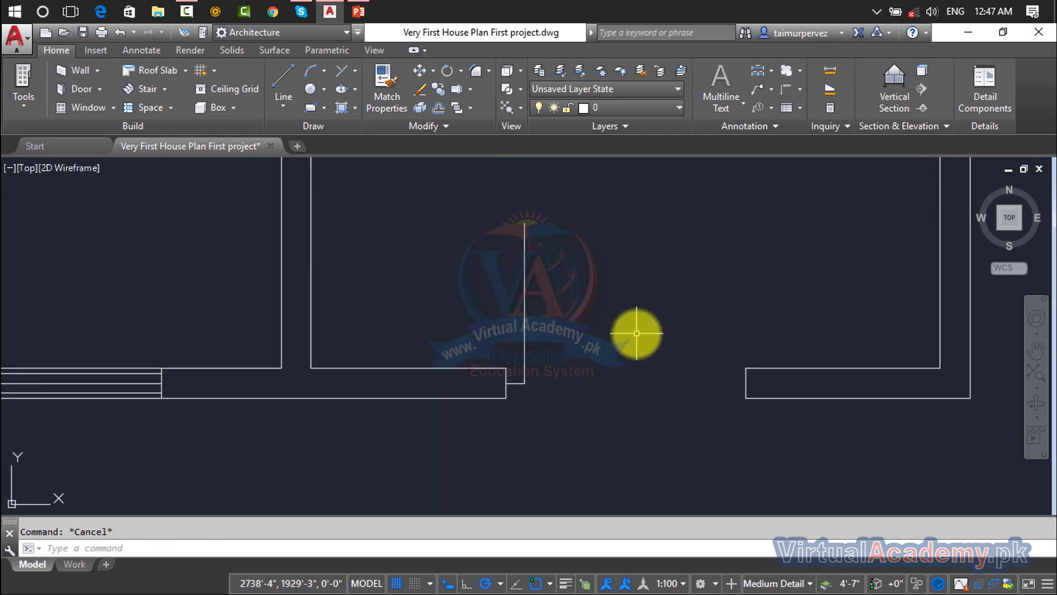
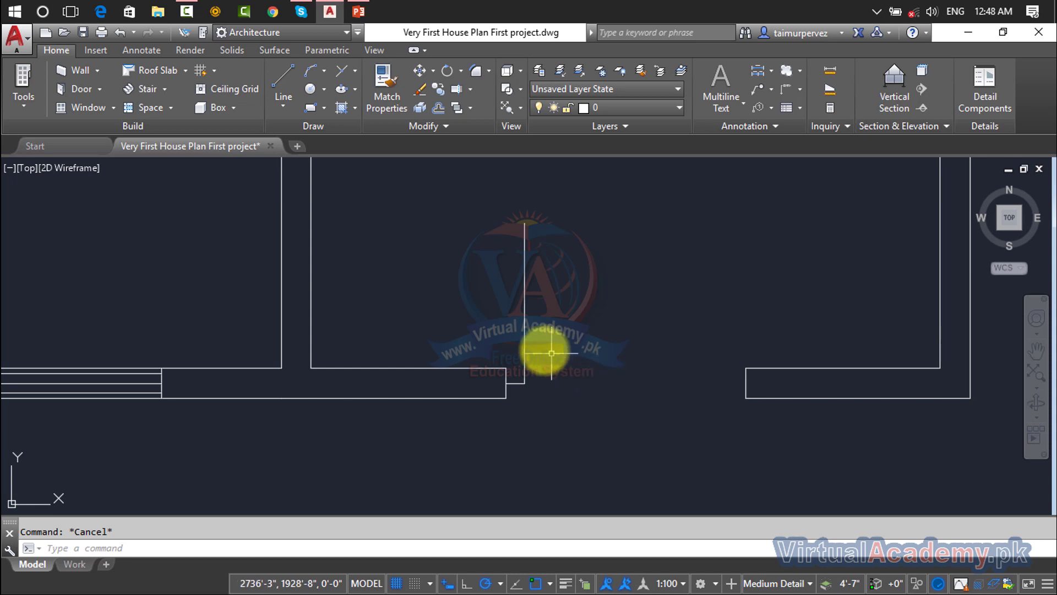
- Erase the 4' door leaf line and the short jamb line at the bottom entrance
key(Delete)
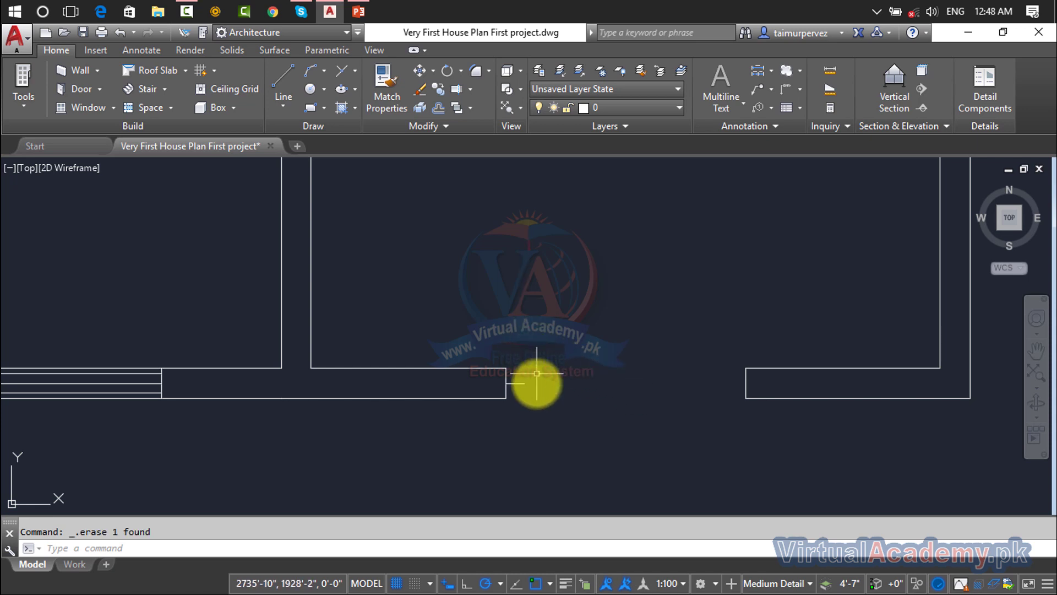
click(521, 383)
mouse_move(524, 383)
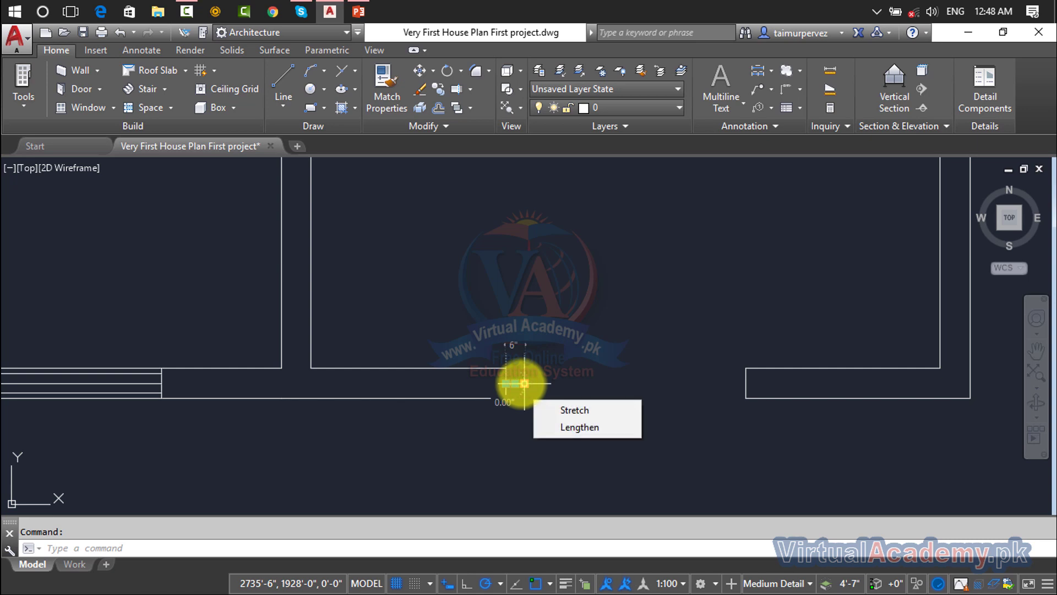
key(Delete)
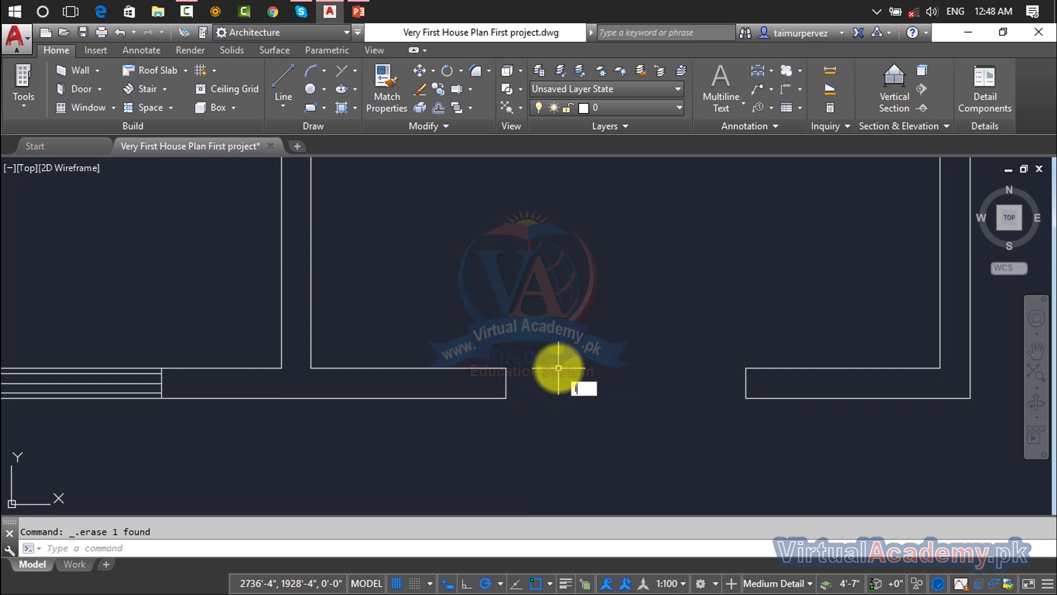
- Draw a horizontal line across the bottom entrance opening between the midpoints of its two jambs
key(Return)
click(505, 383)
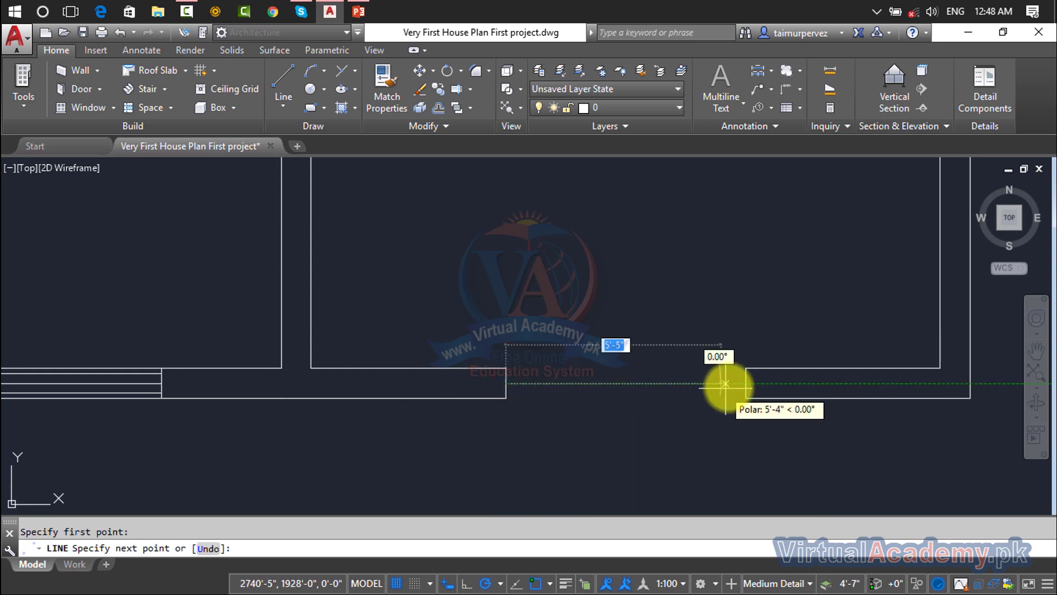
click(746, 383)
key(Return)
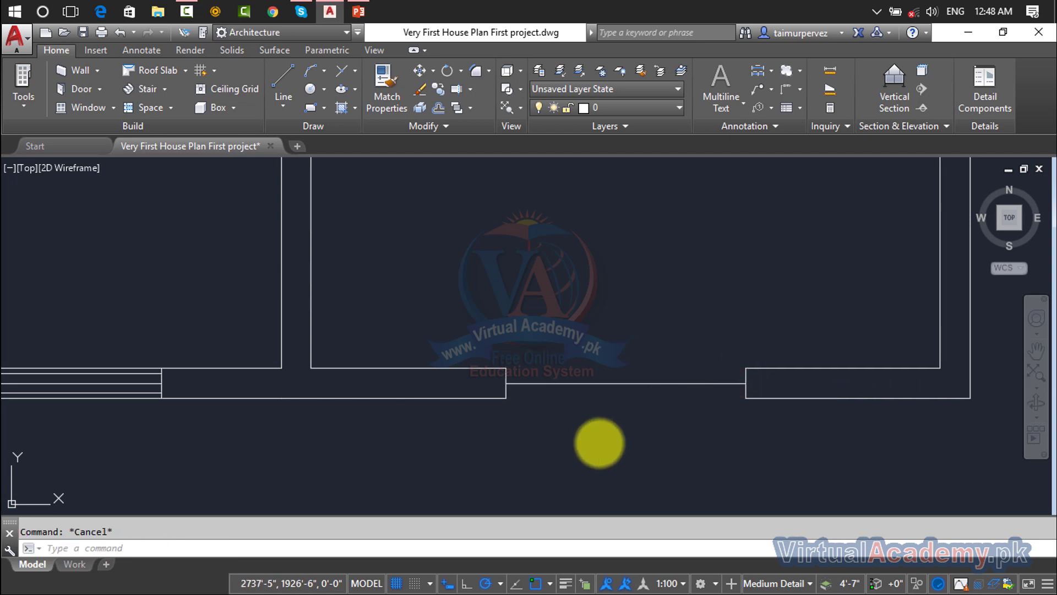
- Draw a vertical line upward into the room from the midpoint of the line across the bottom entrance
text(l)
key(Return)
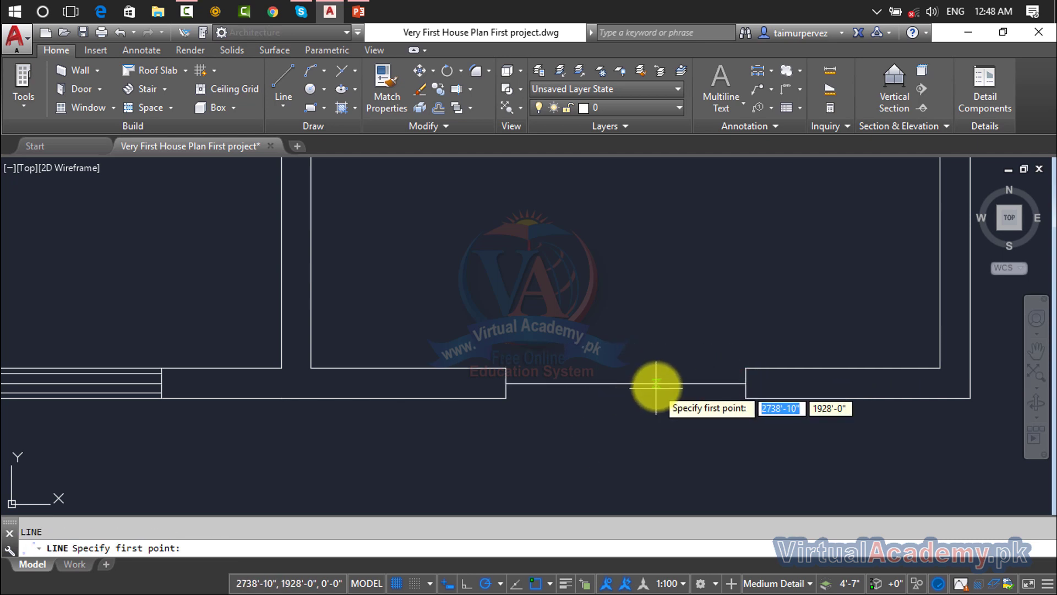
click(620, 384)
middle_drag(625, 293, 622, 417)
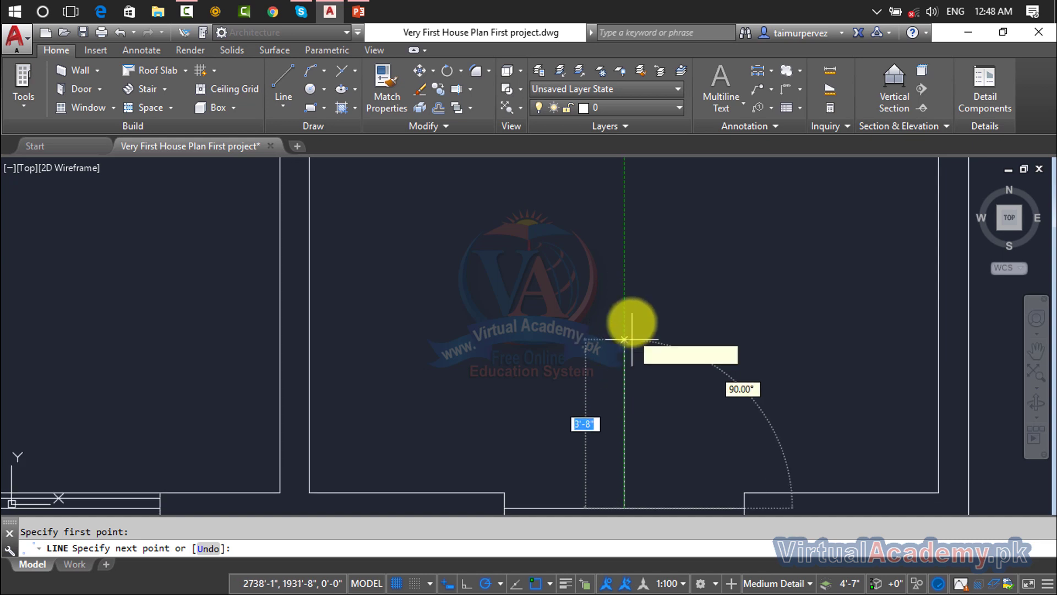
click(628, 293)
scroll(626, 395, down, 3)
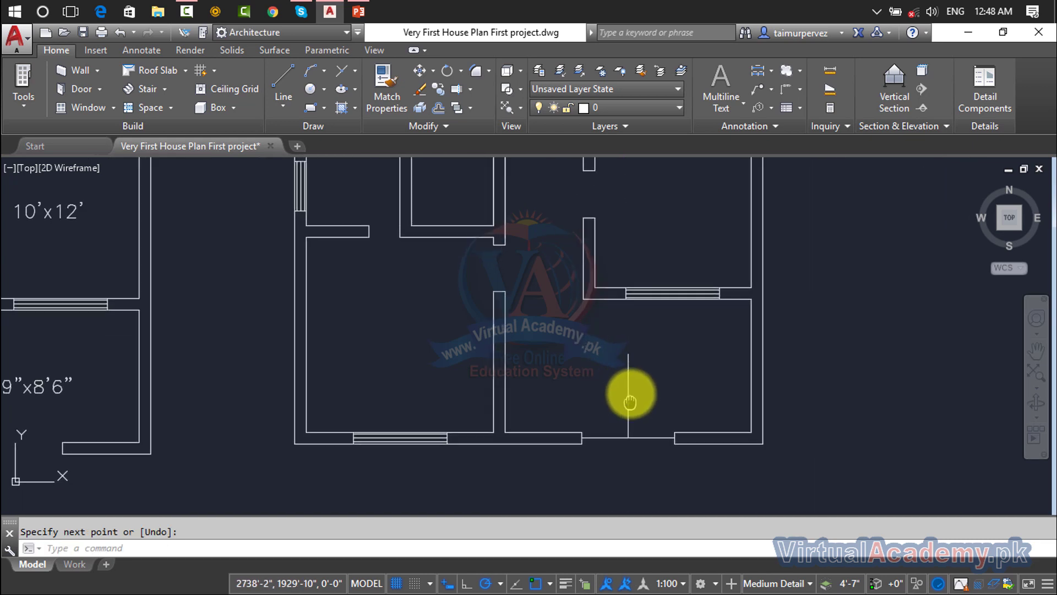
- Draw a three-point arc from the bottom entrance's left jamb outer corner through its inner corner to the vertical line's top end
scroll(631, 382, up, 3)
key(Escape)
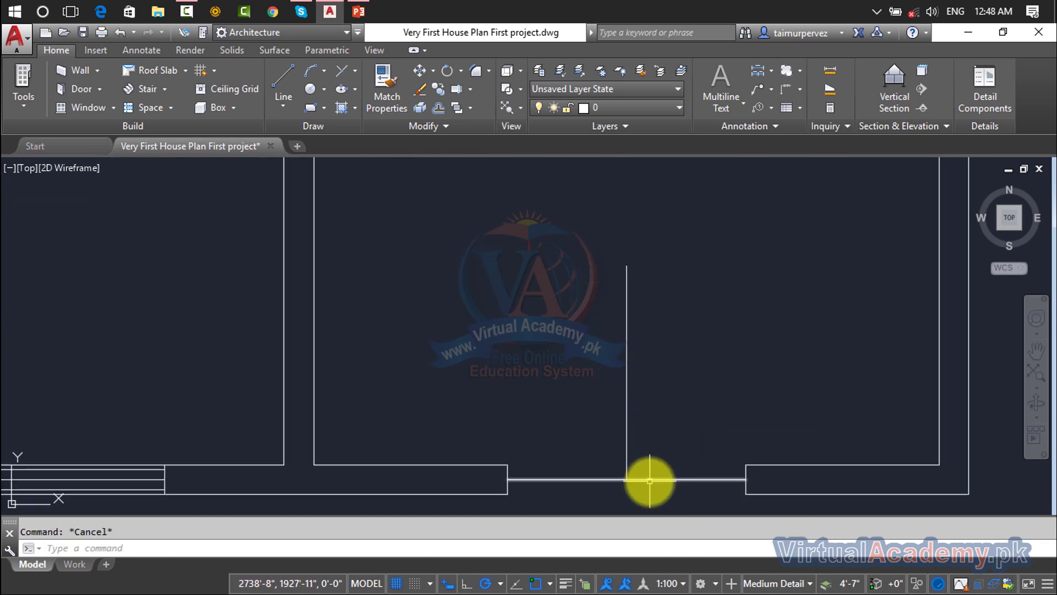
text(a)
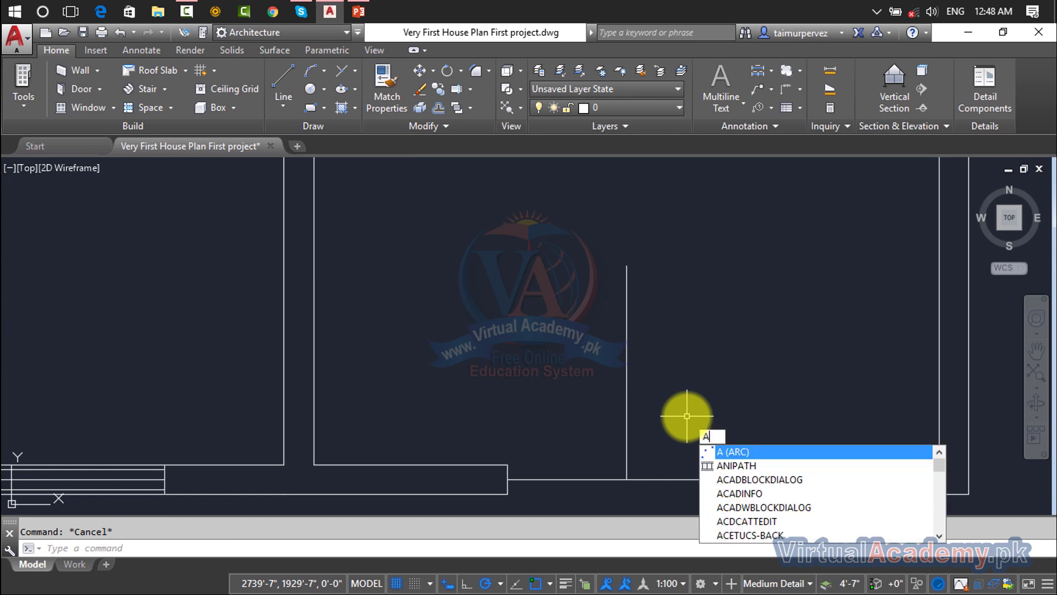
key(Return)
click(507, 495)
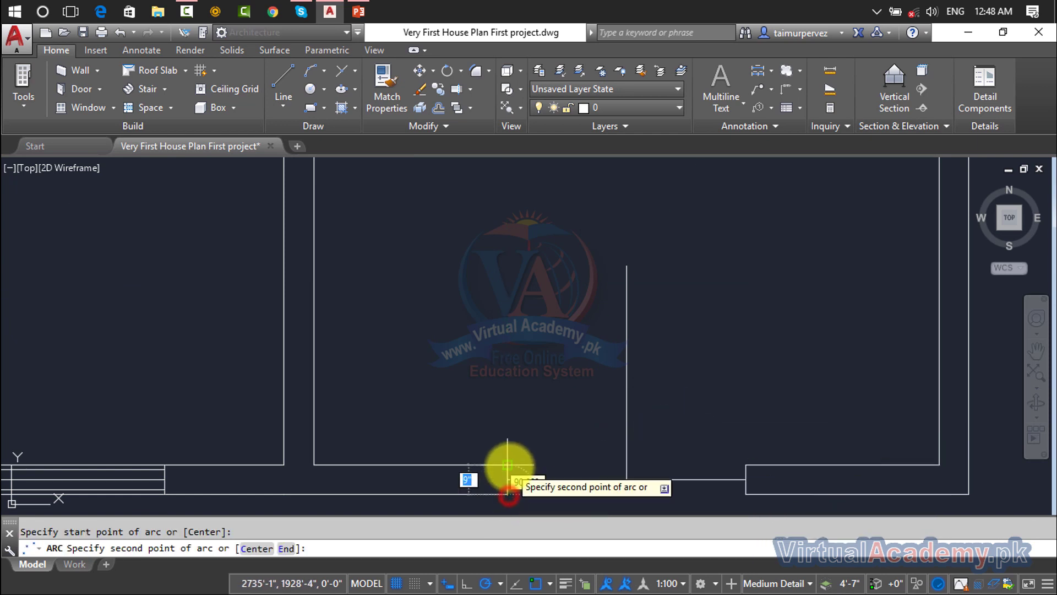
click(507, 471)
click(630, 268)
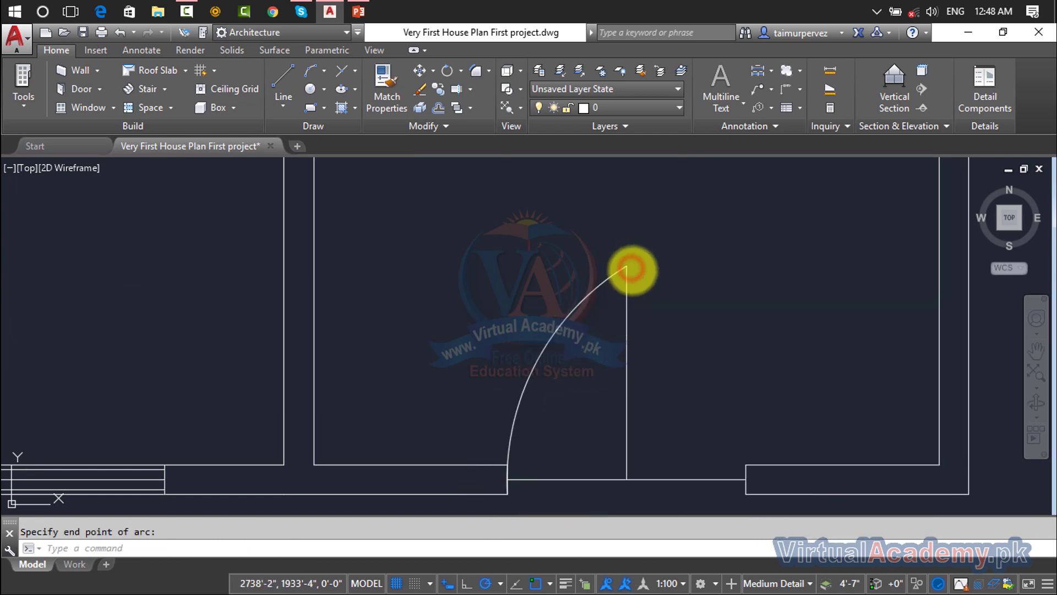
- Draw a matching three-point arc from the right jamb's outer corner through its inner corner to the vertical line's top end
key(Return)
key(Return)
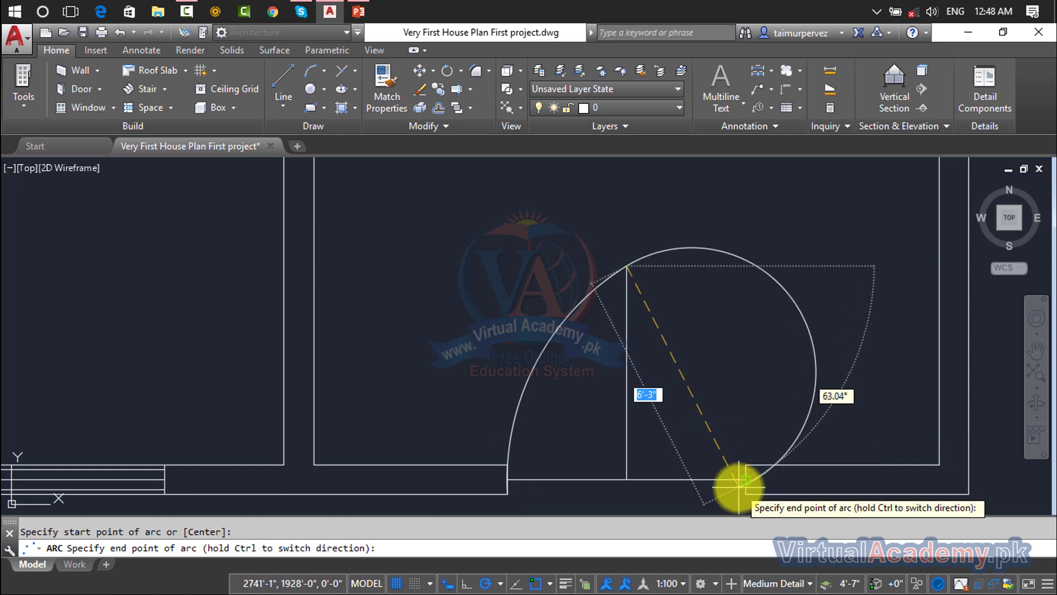
key(Escape)
key(Return)
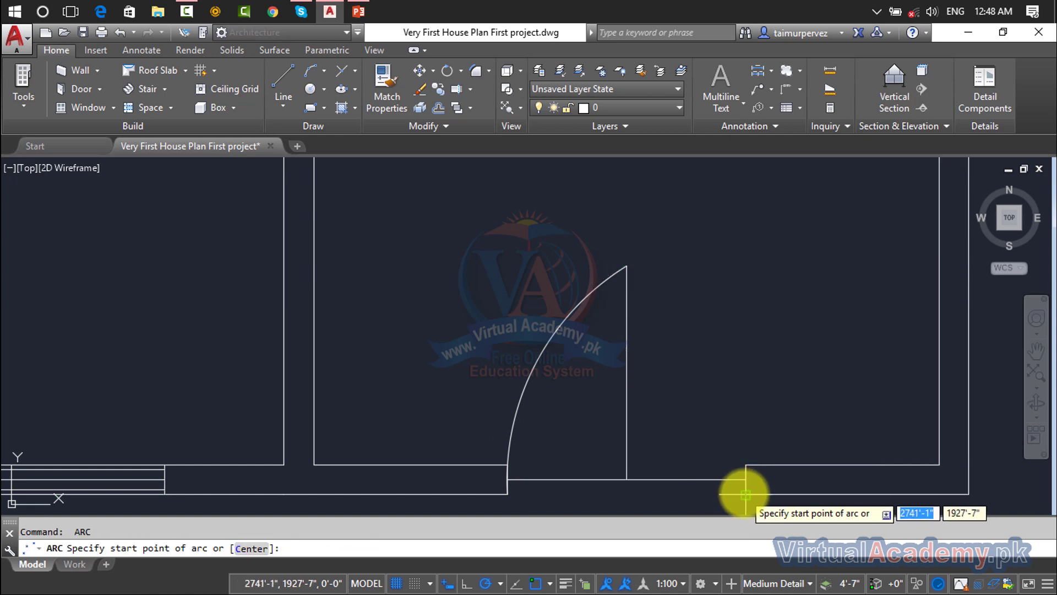
click(744, 492)
click(742, 464)
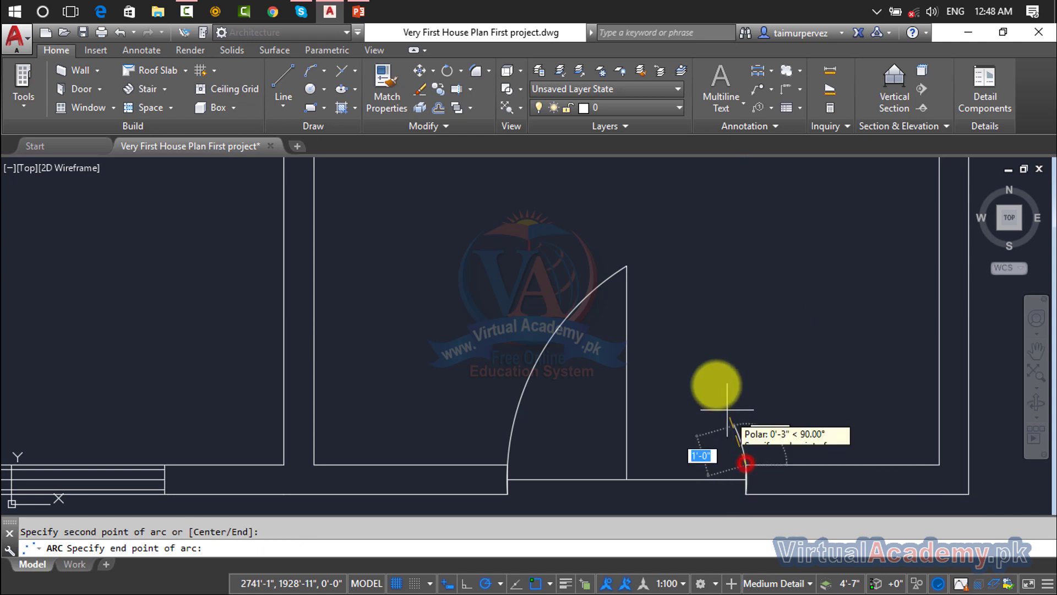
click(626, 267)
key(Return)
scroll(710, 411, down, 3)
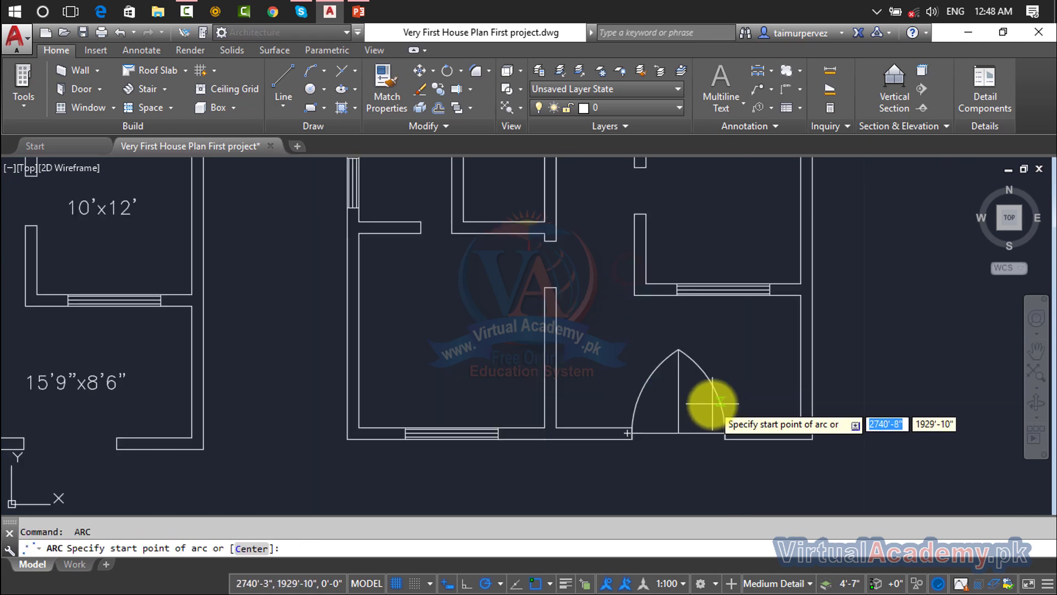
click(708, 327)
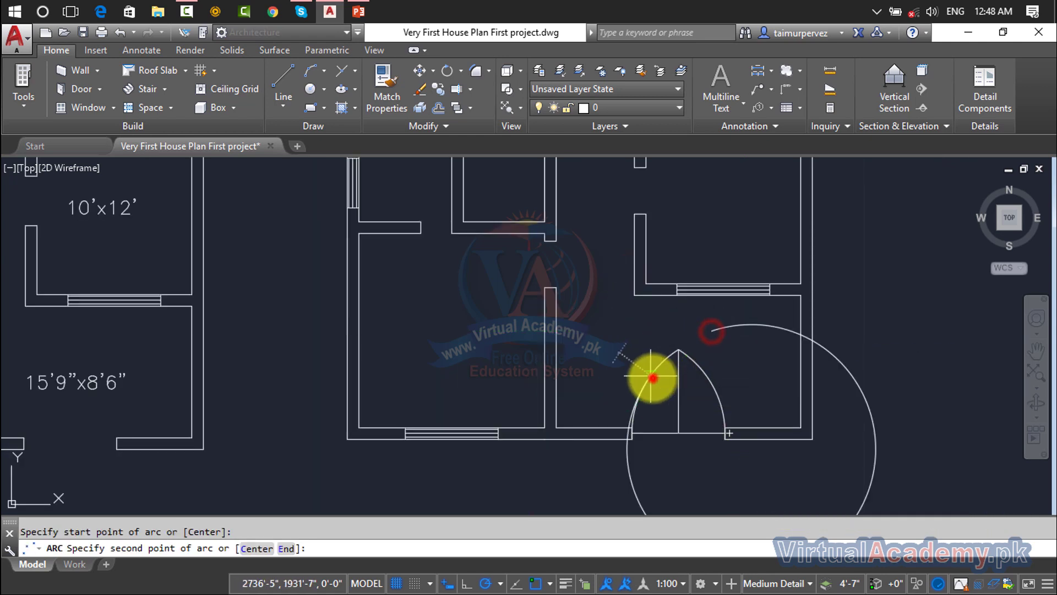
click(650, 376)
click(631, 434)
- Erase both door arcs, the vertical line and the horizontal line across the bottom entrance
click(708, 358)
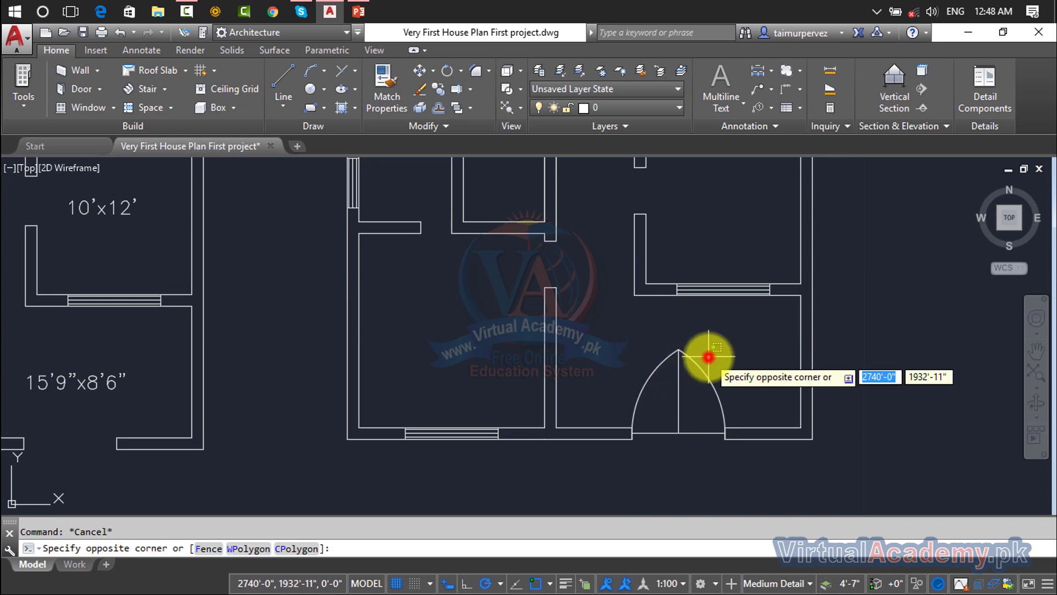
click(637, 370)
key(Delete)
click(678, 405)
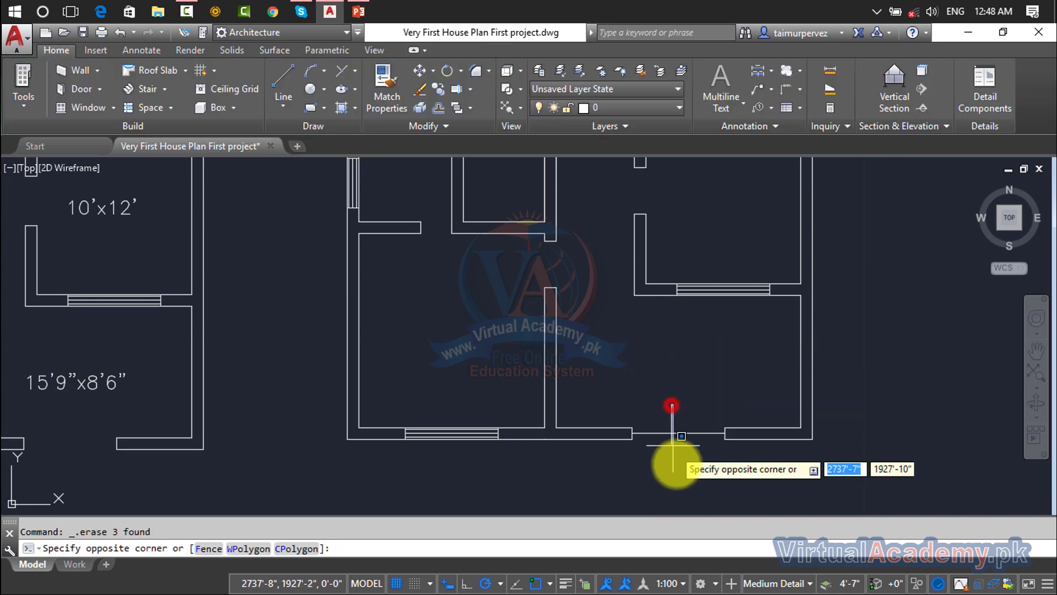
click(677, 472)
- Look over the second plan's rooms, windows and wall openings alongside the dimensioned first plan
scroll(679, 433, down, 4)
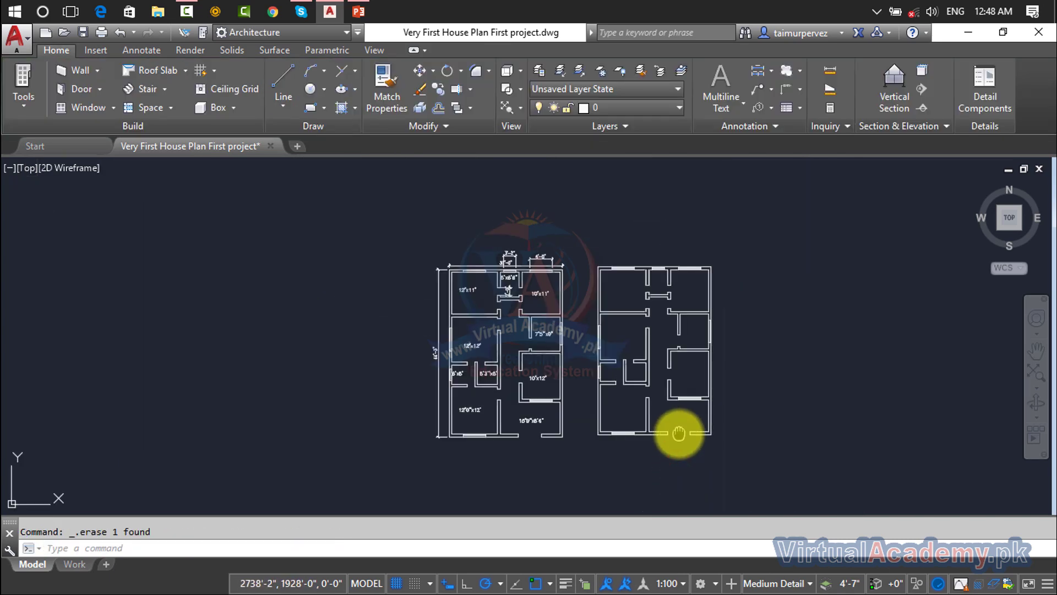
middle_drag(683, 432, 713, 444)
scroll(694, 322, up, 3)
scroll(693, 323, up, 2)
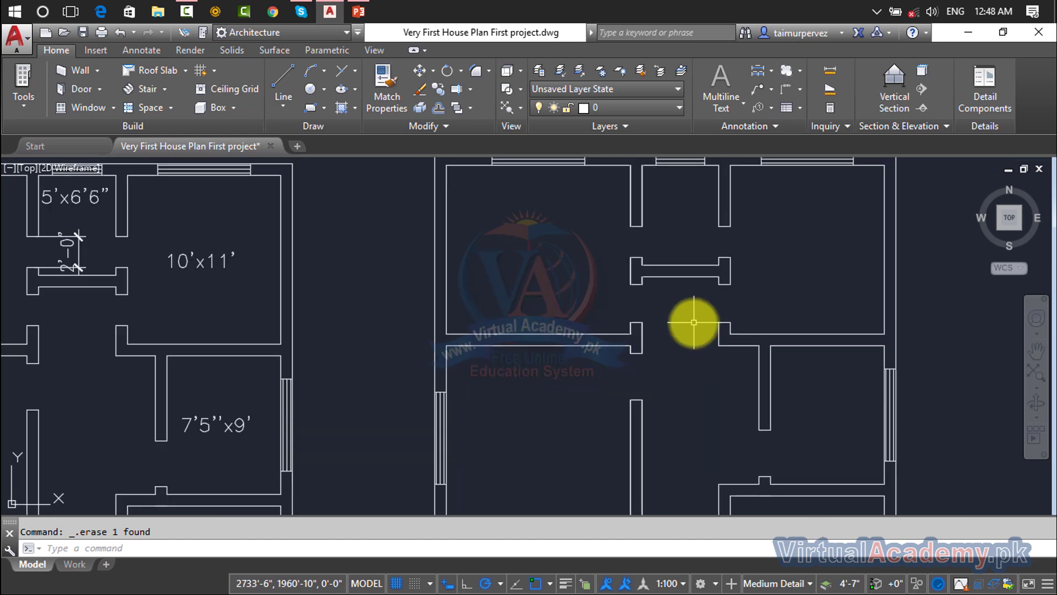
scroll(679, 366, down, 2)
scroll(679, 372, down, 1)
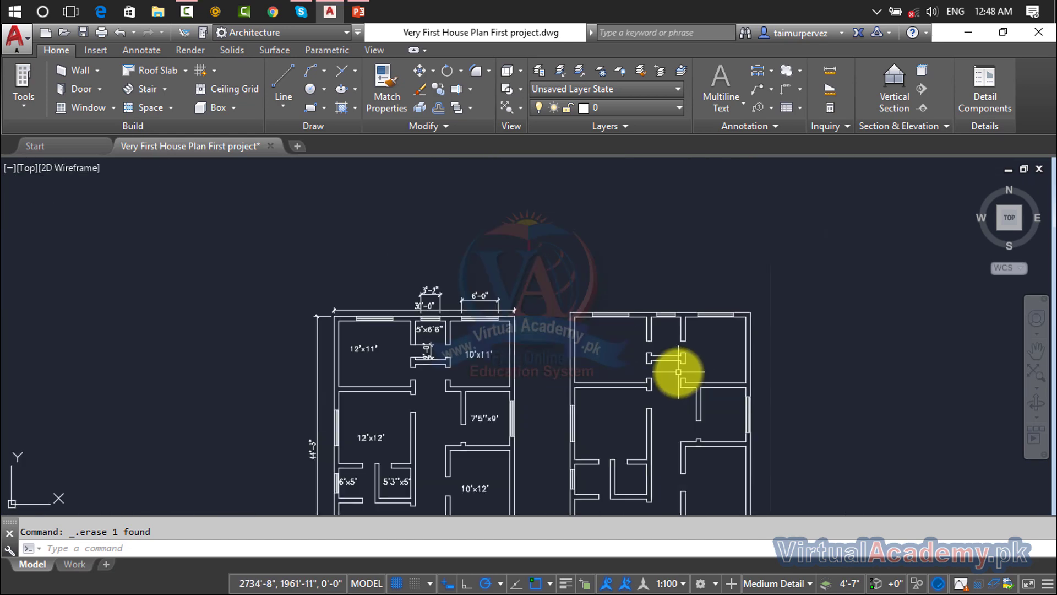
middle_drag(677, 371, 700, 328)
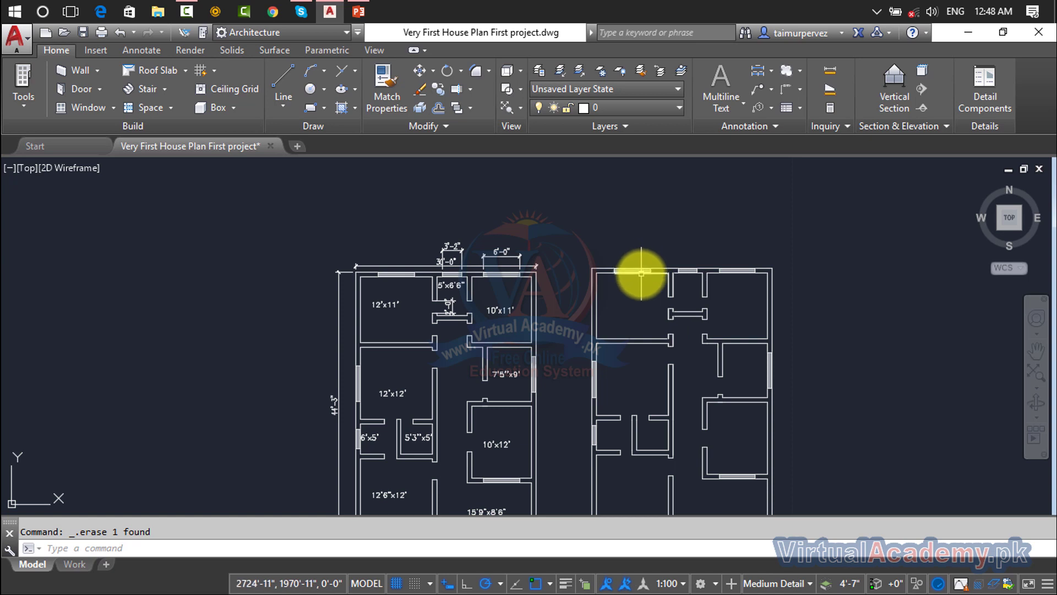
scroll(622, 314, up, 6)
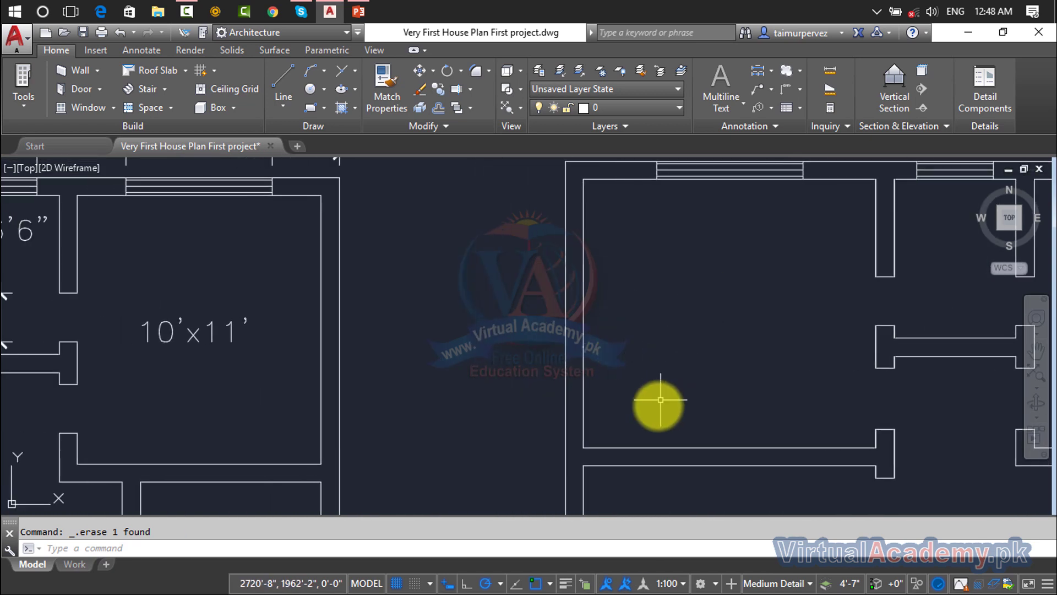
middle_drag(655, 406, 629, 479)
scroll(659, 424, down, 3)
middle_drag(659, 425, 523, 415)
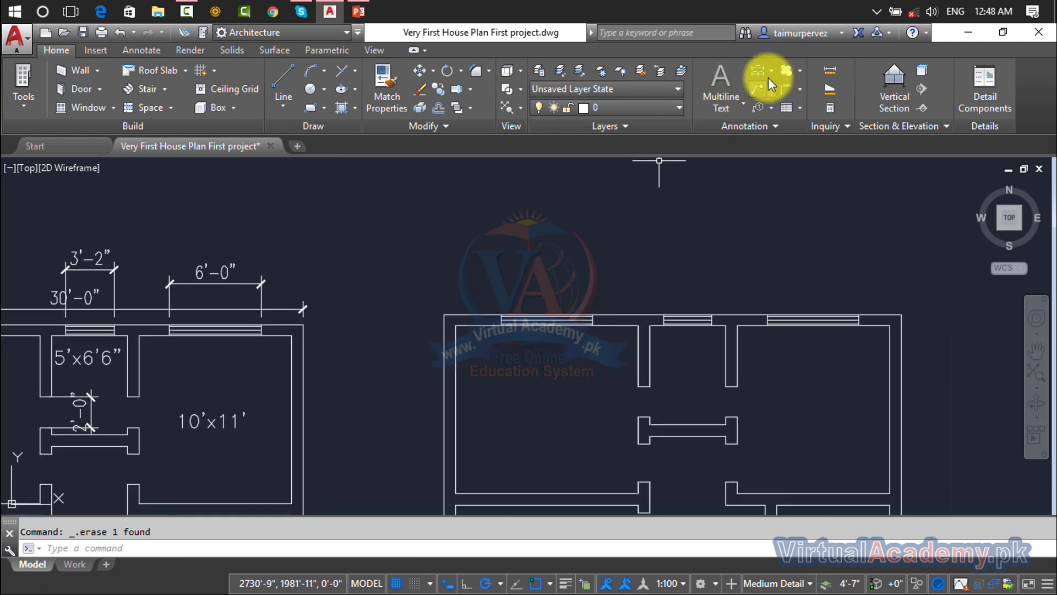
- Add a horizontal linear dimension above the second plan's top wall, between its two outer corners
click(775, 75)
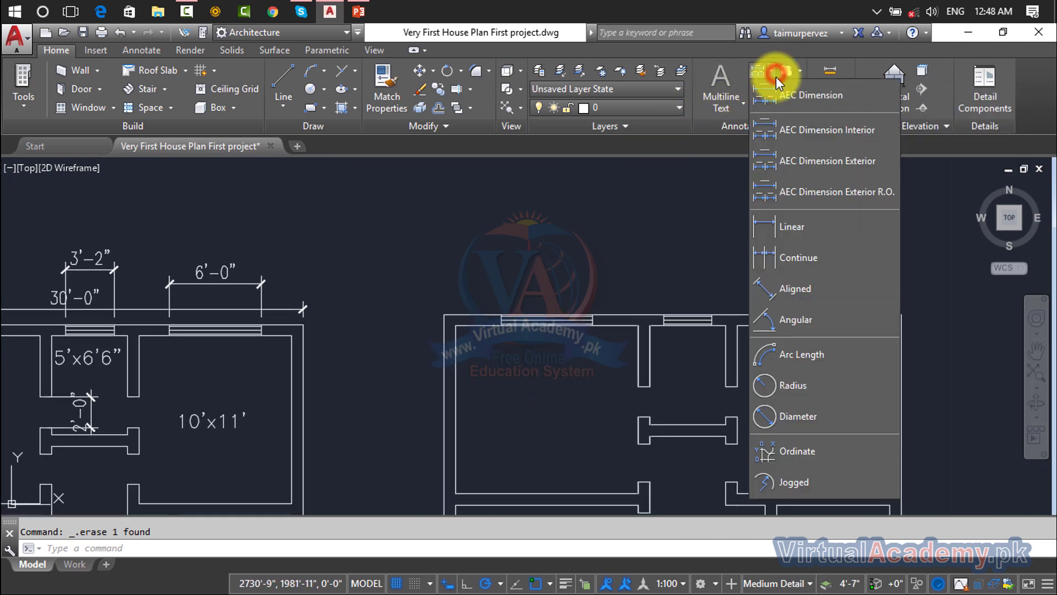
click(782, 226)
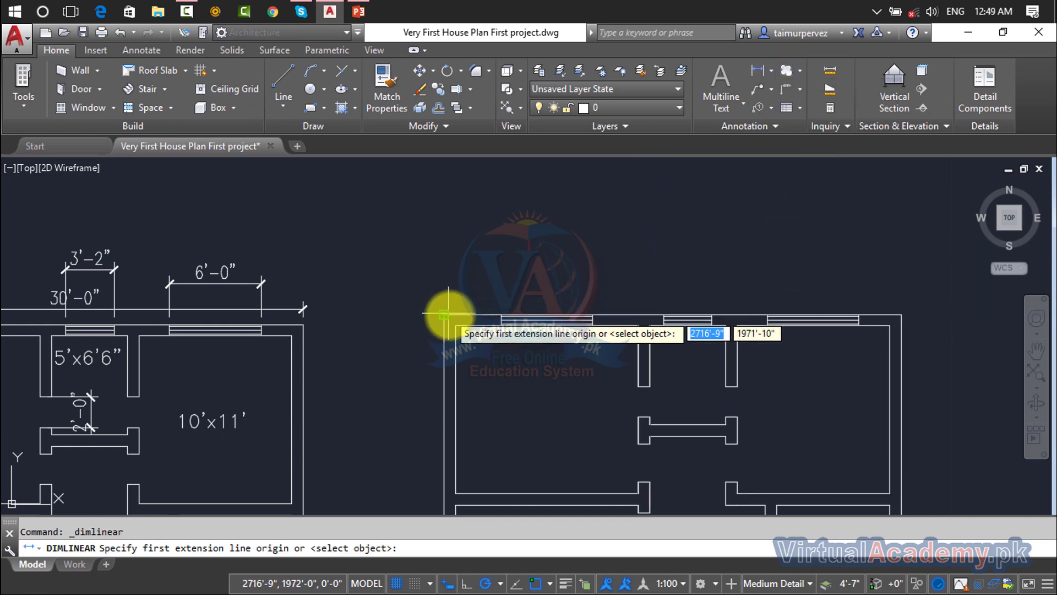
scroll(479, 306, up, 4)
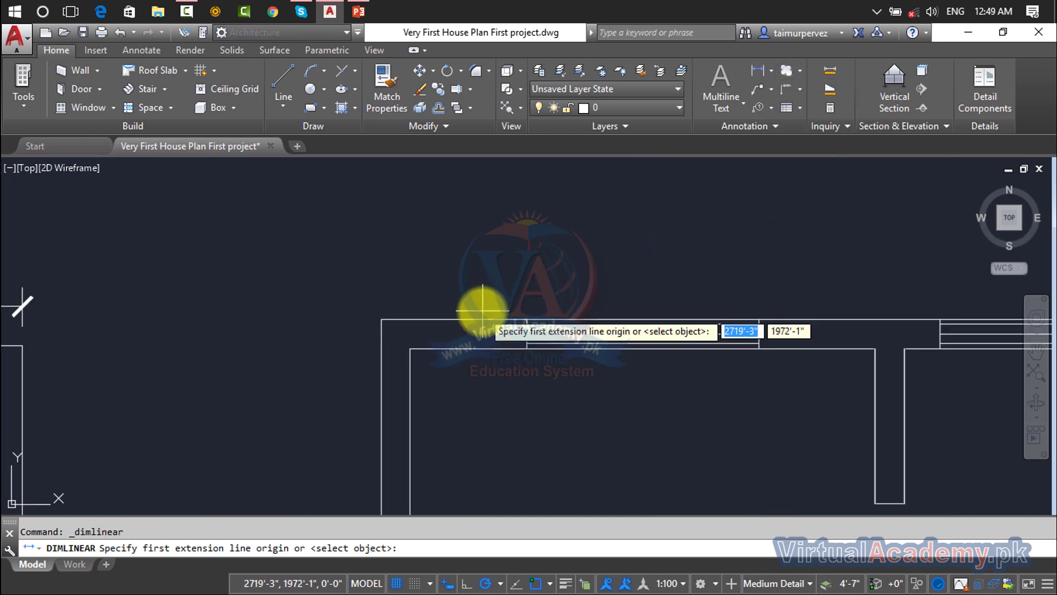
click(389, 318)
scroll(697, 278, down, 3)
scroll(472, 302, up, 4)
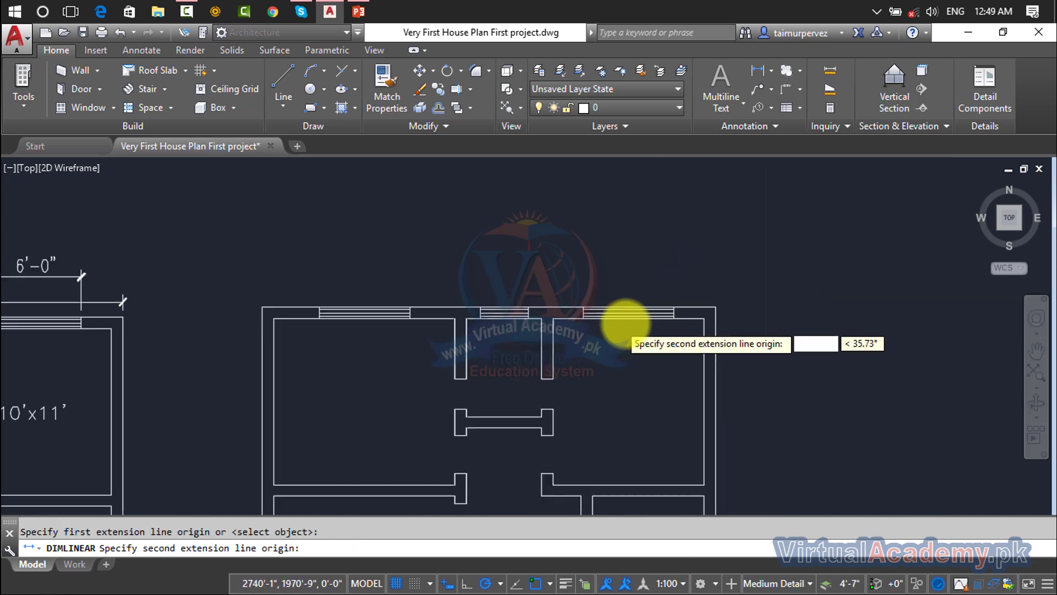
scroll(623, 323, up, 3)
middle_drag(968, 259, 809, 281)
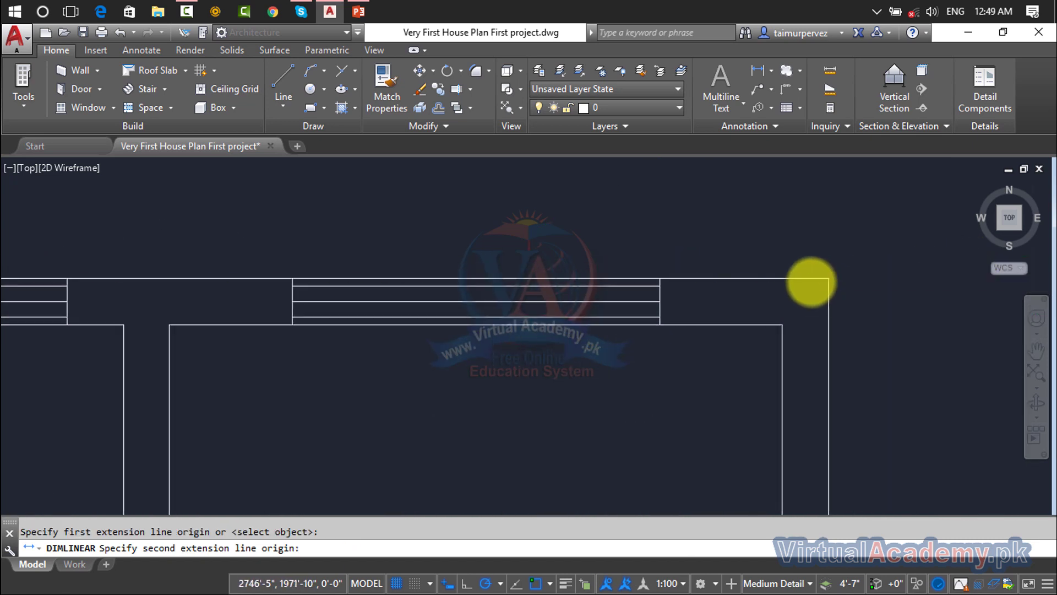
click(815, 281)
click(838, 215)
scroll(507, 230, down, 3)
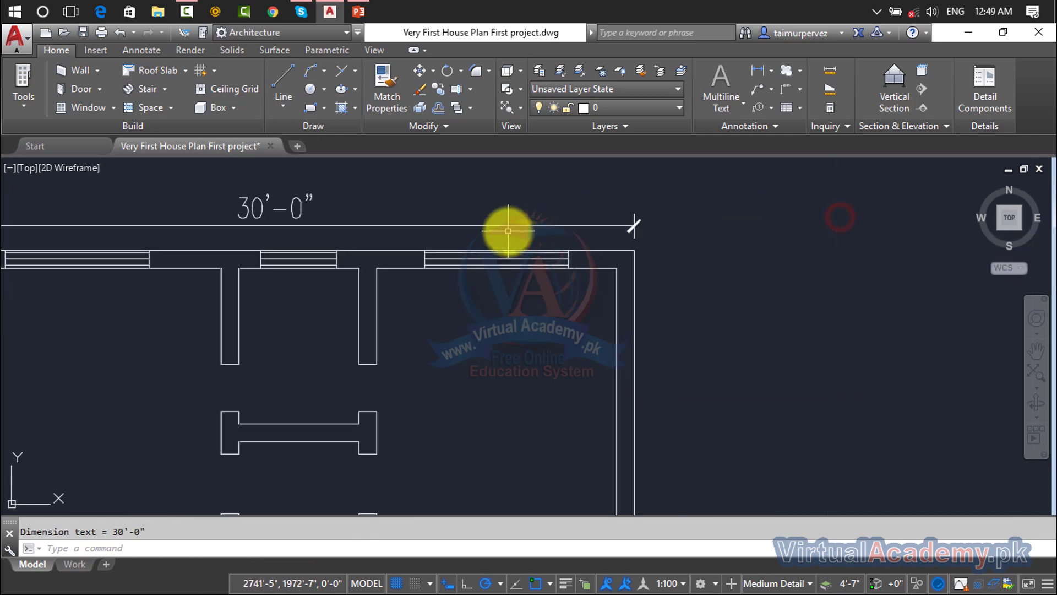
- Add a vertical linear dimension along the second plan's left side, from the top outer corner to the bottom outer corner
middle_drag(508, 230, 786, 238)
scroll(595, 226, down, 4)
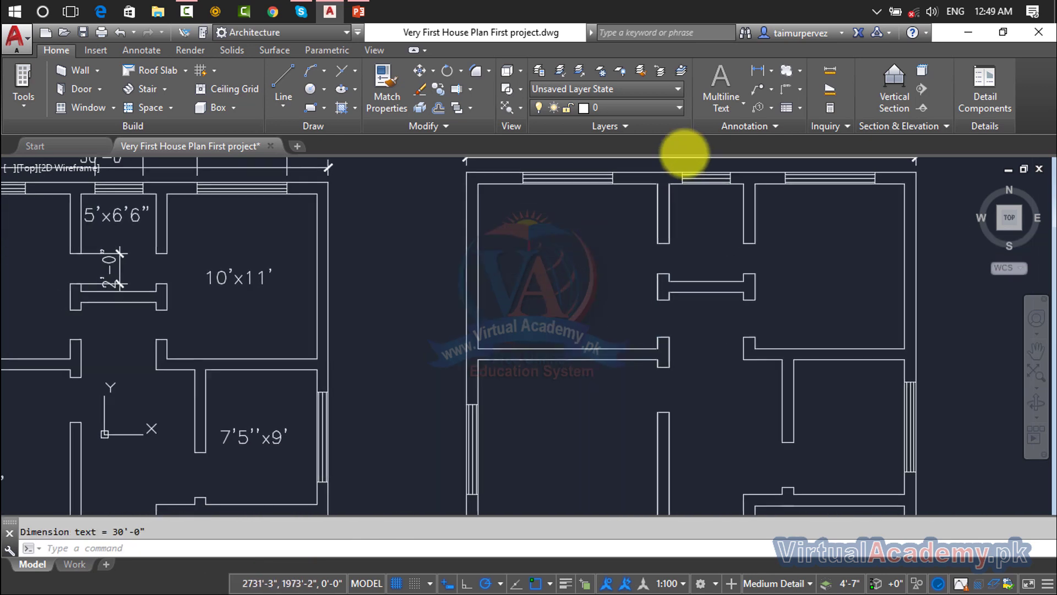
key(Return)
click(467, 173)
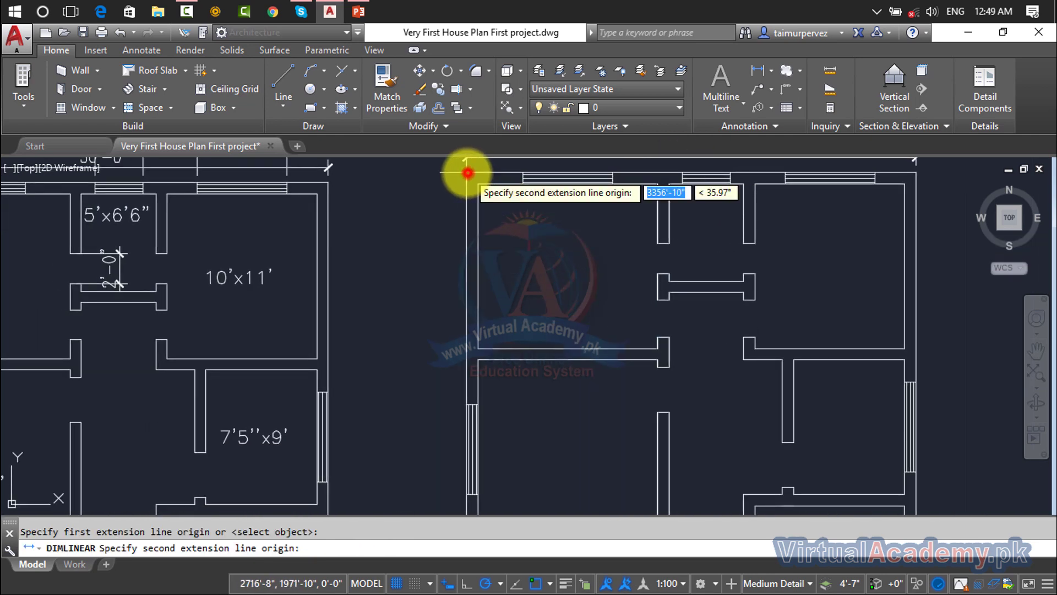
scroll(484, 271, down, 5)
scroll(514, 266, up, 8)
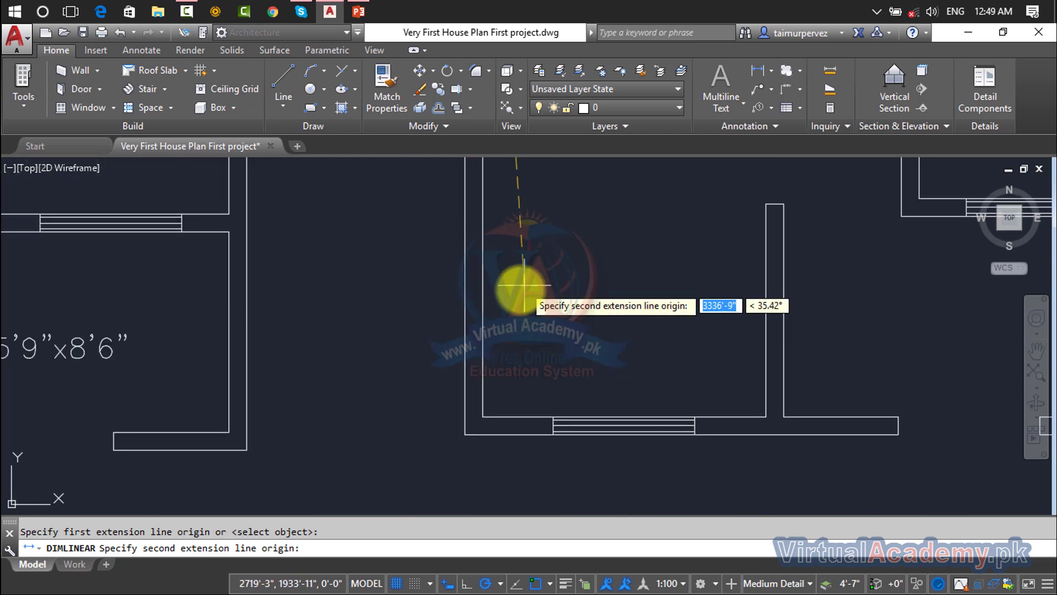
click(461, 433)
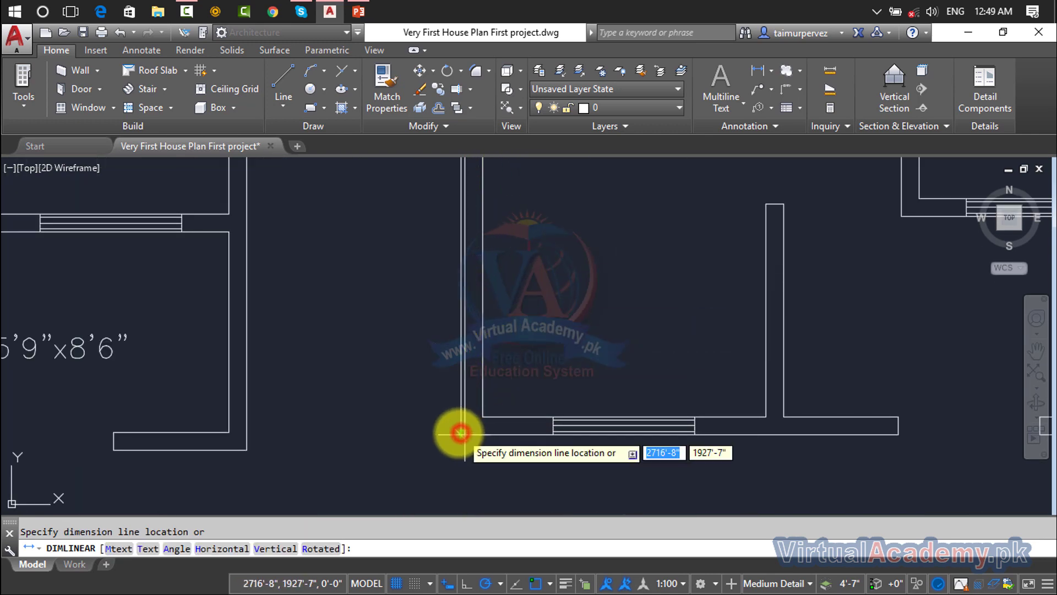
click(386, 426)
- Measure the inside width of the second plan's top-left room along its top wall
scroll(424, 276, down, 3)
scroll(437, 370, up, 4)
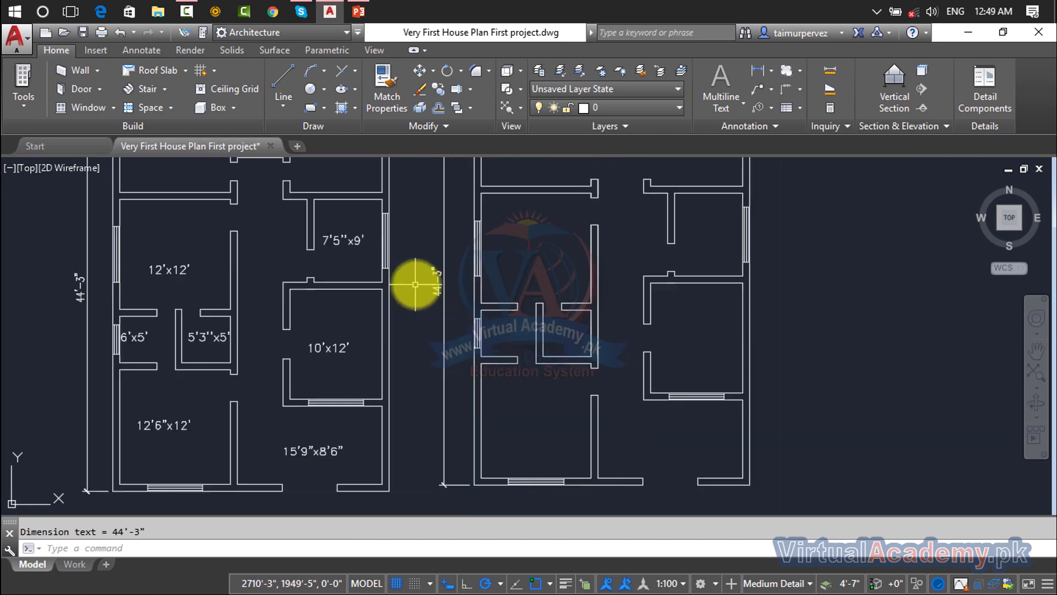
scroll(414, 281, up, 2)
scroll(415, 282, down, 4)
middle_drag(620, 278, 667, 332)
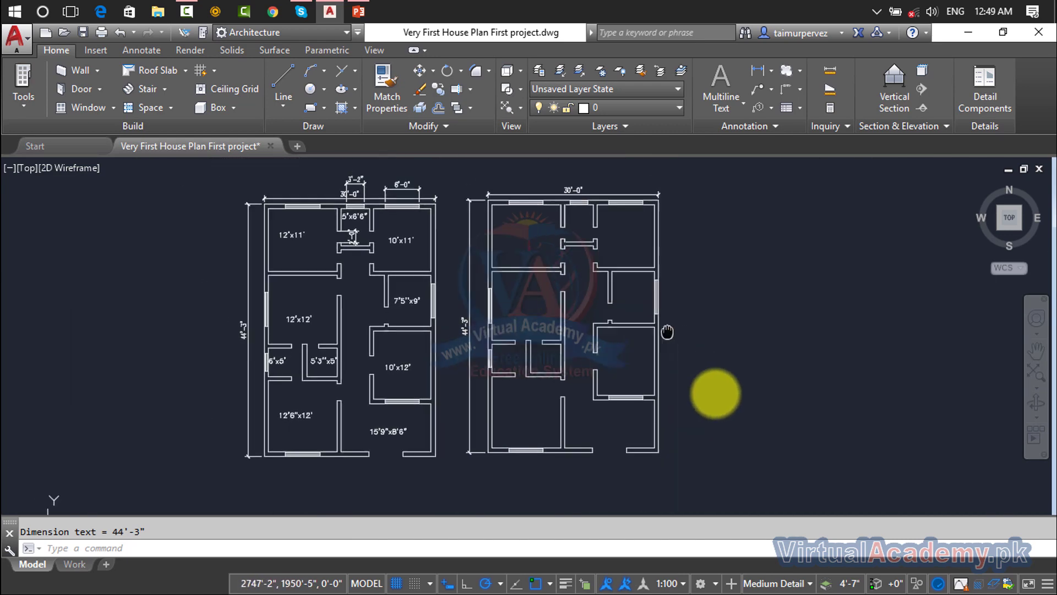
scroll(584, 311, up, 7)
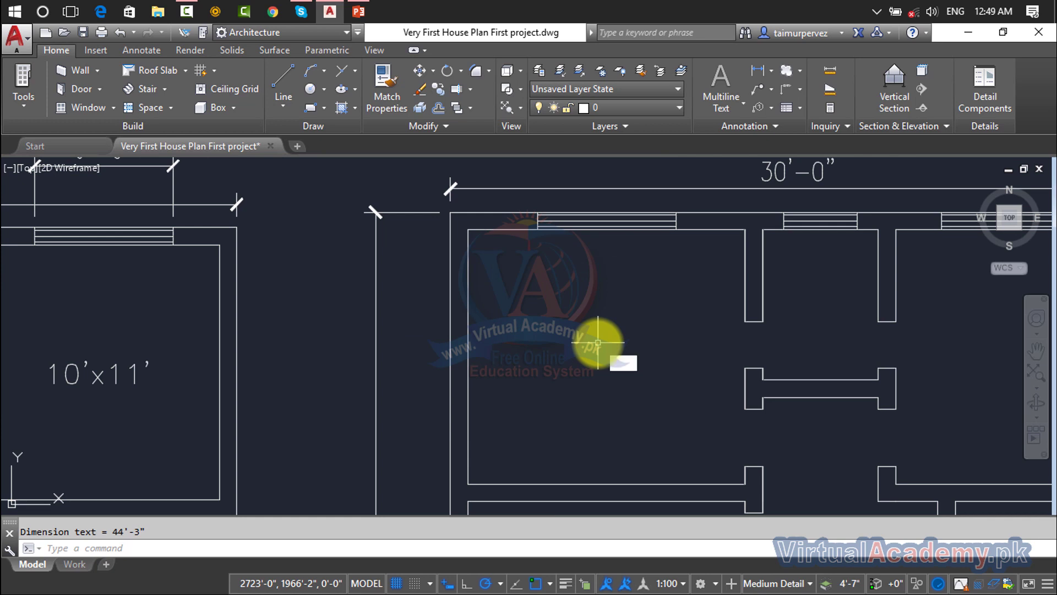
text(i)
key(Return)
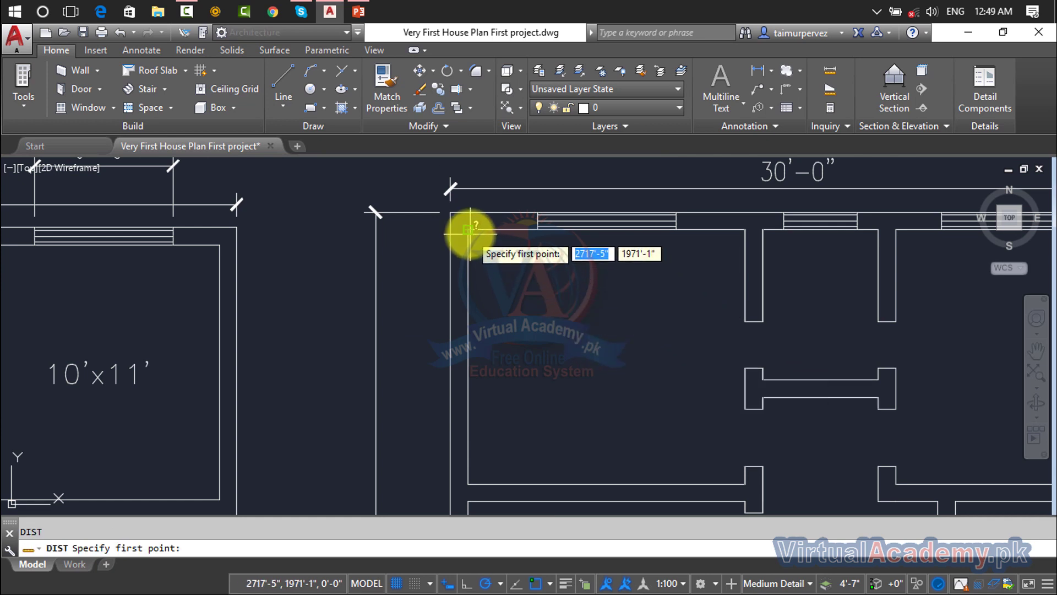
click(471, 233)
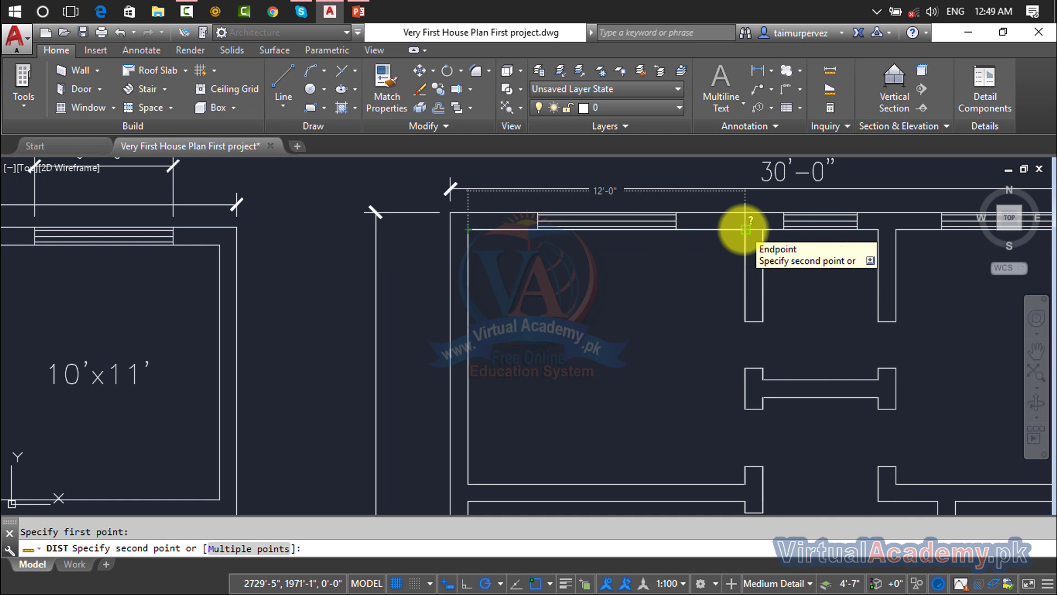
key(Escape)
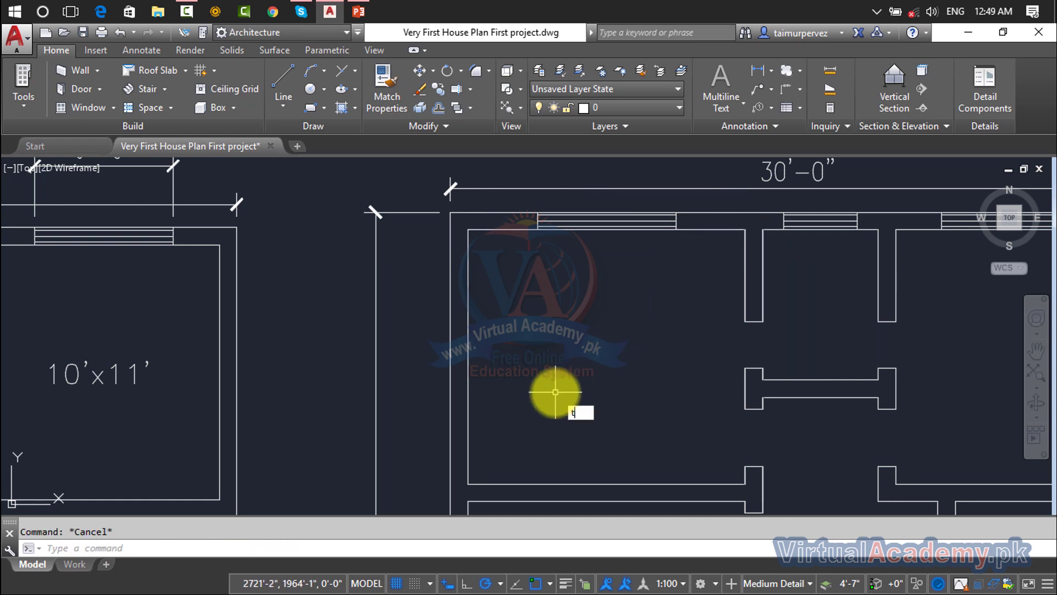
- Label the second plan's top-left room with the multiline text 12'x11'
text(t)
key(Return)
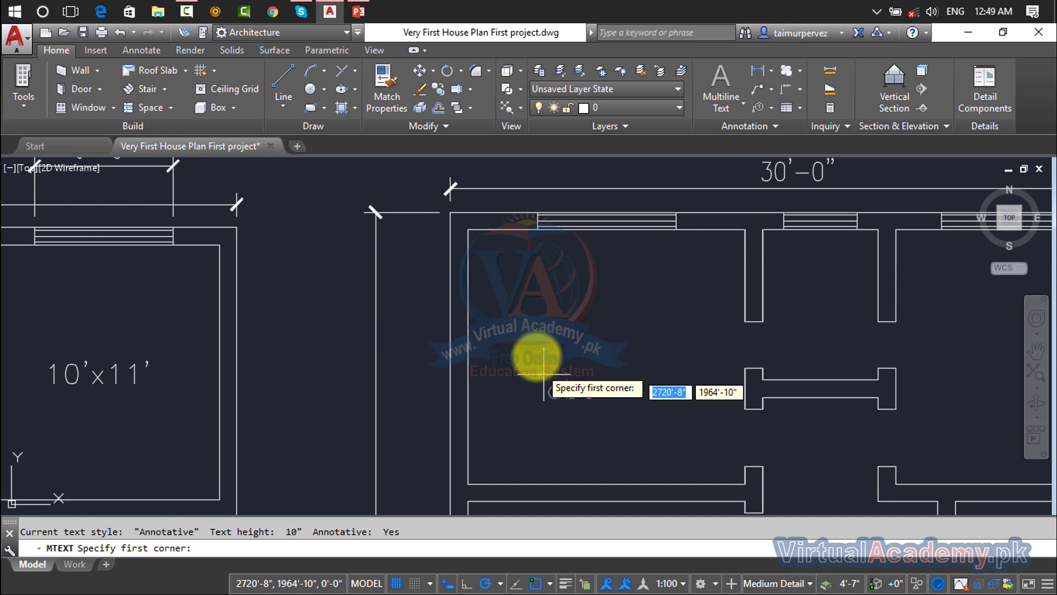
click(502, 300)
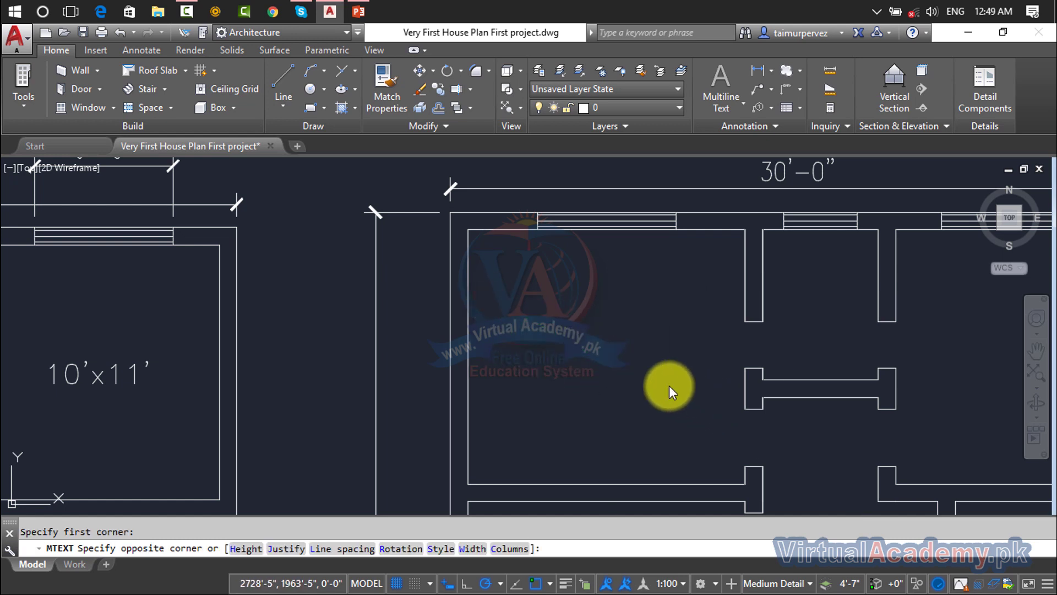
click(669, 386)
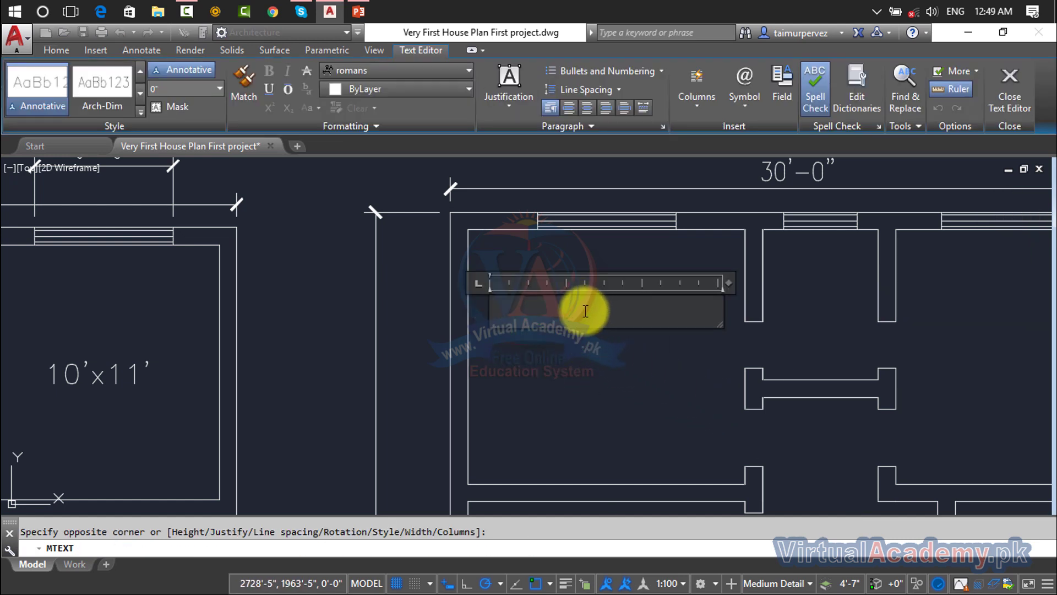
mouse_move(585, 311)
middle_down()
mouse_move(668, 319)
mouse_move(1046, 260)
middle_up()
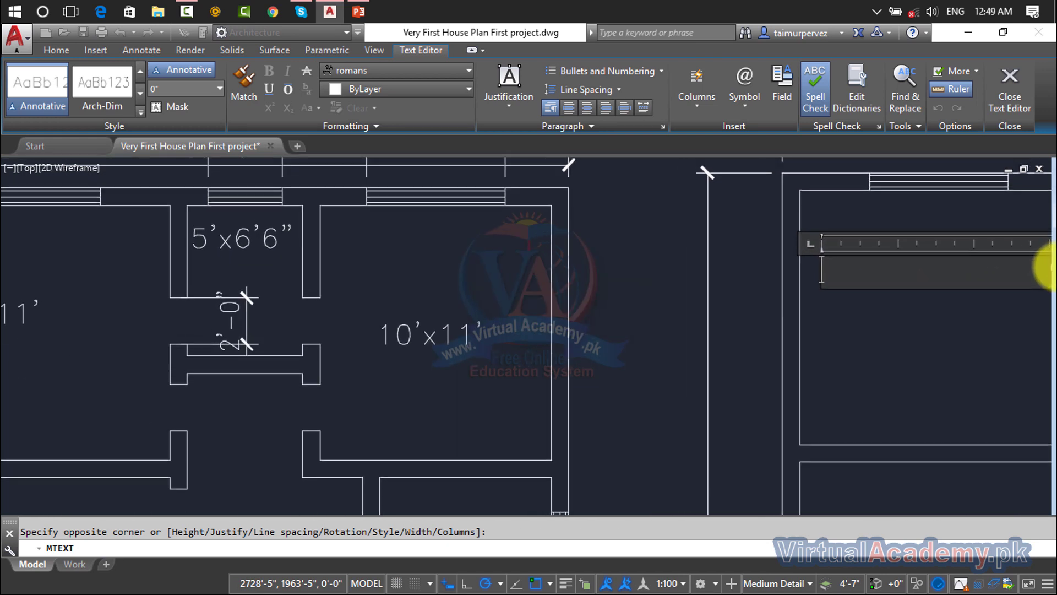
scroll(967, 308, down, 2)
middle_drag(974, 300, 827, 298)
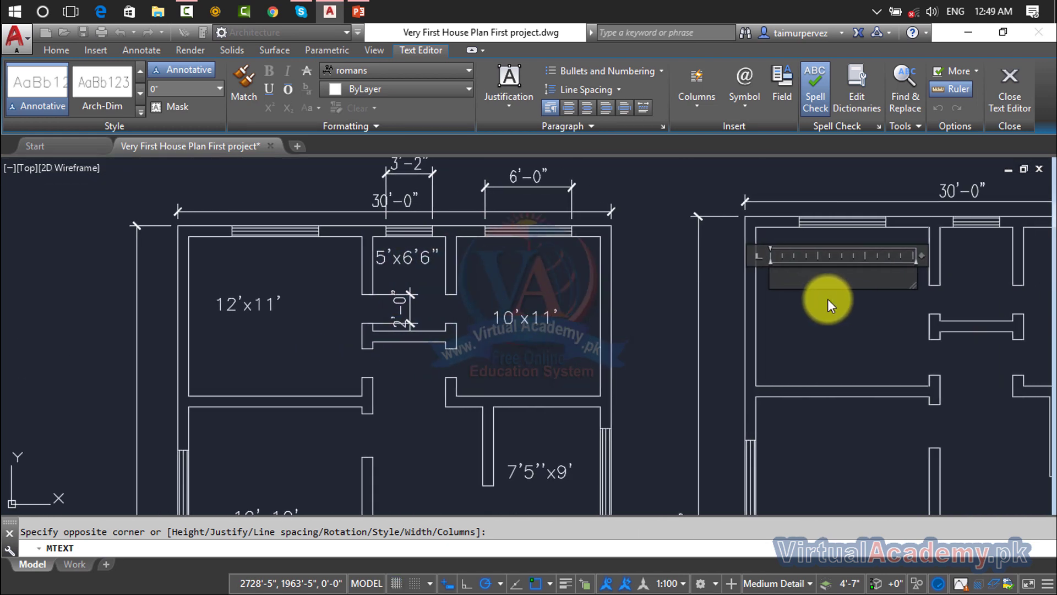
text(12'x11)
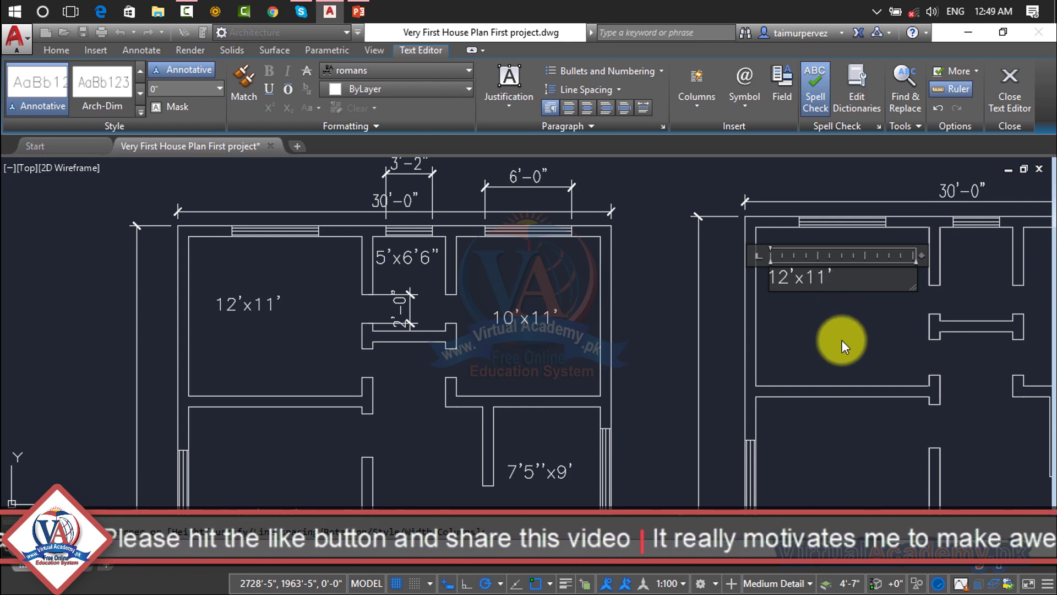
click(837, 342)
- Copy the 12'x11' label from the top-left room into the other large rooms of the second plan
click(814, 278)
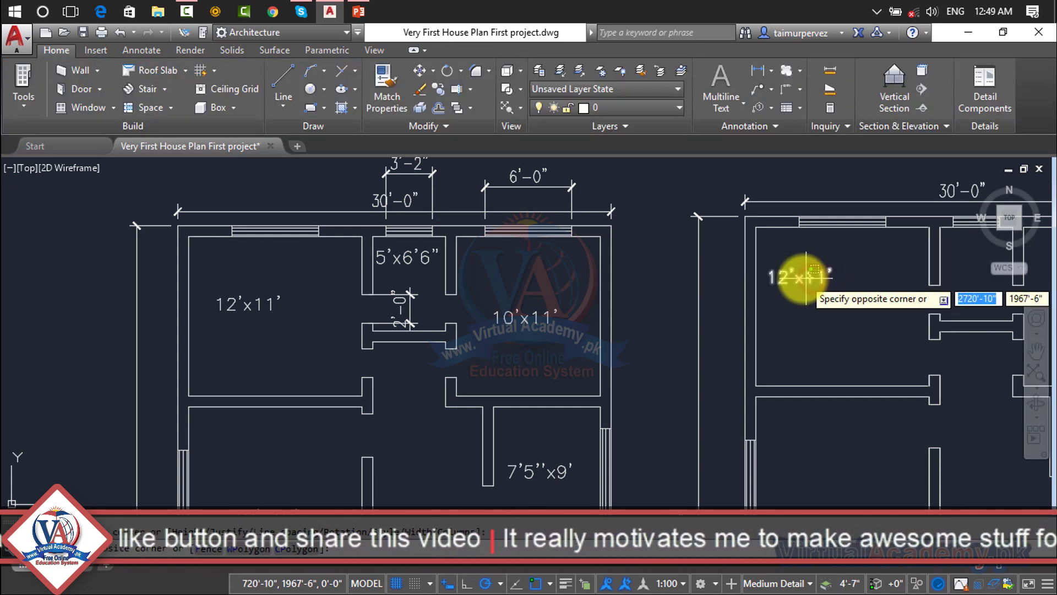
click(797, 276)
text(cp)
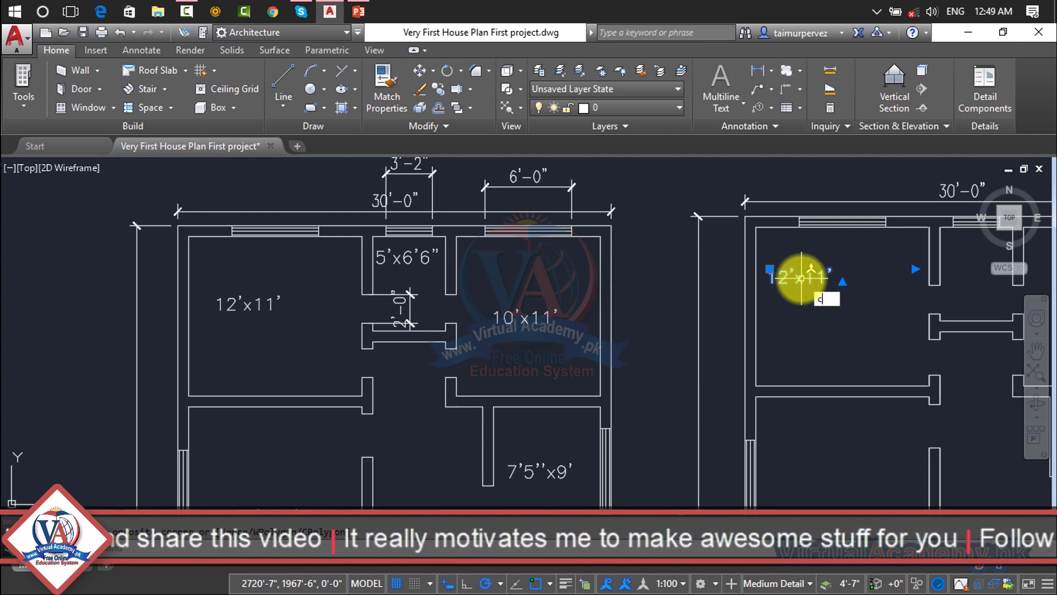
key(Return)
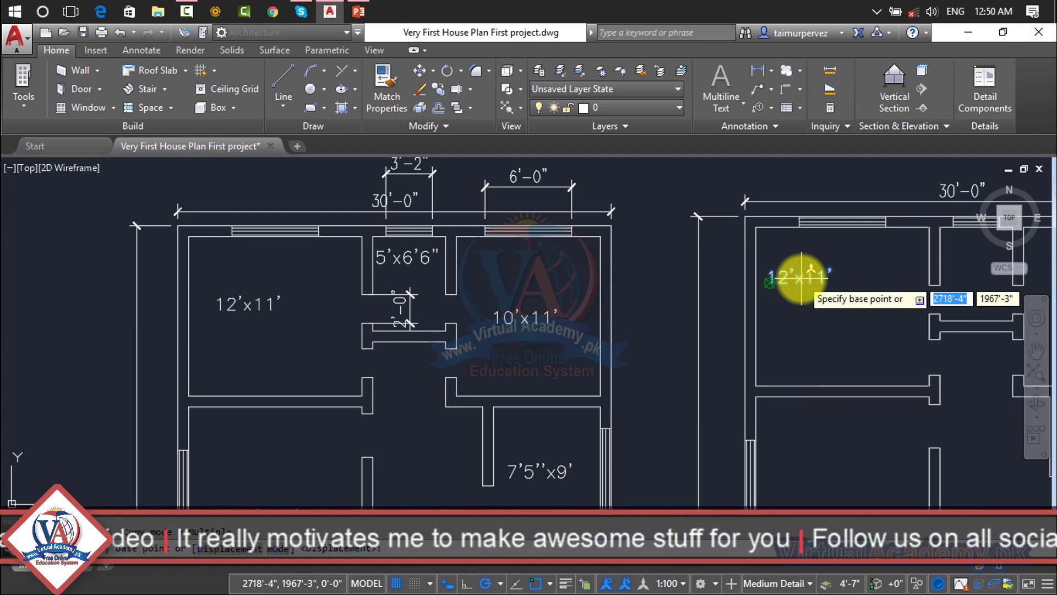
click(802, 279)
scroll(826, 297, down, 5)
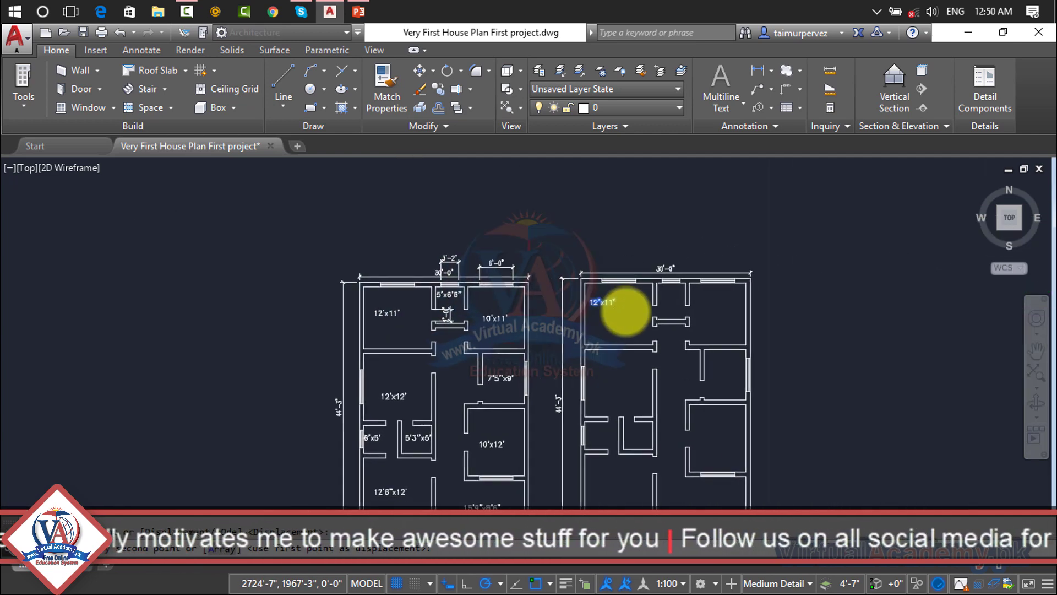
click(709, 304)
click(711, 378)
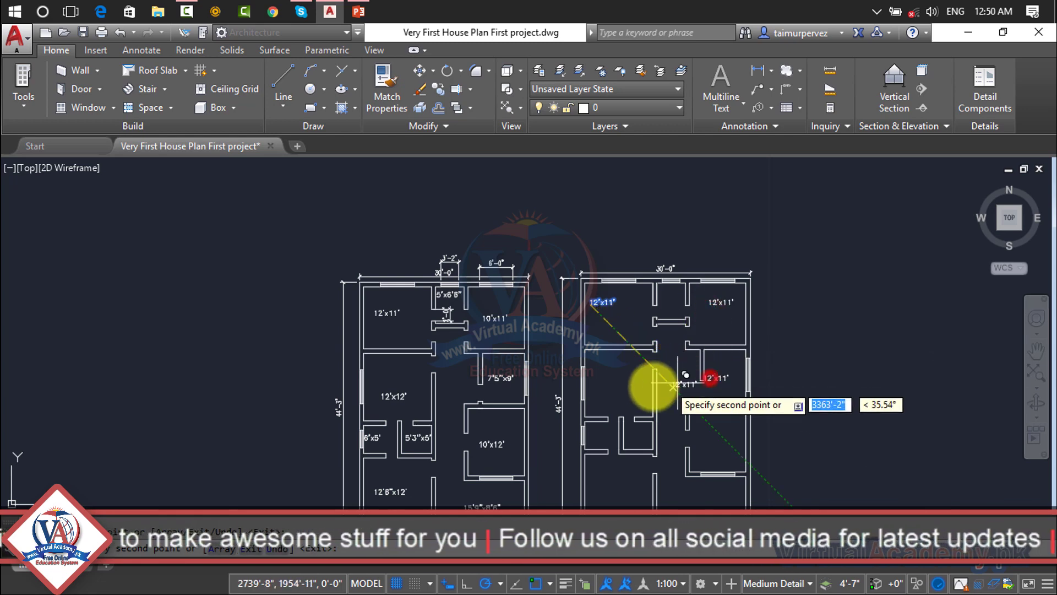
click(610, 384)
click(604, 480)
click(702, 494)
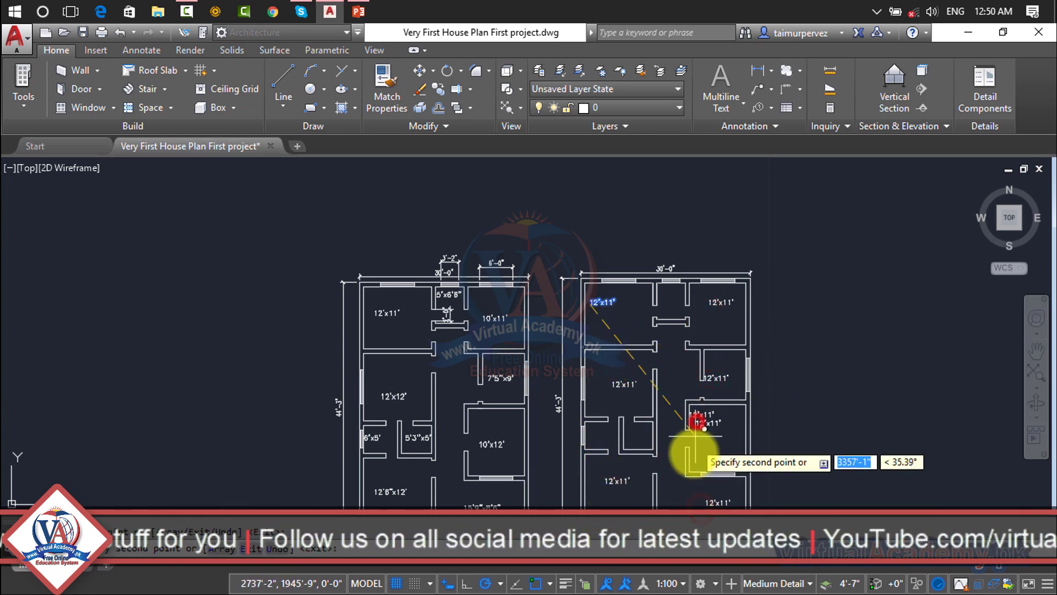
scroll(689, 448, down, 4)
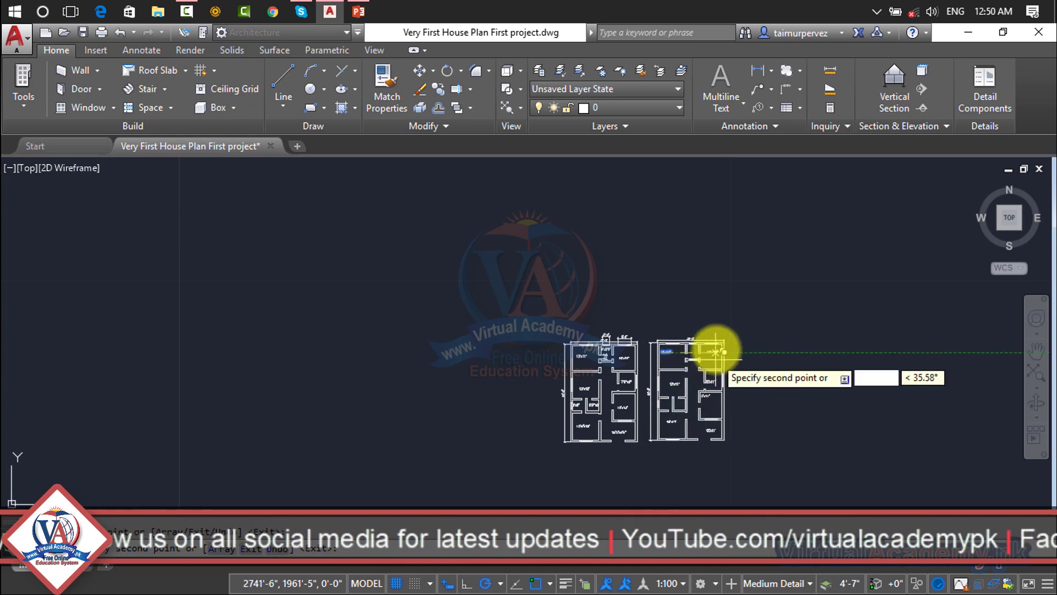
scroll(708, 349, up, 8)
double_click(692, 385)
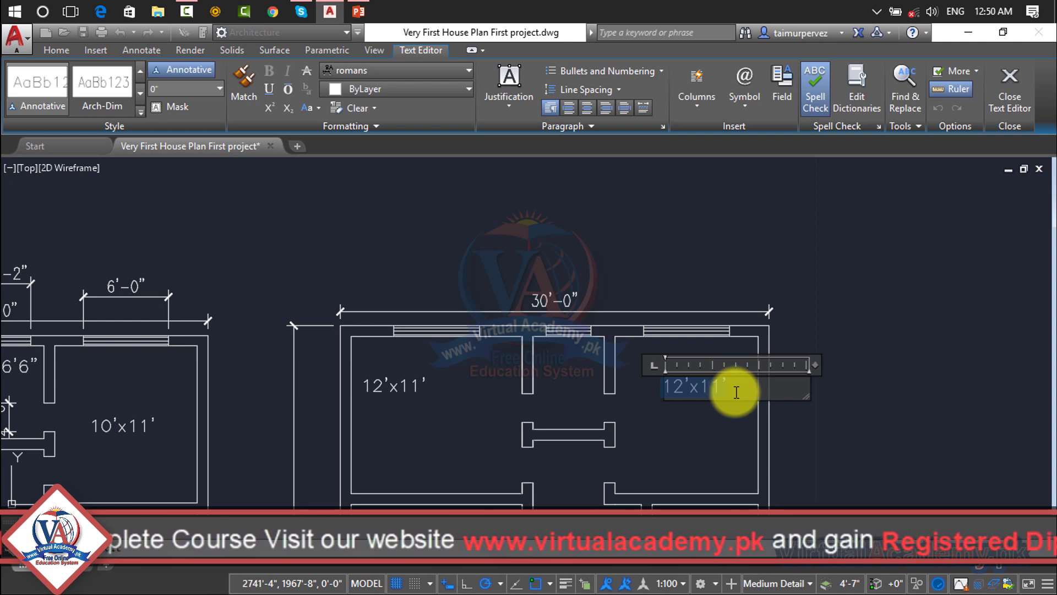
click(818, 393)
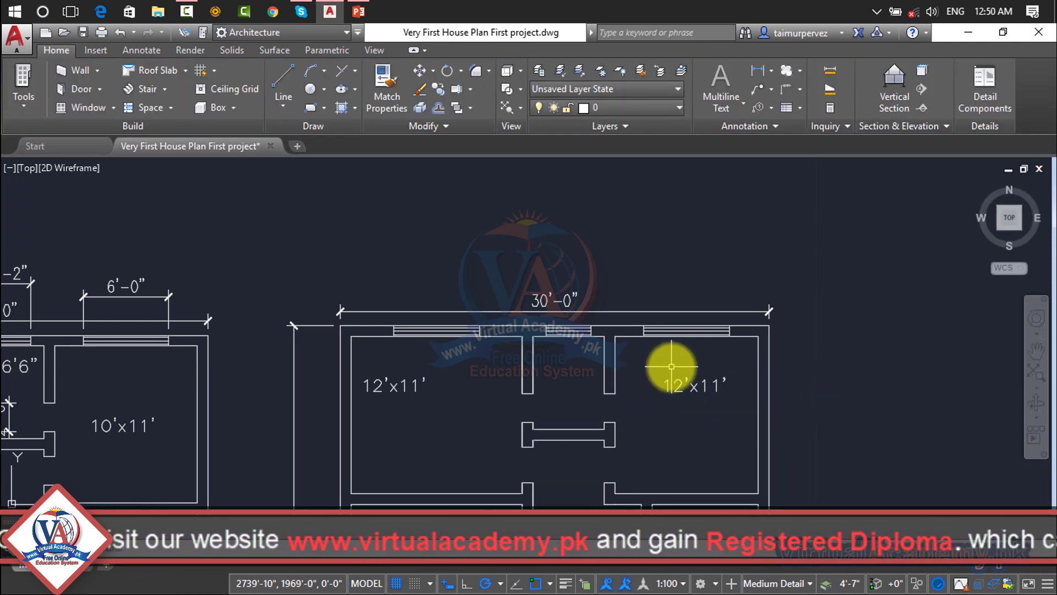
- Dimension the inside width of the second plan's top-right room along its top wall
scroll(671, 367, up, 3)
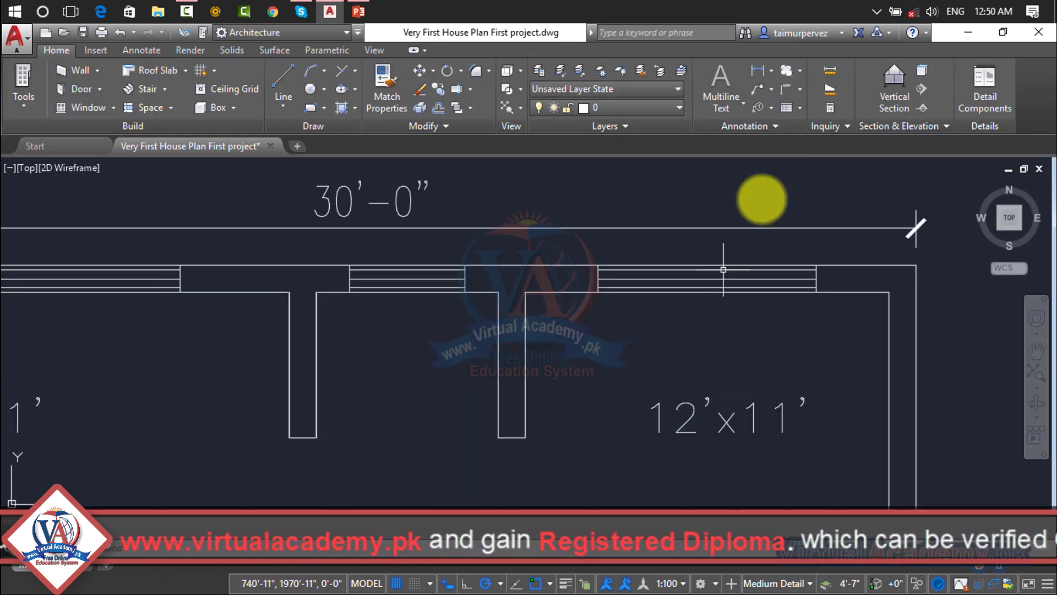
click(760, 69)
key(Return)
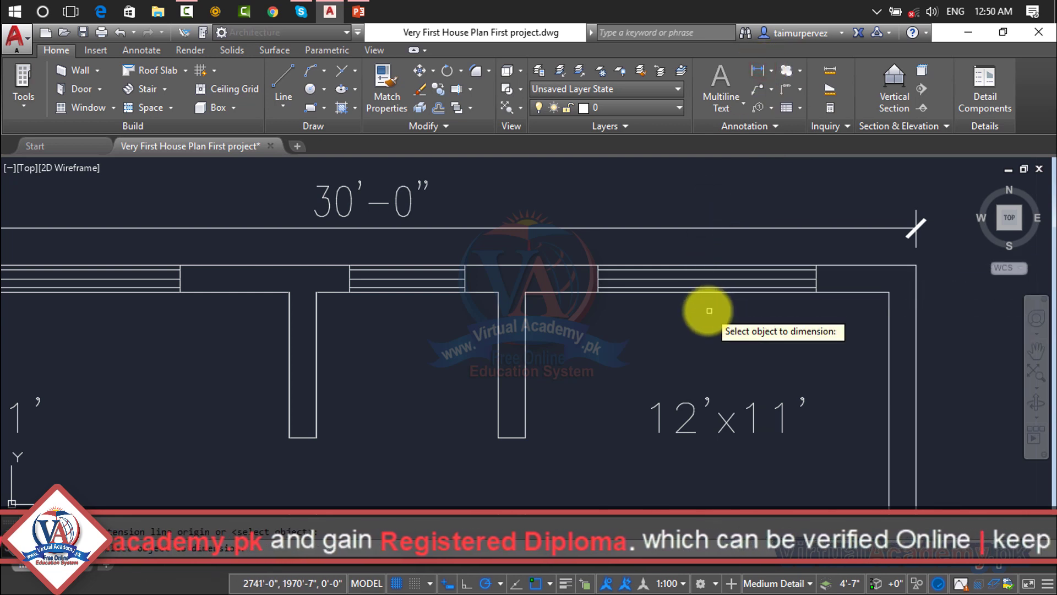
click(832, 292)
click(829, 343)
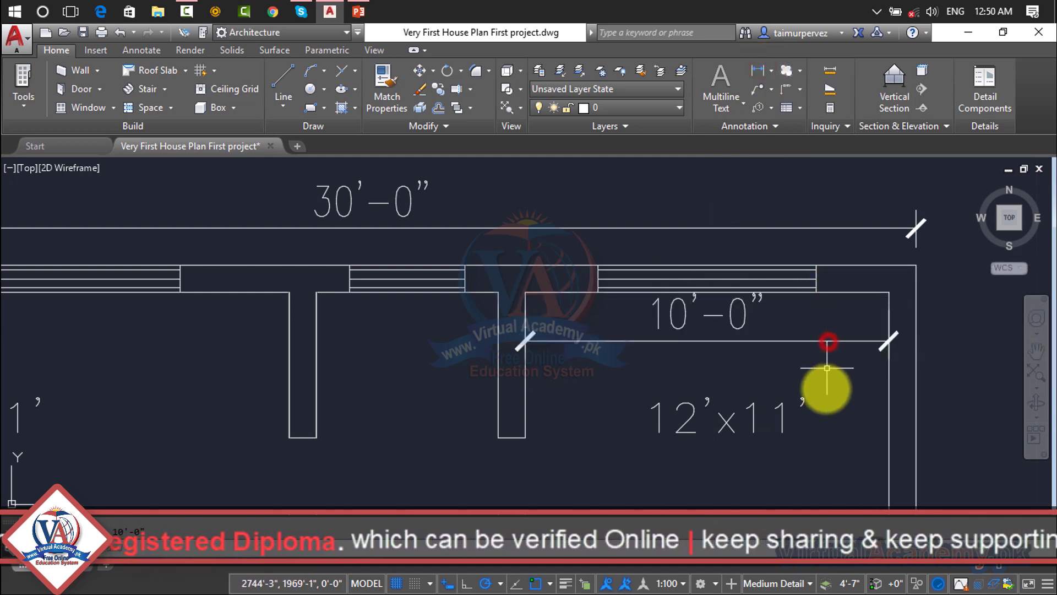
- Dimension the inside length of the second plan's top-right room along its outer side wall
scroll(726, 408, down, 4)
middle_drag(727, 404, 719, 330)
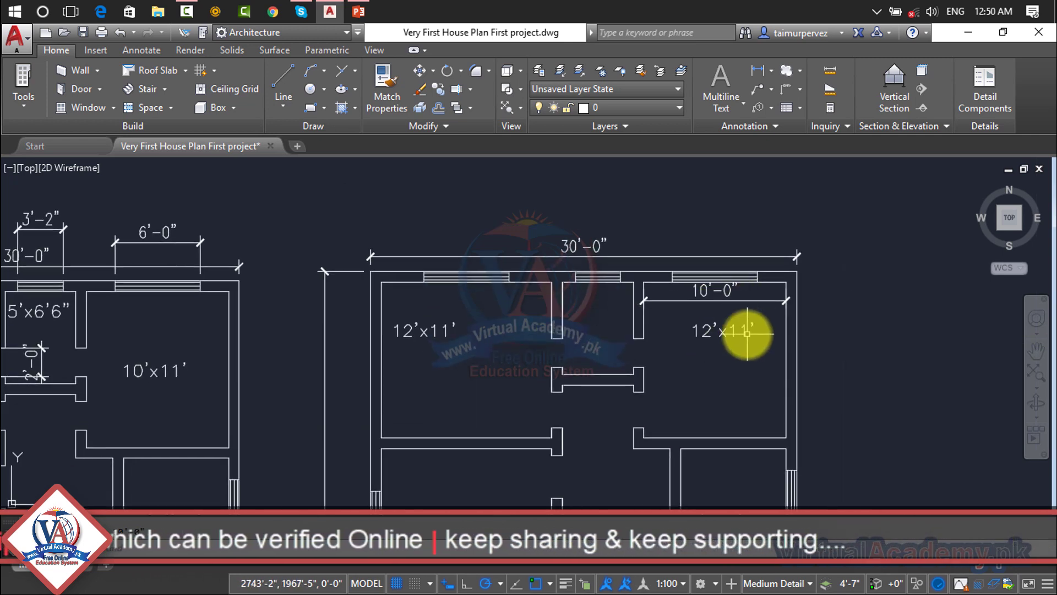
key(Return)
key(Return)
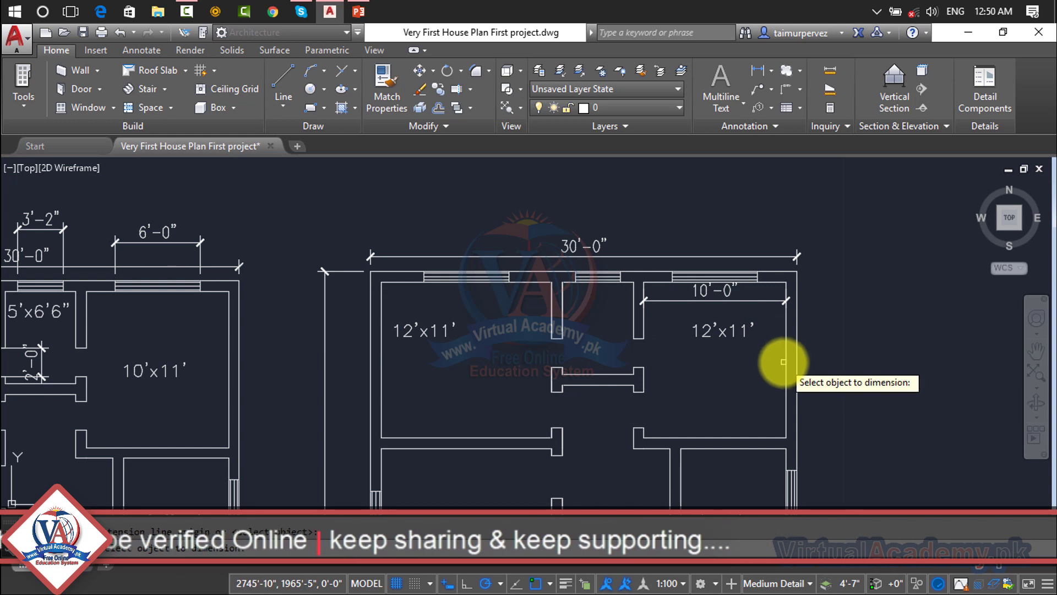
click(786, 362)
click(769, 362)
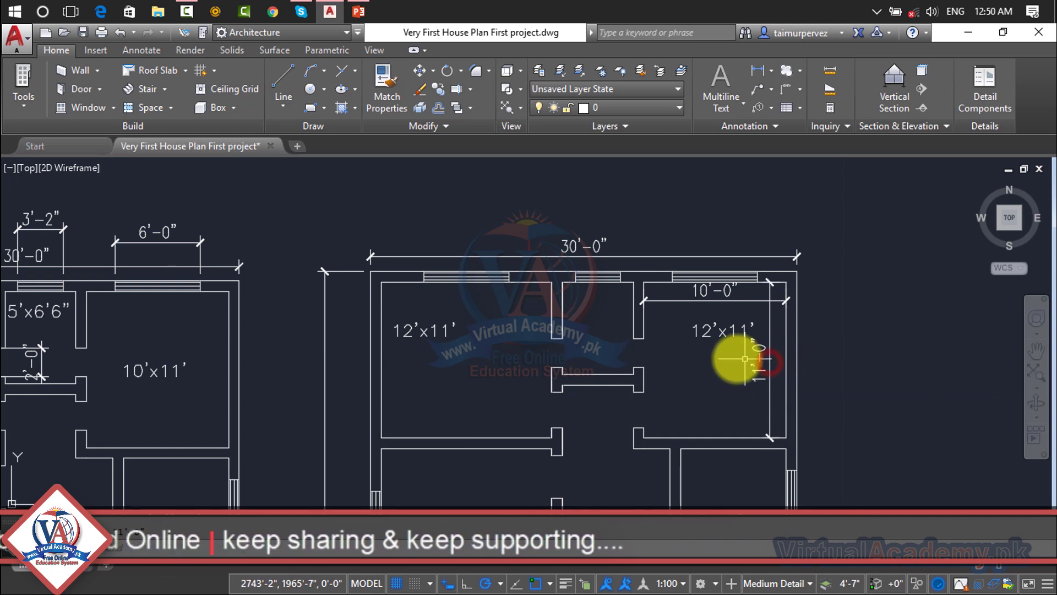
- Delete the top-right room's copied size label together with its two inside dimensions
click(773, 341)
click(715, 300)
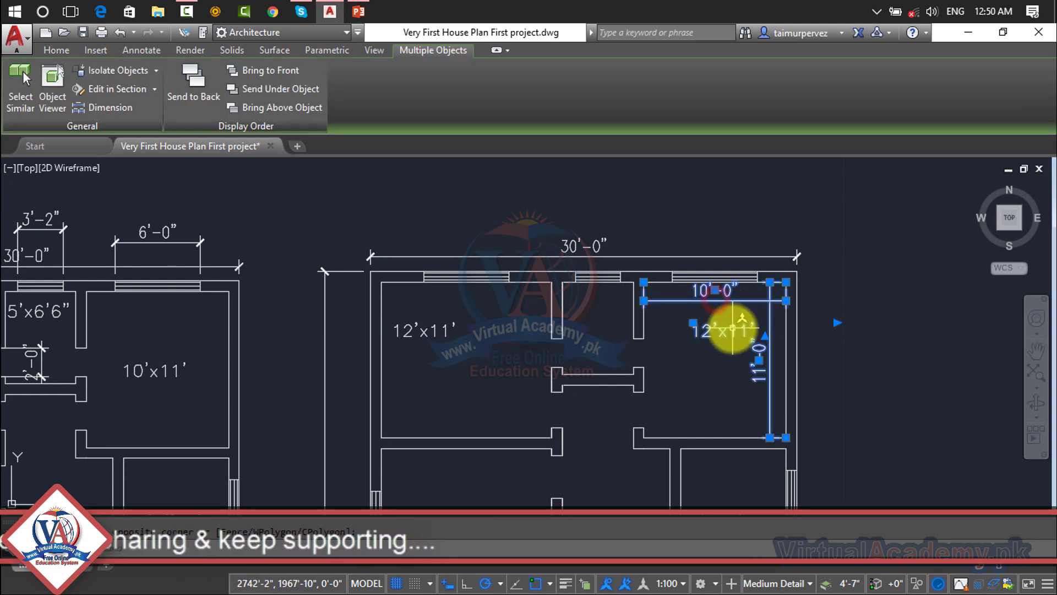
key(Delete)
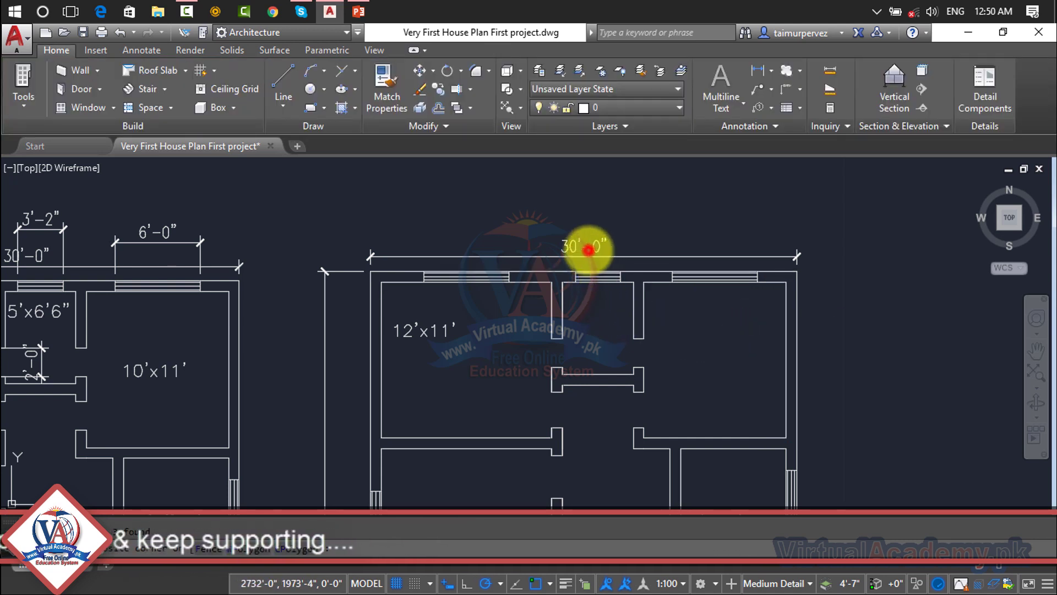
- Delete the overall width dimension above the second plan's top wall
click(581, 246)
click(580, 257)
key(Delete)
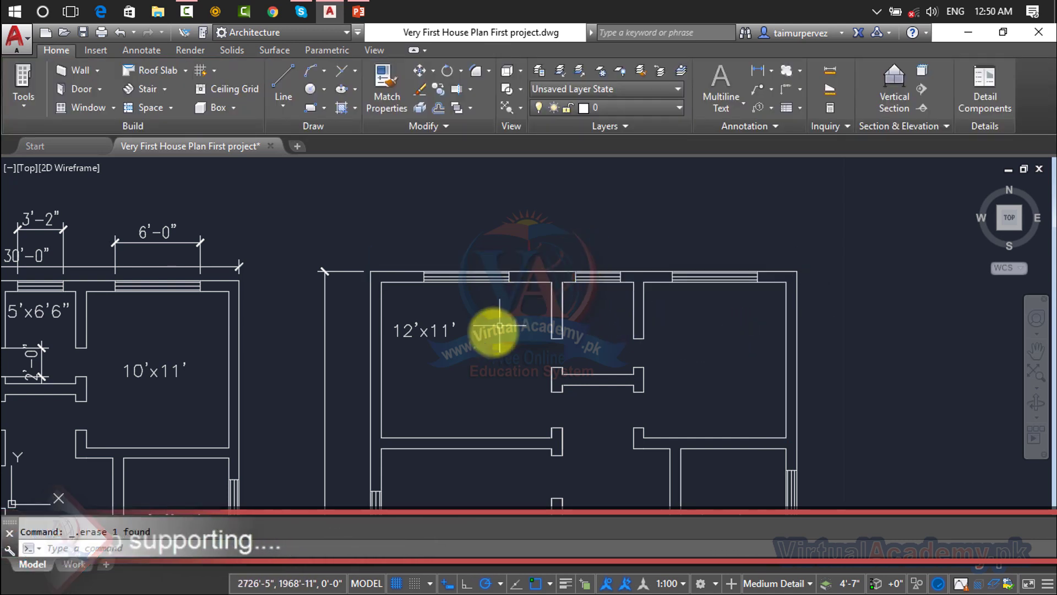
- Delete all remaining 12'x11' labels from the second plan's rooms
scroll(465, 331, down, 4)
mouse_move(465, 332)
middle_down()
mouse_move(566, 237)
mouse_move(597, 266)
middle_up()
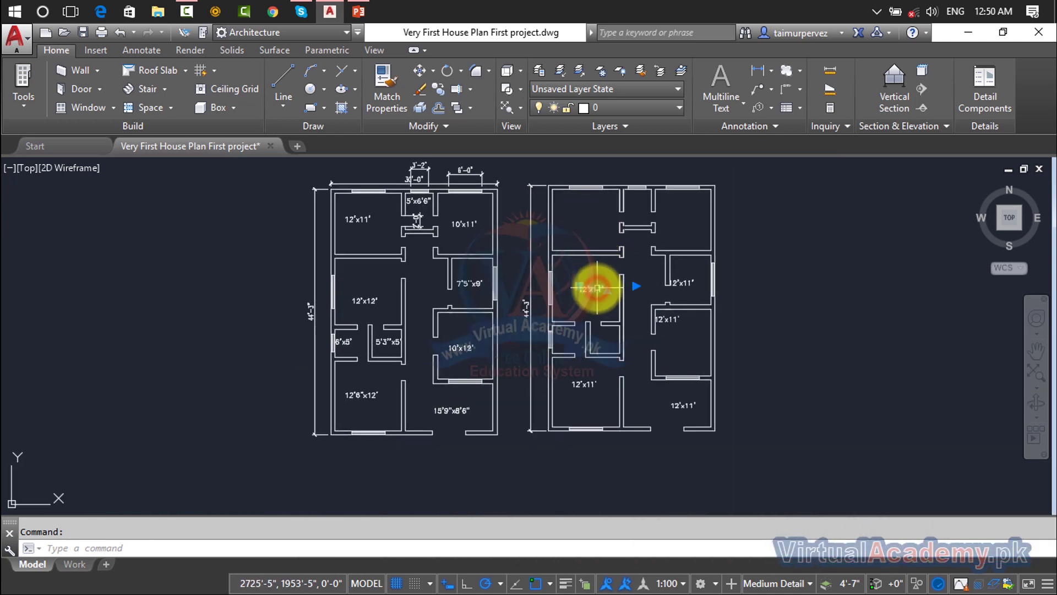
key(Delete)
click(689, 285)
key(Delete)
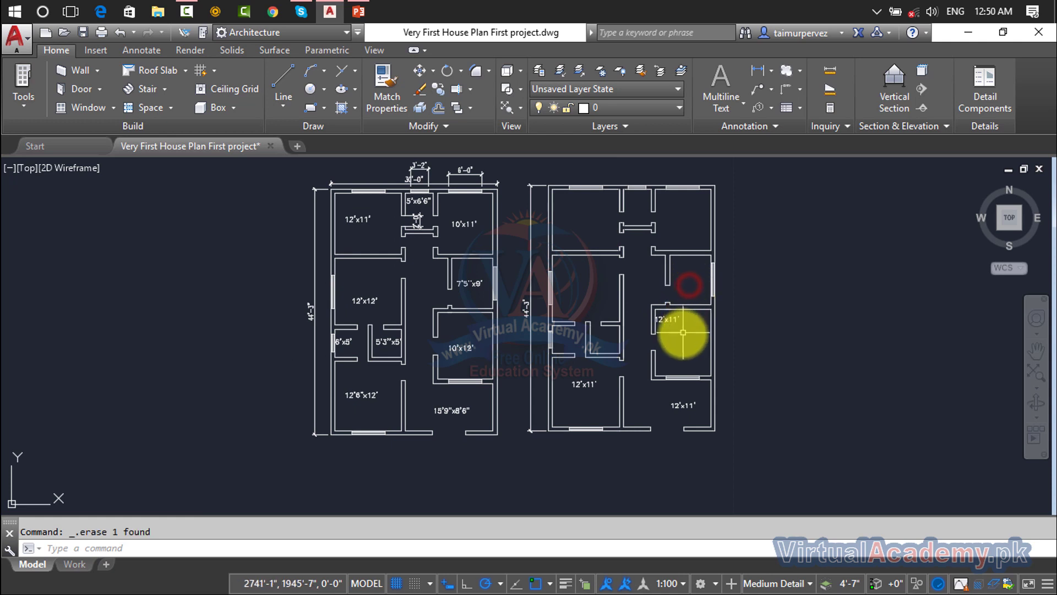
click(673, 322)
key(Delete)
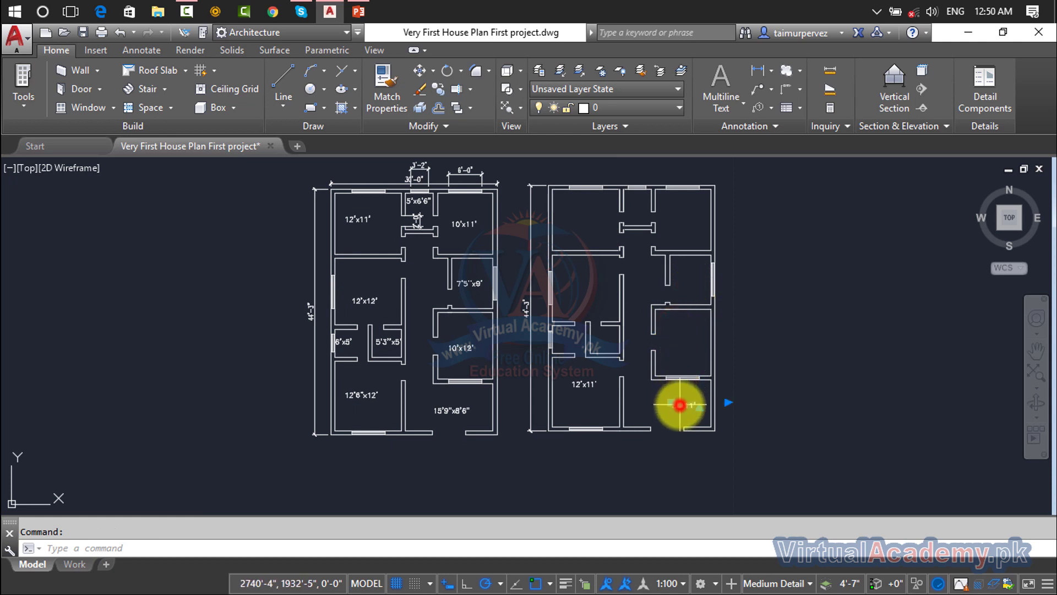
key(Delete)
key(Delete)
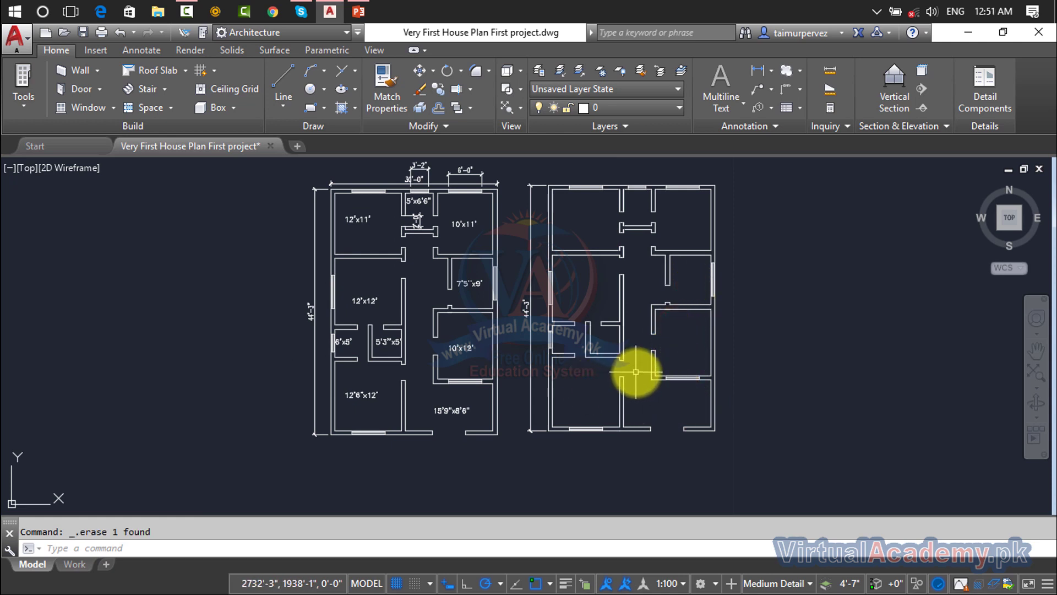